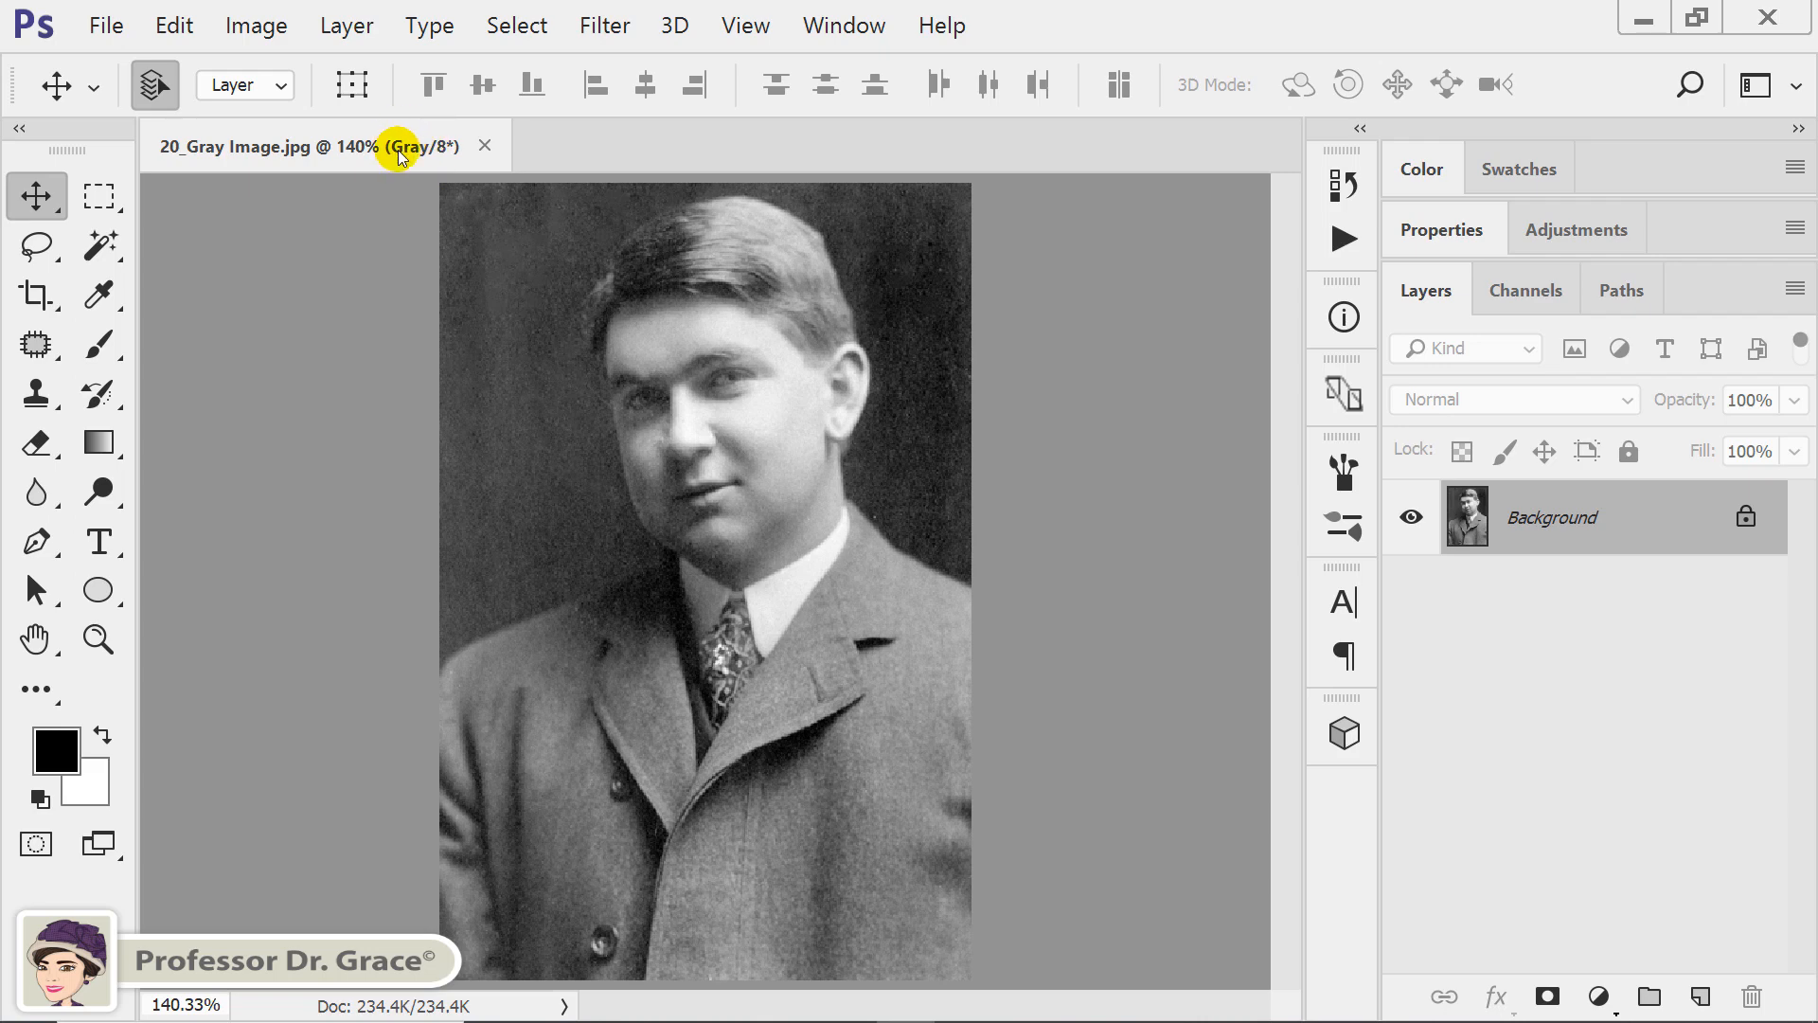
Start converting the grayscale portrait to Duotone mode and set the ink type to Duotone.
left_click(255, 26)
mouse_move(333, 63)
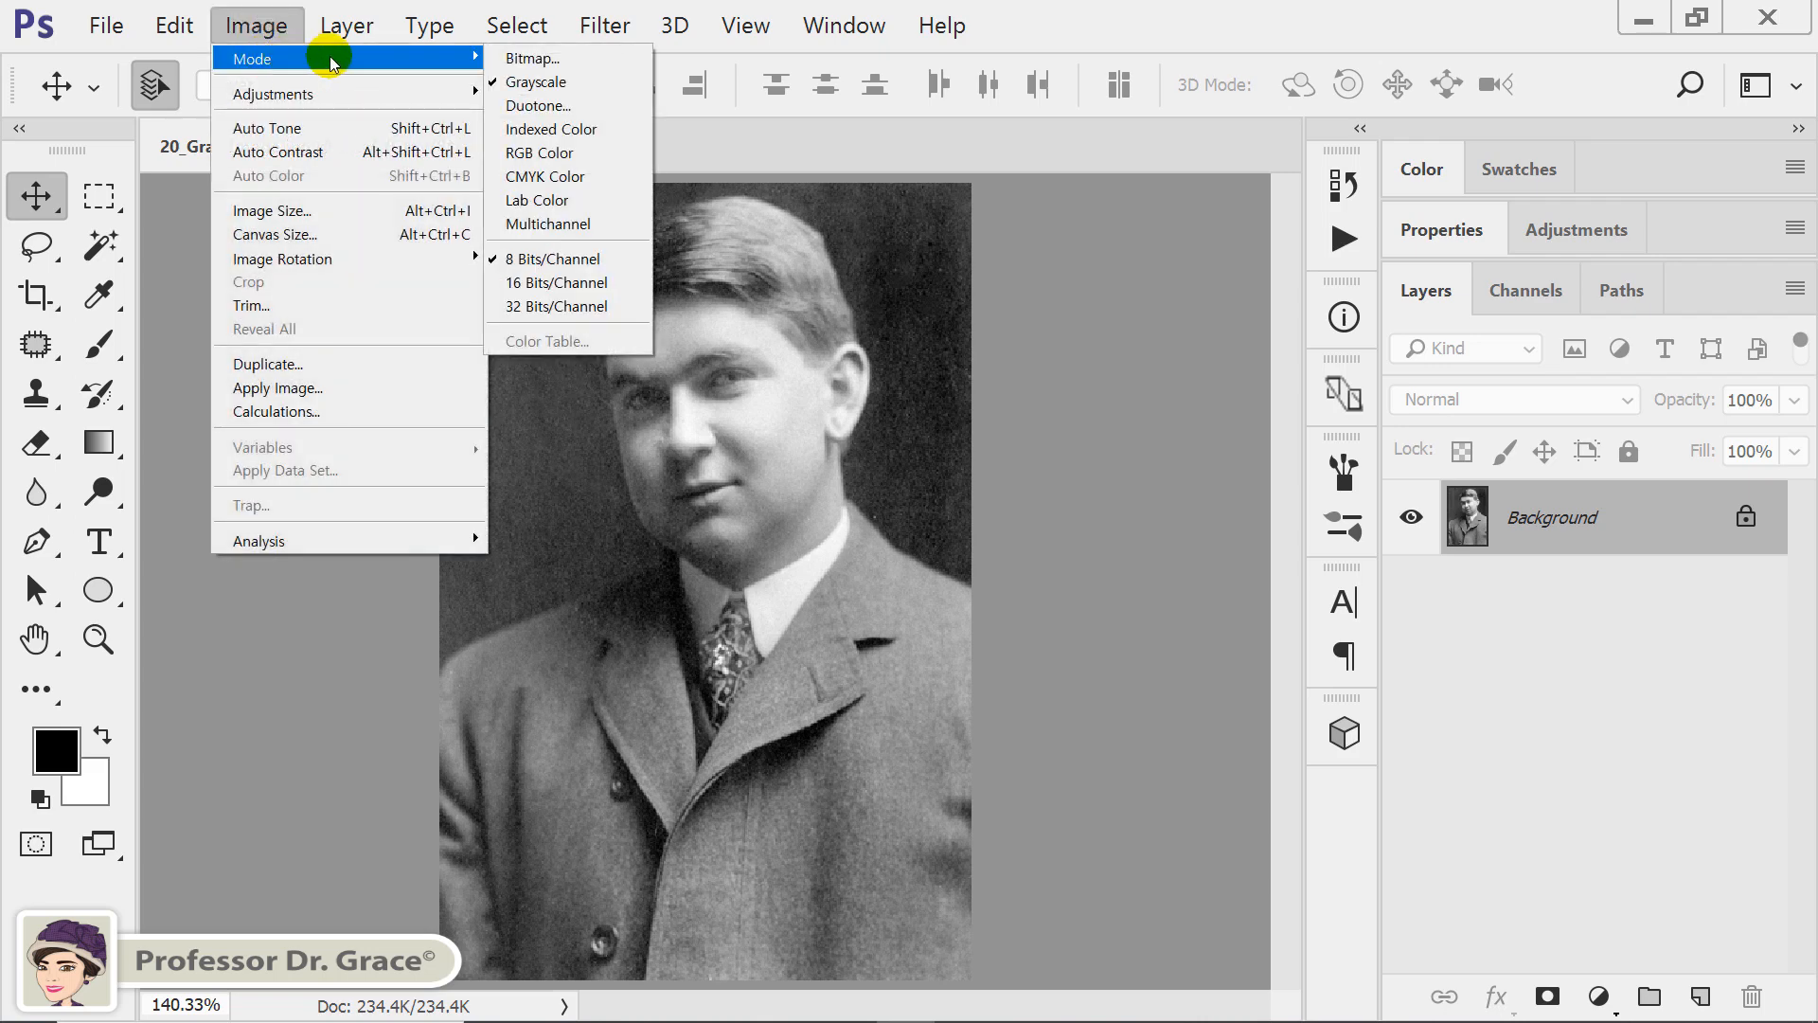
left_click(560, 106)
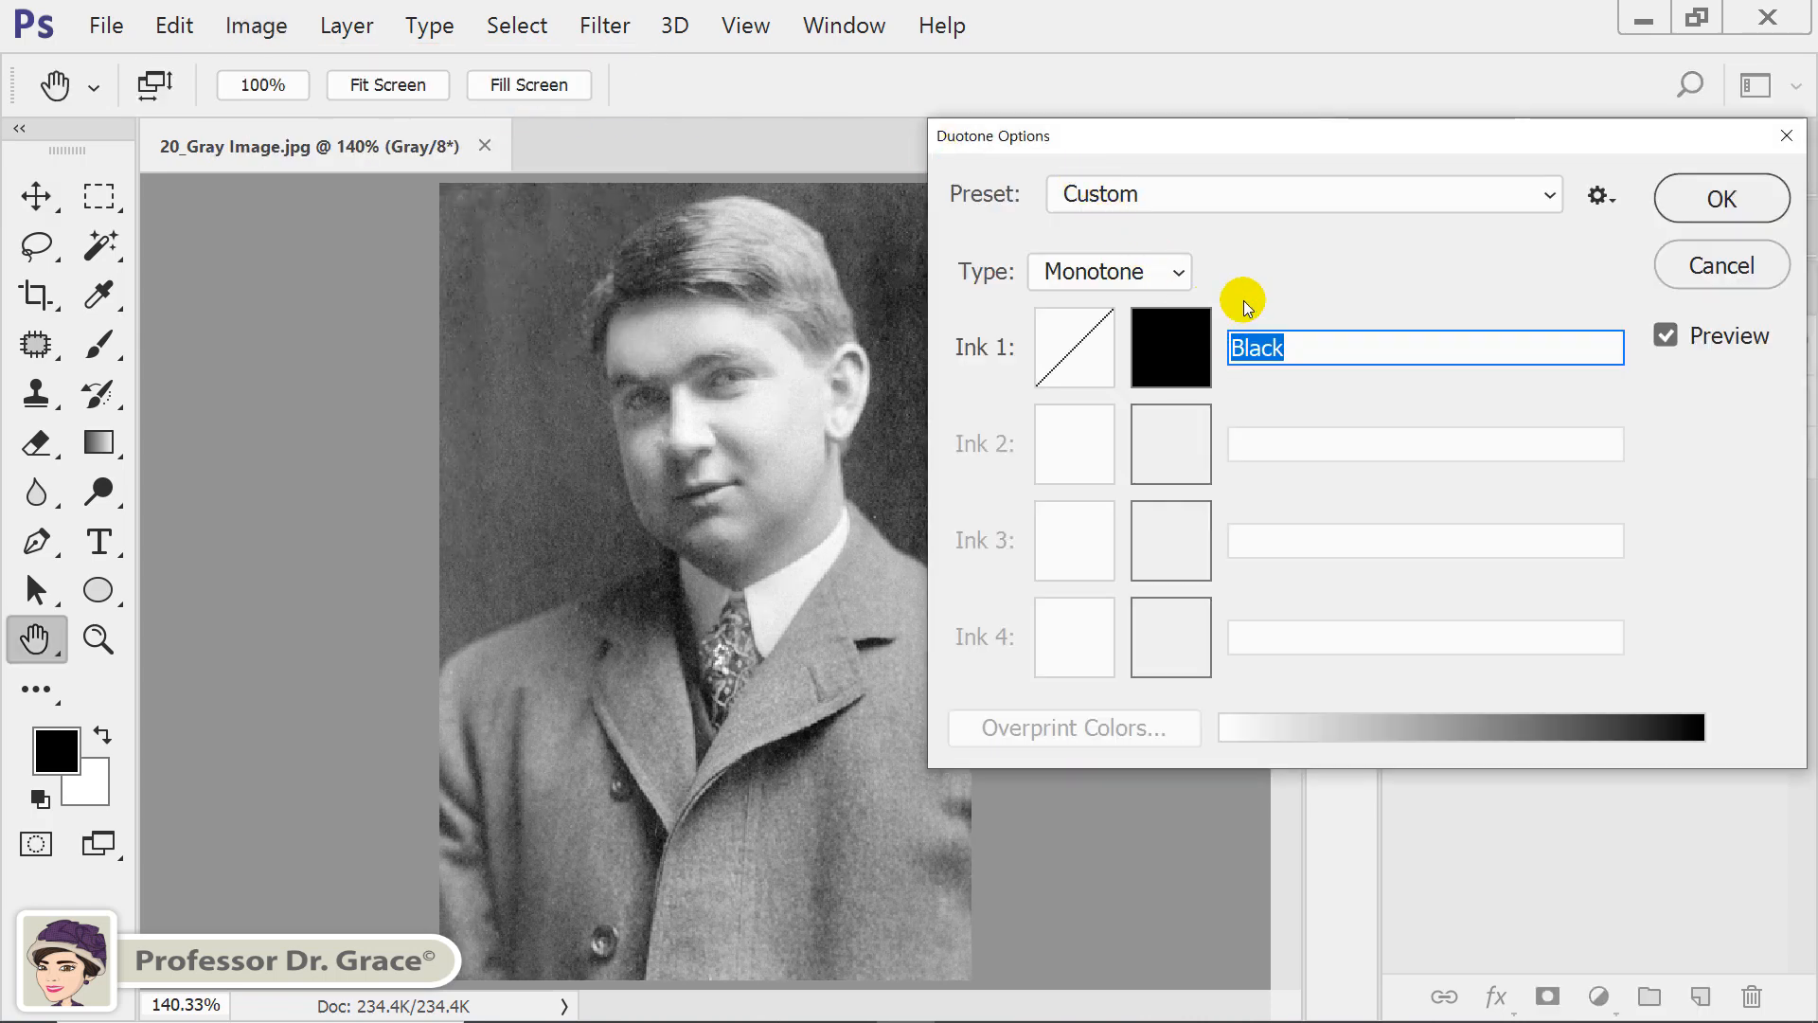
left_click(1140, 272)
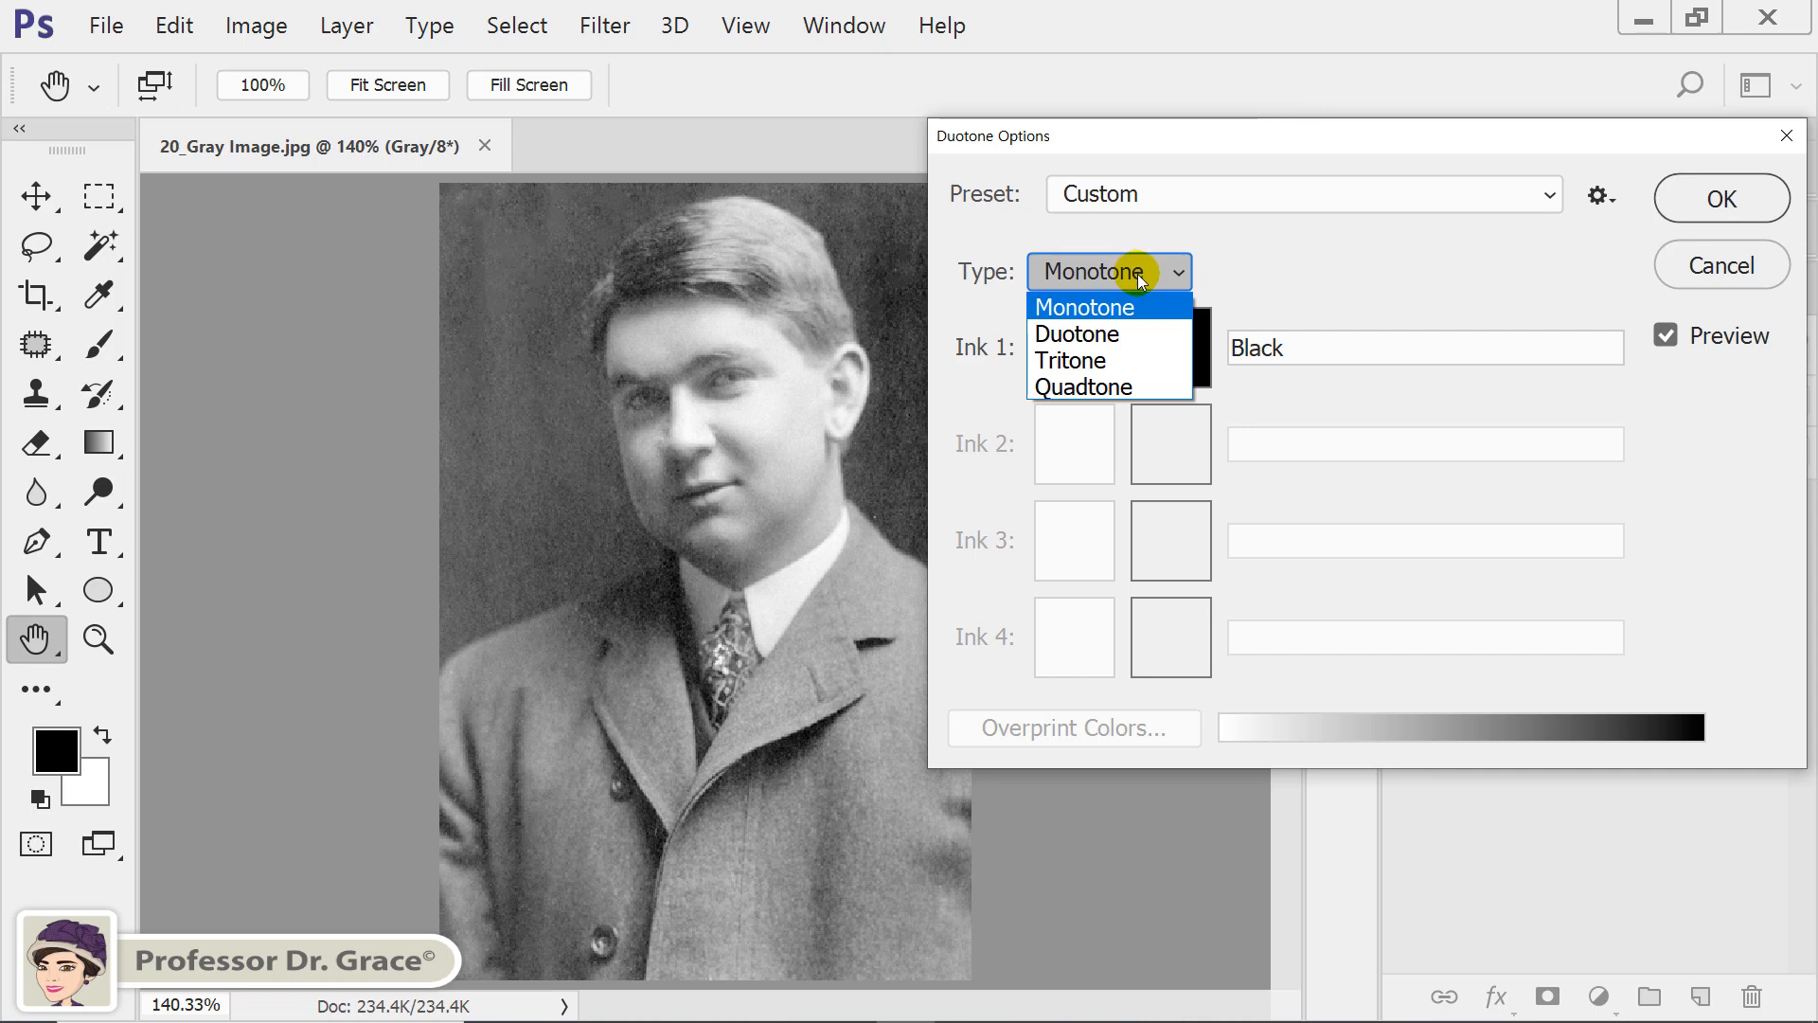
left_click(1078, 305)
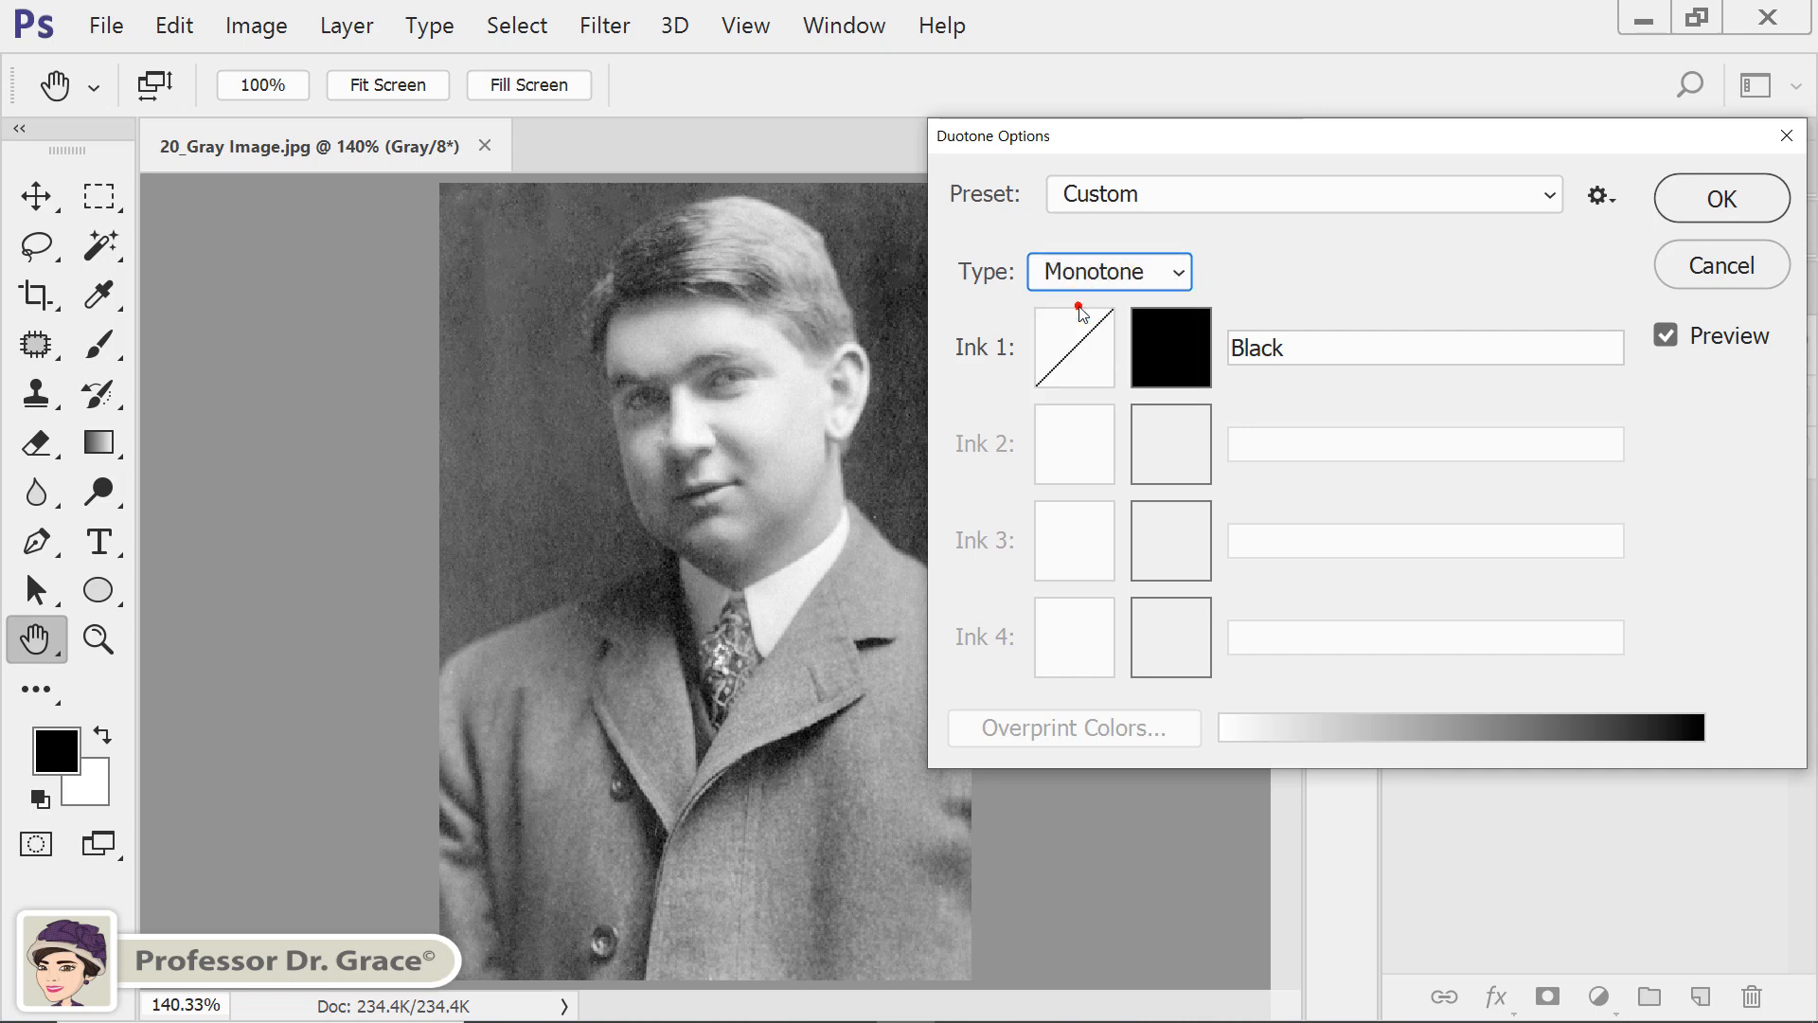
left_click(1161, 273)
left_click(1138, 334)
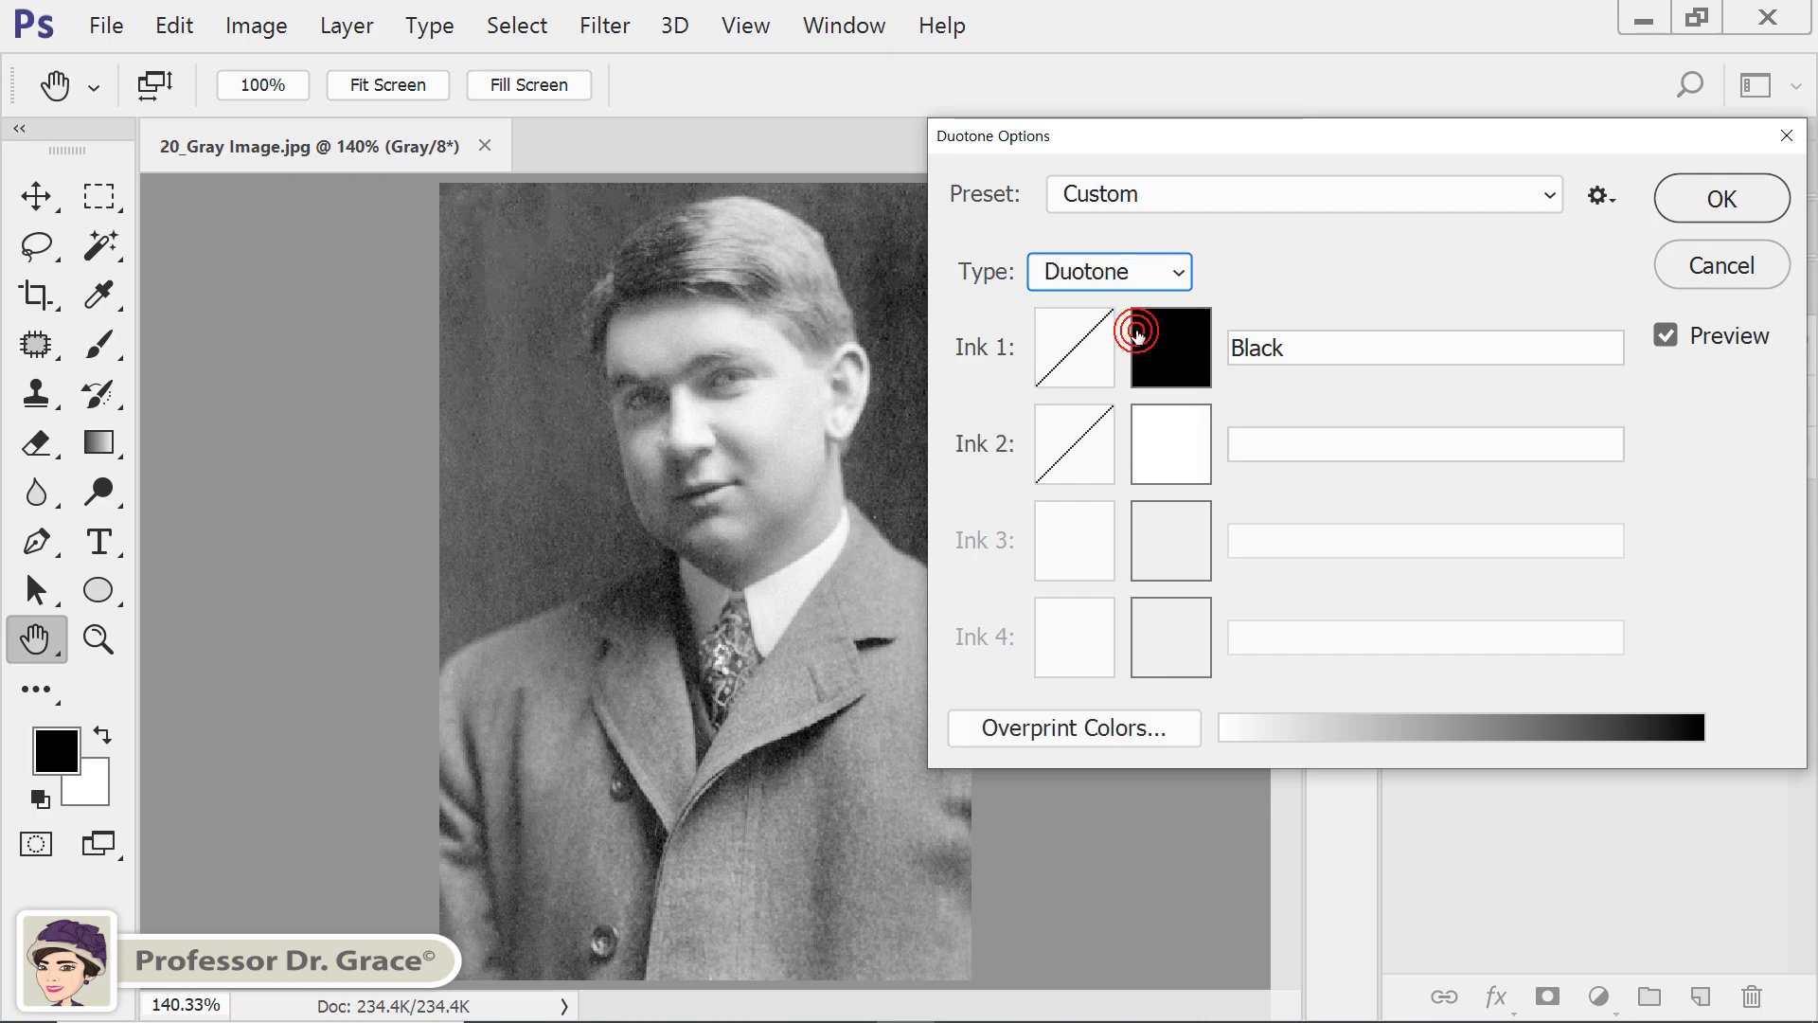
Try the Tritone and Quadtone types and return the type to Duotone.
left_click(1176, 275)
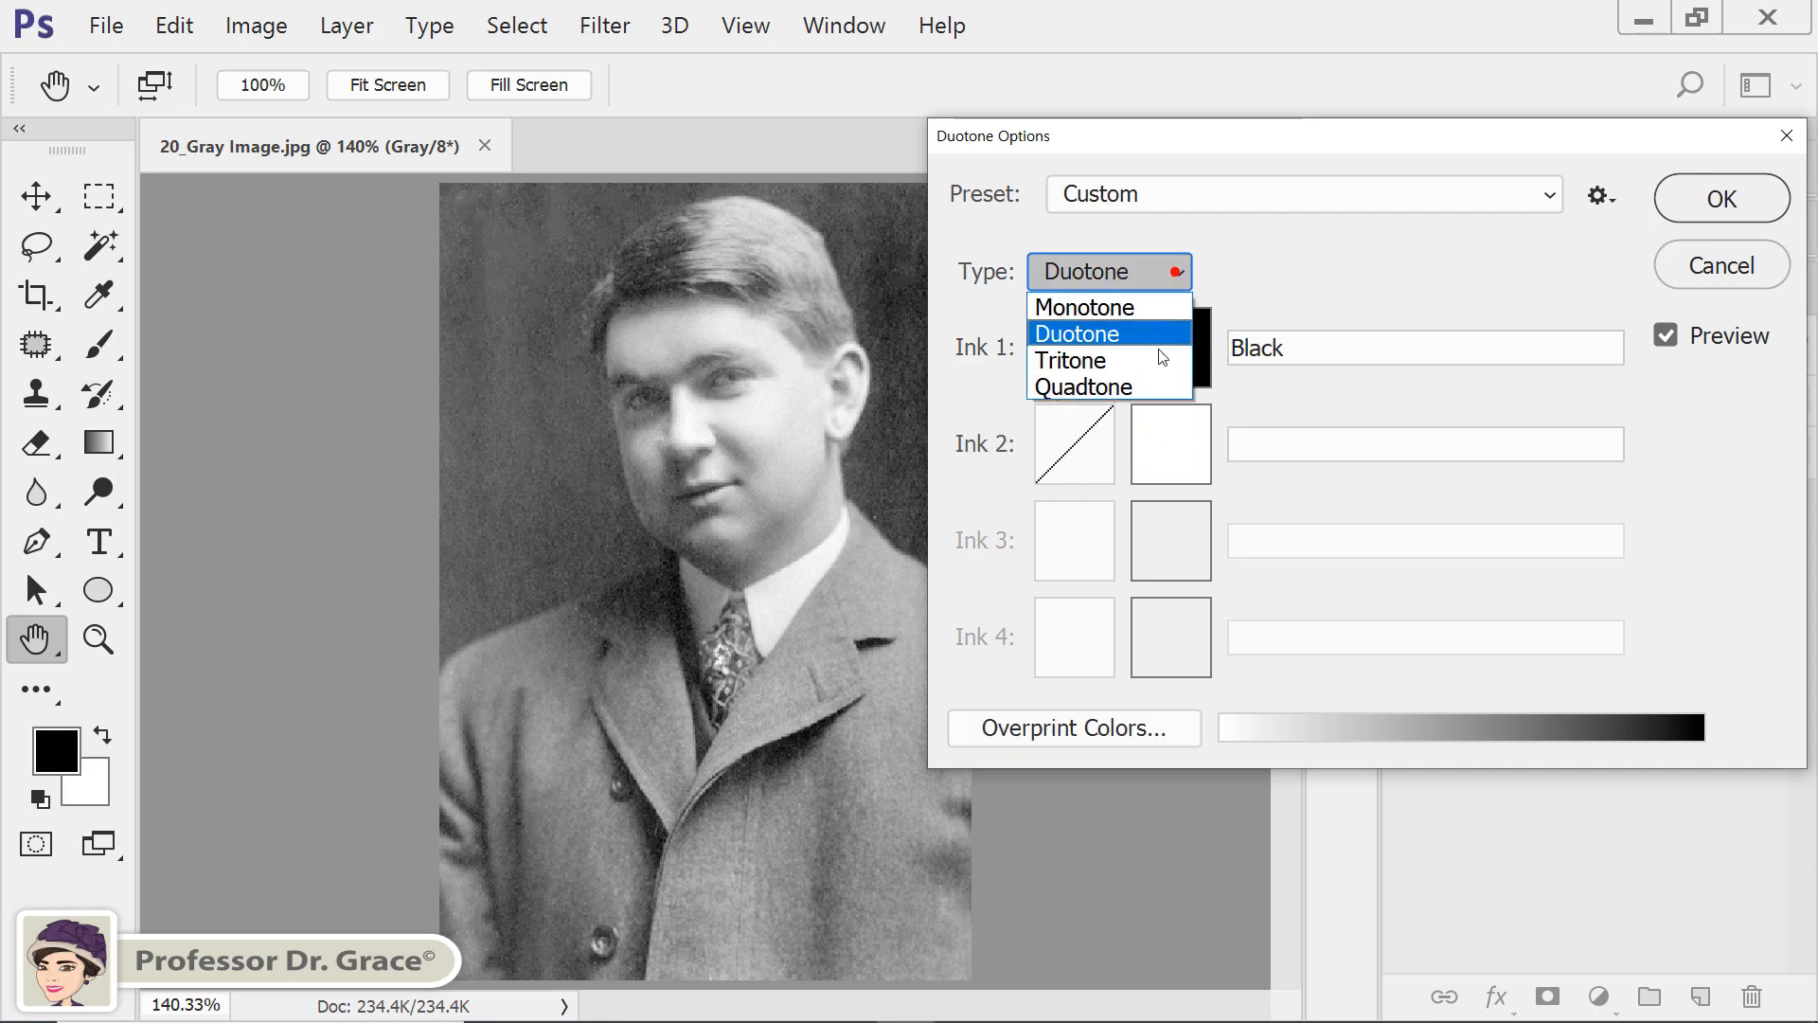
left_click(1152, 364)
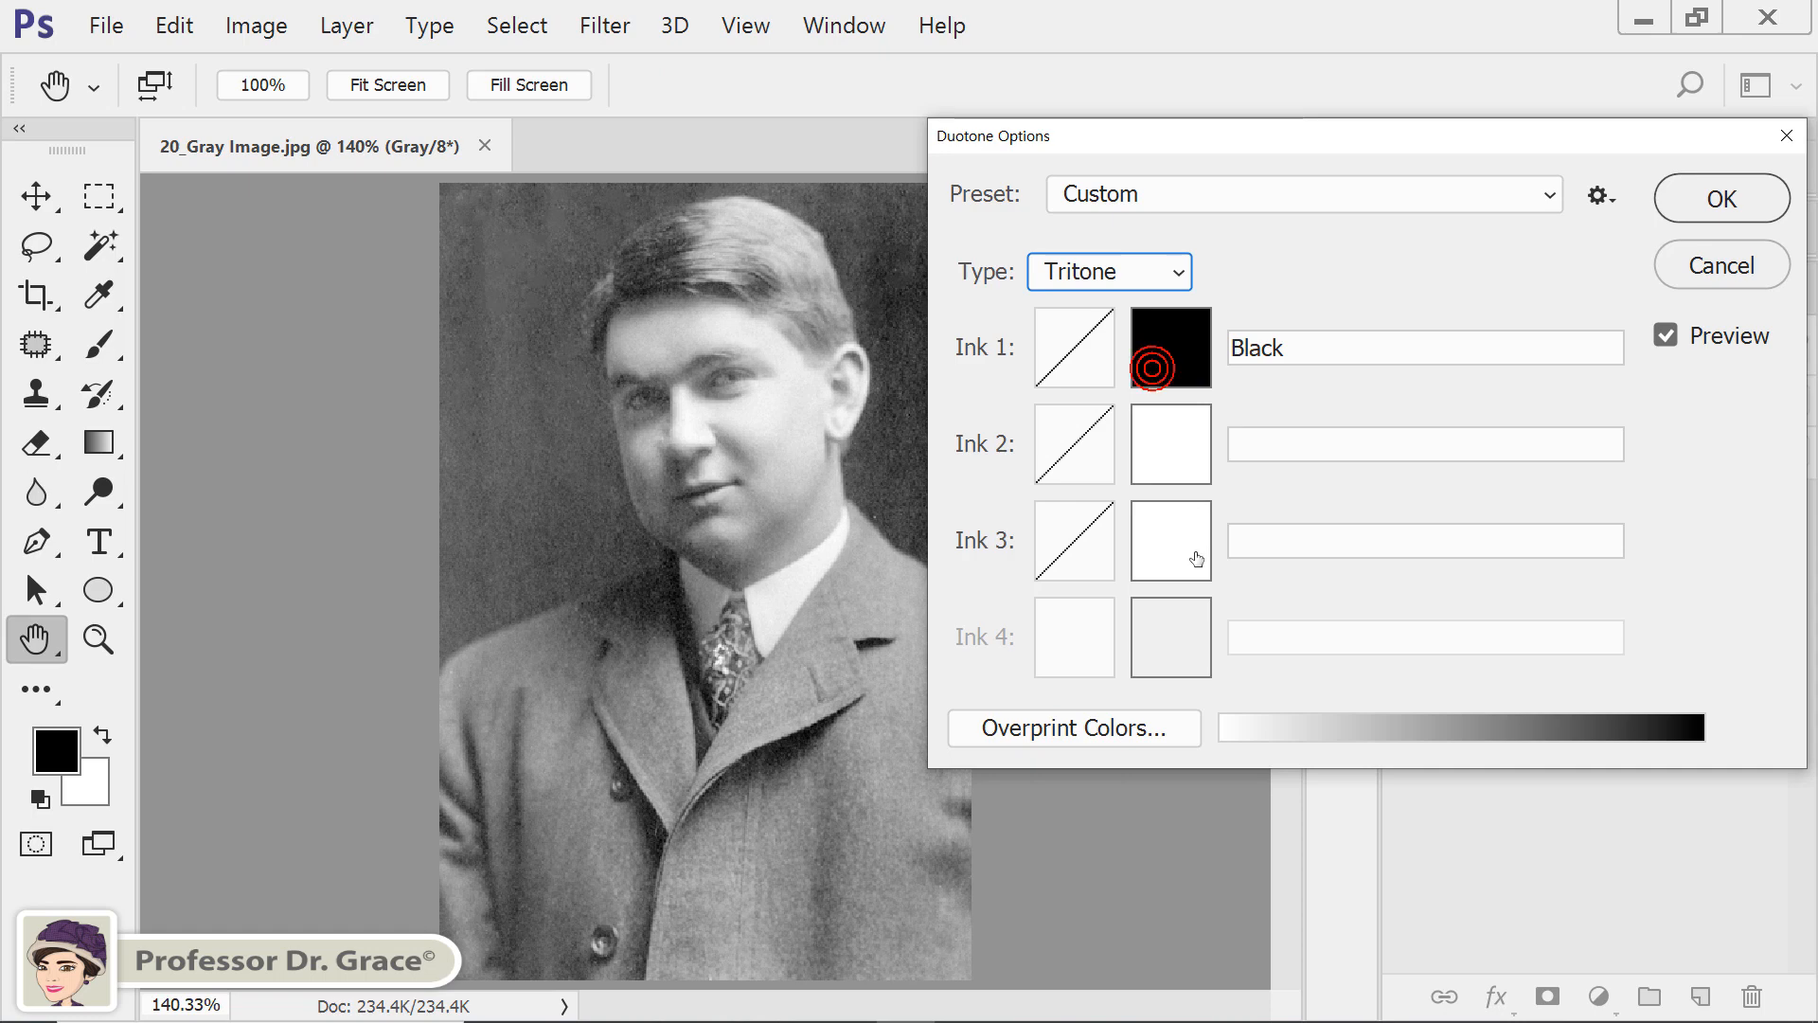
left_click(1163, 276)
left_click(1152, 387)
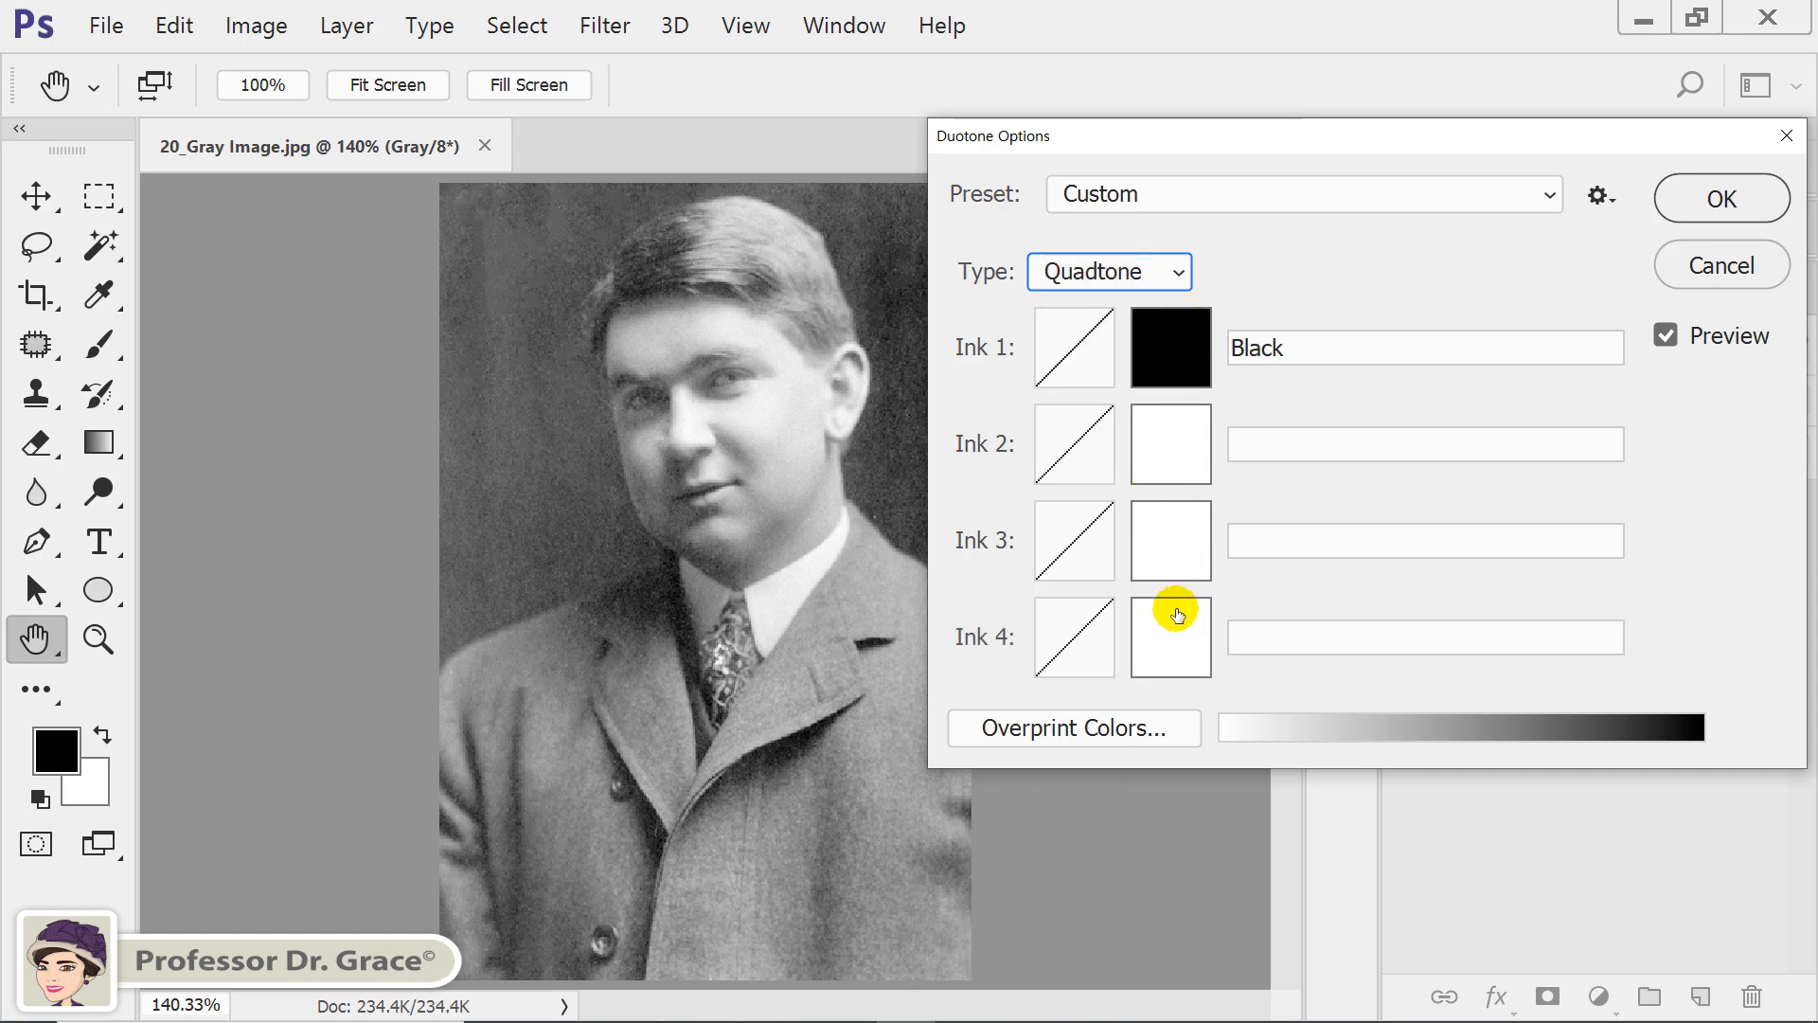
left_click(1171, 275)
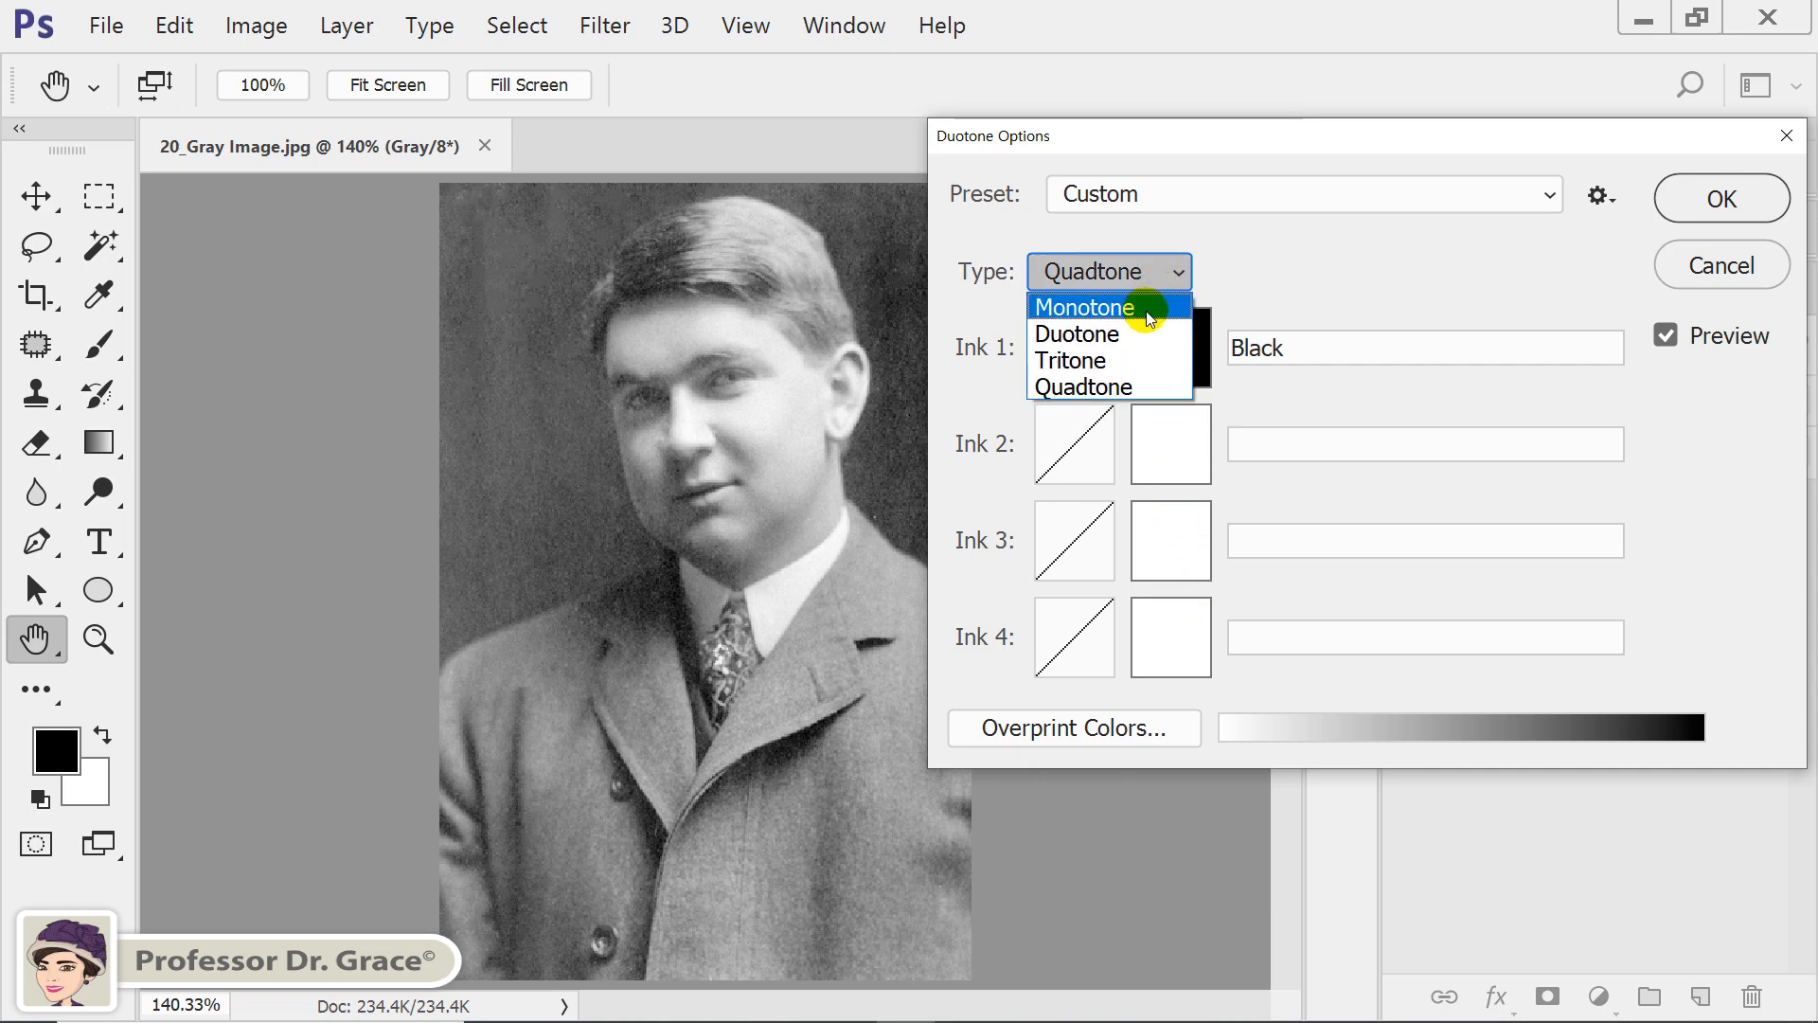
left_click(1136, 335)
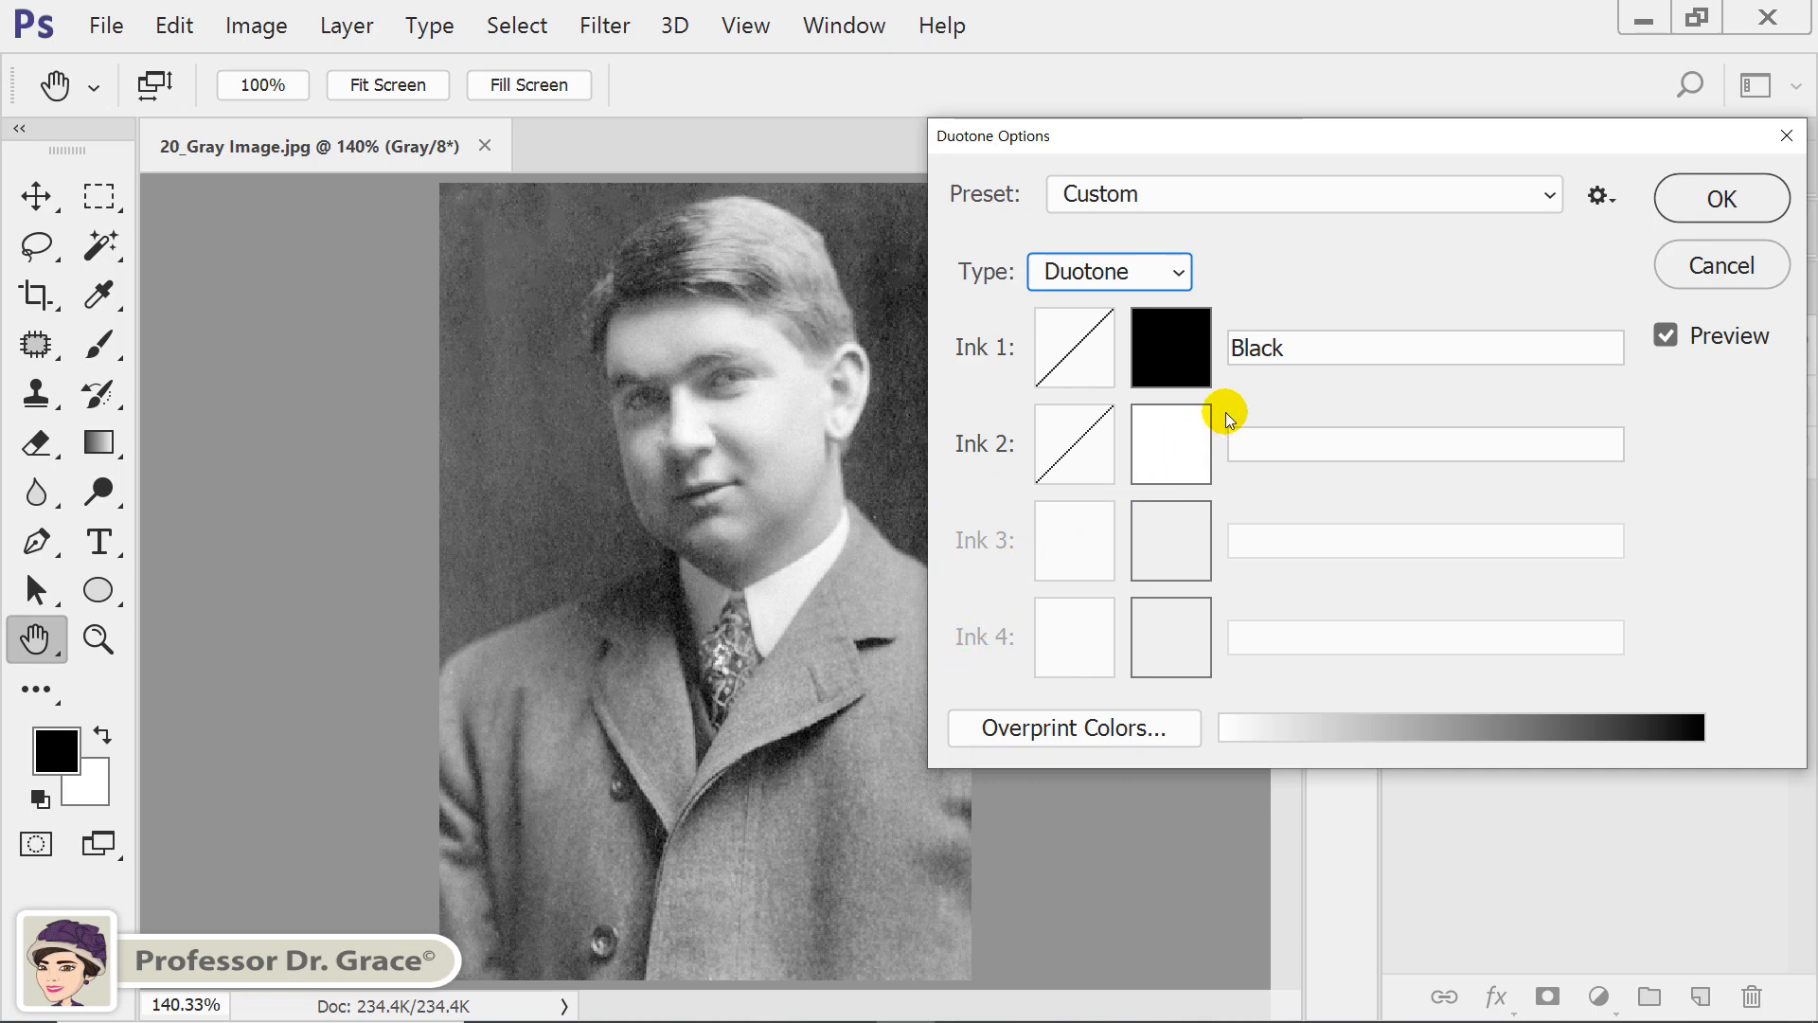
Set the Ink 1 color to dark red b70000 with a hue of 0°.
left_click(1173, 338)
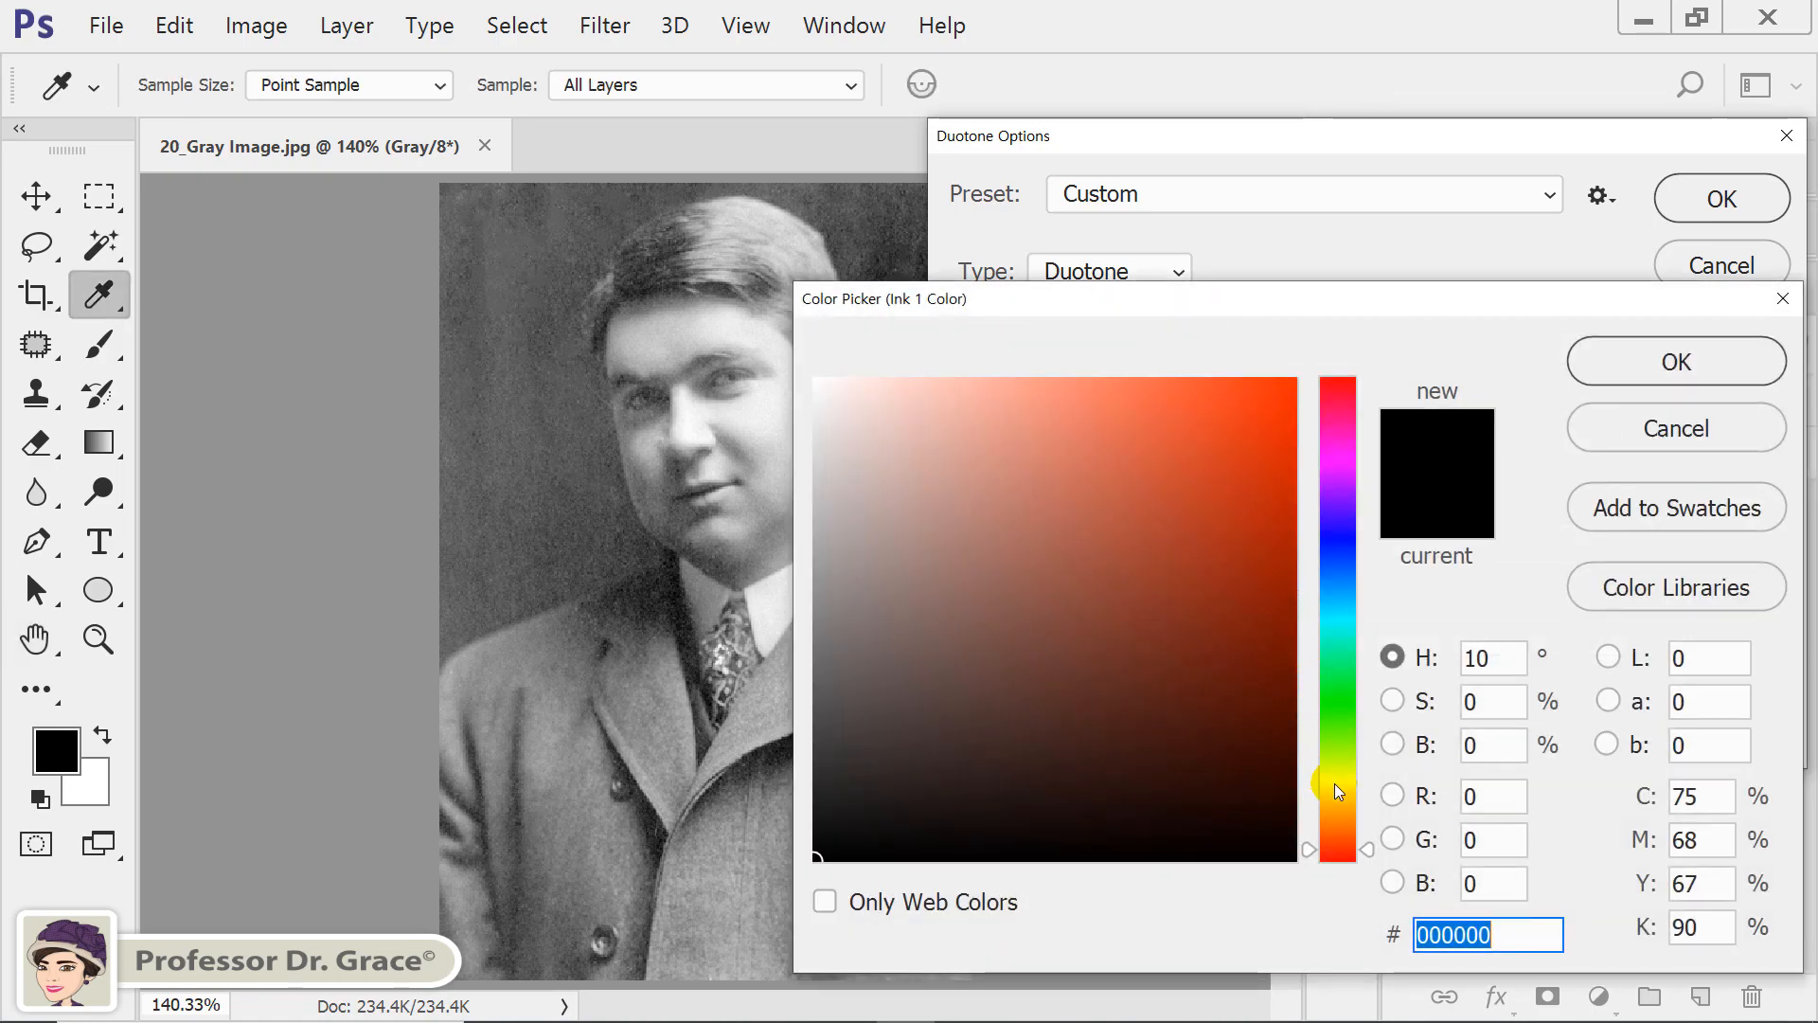
left_click_drag(1367, 848, 1367, 861)
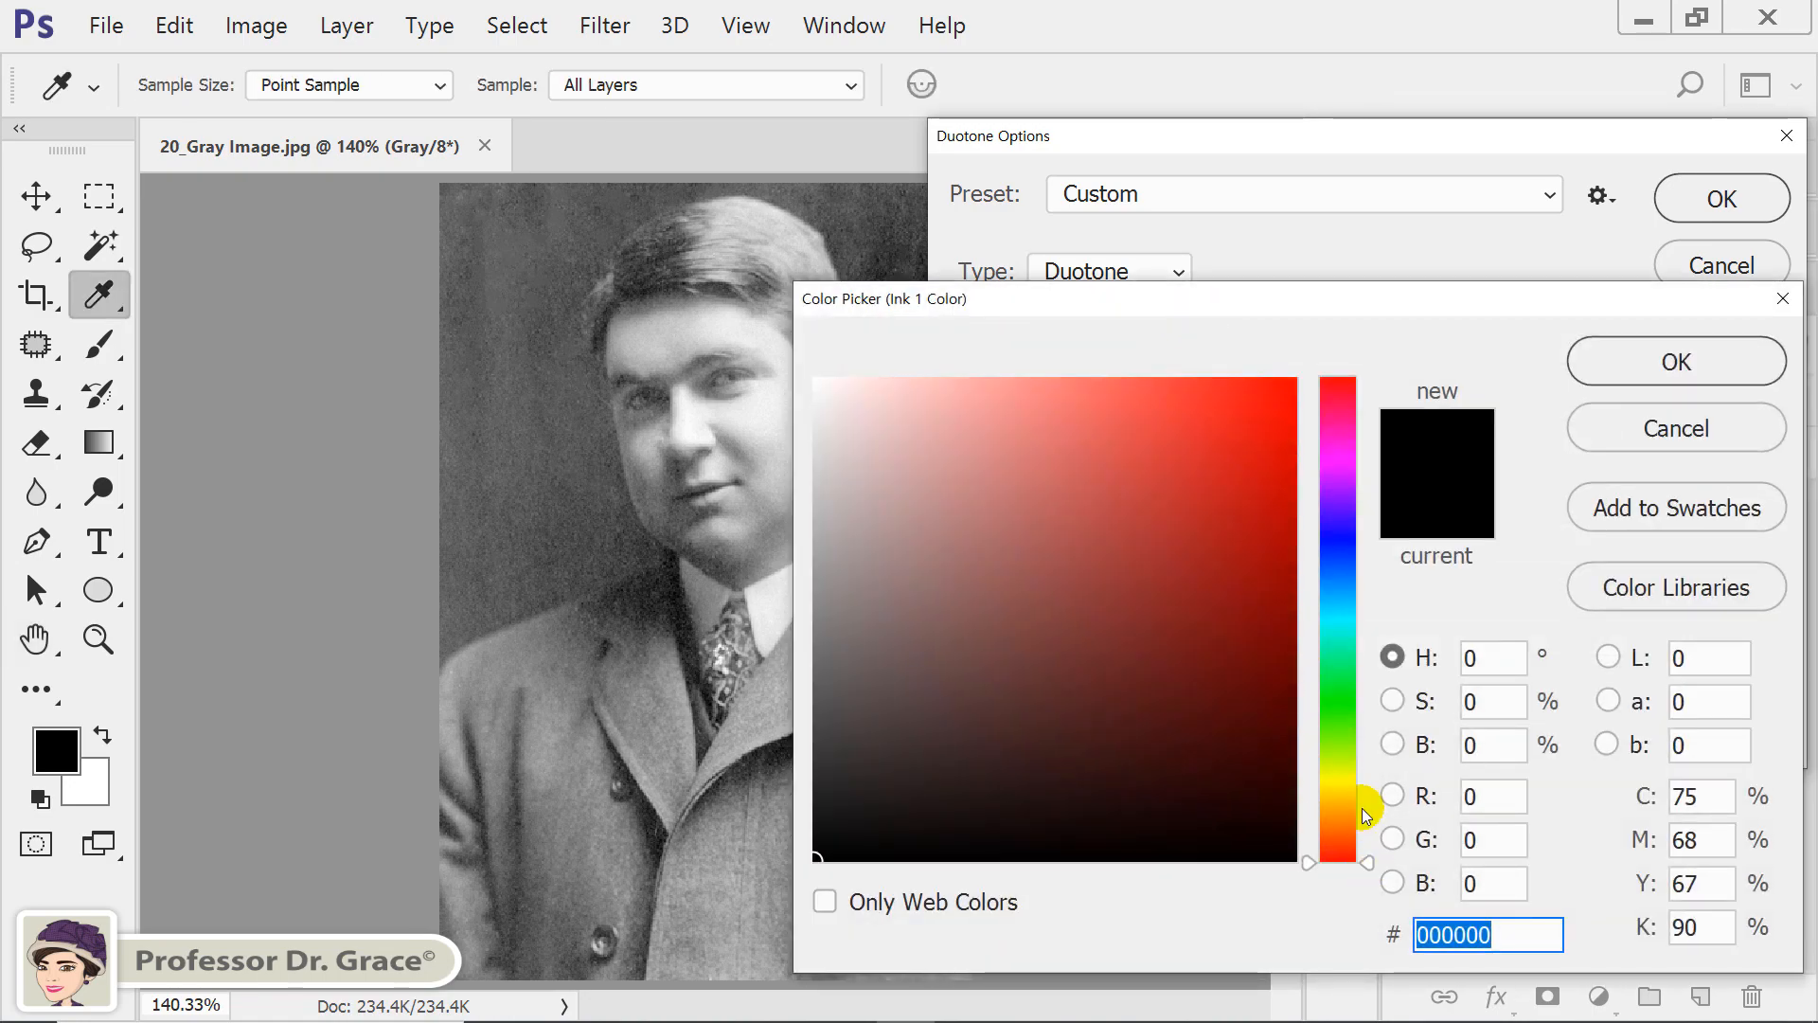
left_click_drag(1243, 560, 1295, 513)
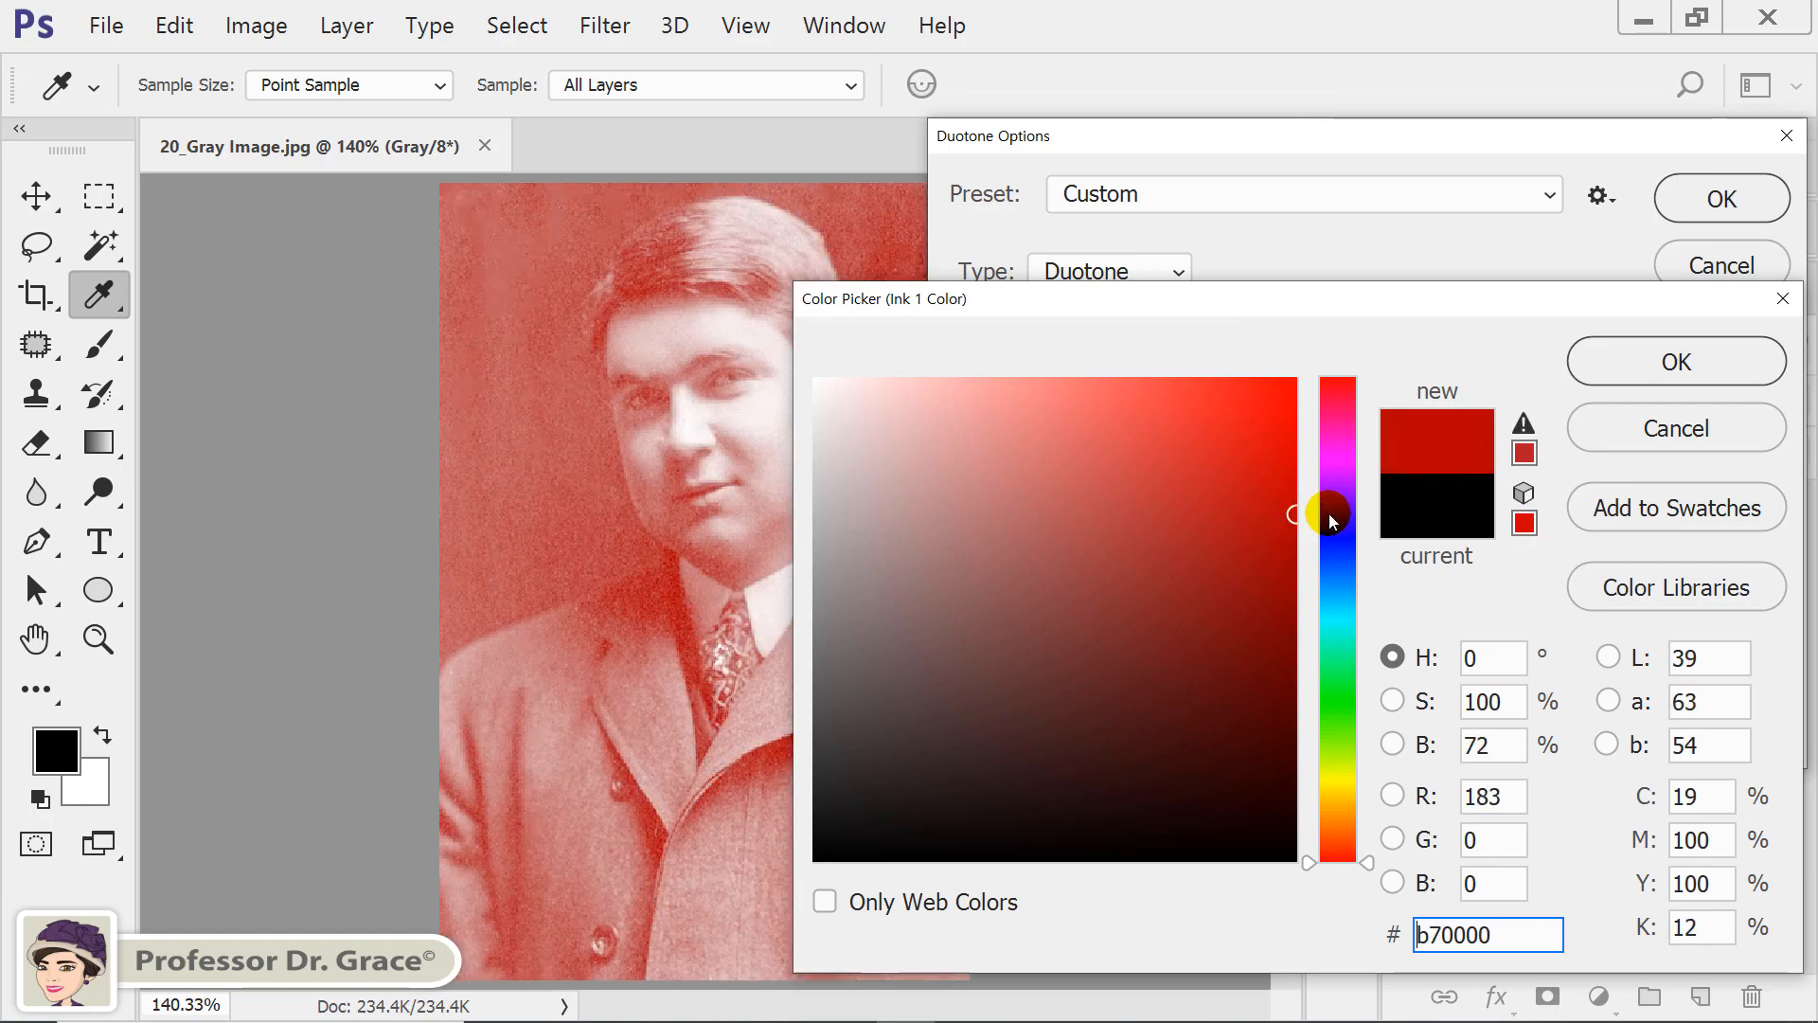
left_click(1690, 363)
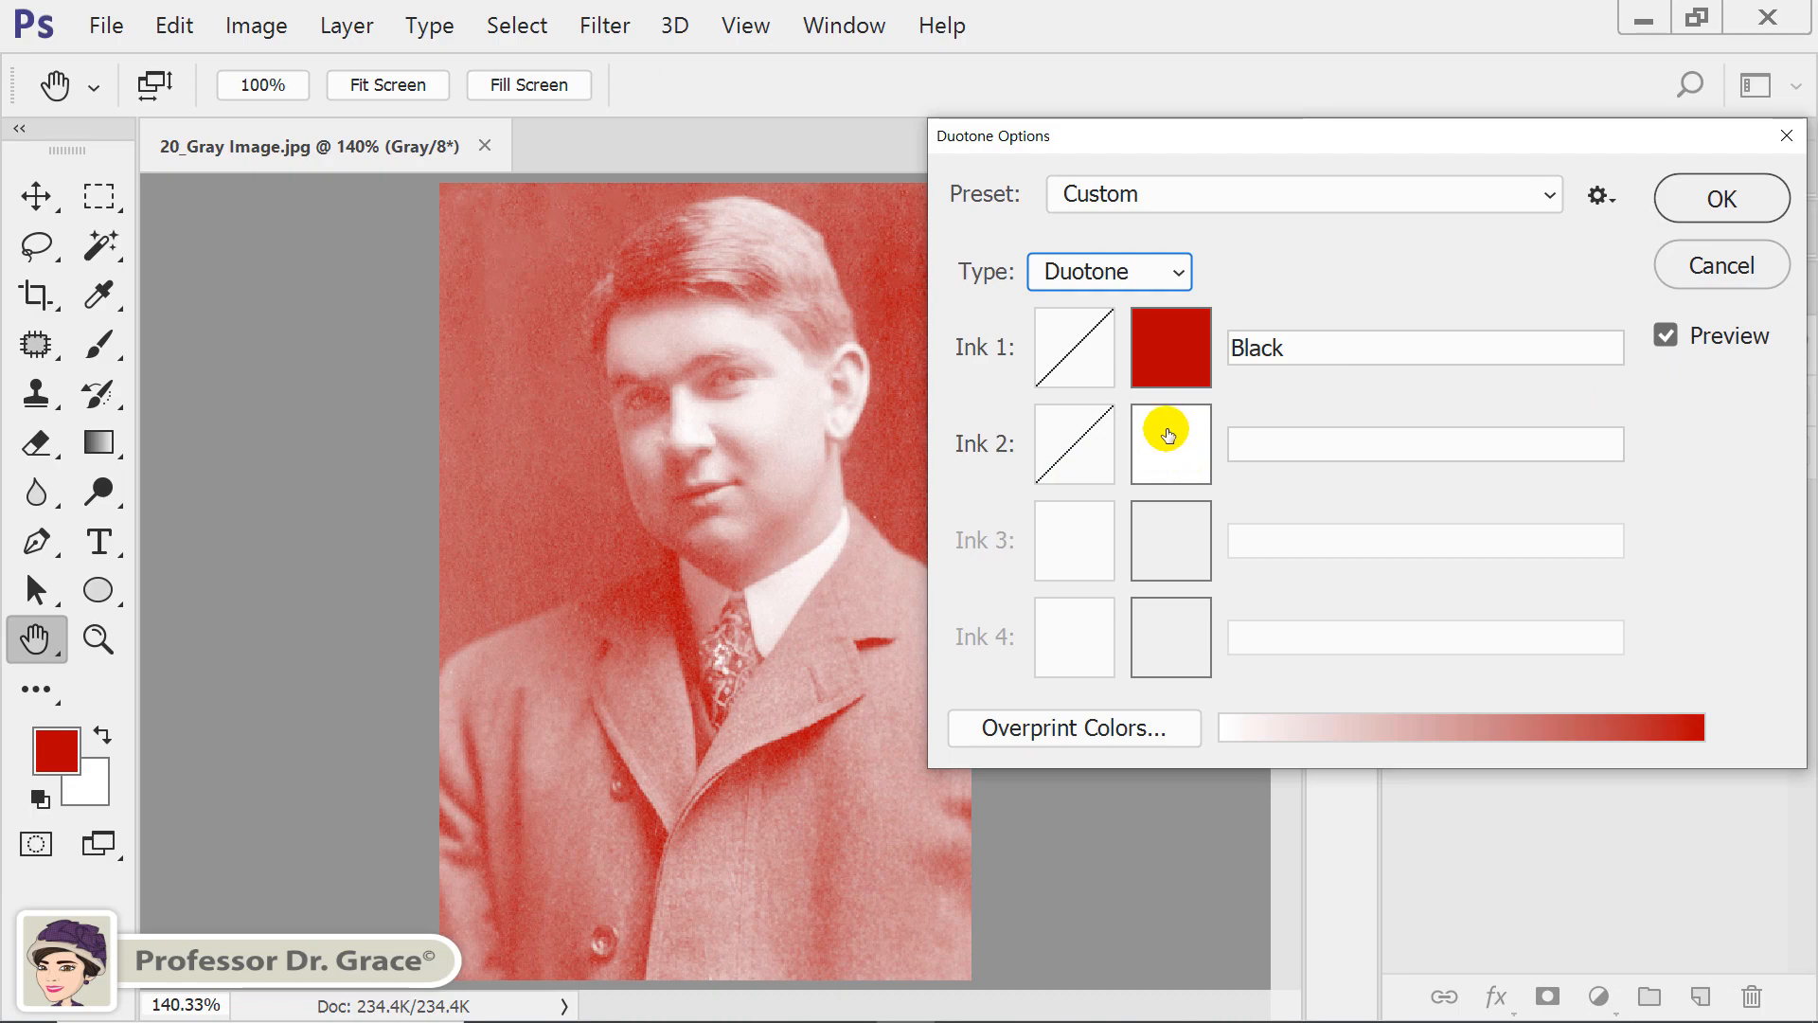
Set the Ink 2 color to a medium olive green with a hue of about 82°.
left_click(1170, 452)
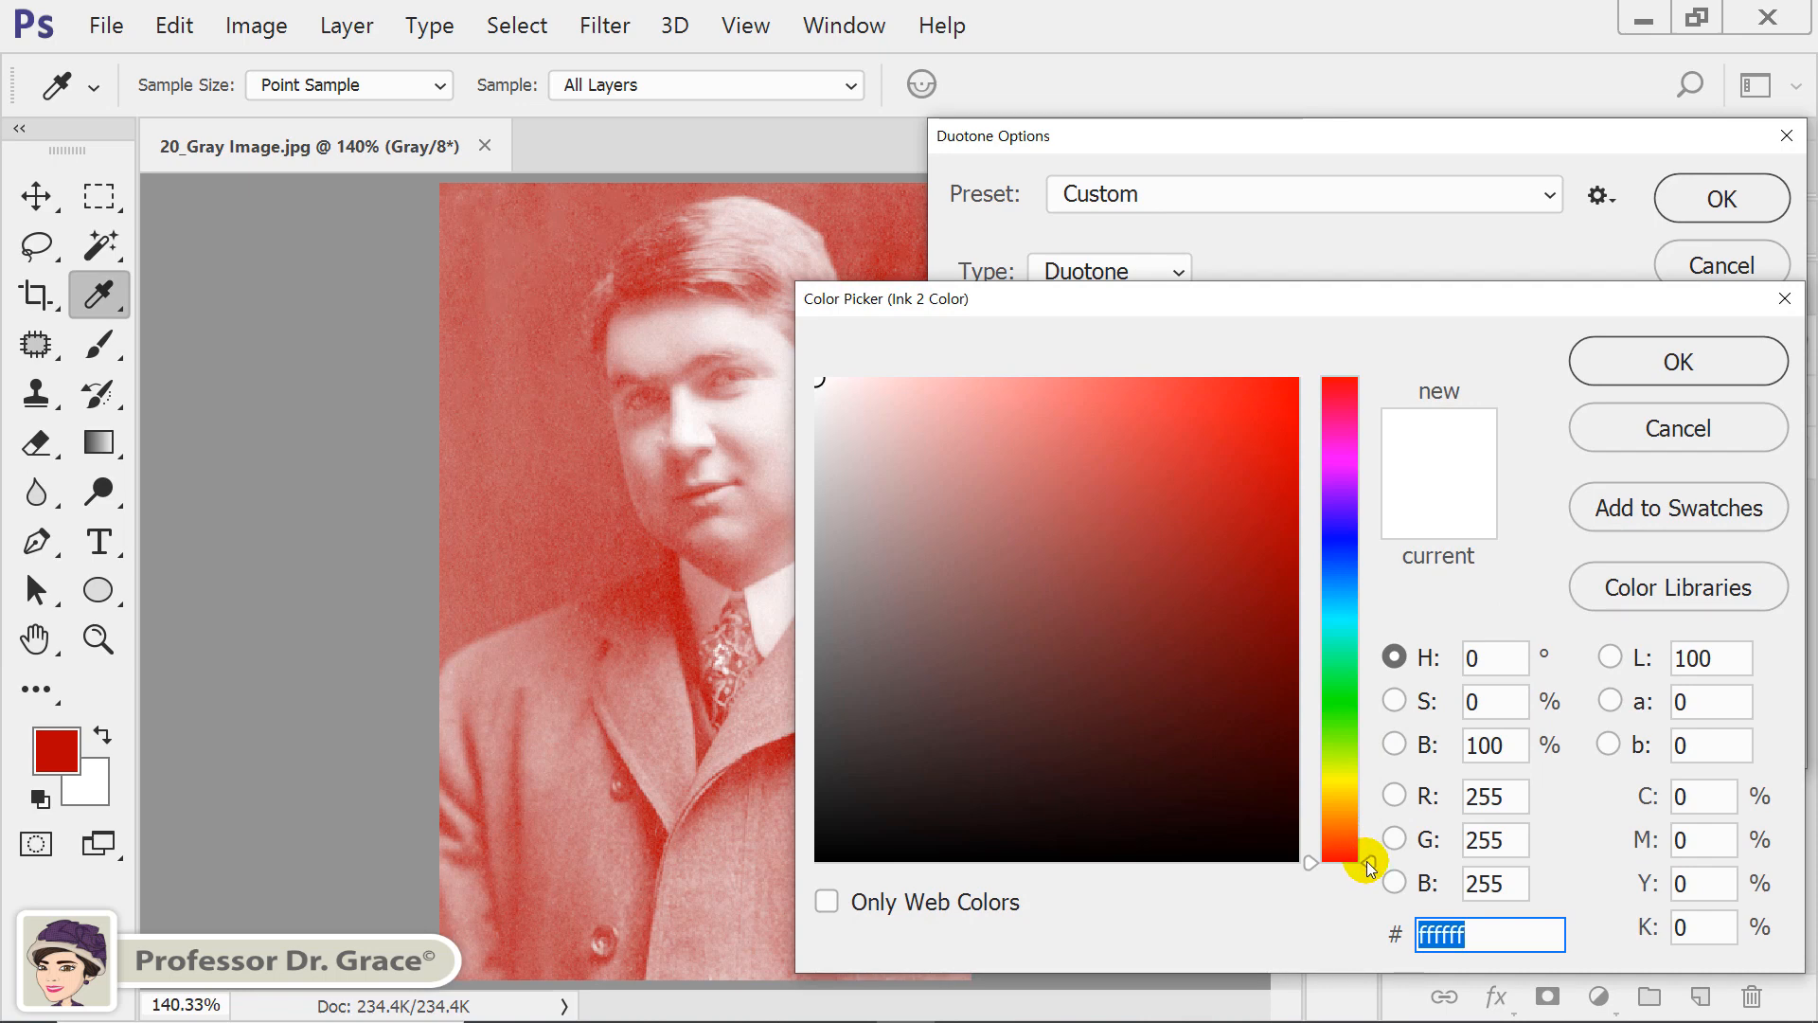
left_click_drag(1368, 867, 1376, 744)
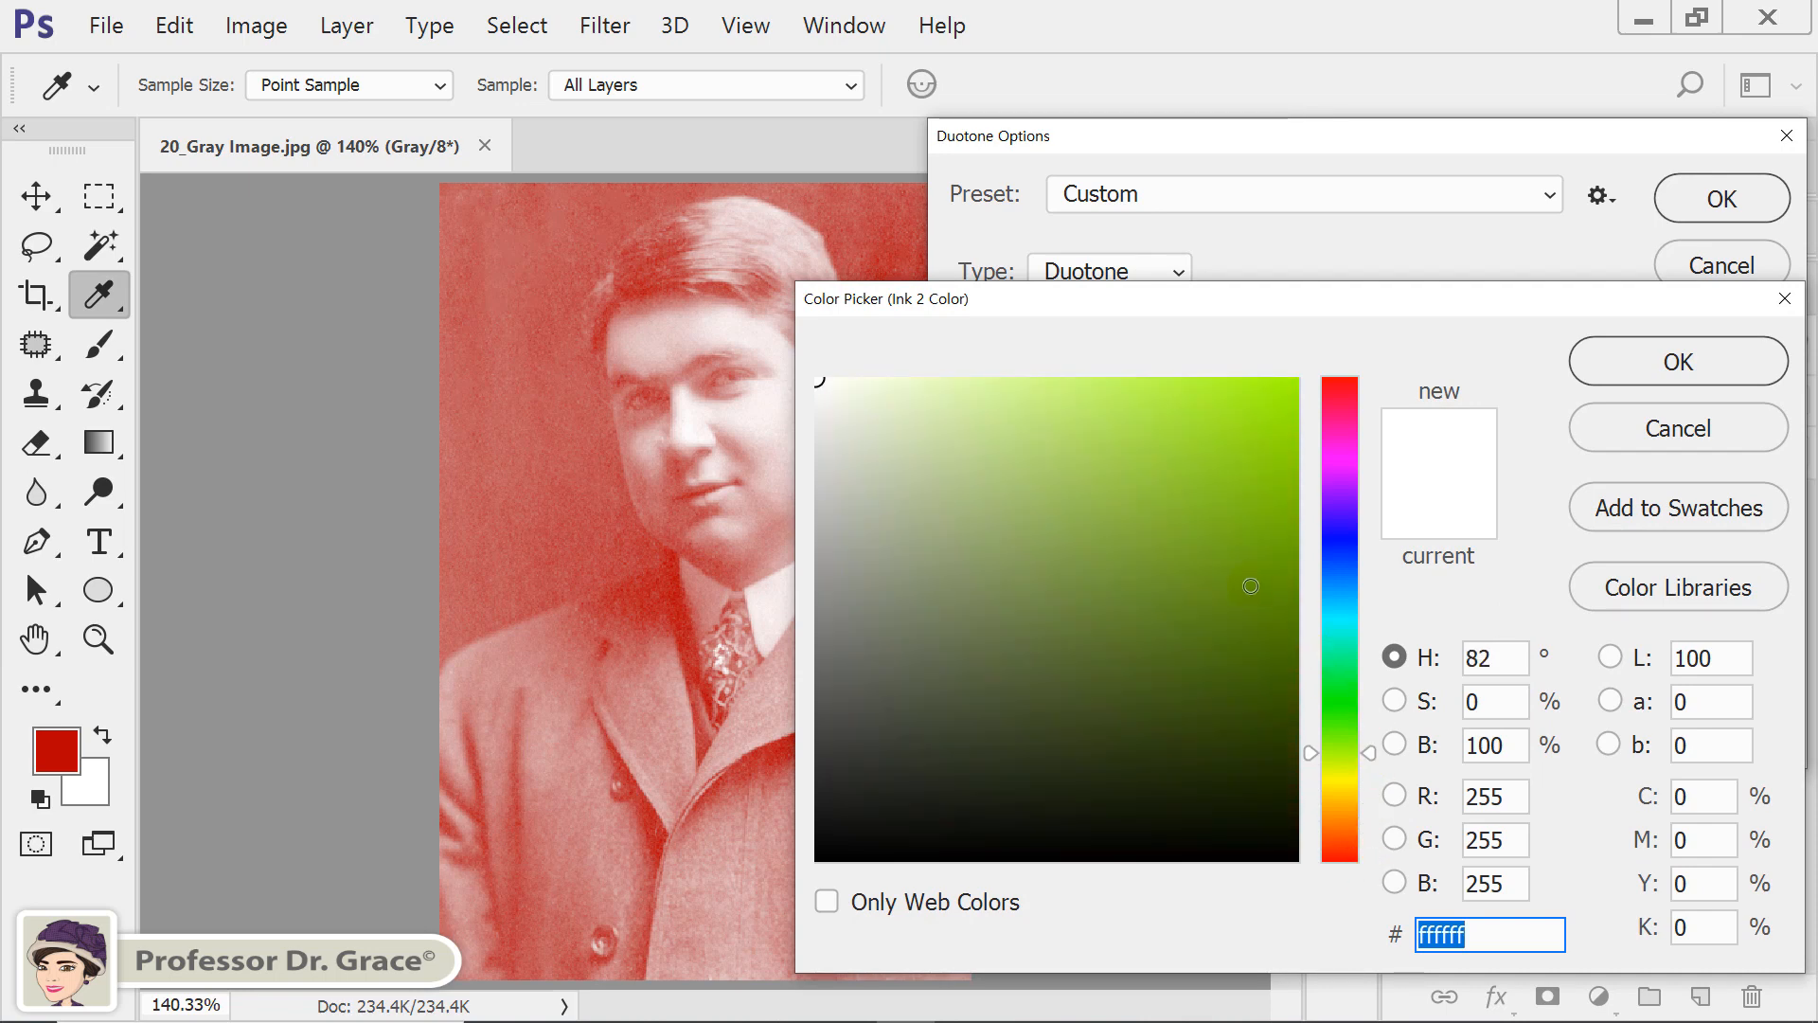
mouse_move(1250, 585)
left_mouse_down()
mouse_move(1290, 575)
mouse_move(1289, 605)
mouse_move(1180, 597)
left_mouse_up()
left_click(1640, 358)
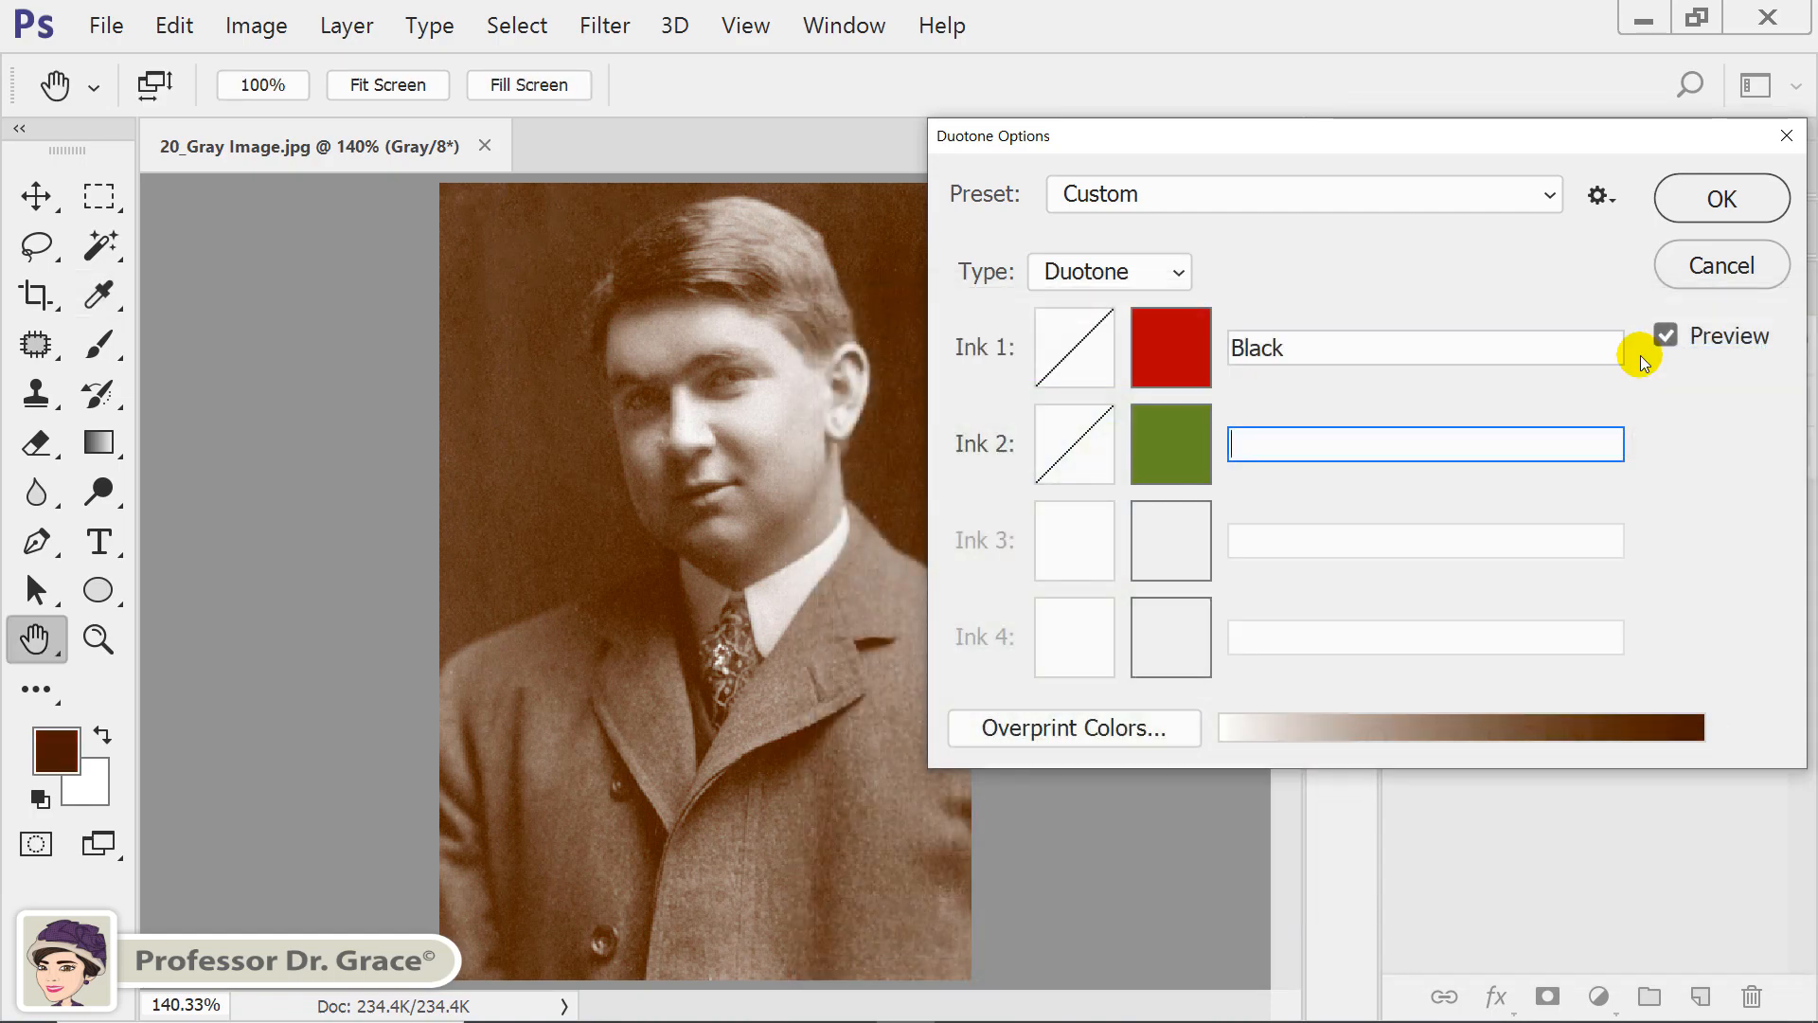
Name Ink 1 "Red" and Ink 2 "Olive", and apply the duotone to the image.
double_click(1365, 350)
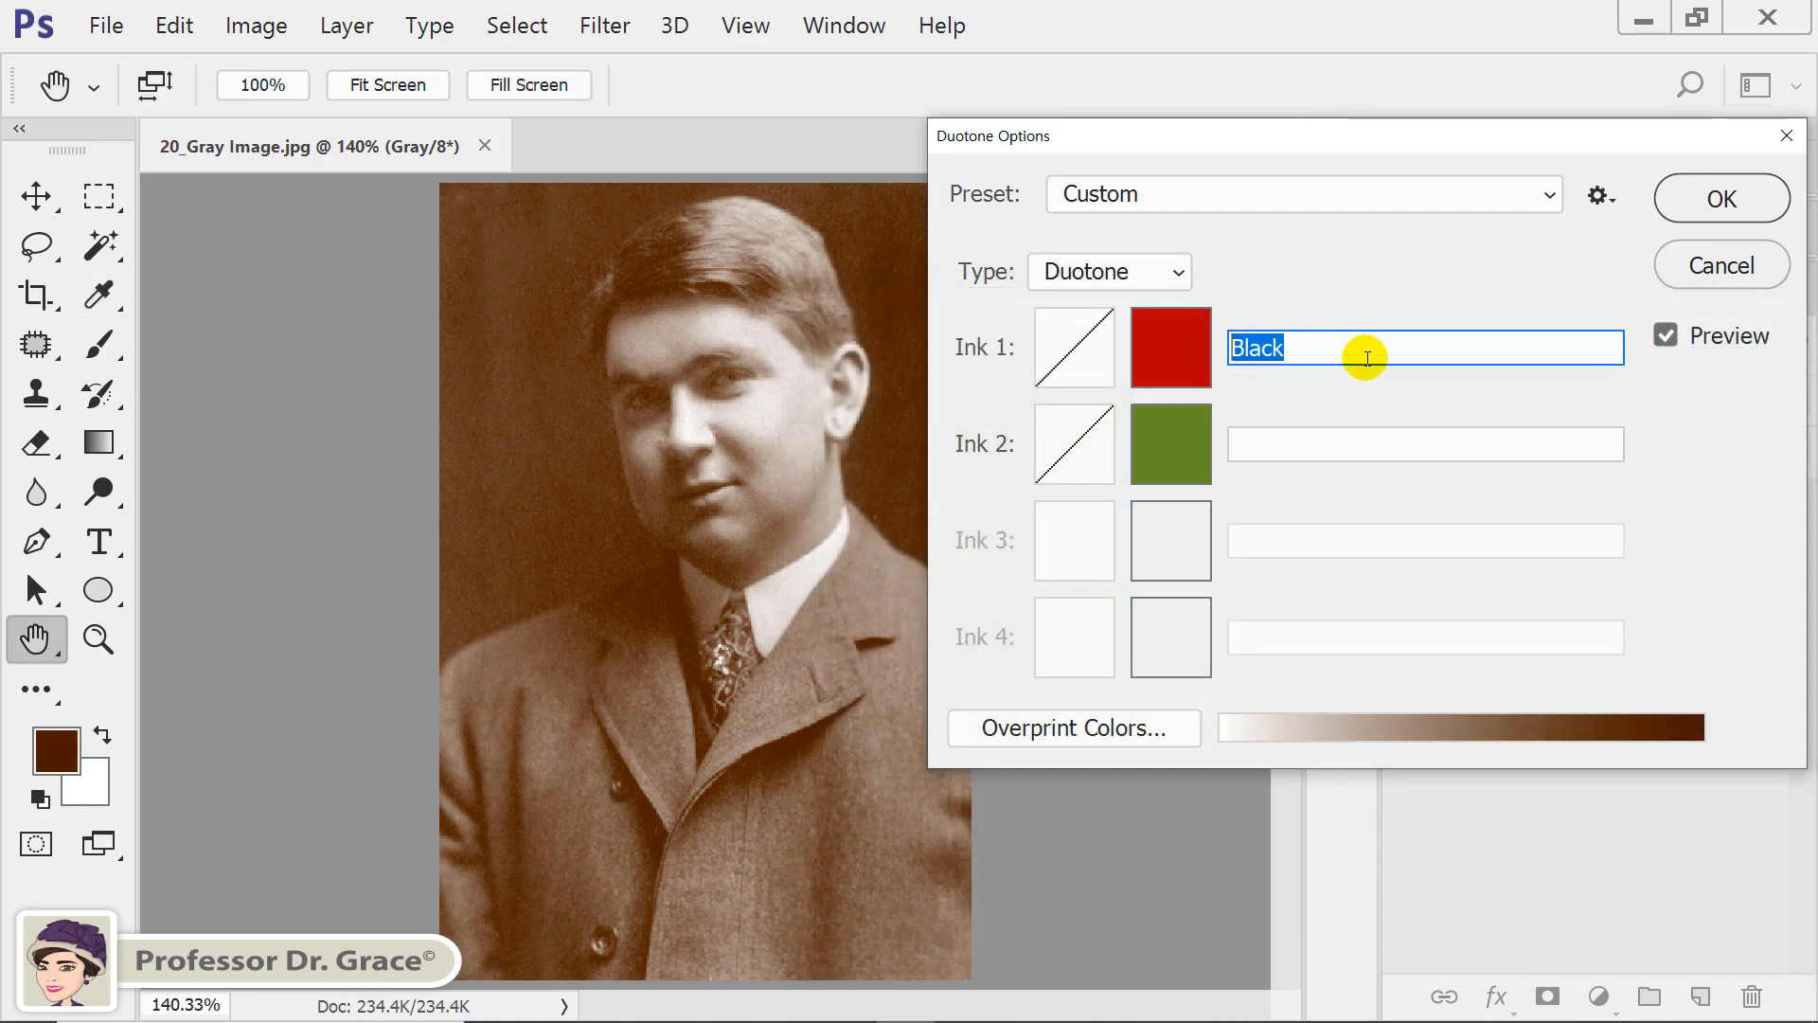
type("Red")
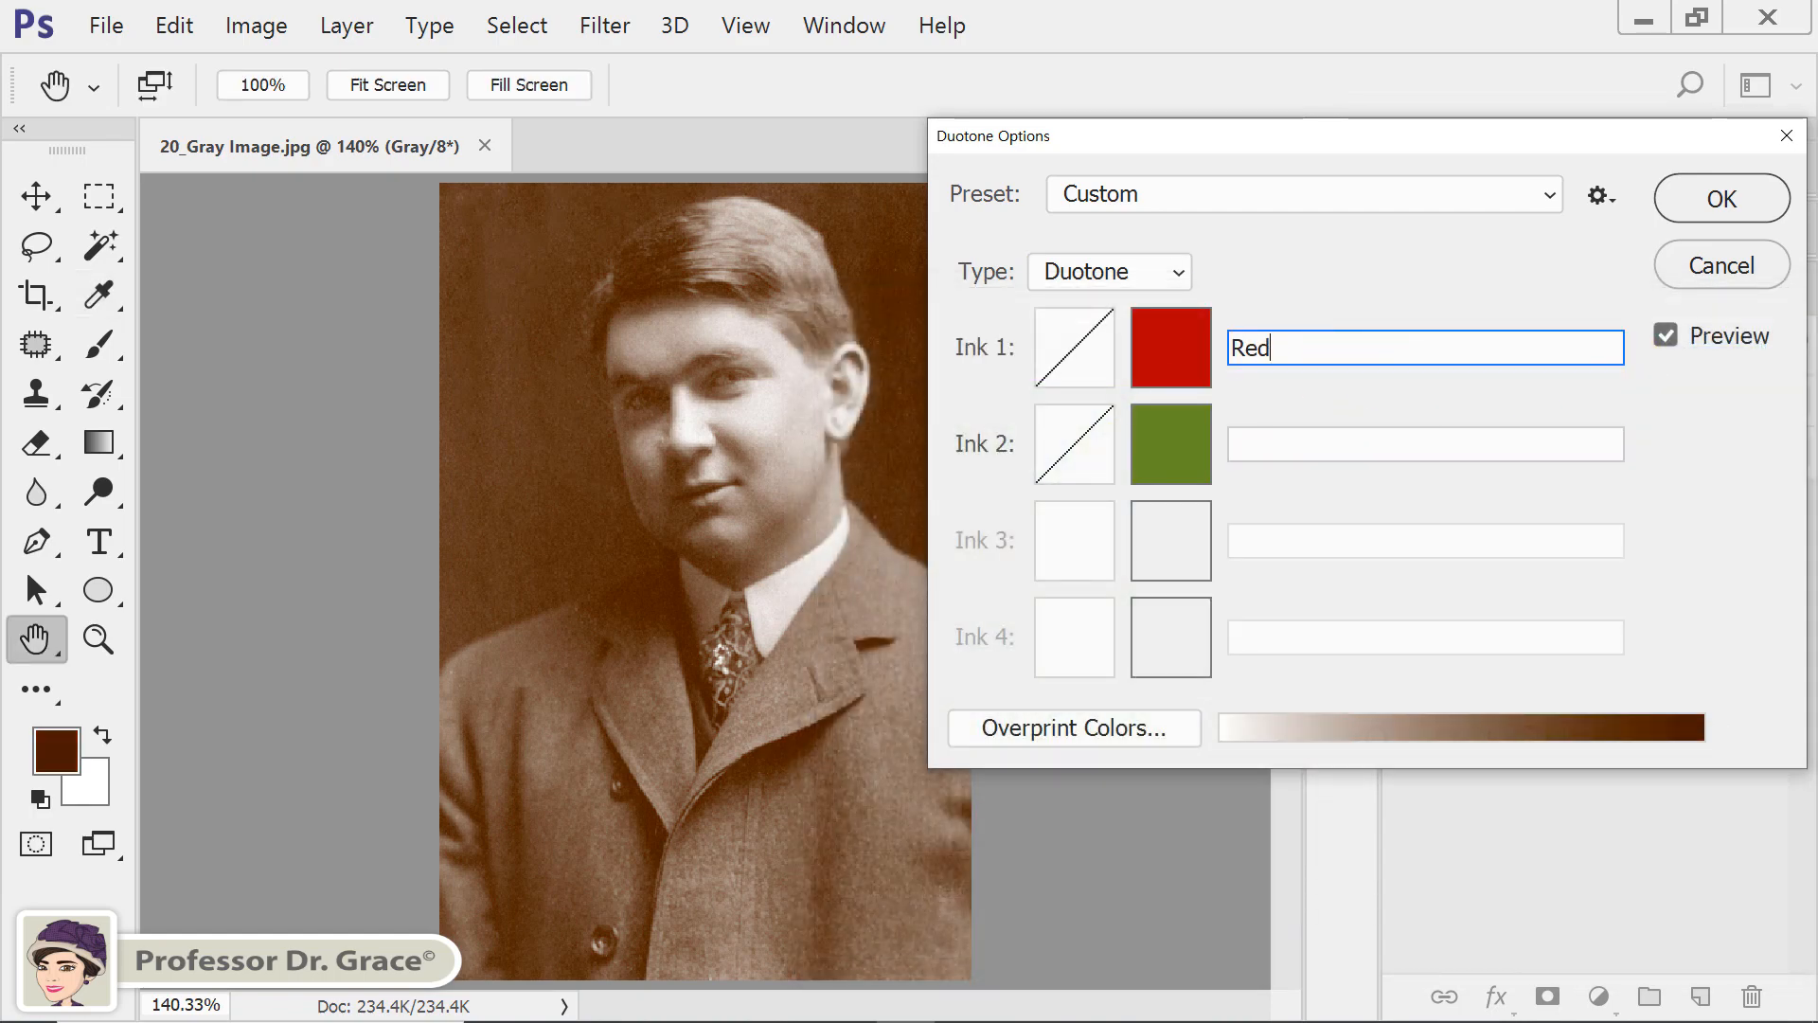
key("Tab")
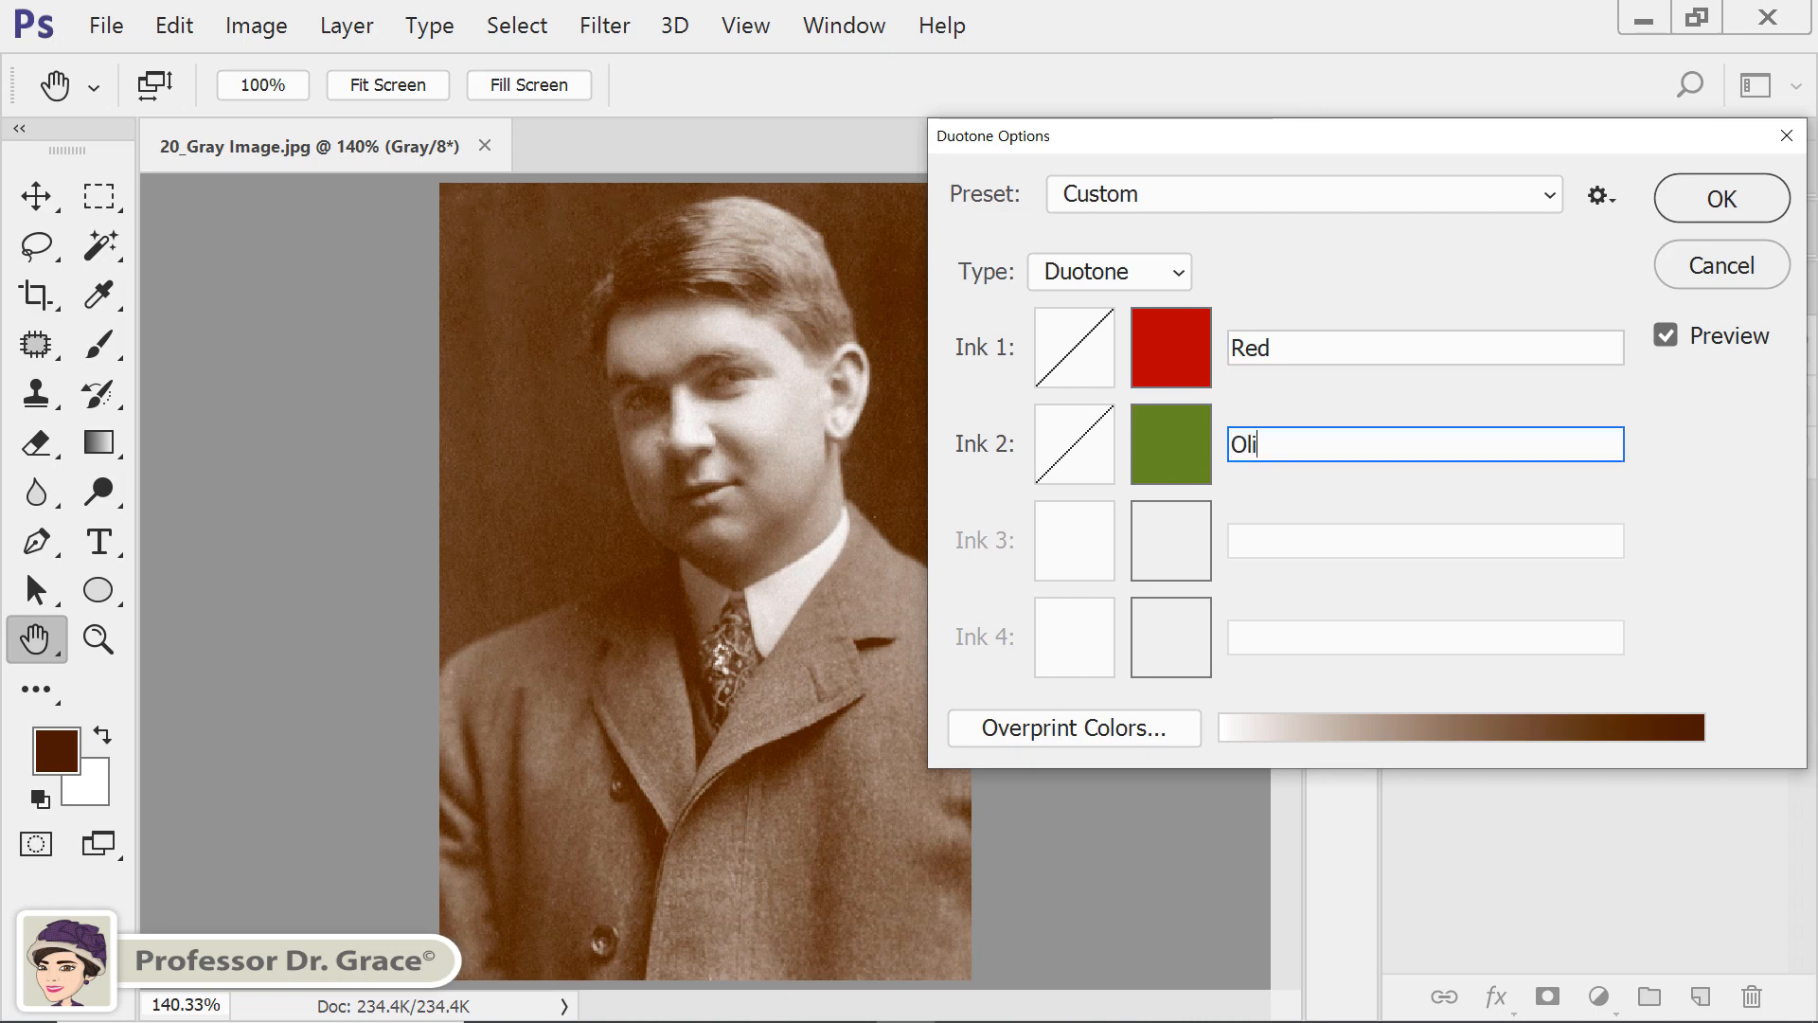
type("Olive")
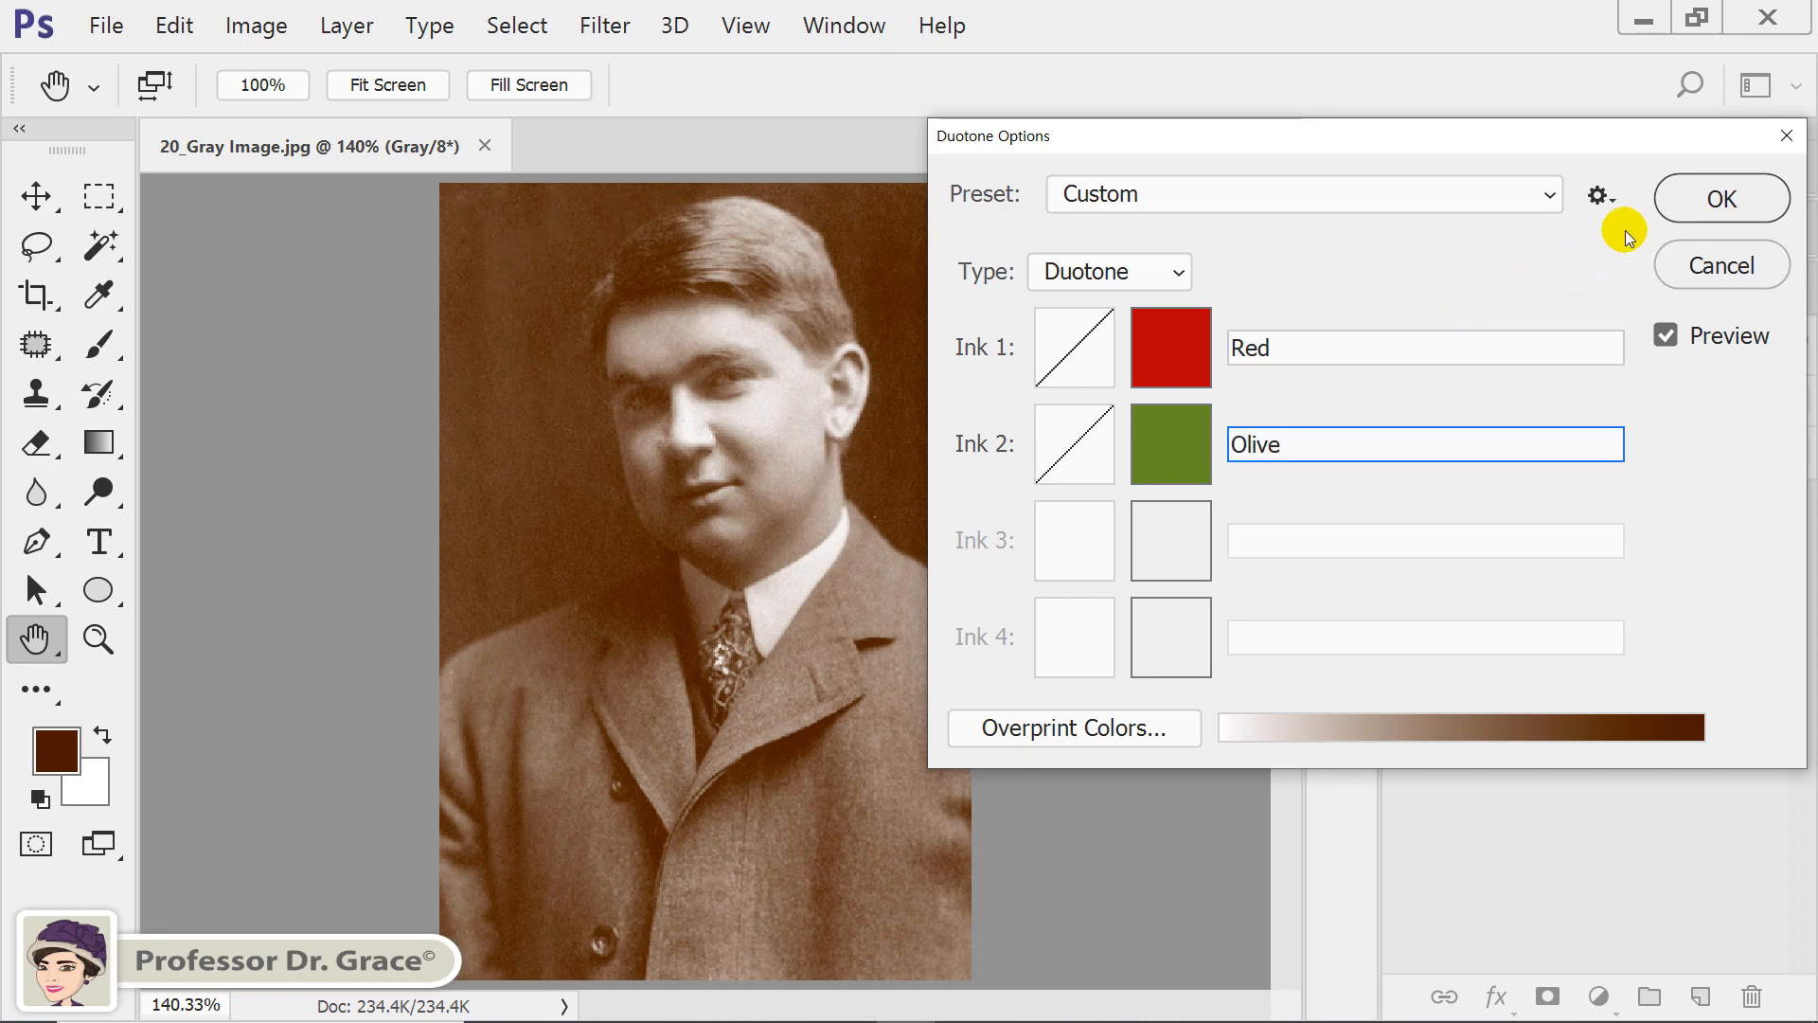
left_click(1694, 206)
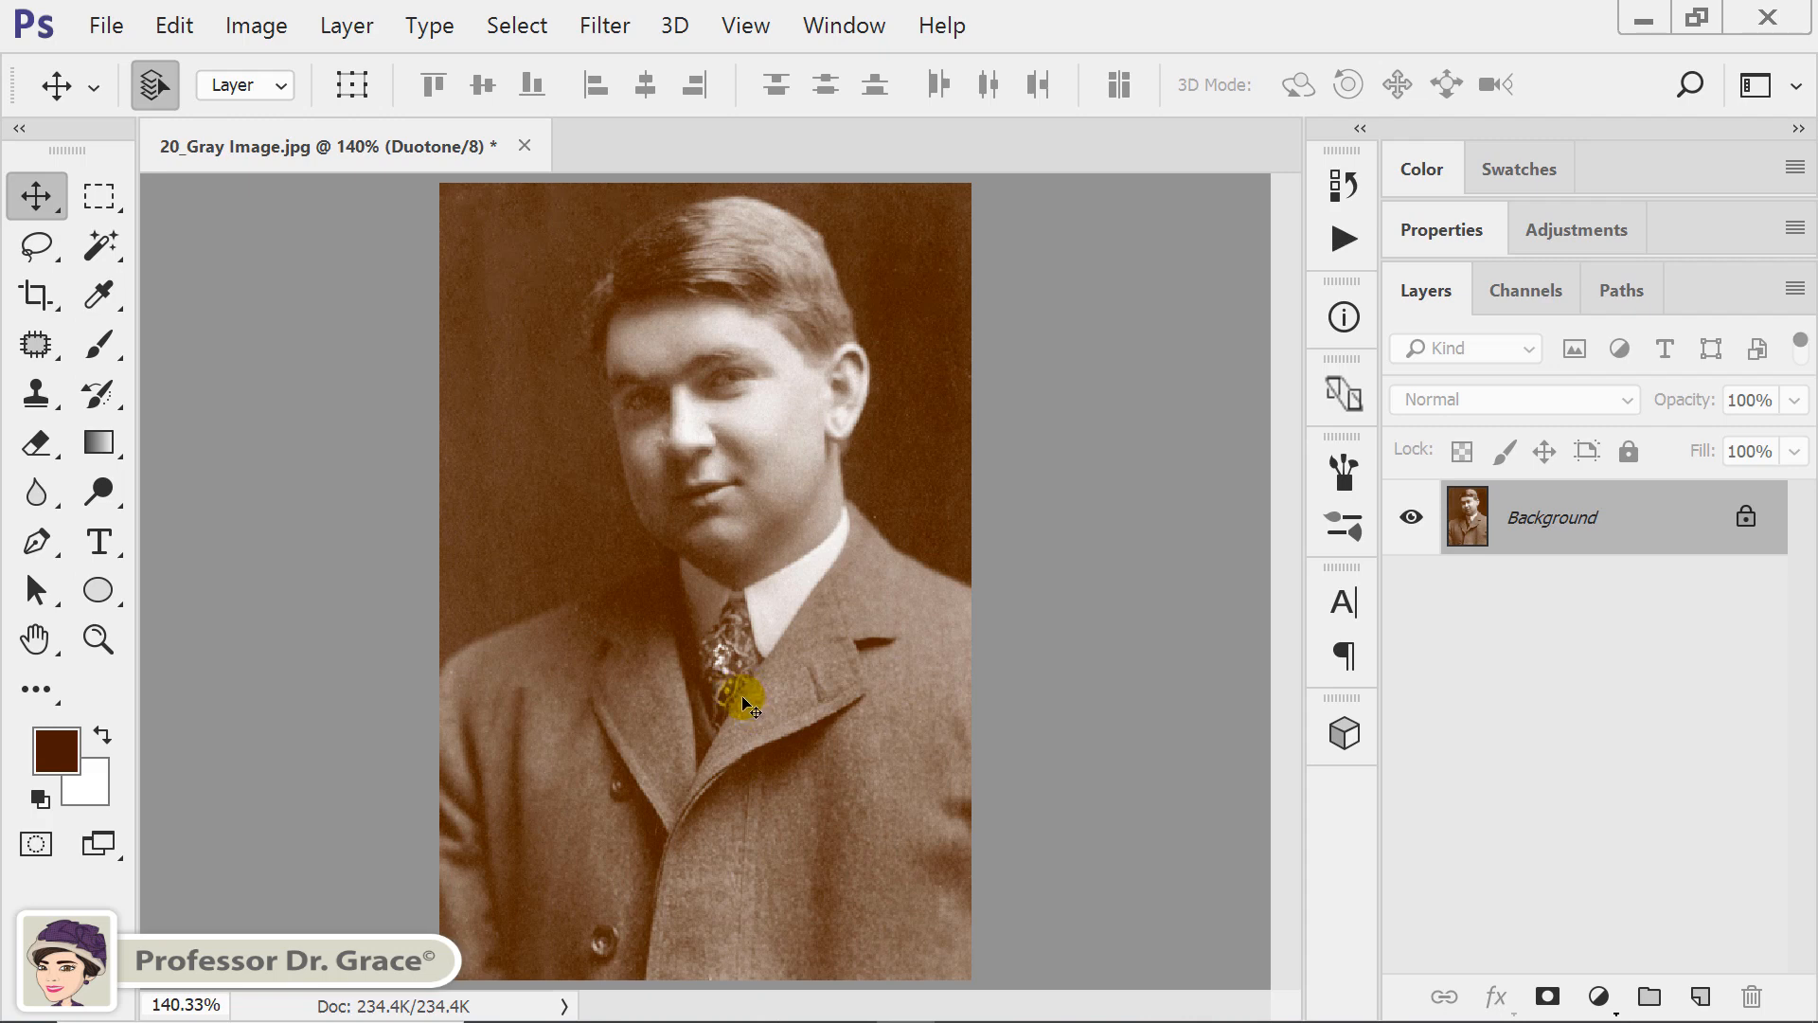
Duplicate the duotone image as a new document named "Duotone".
left_click(256, 26)
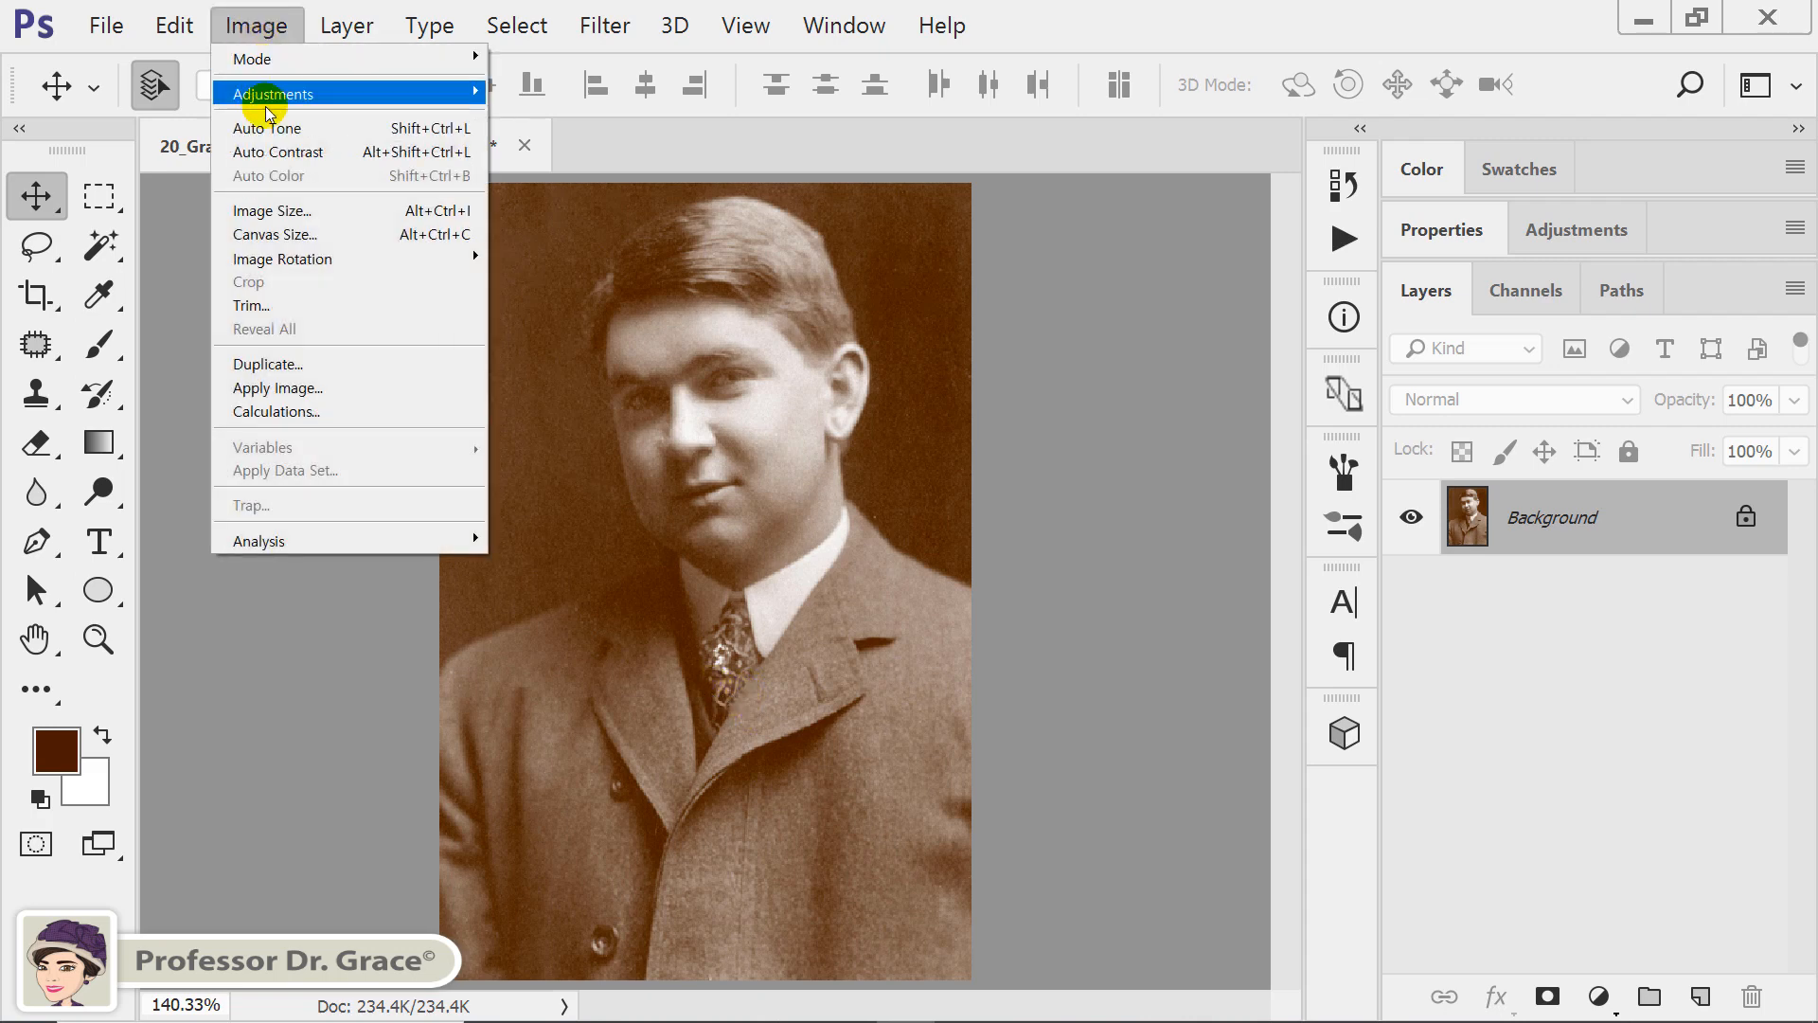
left_click(292, 372)
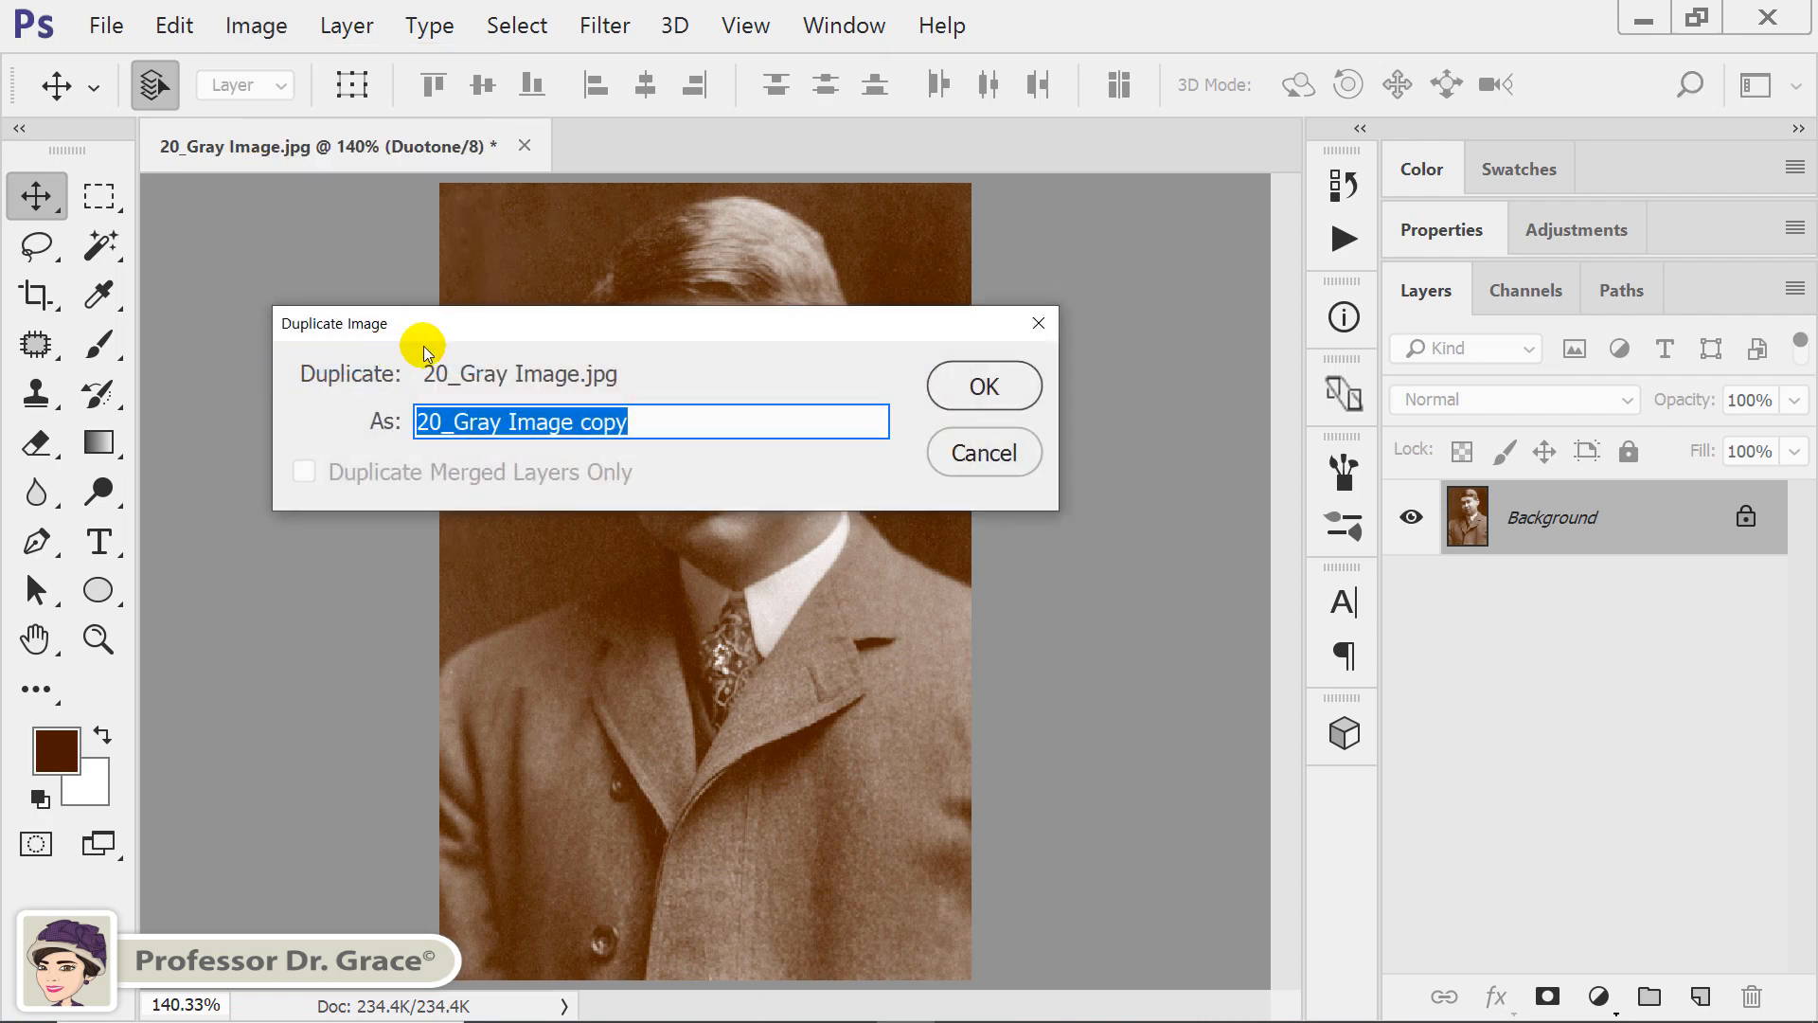
type("Du")
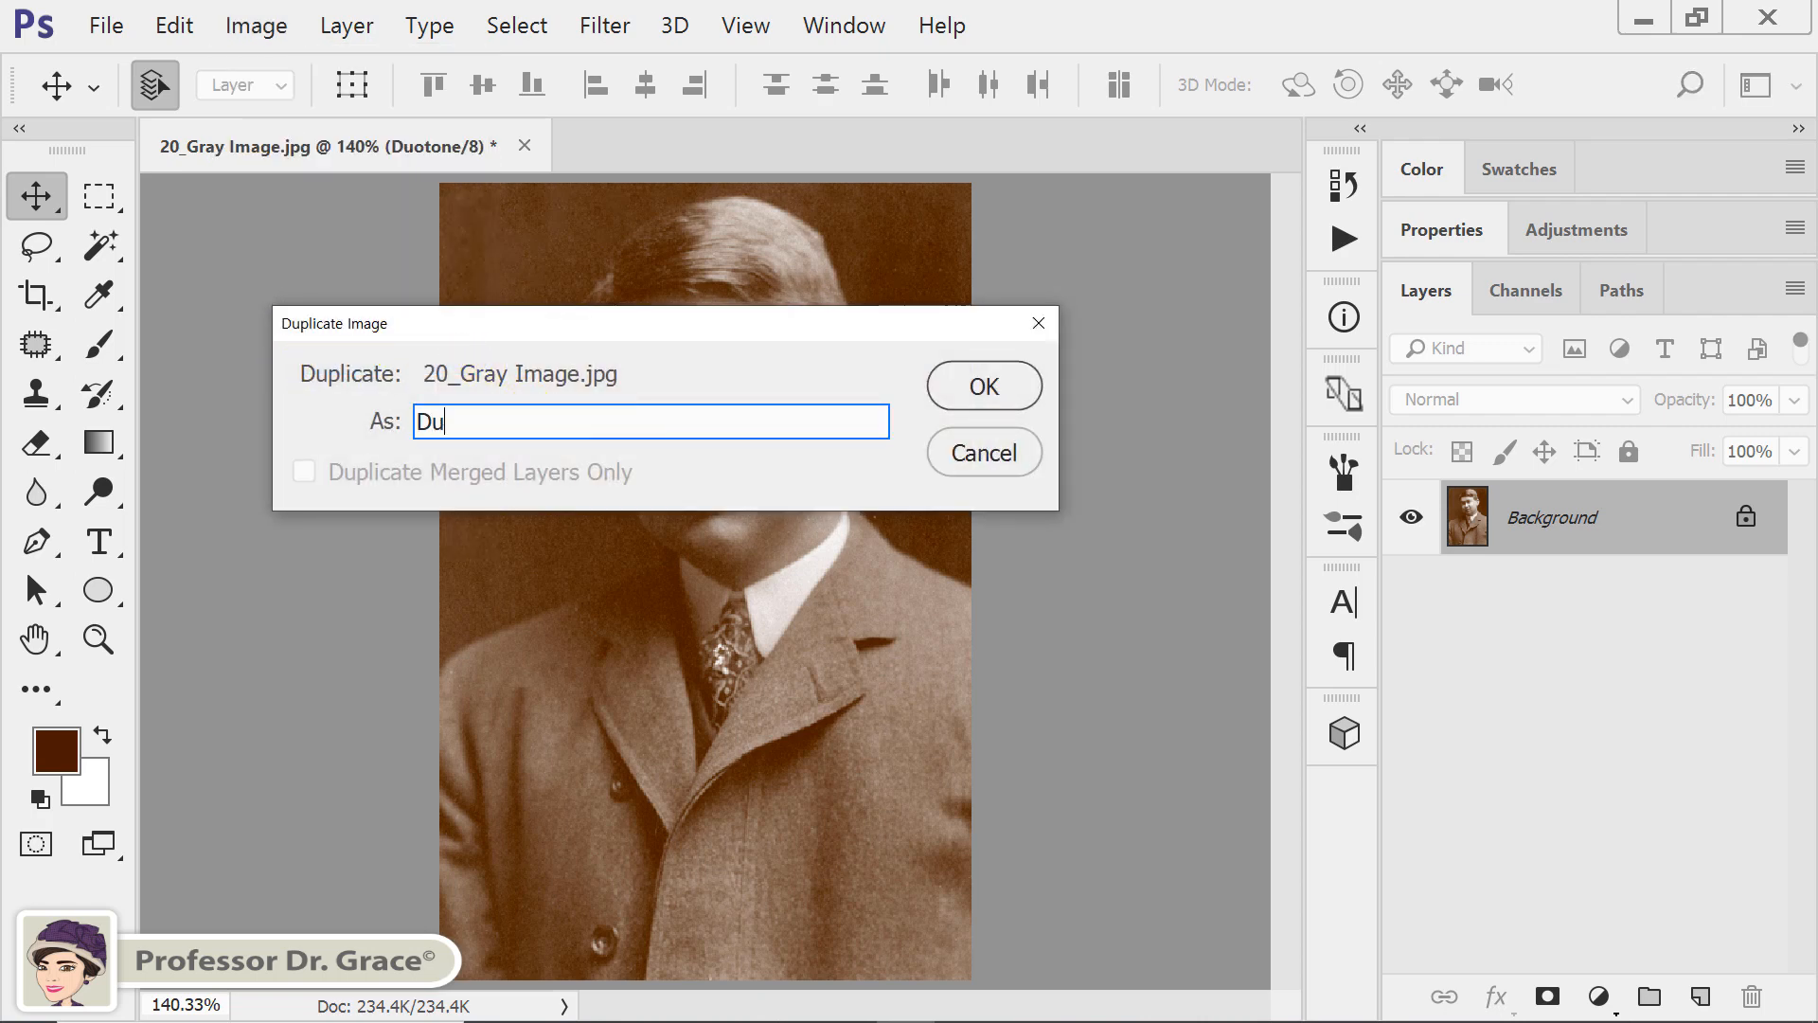
type("otone")
left_click(985, 386)
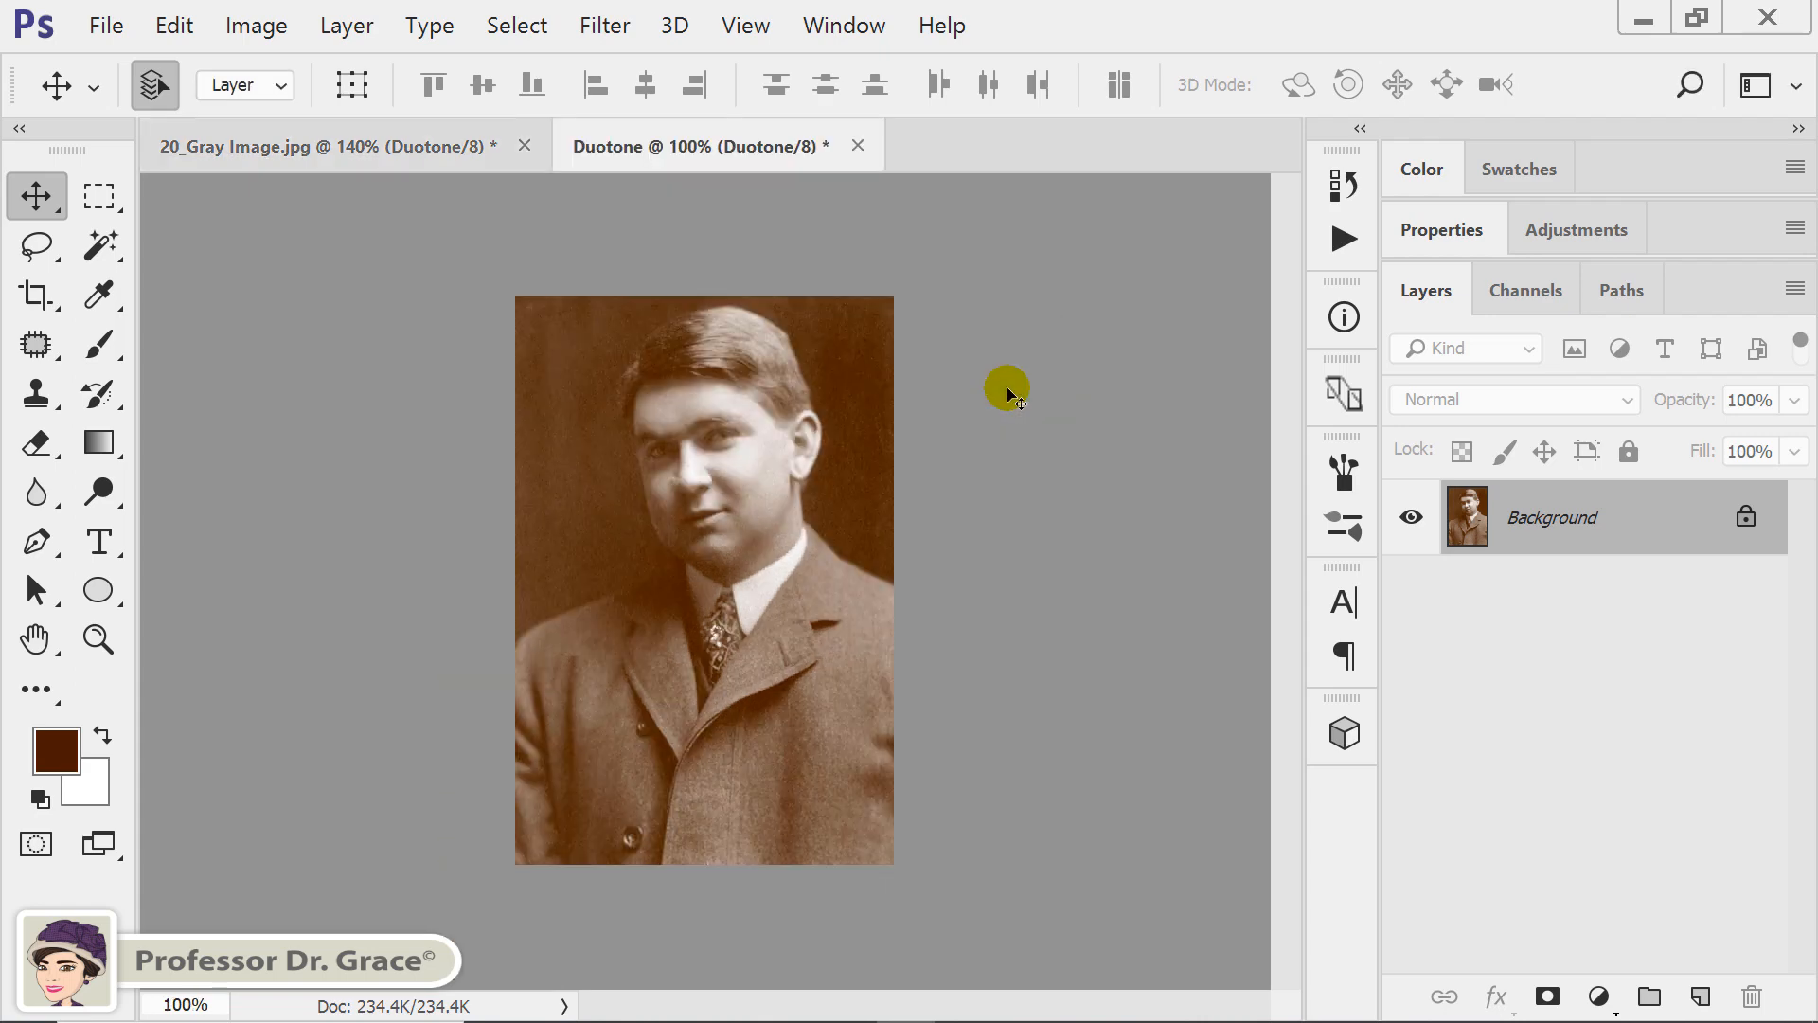
Convert the duplicated Duotone document to RGB Color mode.
key("ctrl+0")
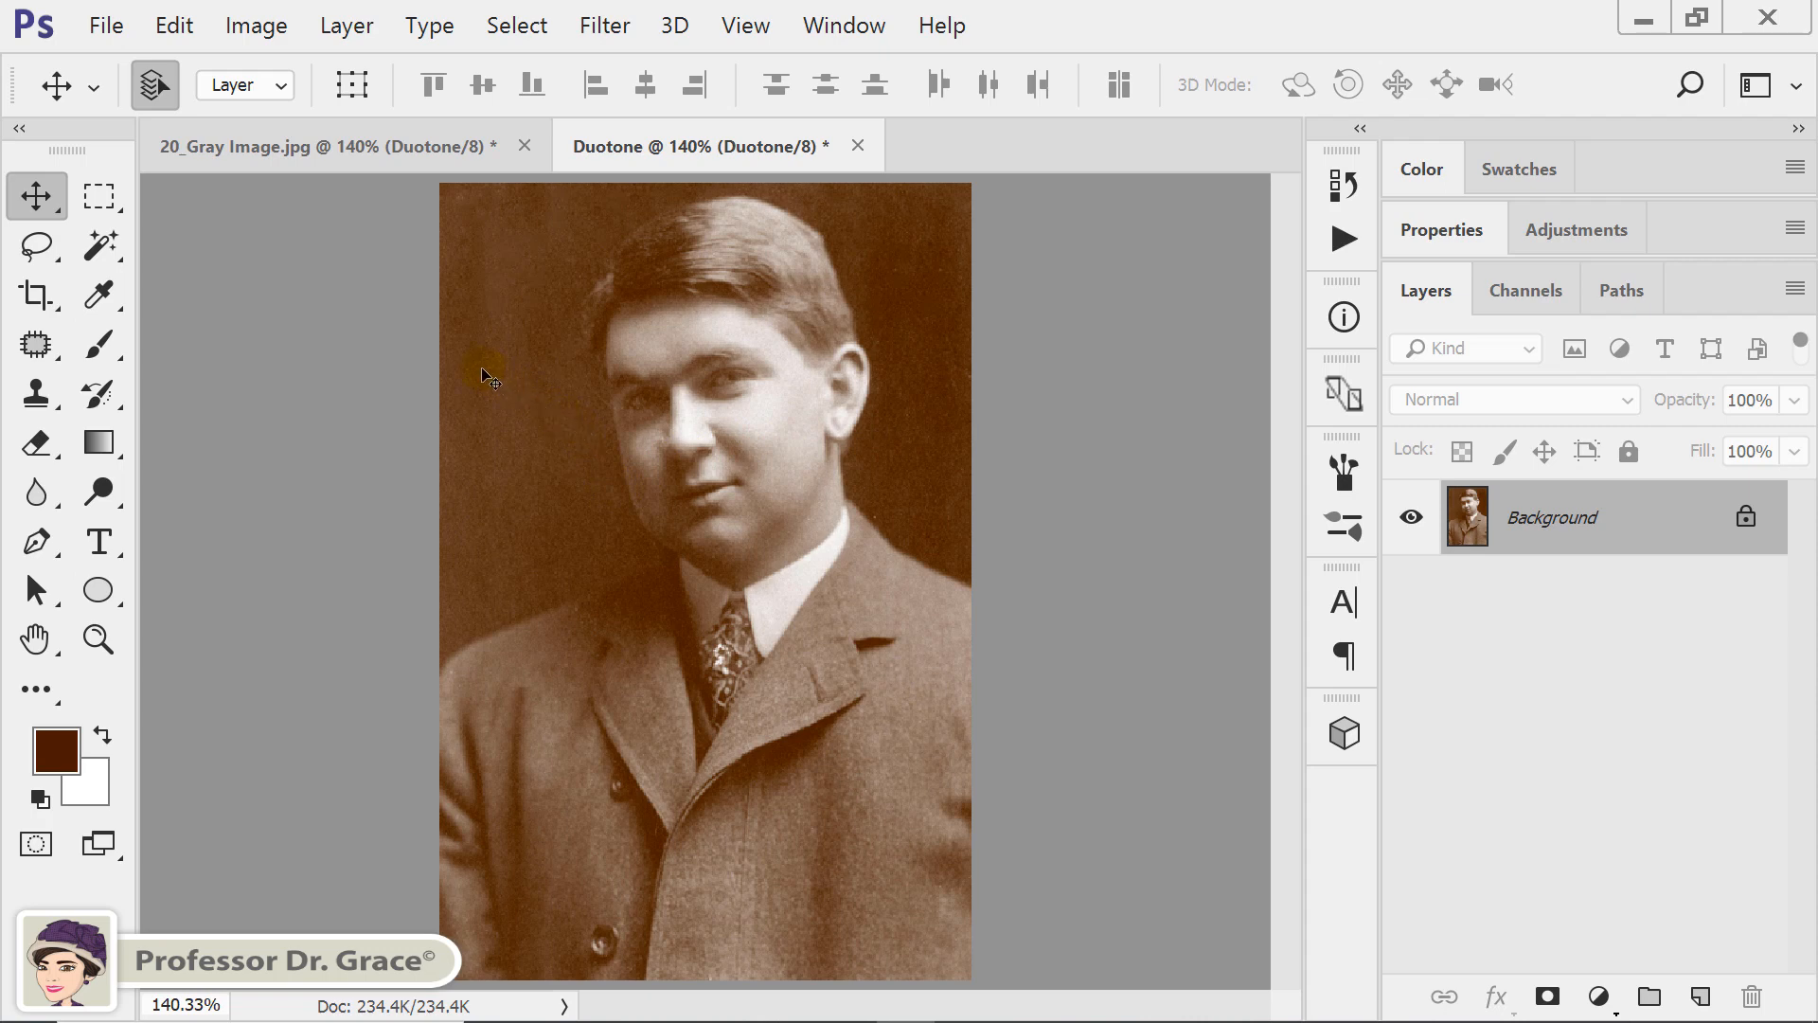
left_click(255, 29)
mouse_move(257, 59)
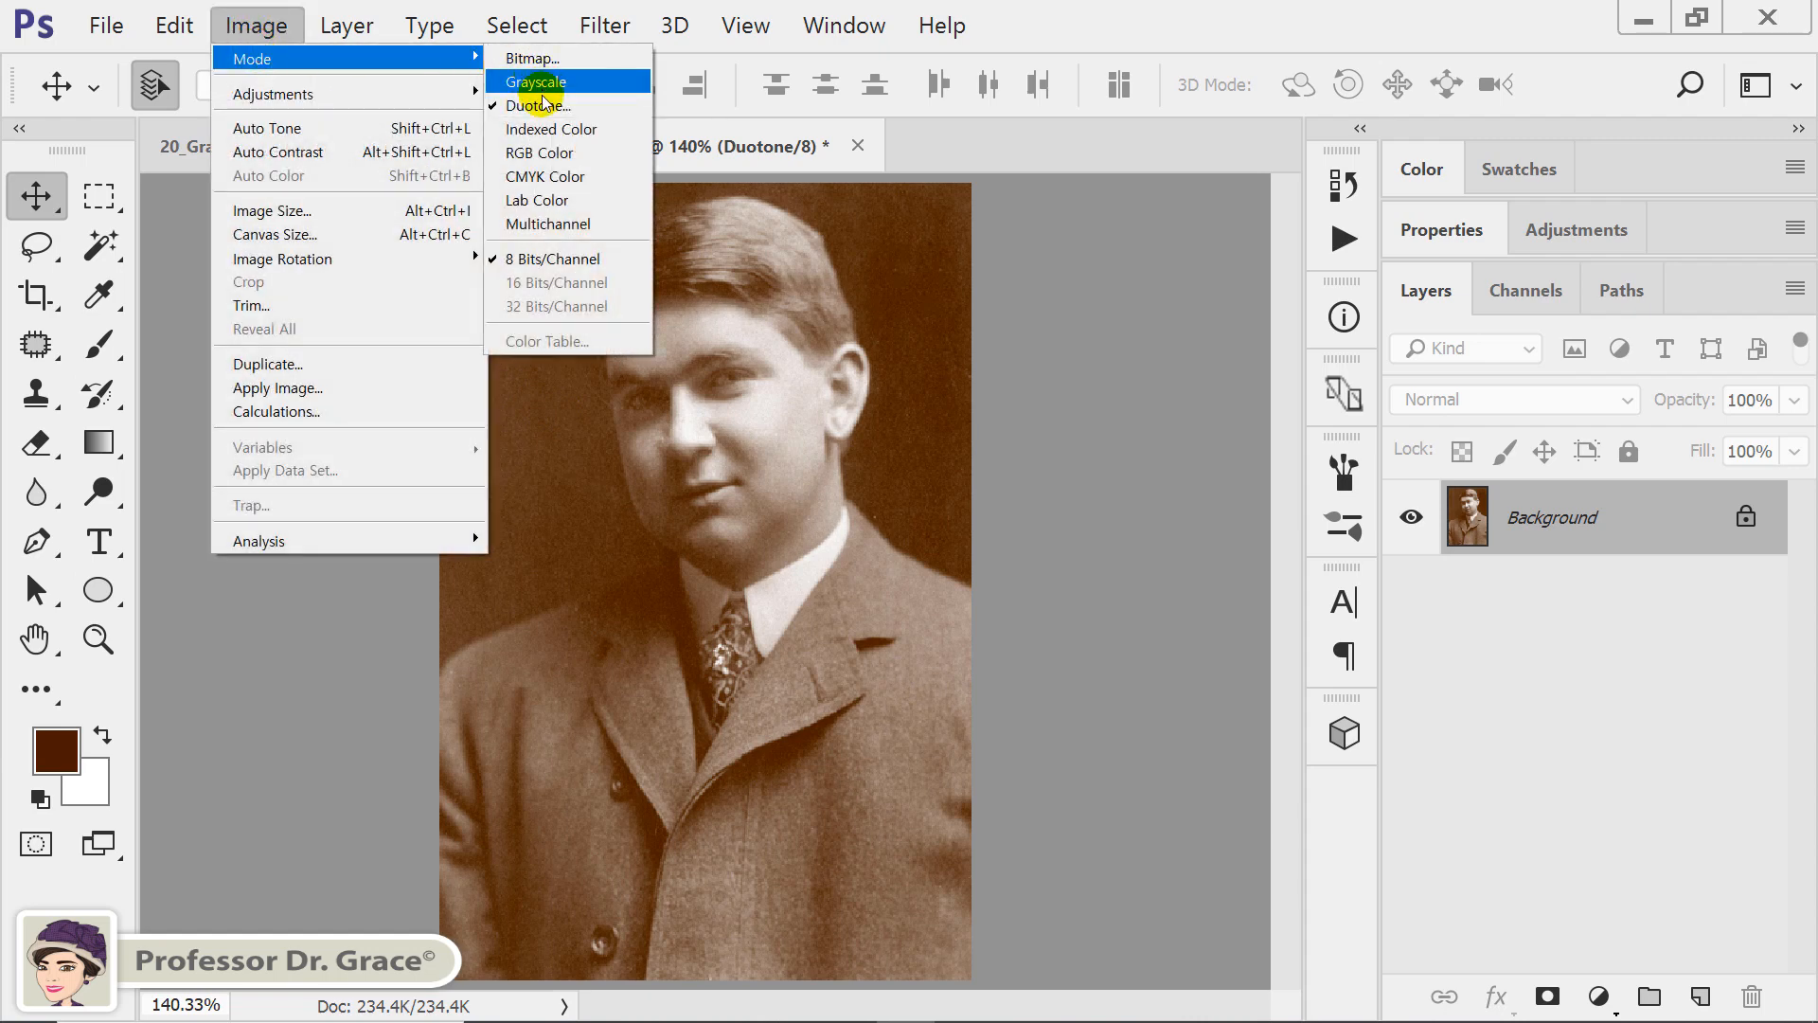
left_click(553, 156)
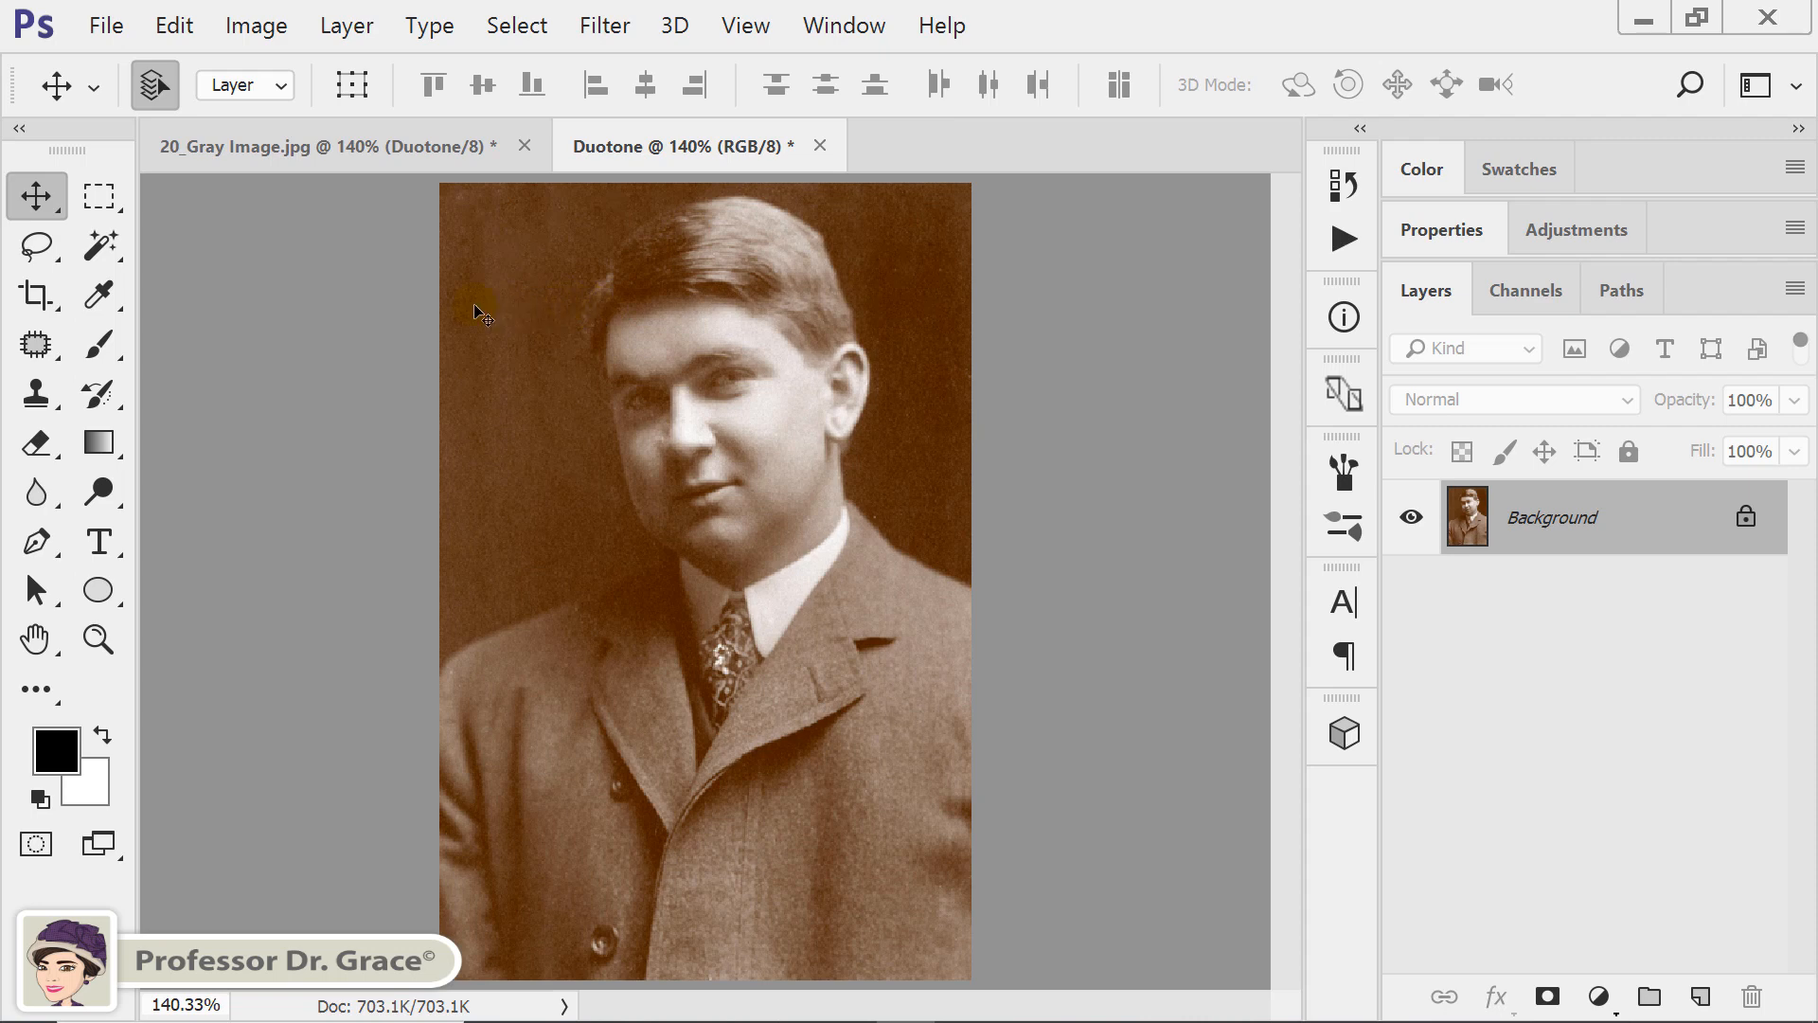
Save the RGB copy as Duotone.jpg in the Photoshop folder, with Maximum quality 12 and the Baseline ("Standard") format.
left_click(107, 25)
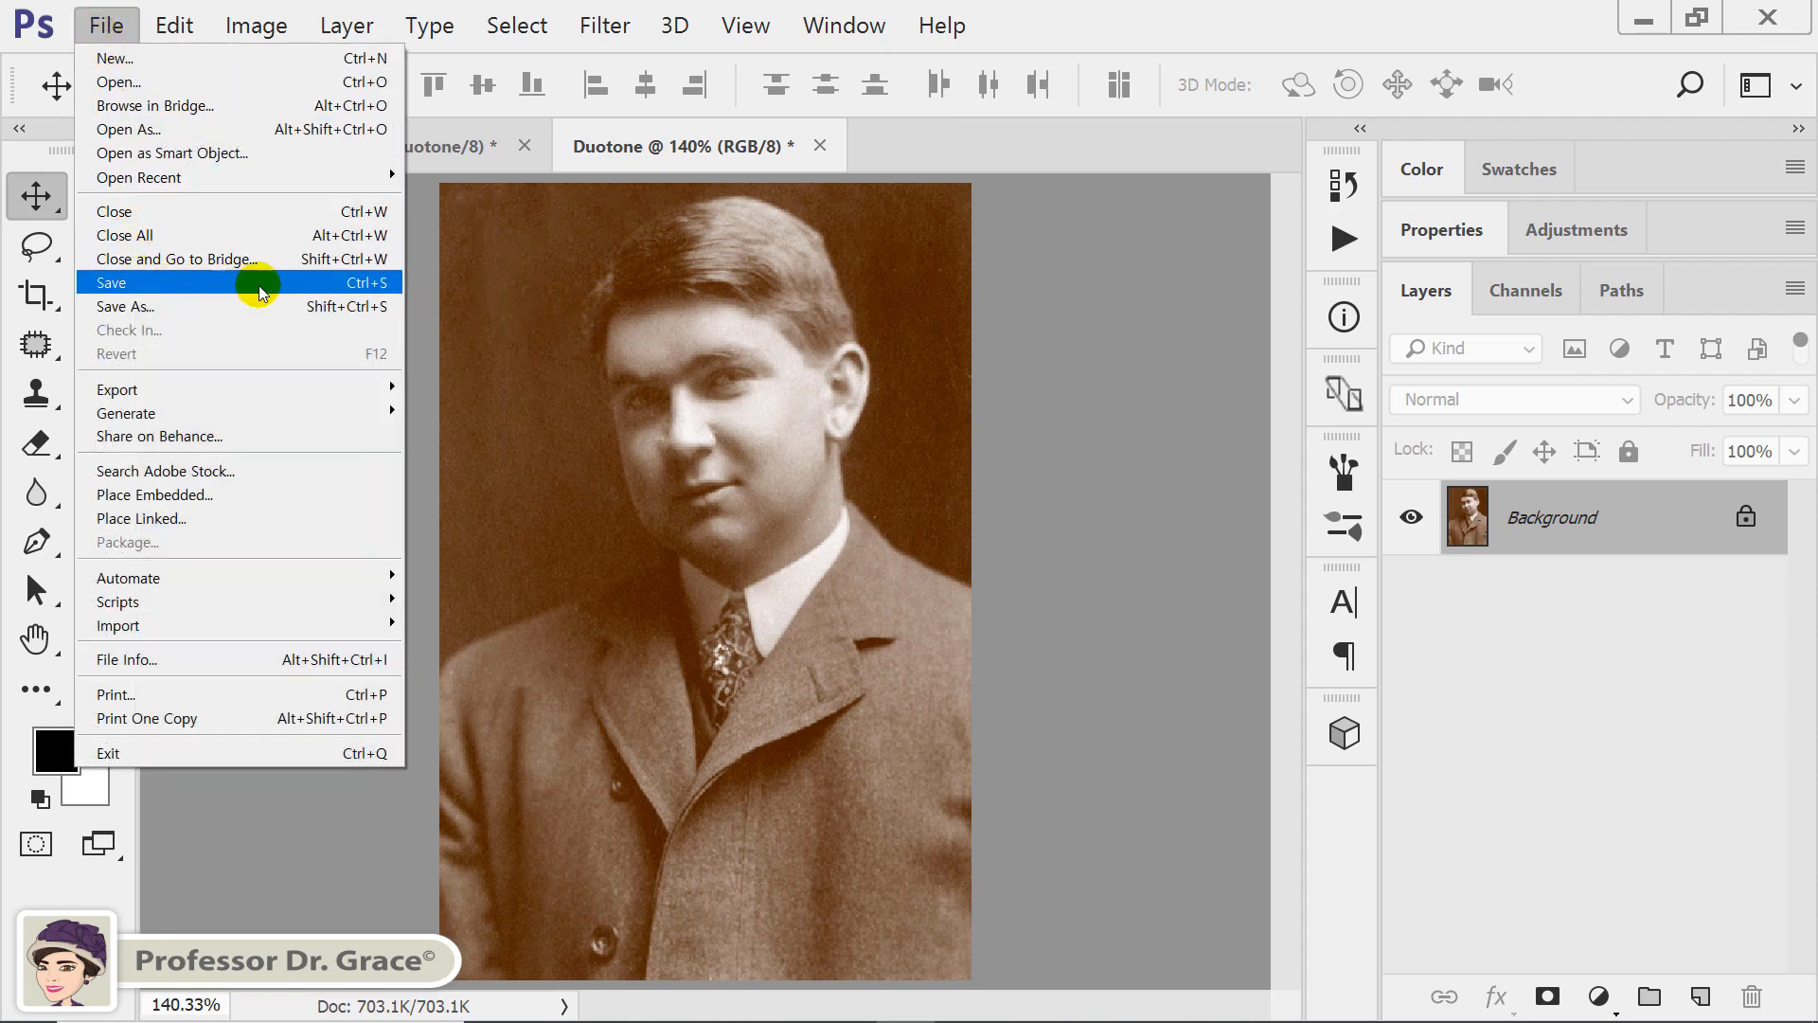
left_click(372, 284)
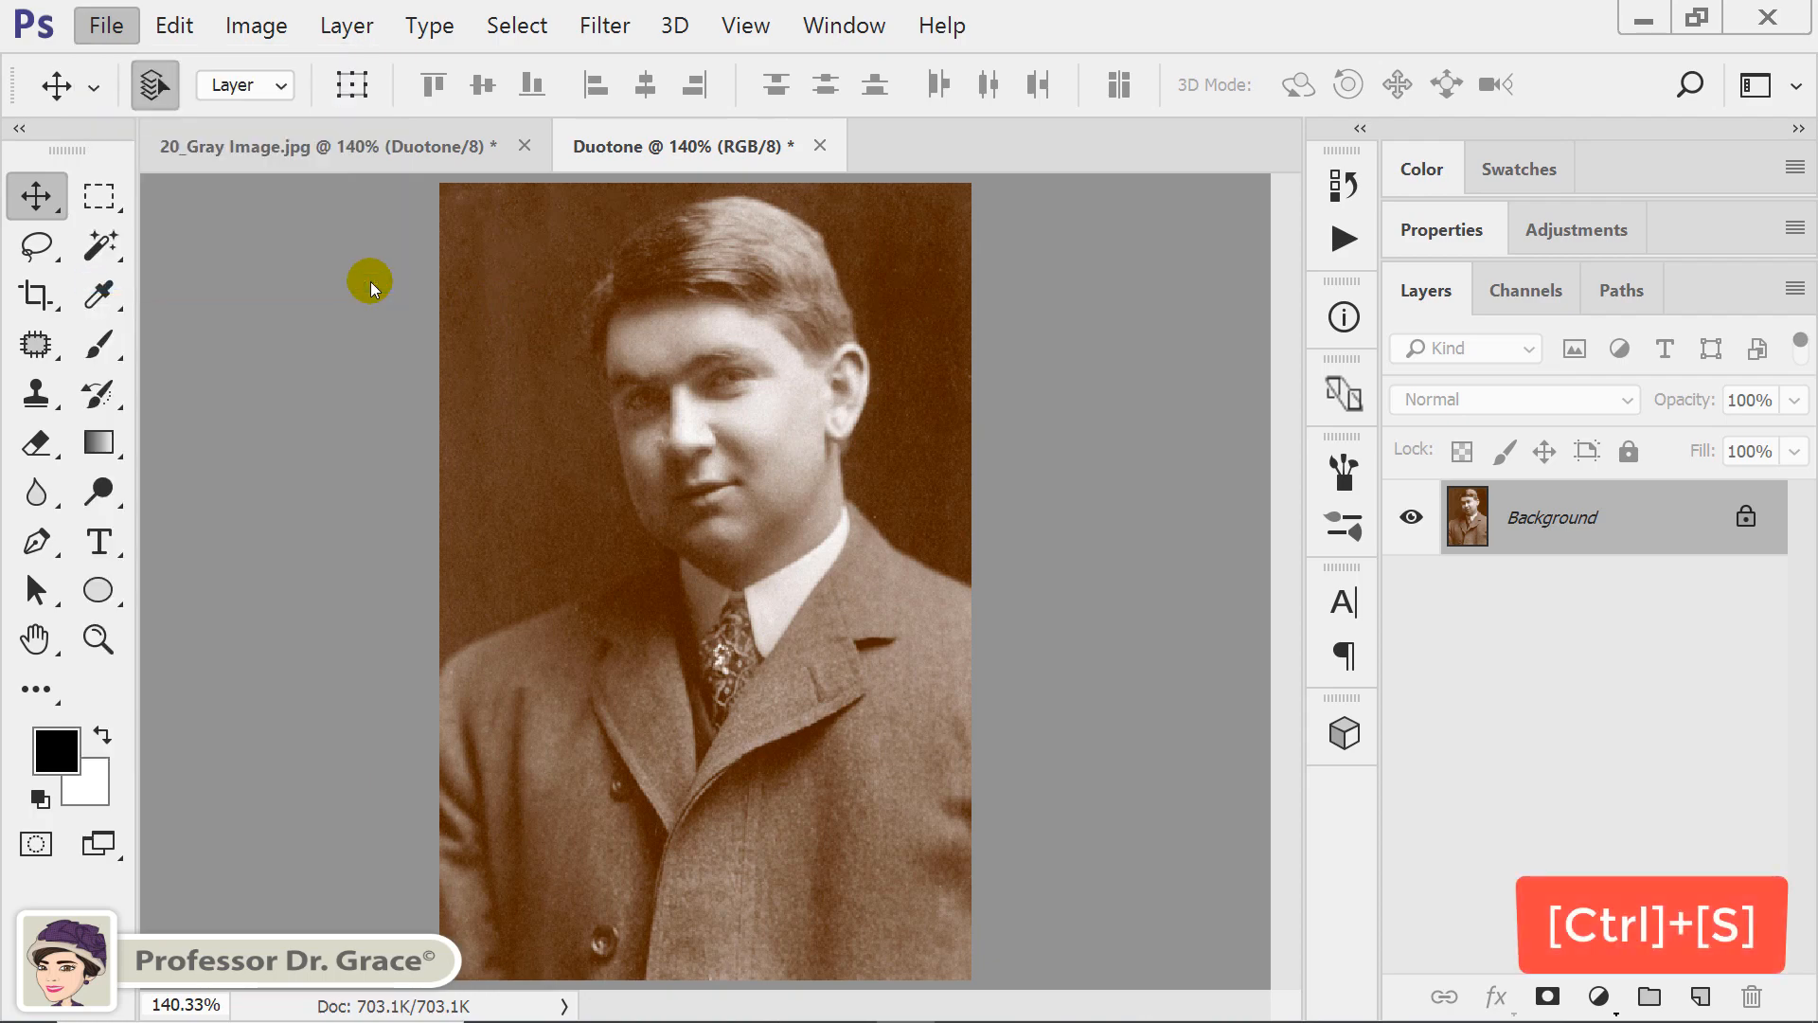
left_click_drag(436, 20, 790, 300)
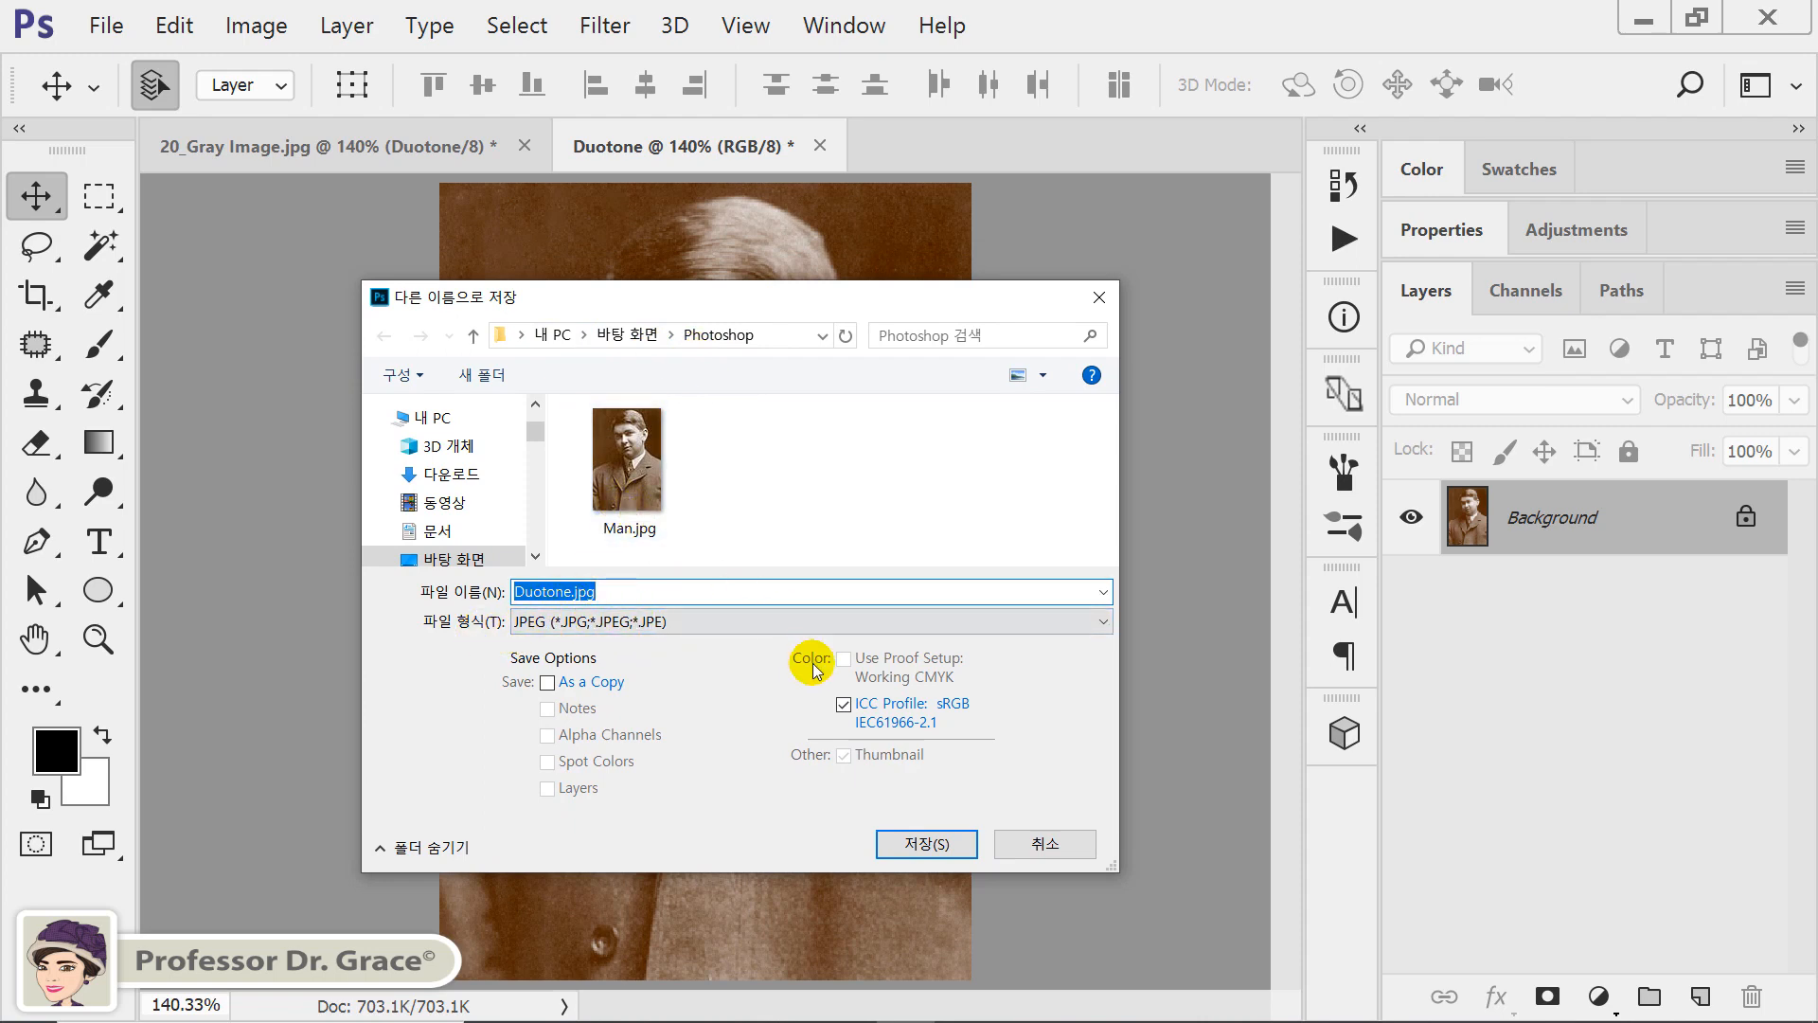
left_click(924, 842)
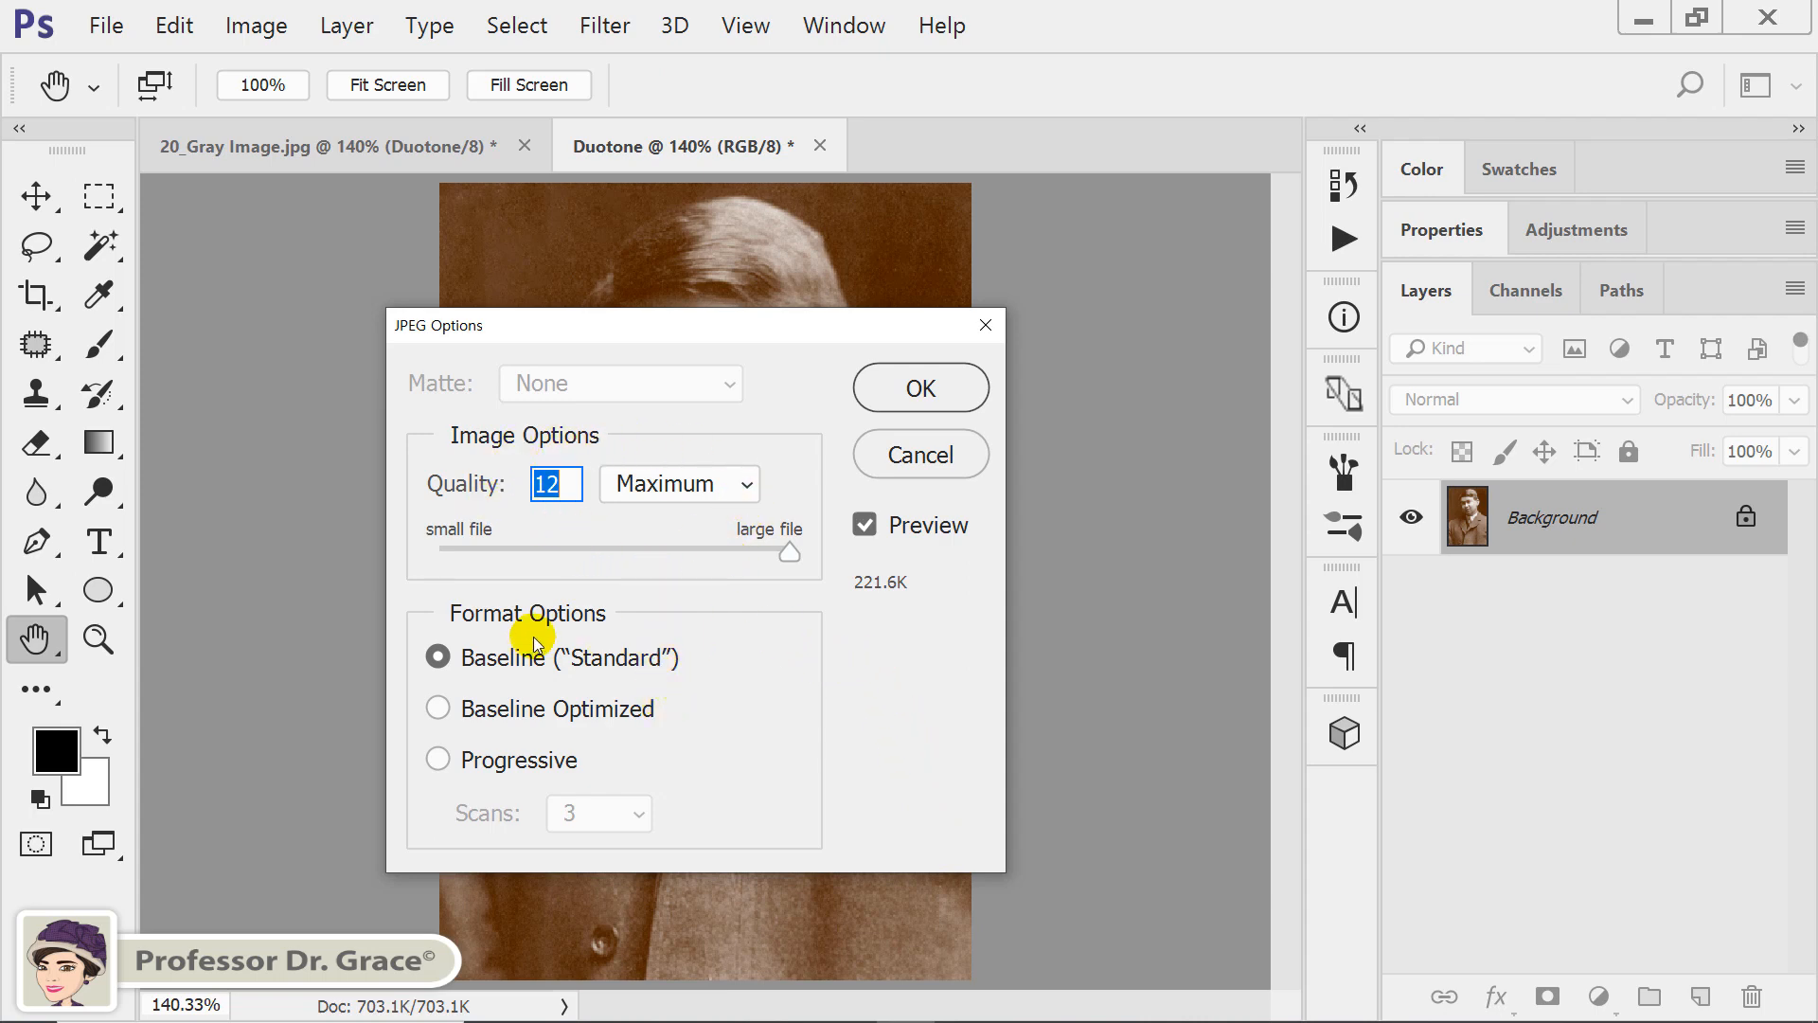
left_click(930, 394)
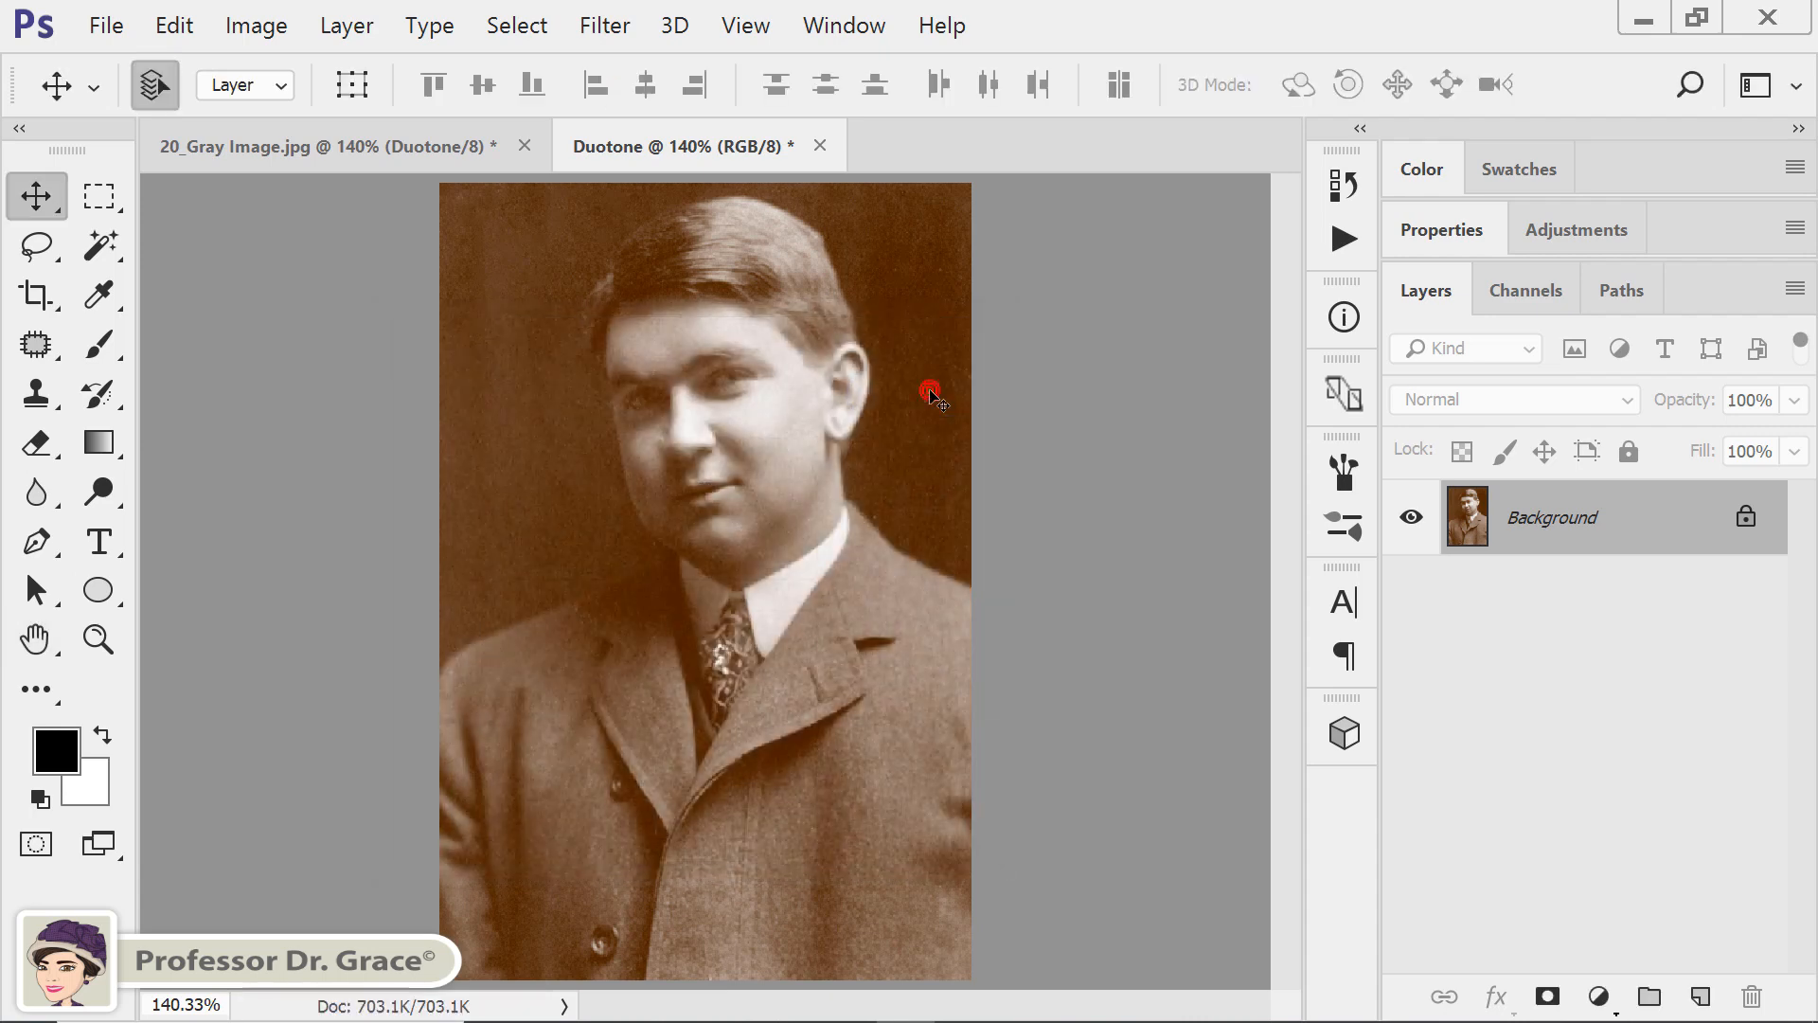
Arrange the RGB copy and the duotone original side by side in a 2-up vertical layout.
left_click(822, 28)
mouse_move(836, 64)
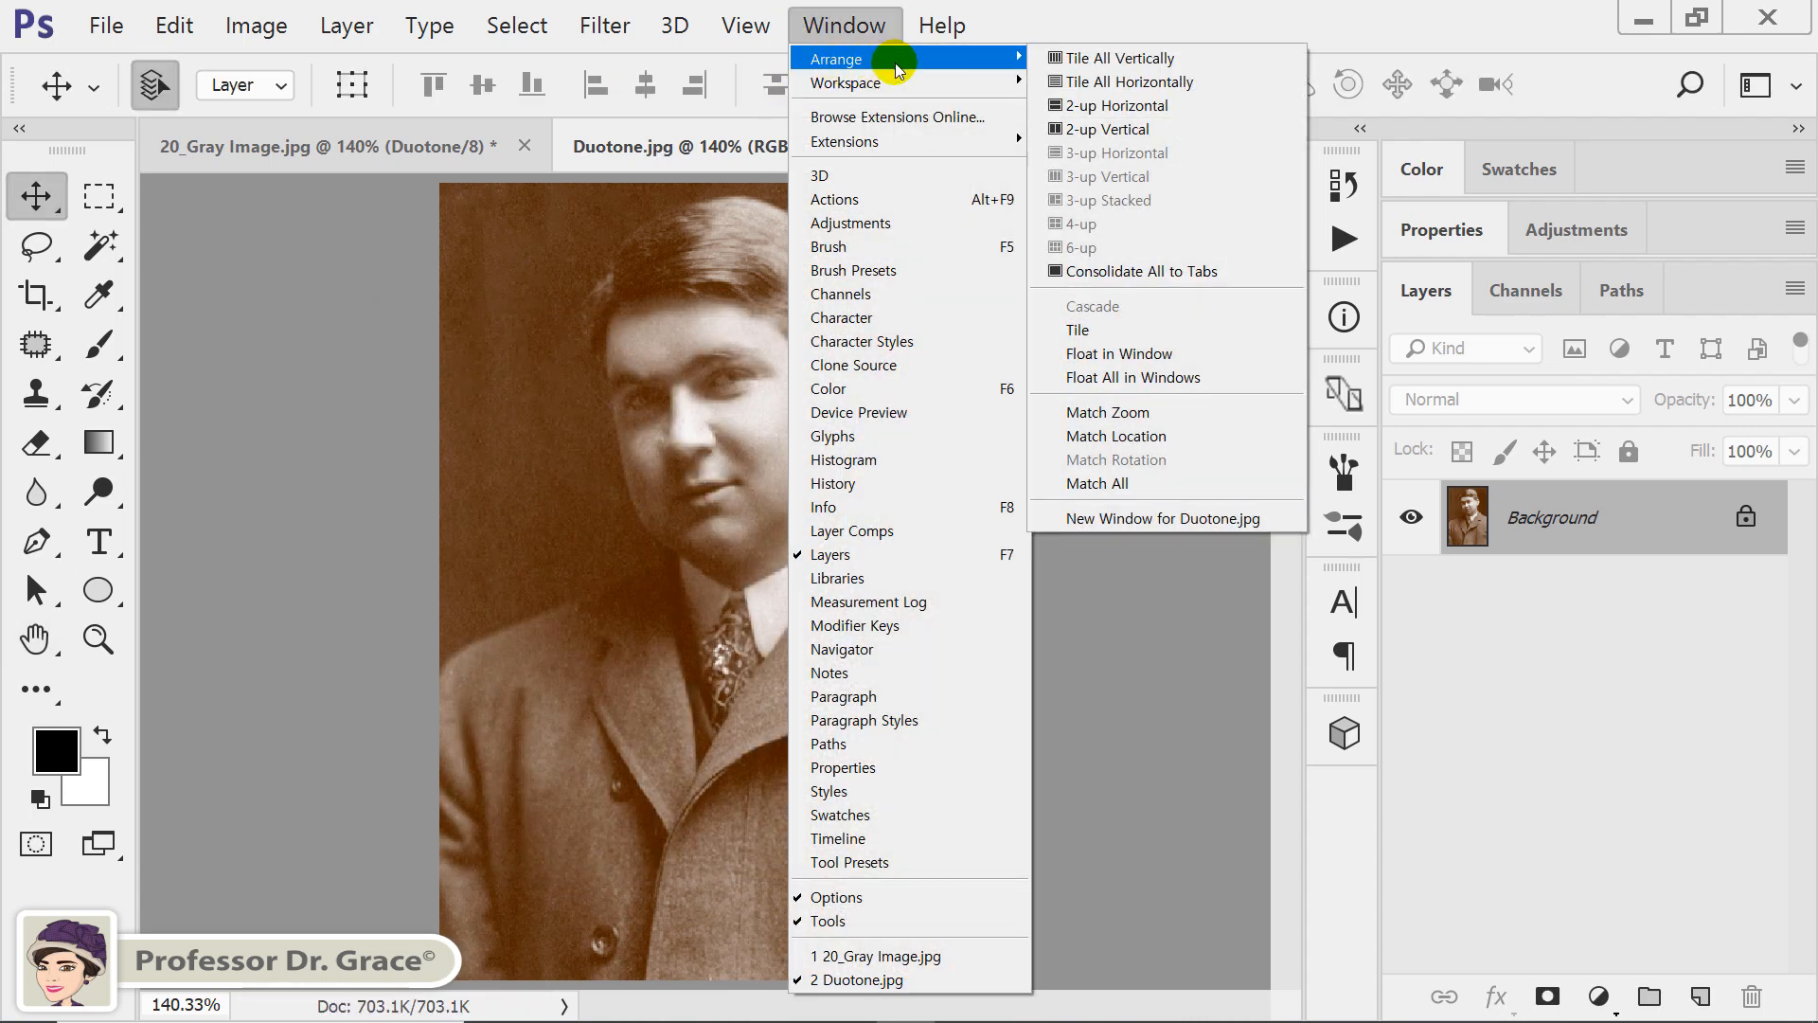
left_click(1153, 130)
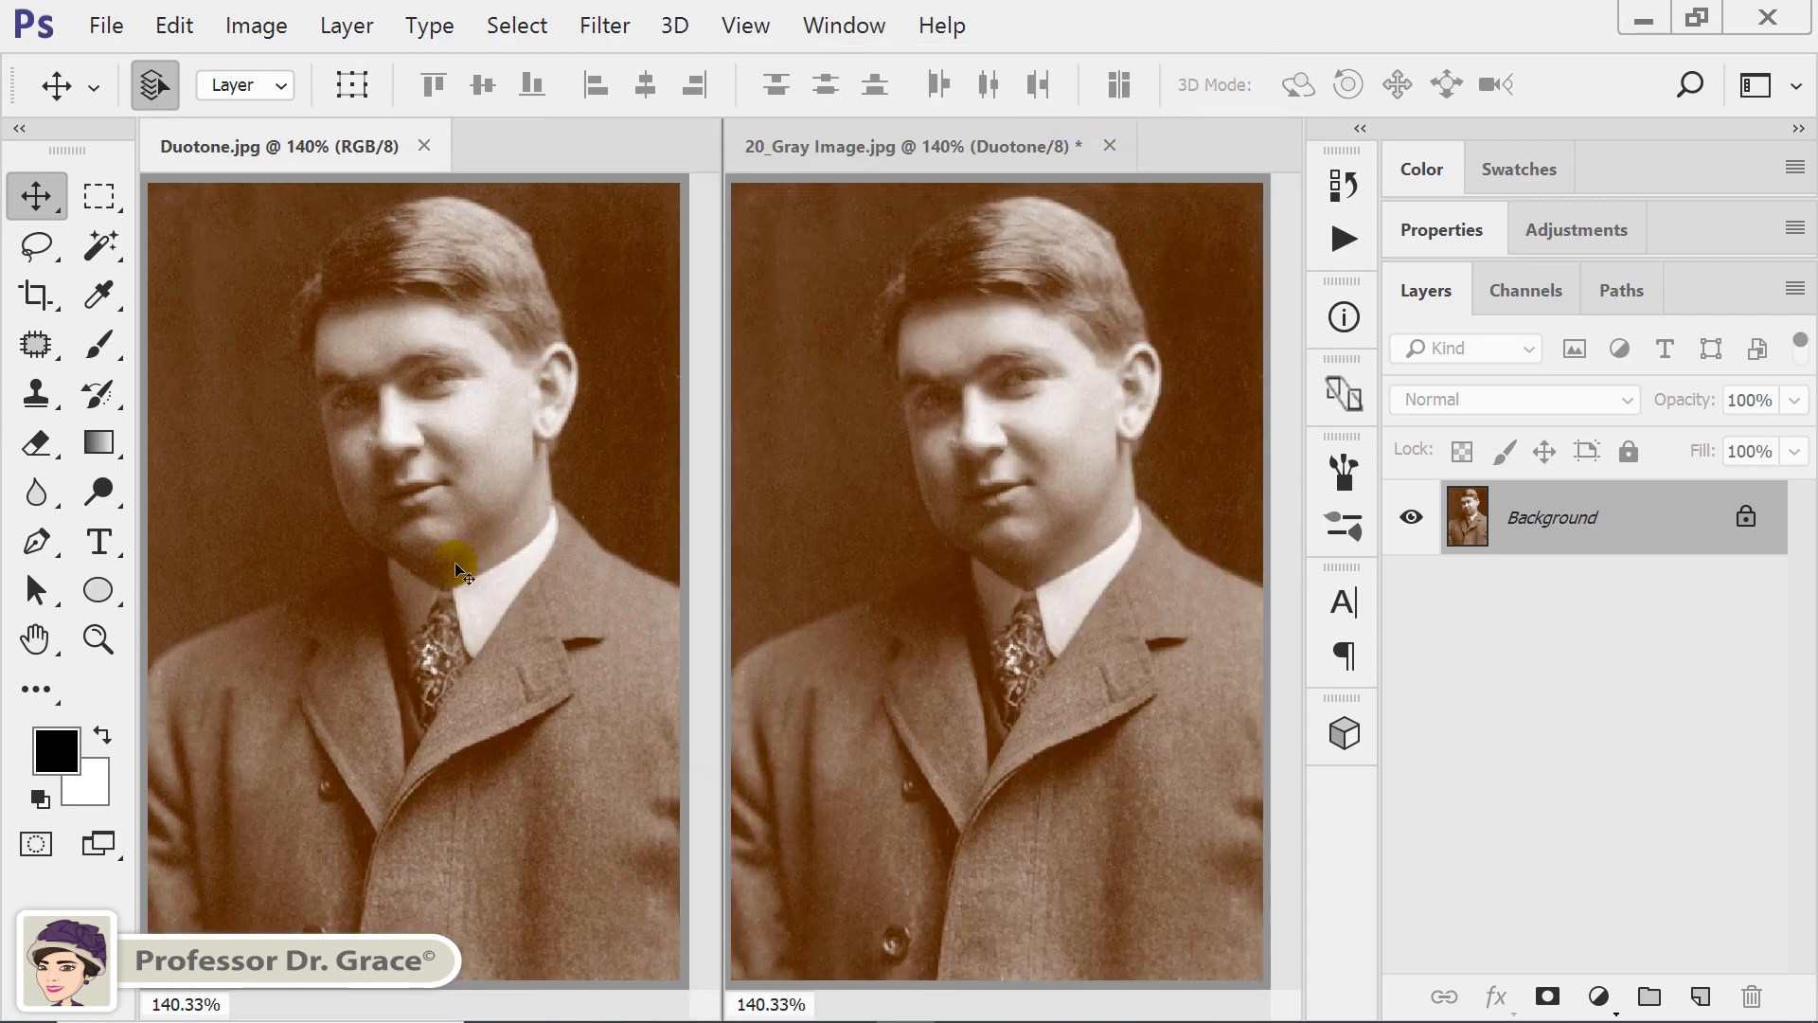
left_click(491, 527)
Revert 20_Gray Image.jpg to its opening snapshot in the document history.
left_click(921, 521)
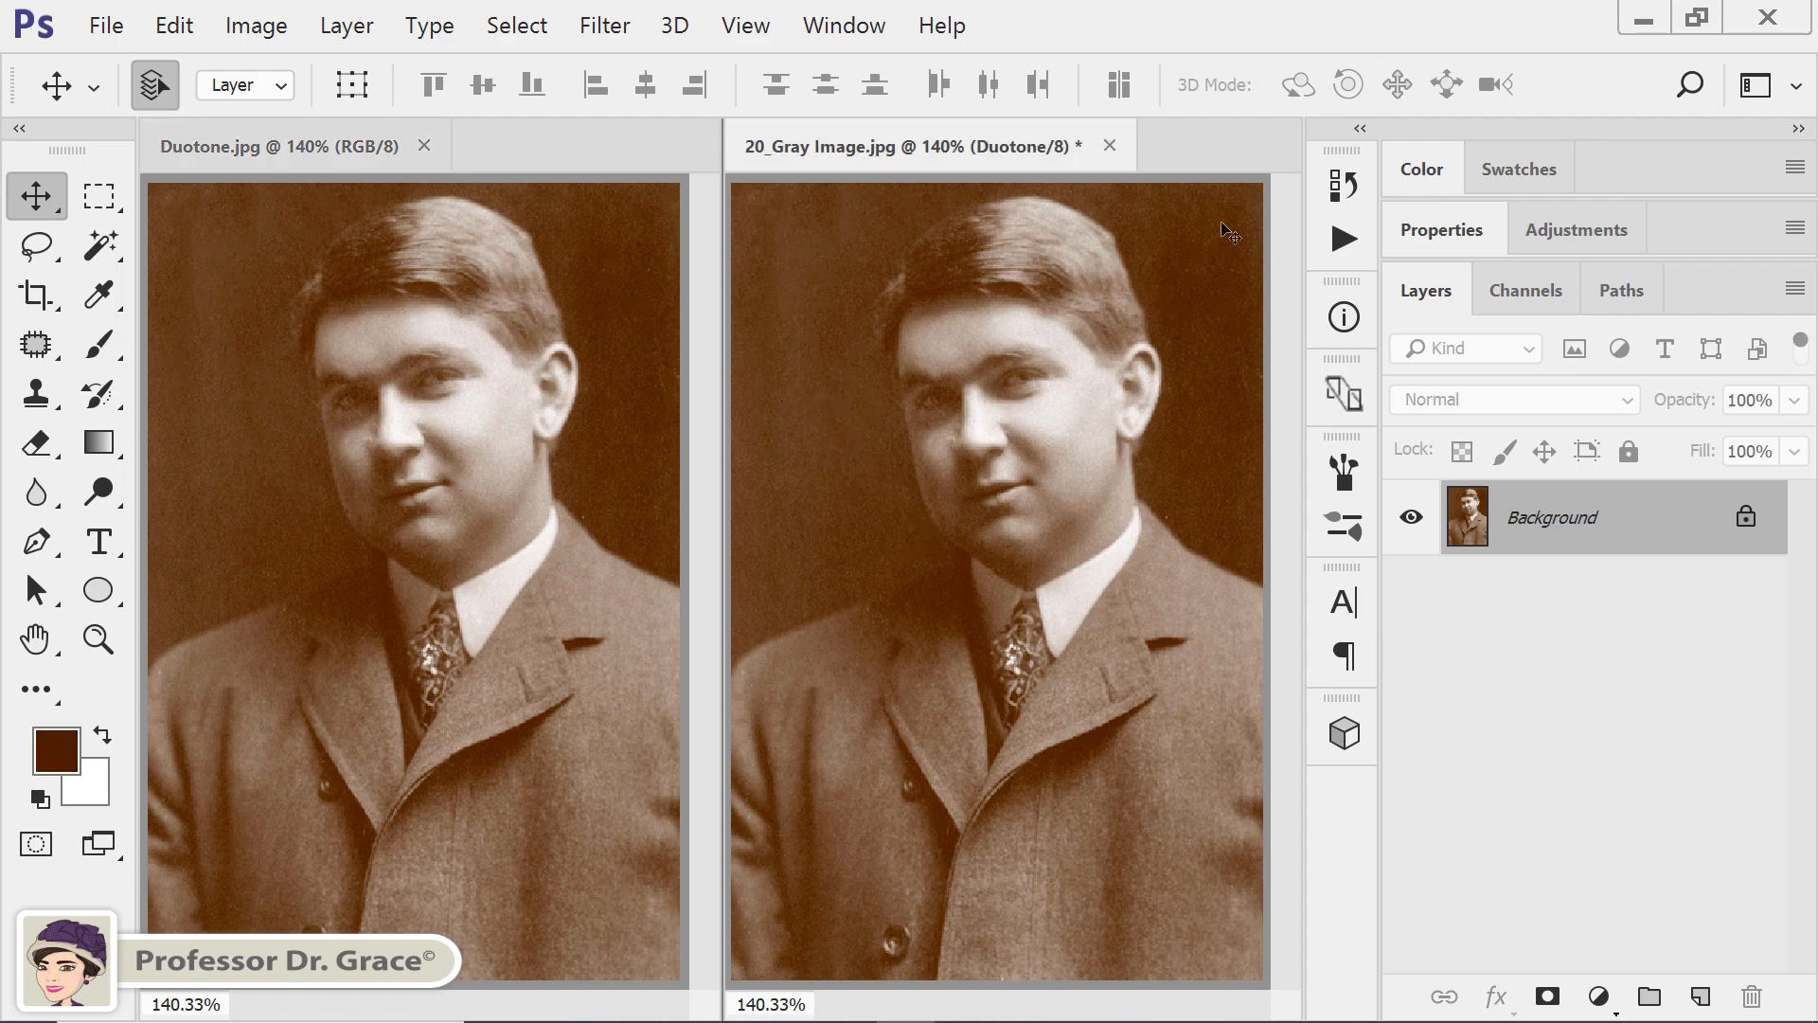
left_click(1337, 185)
left_click(1228, 235)
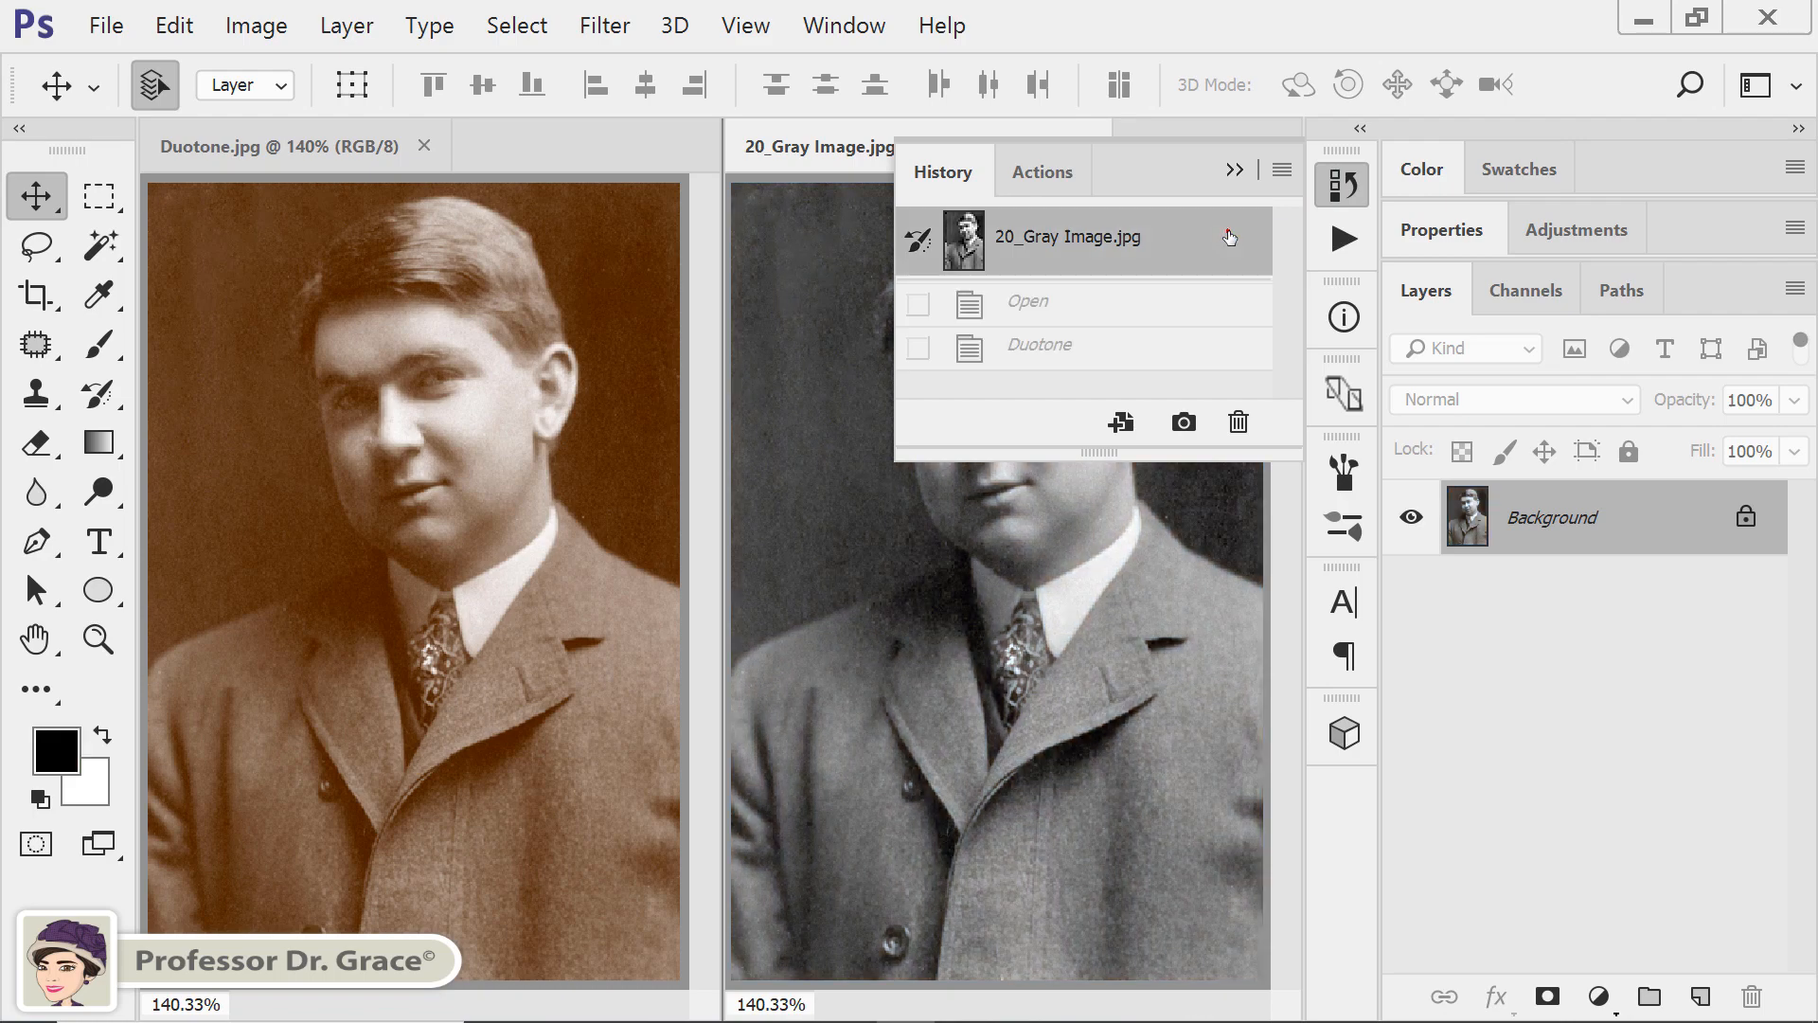
left_click(1233, 168)
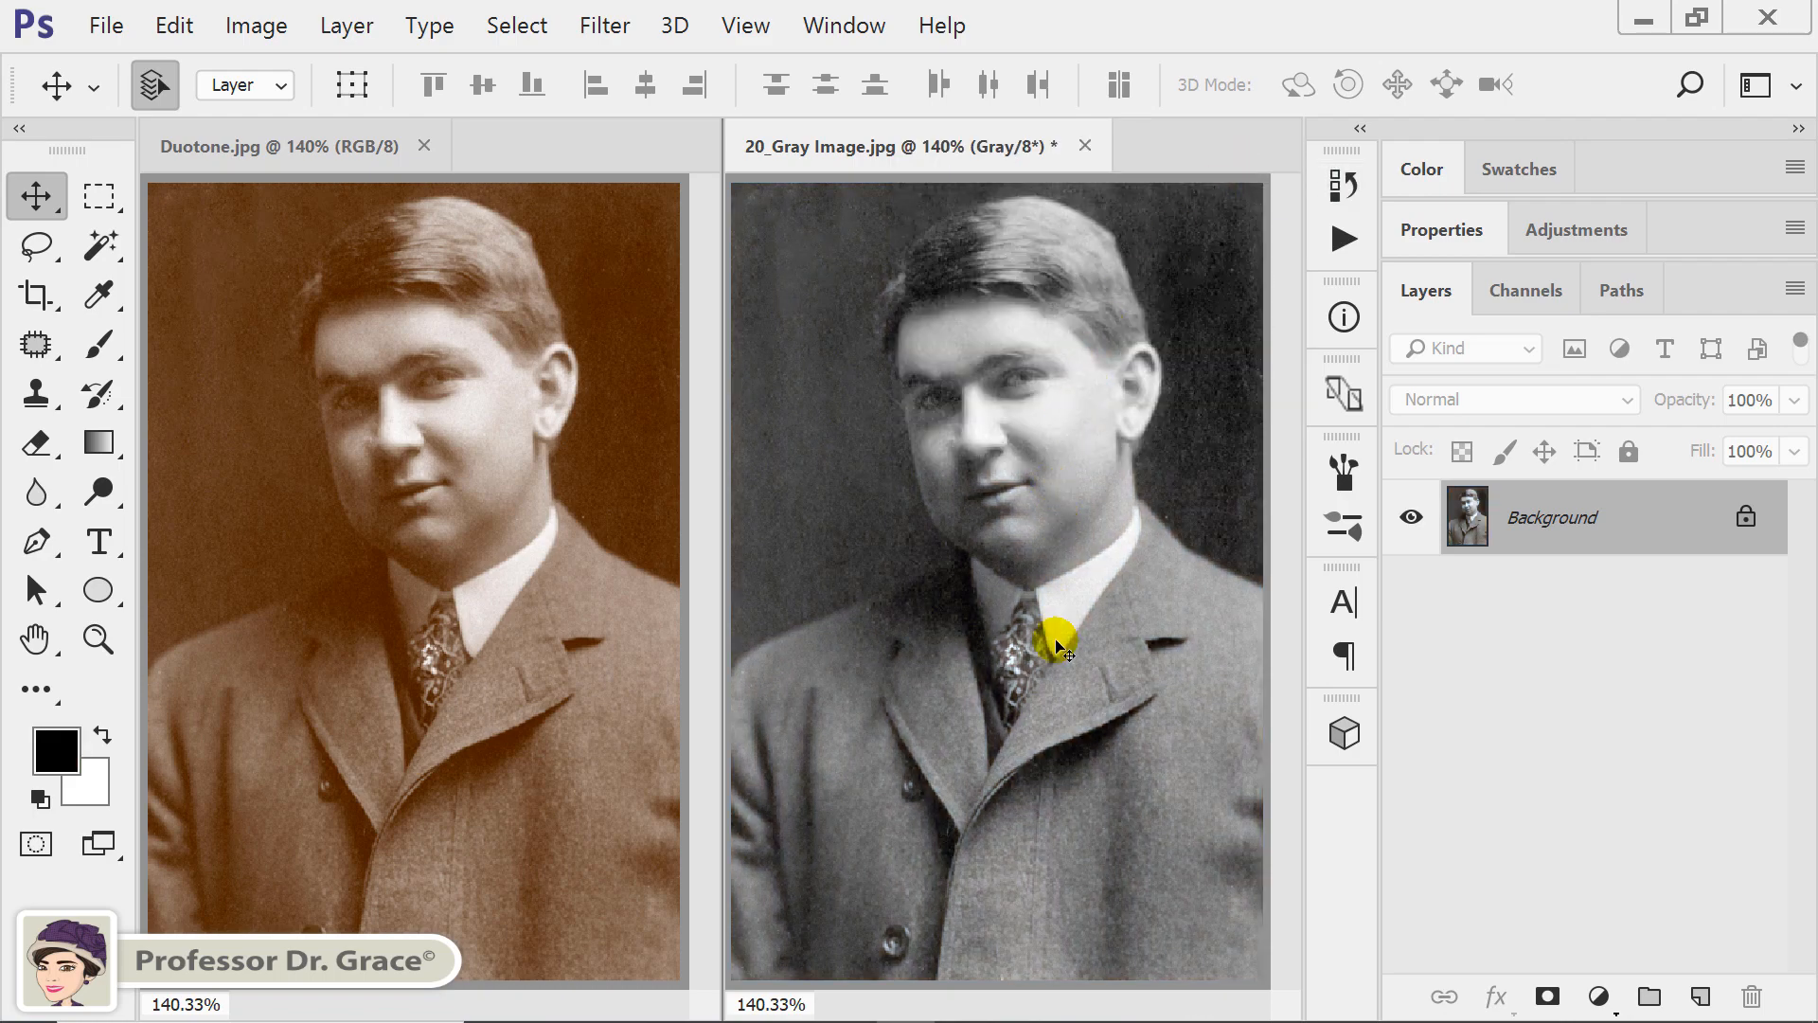
Convert 20_Gray Image.jpg to RGB Color mode and check whether Duotone mode is offered for it.
left_click(258, 25)
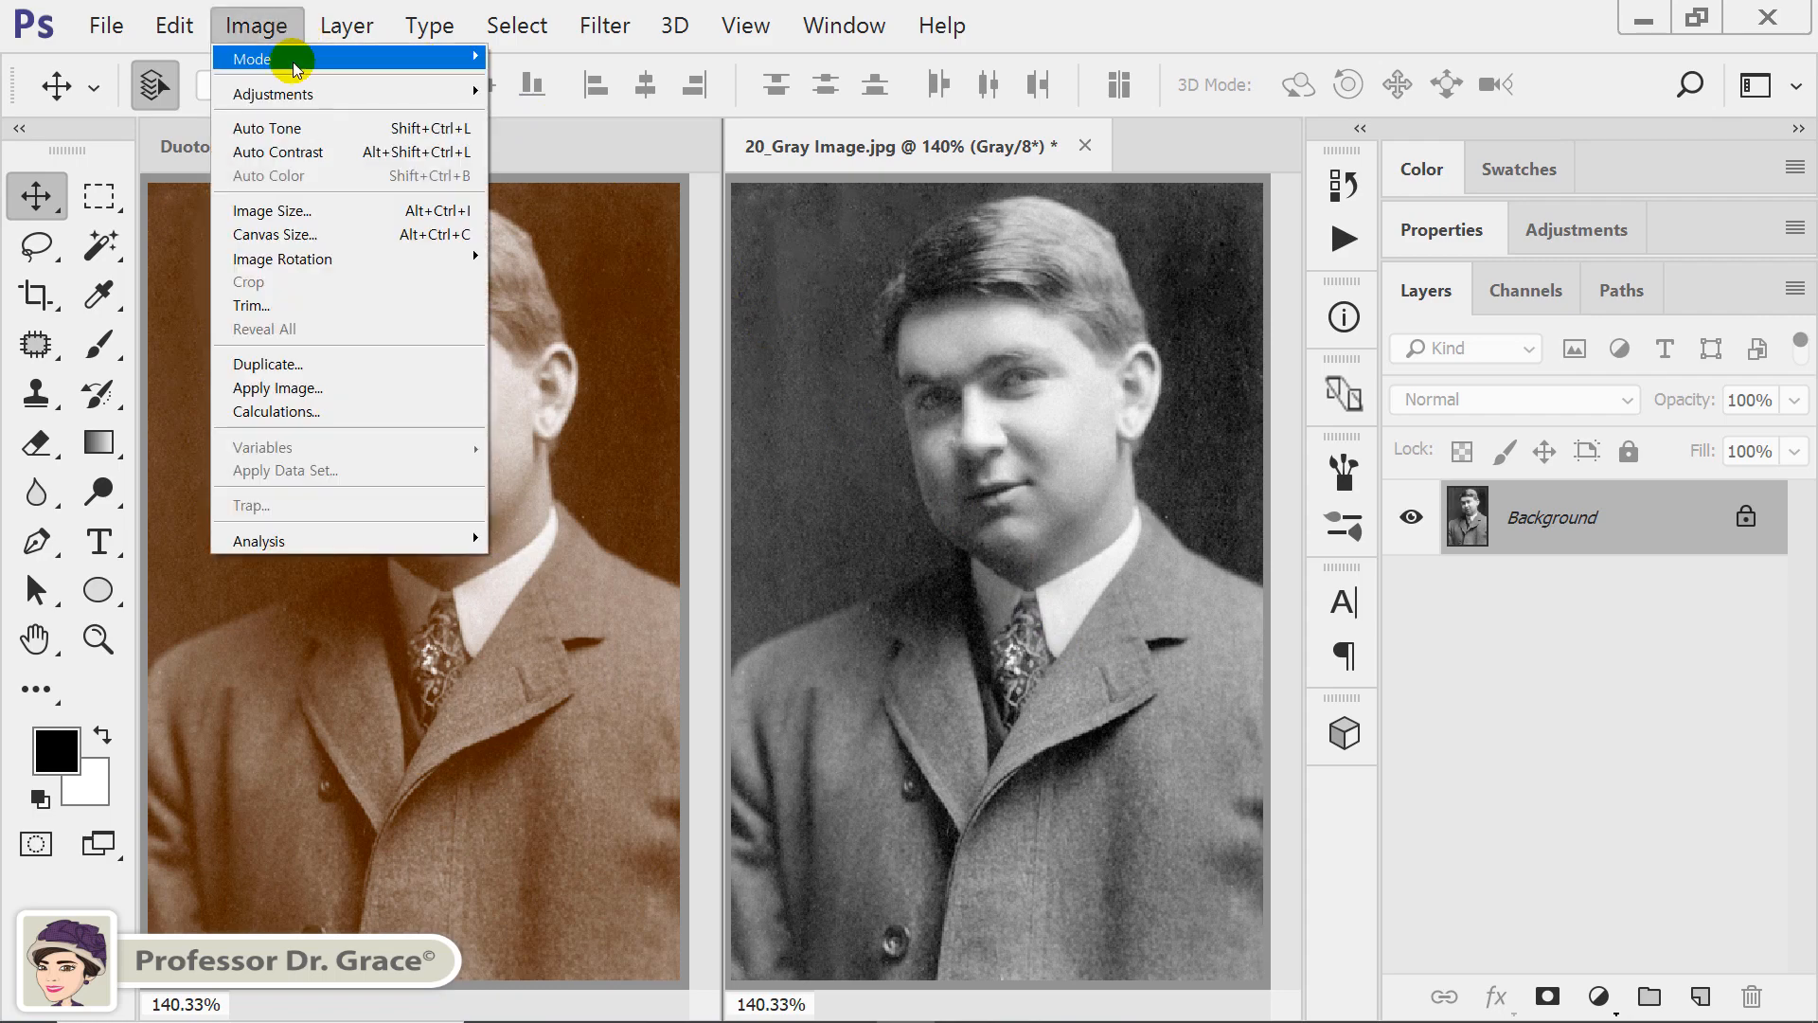
mouse_move(297, 68)
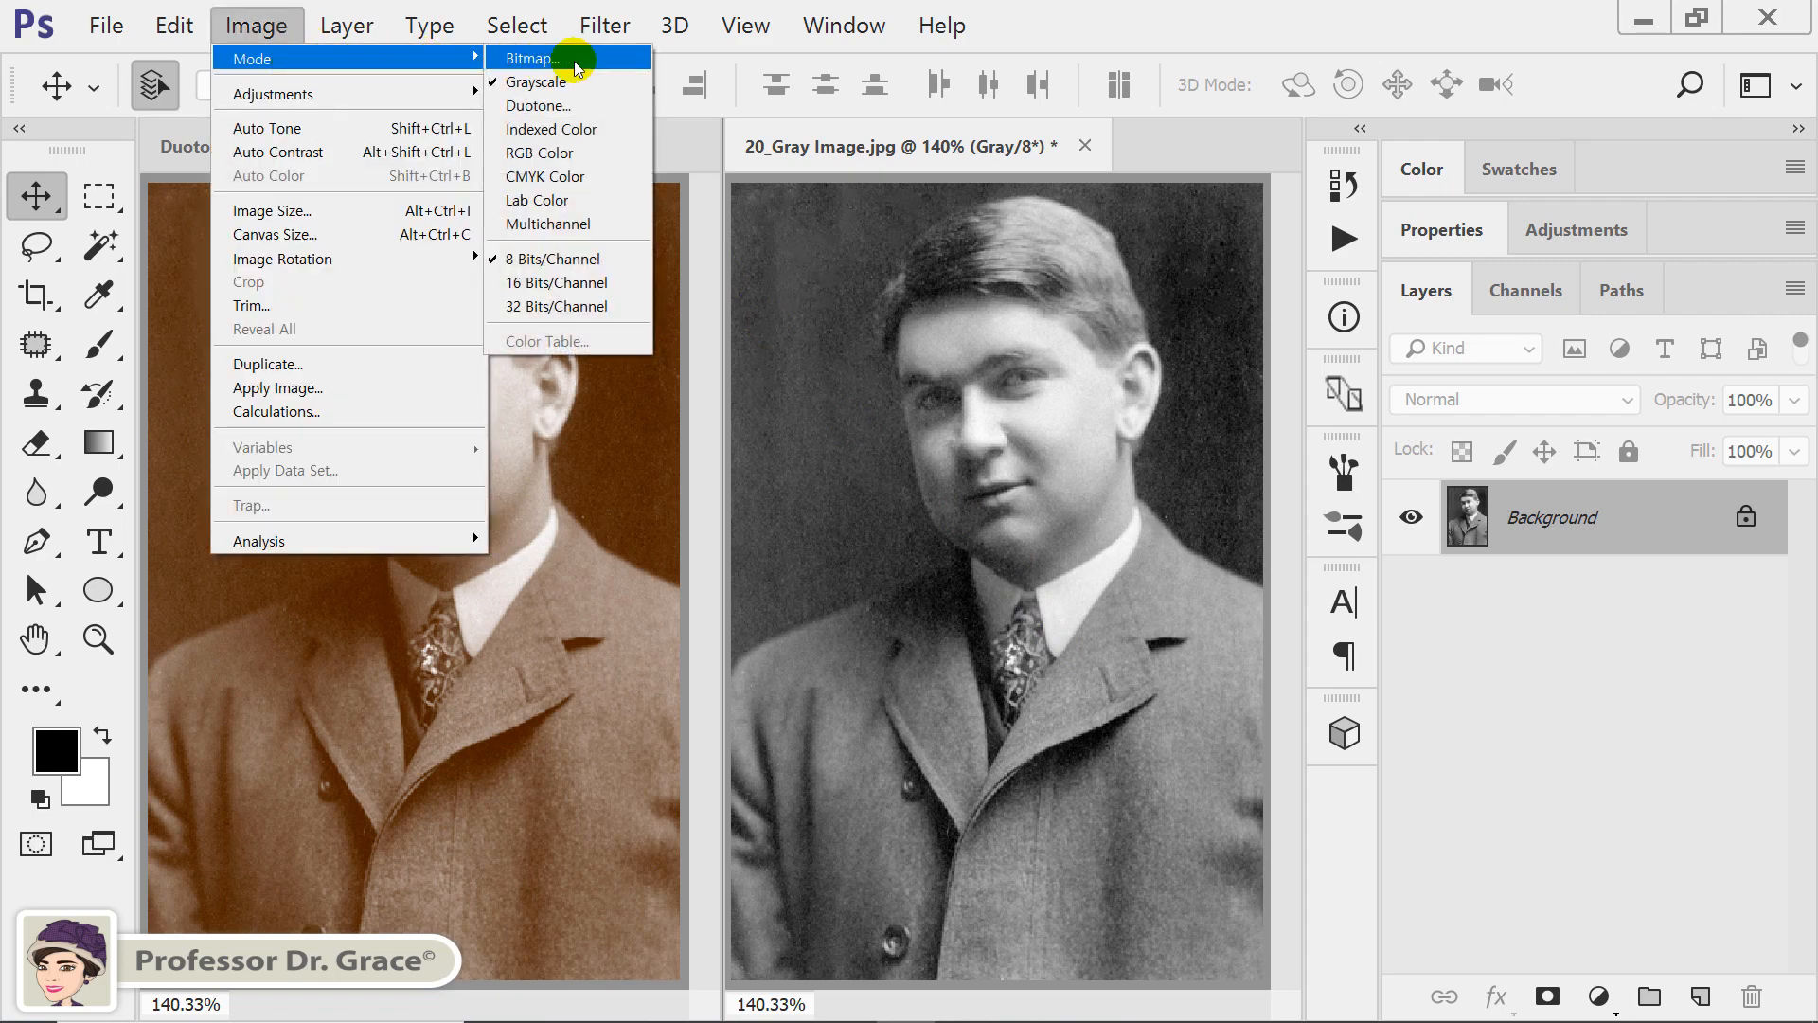
left_click(600, 152)
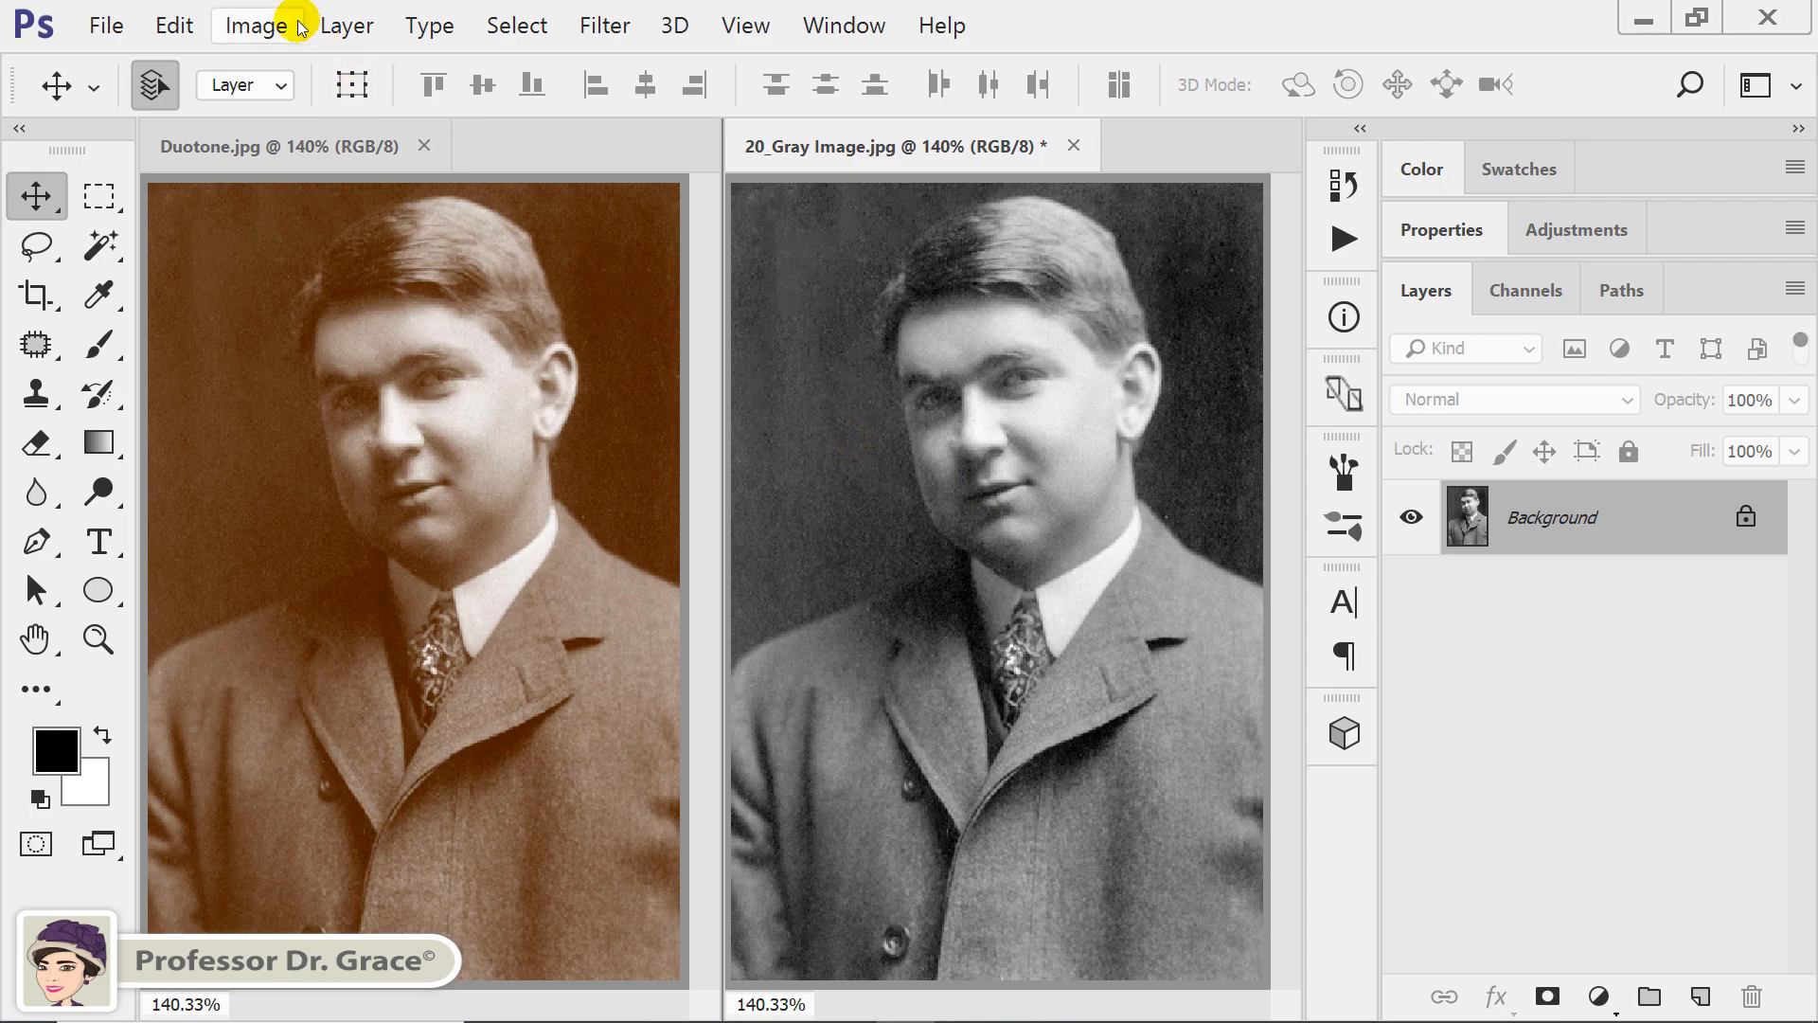
left_click(259, 26)
mouse_move(256, 58)
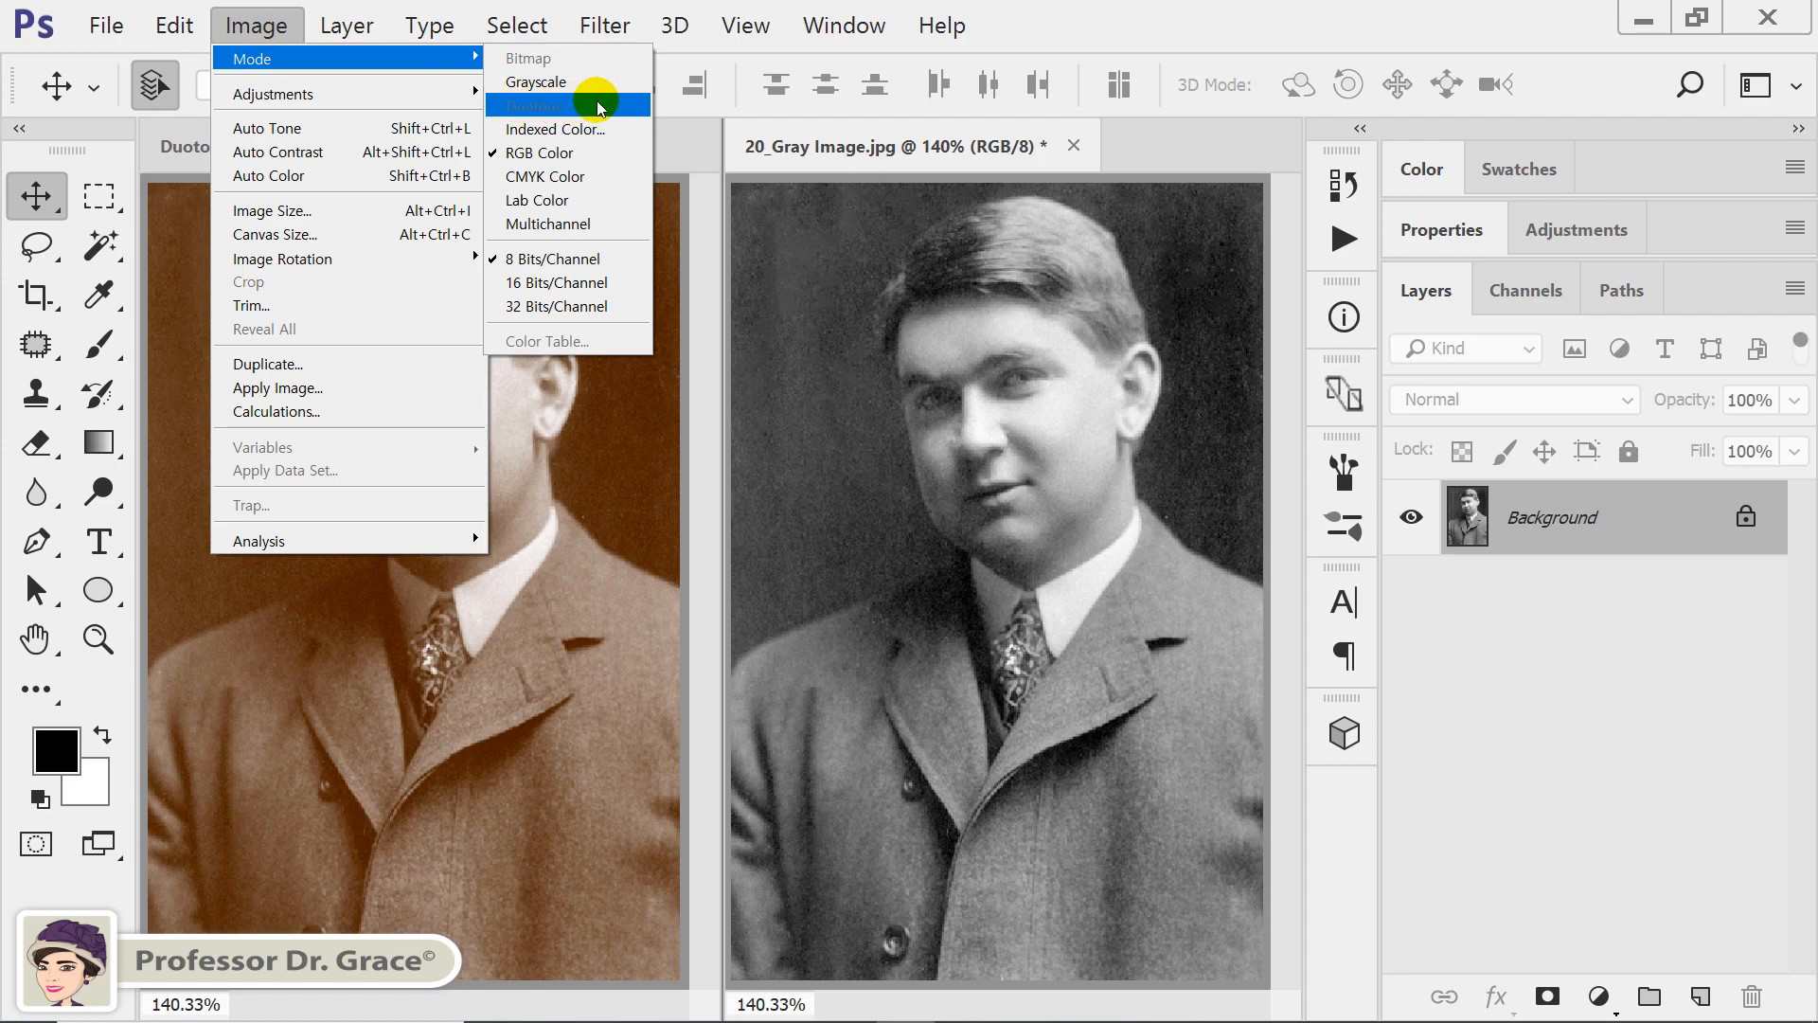
left_click(1103, 19)
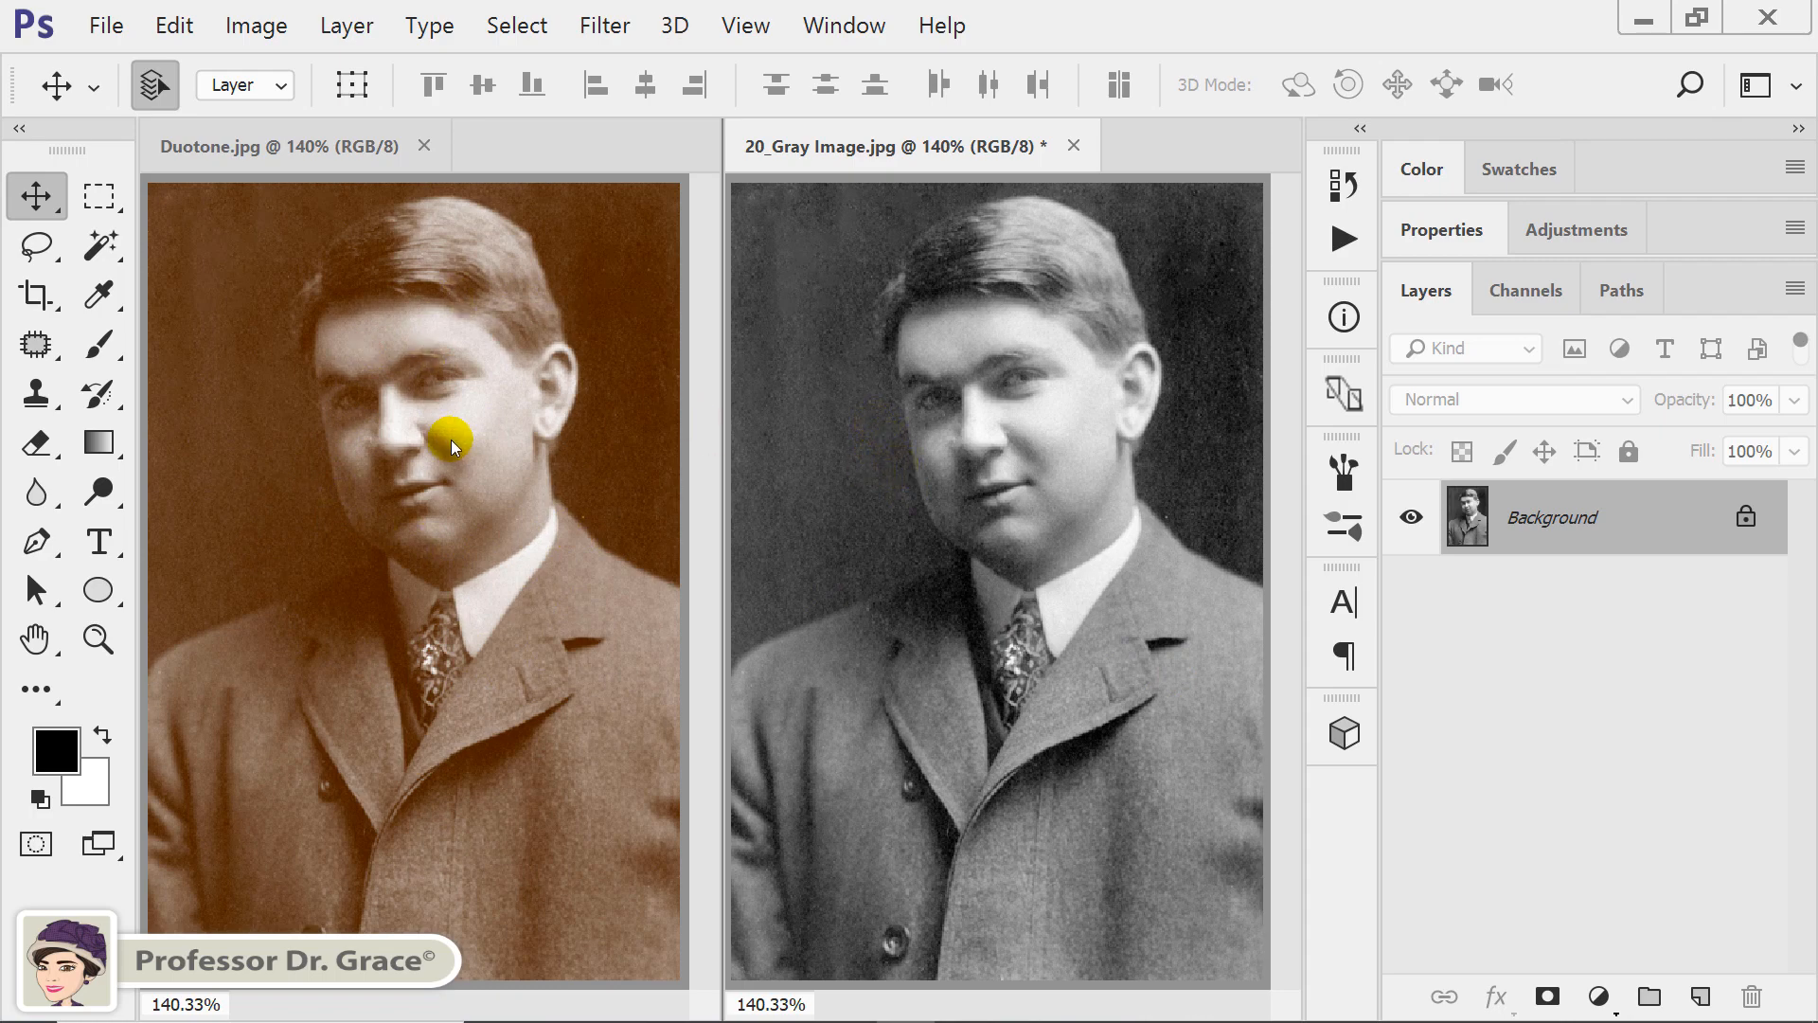
Convert 20_Gray Image.jpg back to Grayscale mode, discarding its color information.
left_click(255, 26)
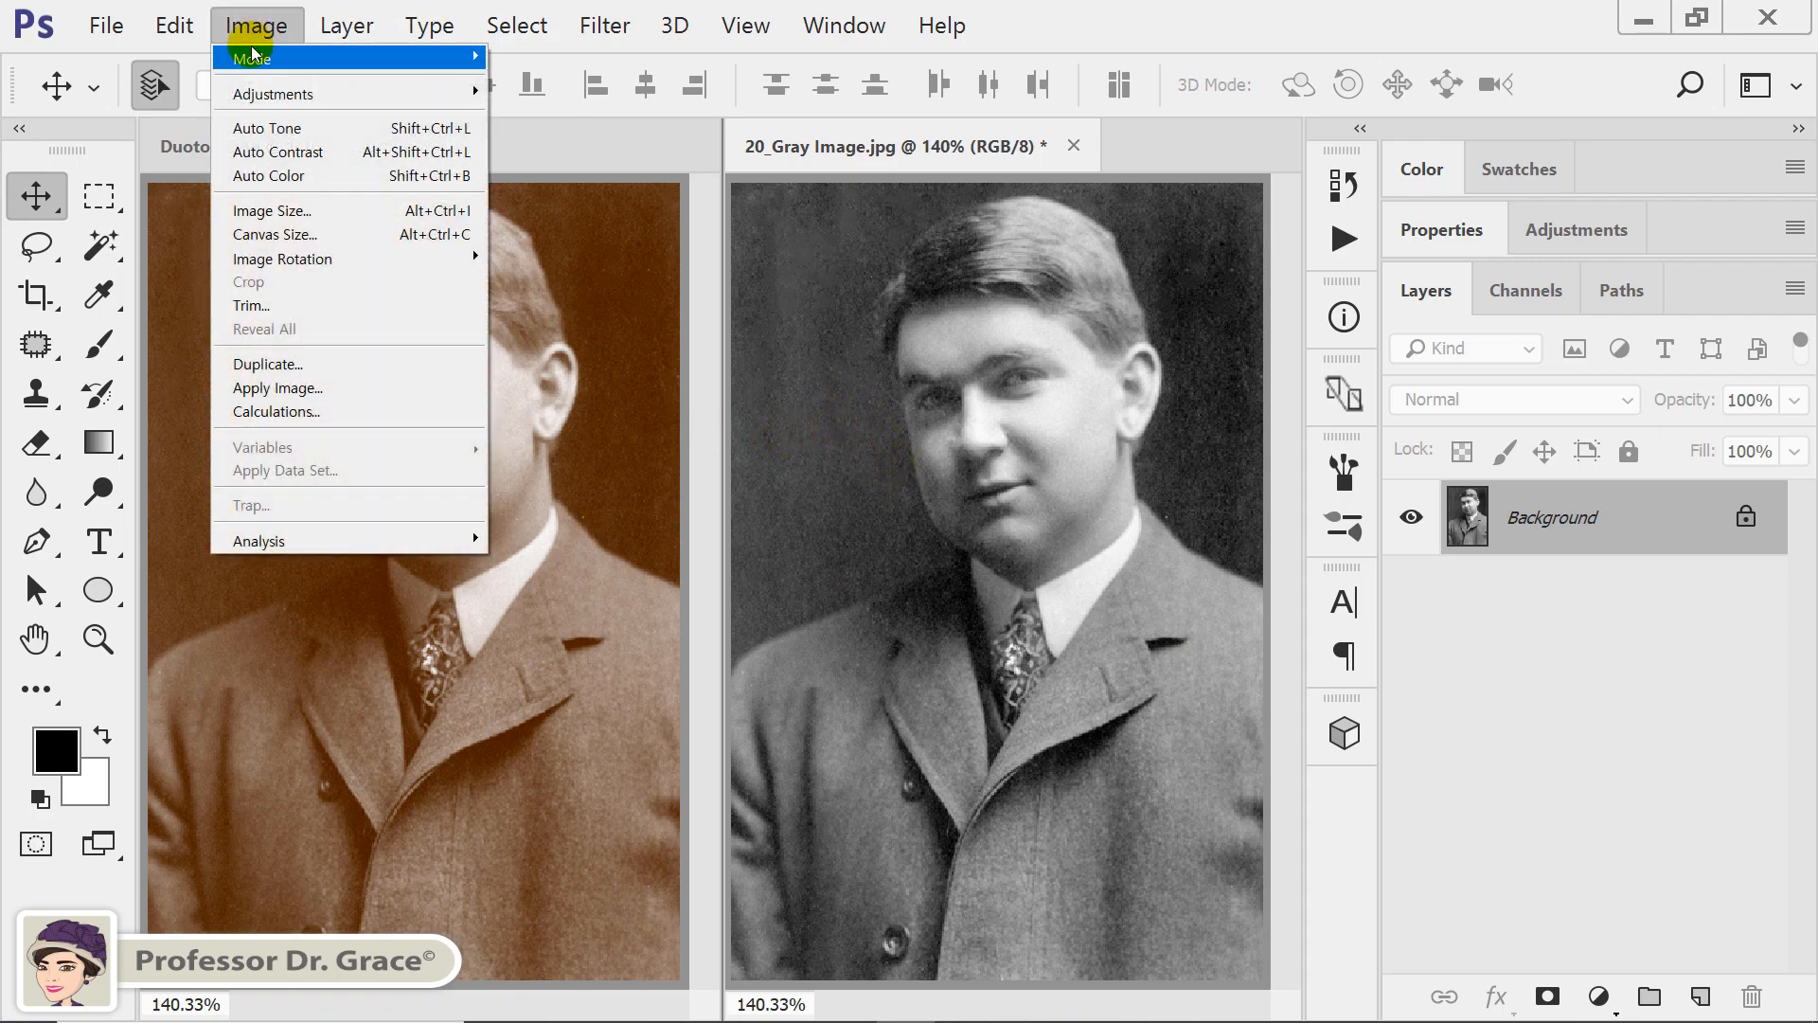
left_click(536, 86)
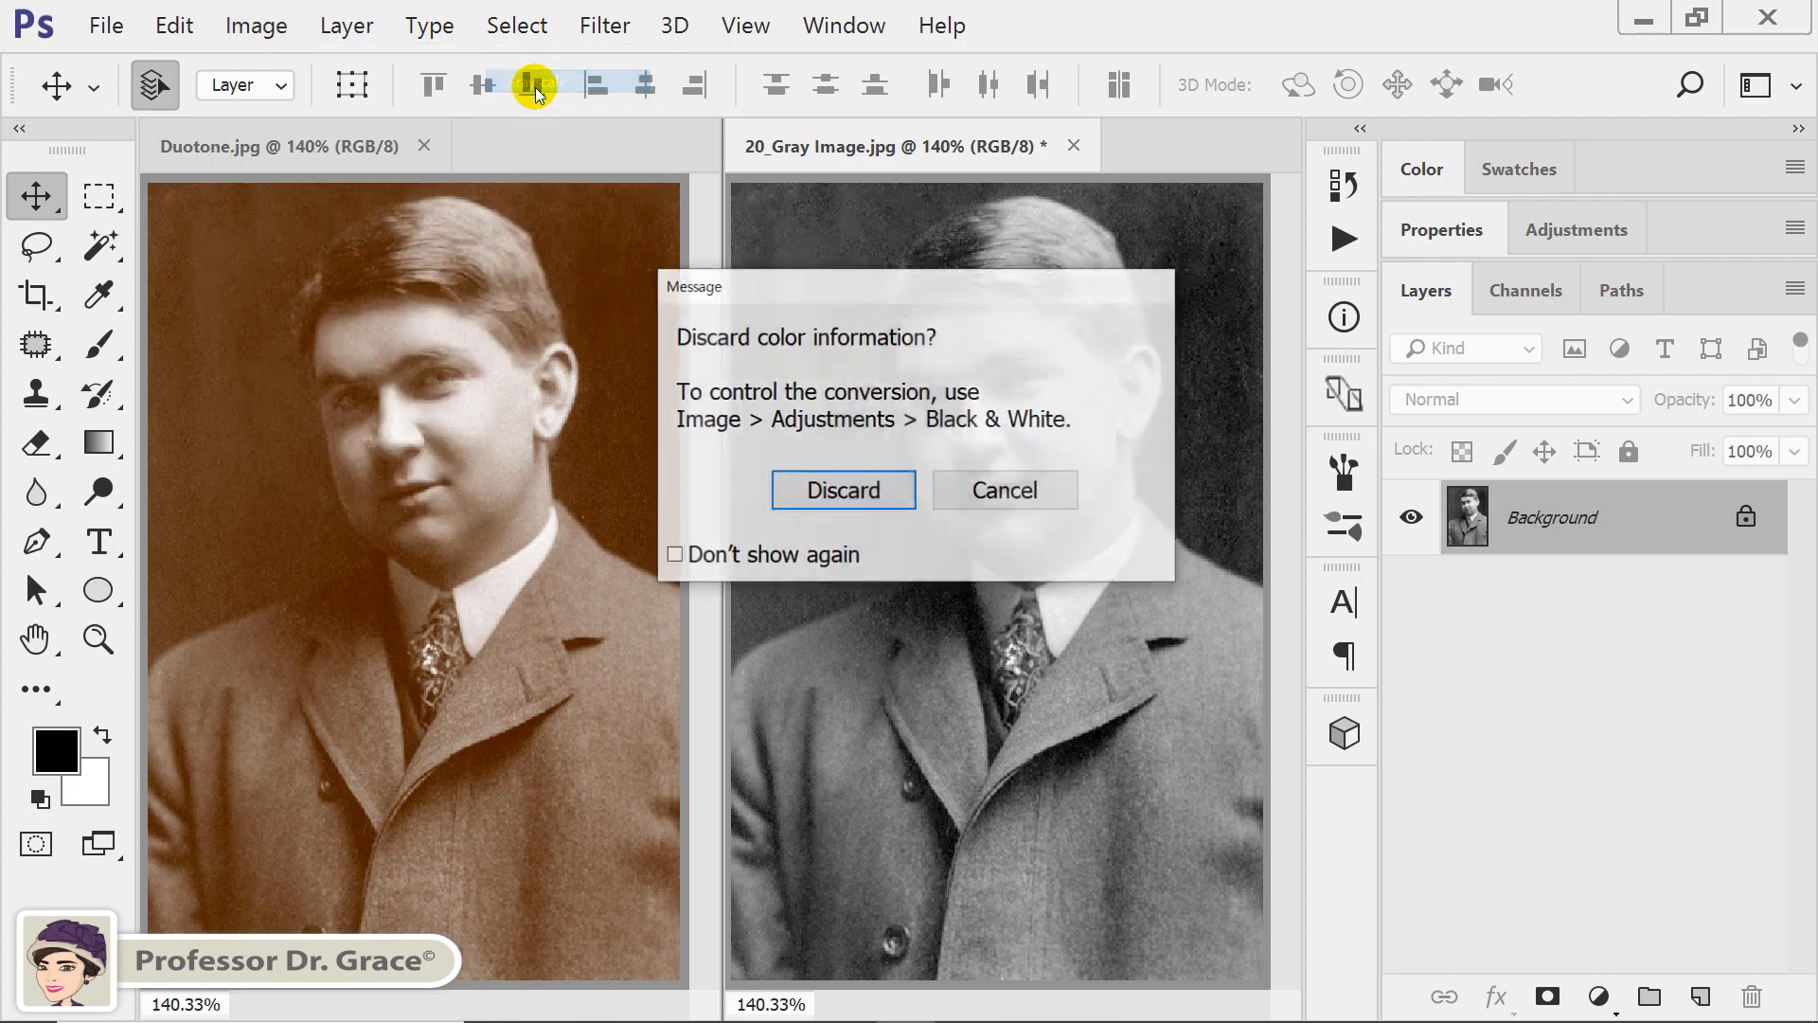
left_click(844, 491)
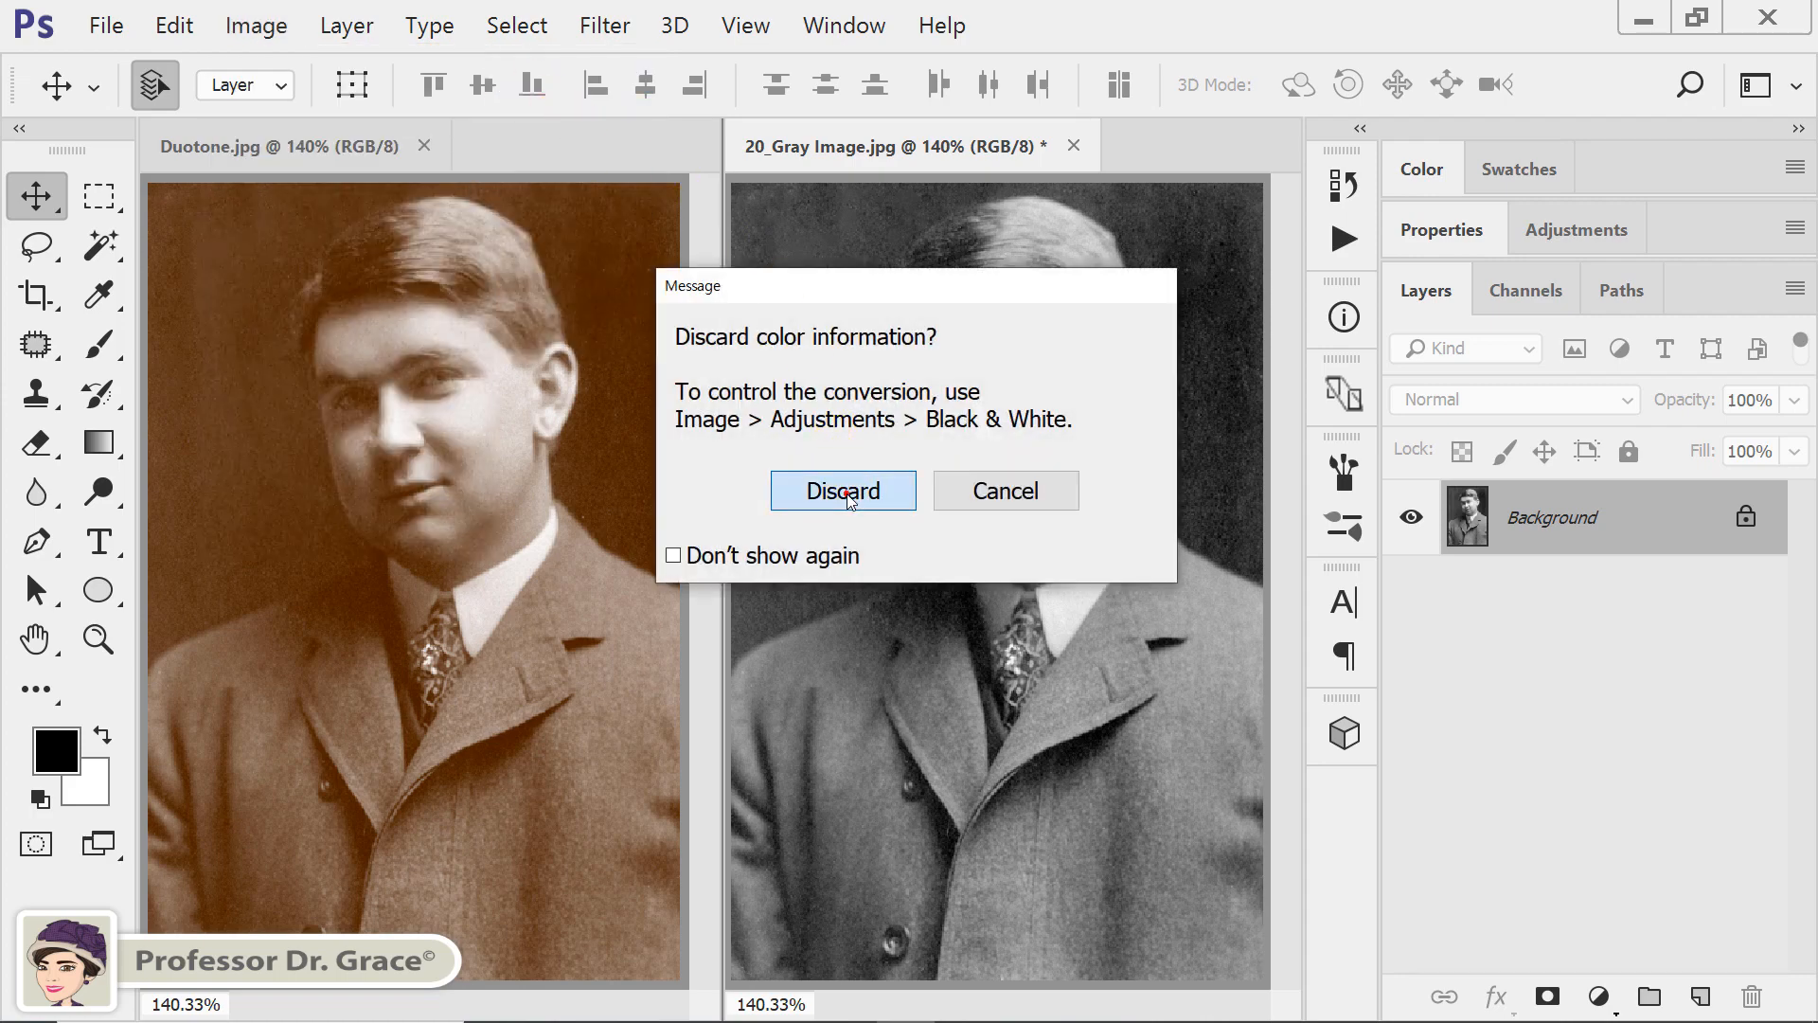
View the Duotone options for the grayscale image and close them without applying a duotone.
left_click(257, 27)
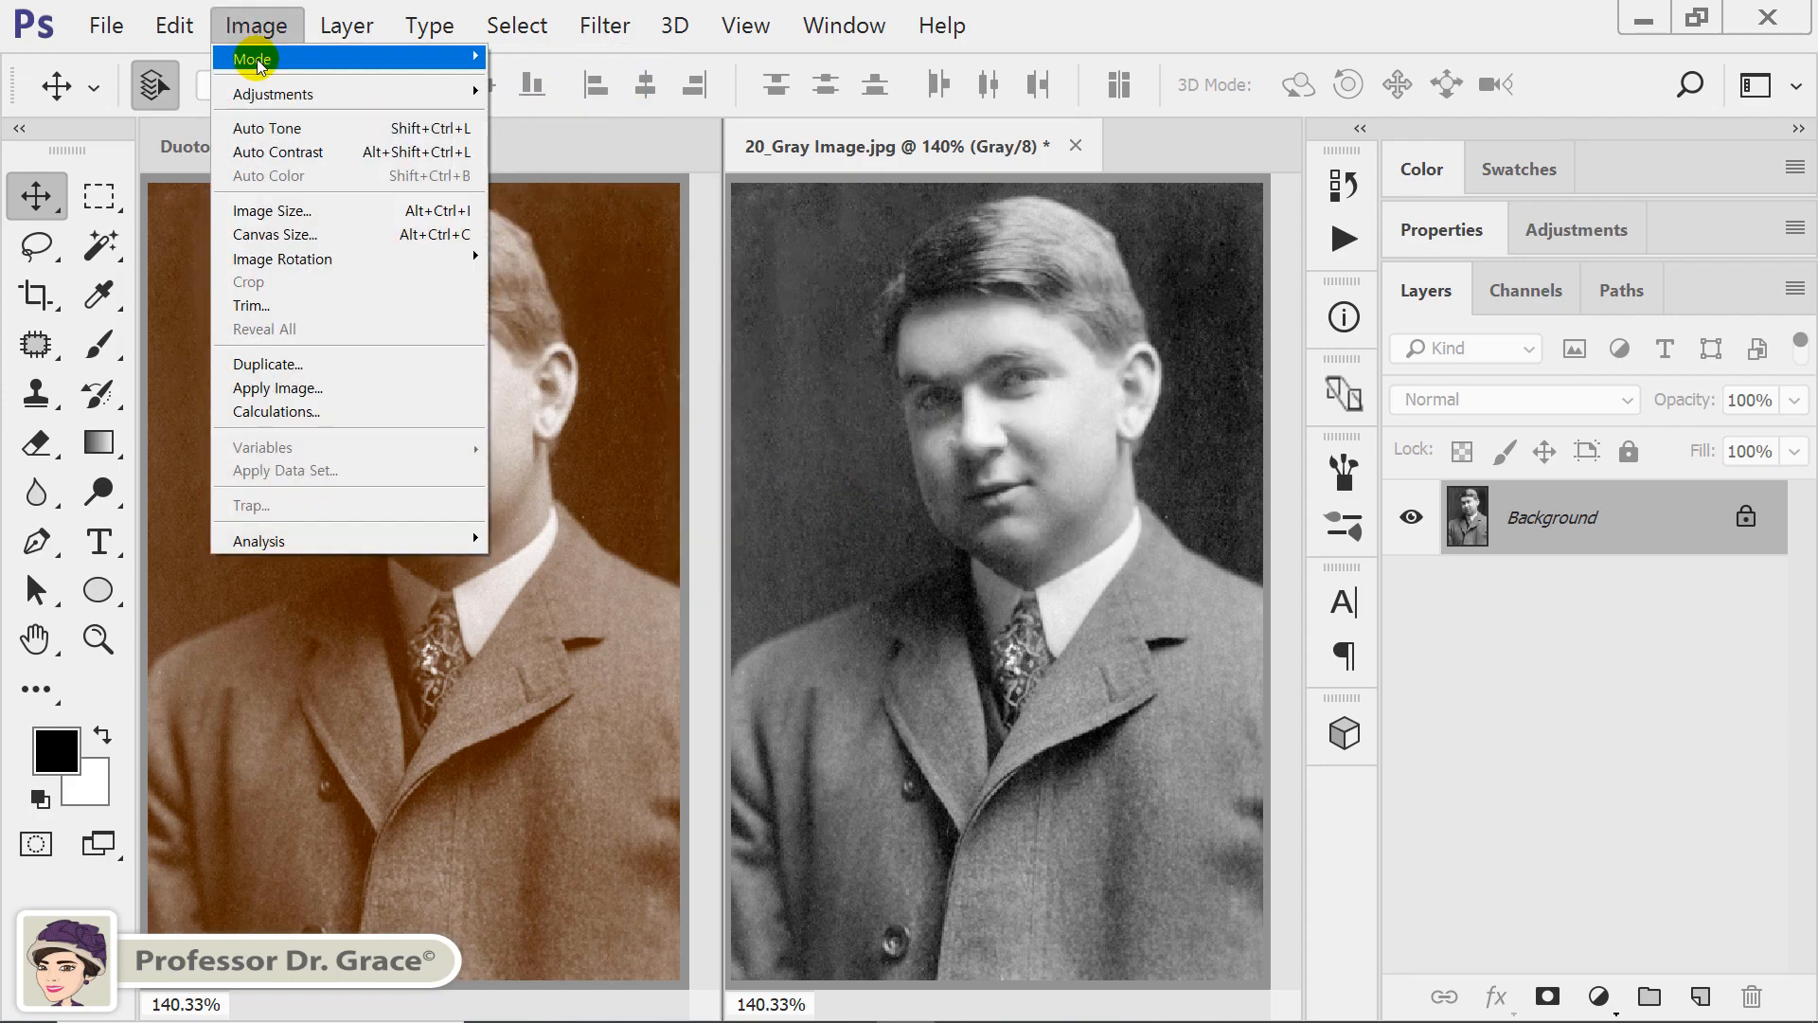
mouse_move(252, 59)
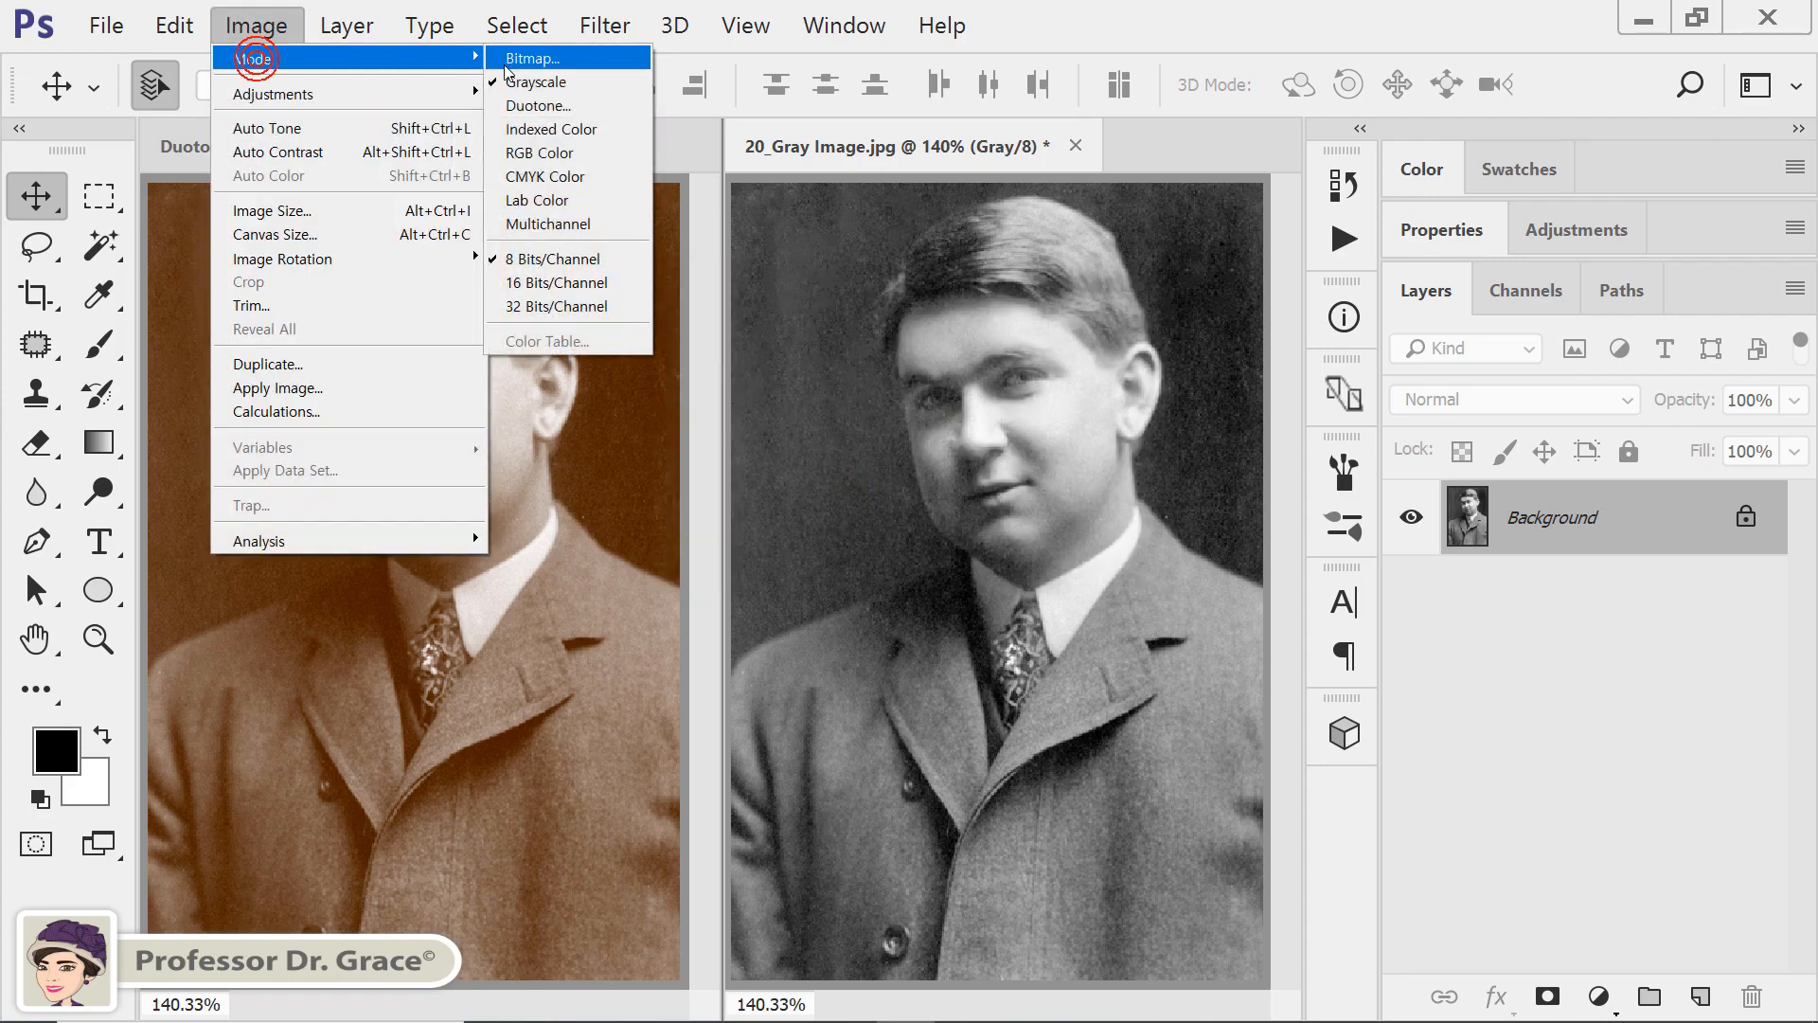
left_click(571, 105)
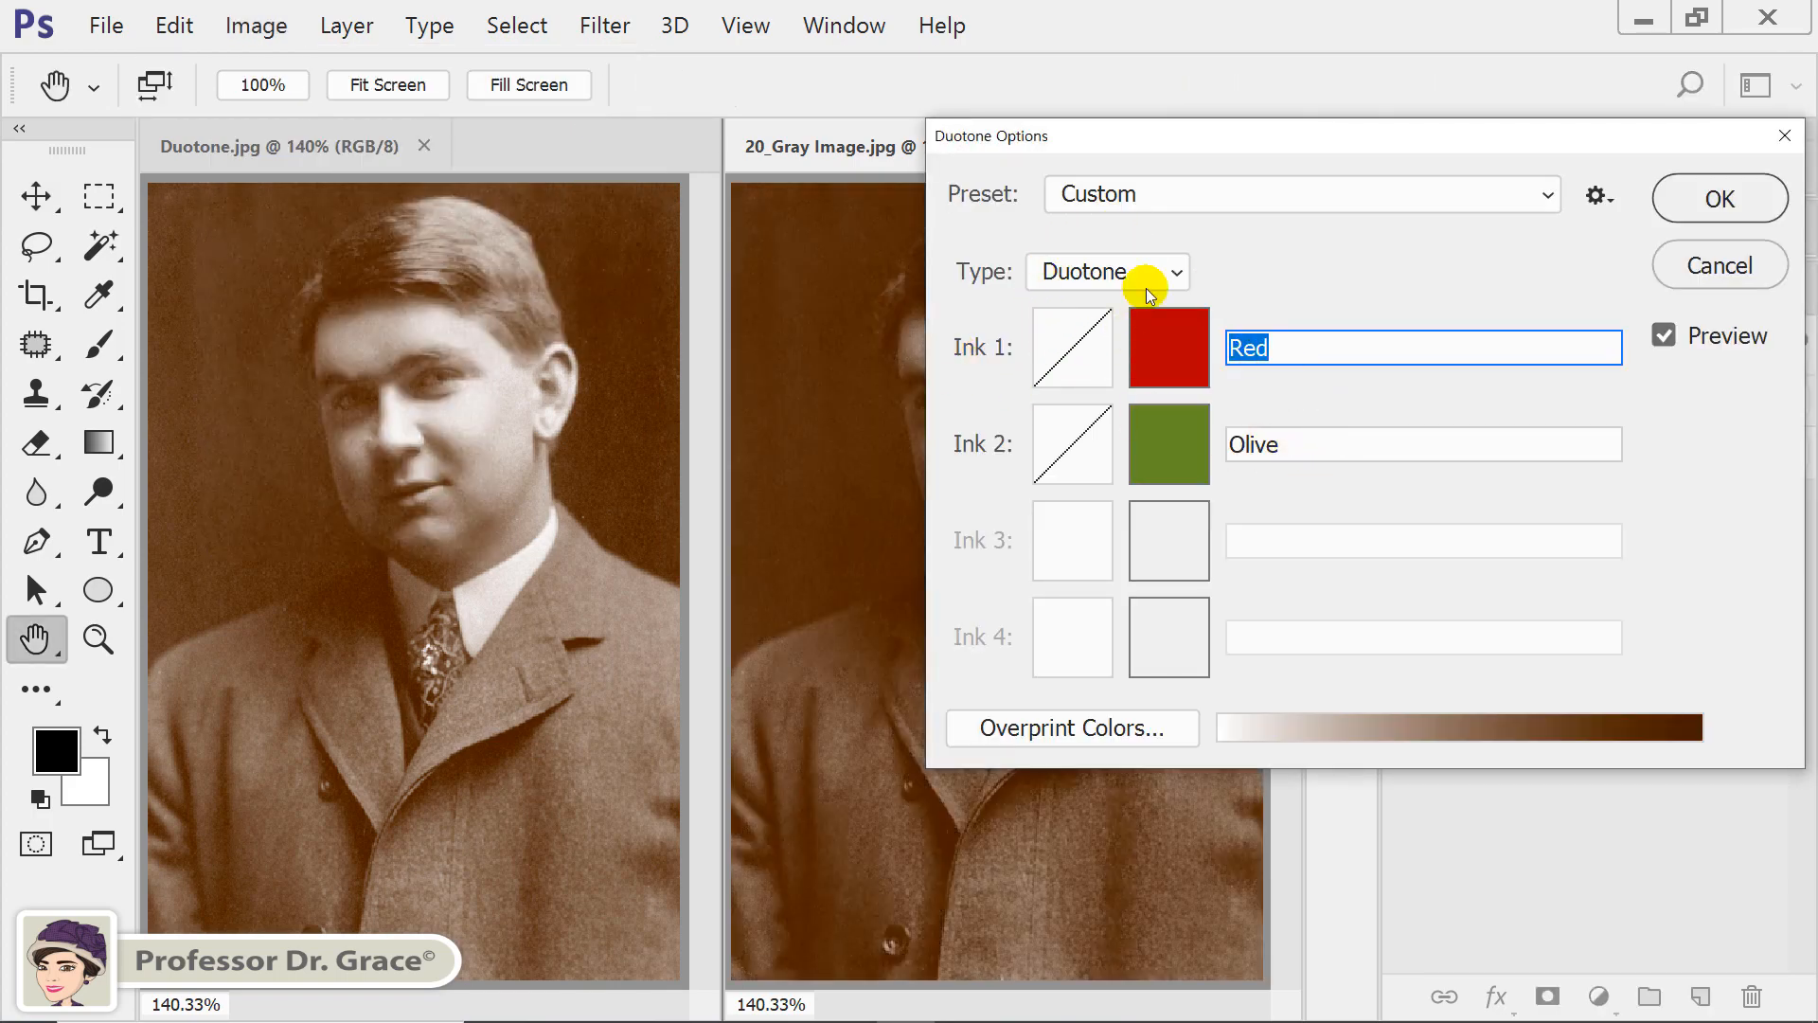
left_click(1734, 279)
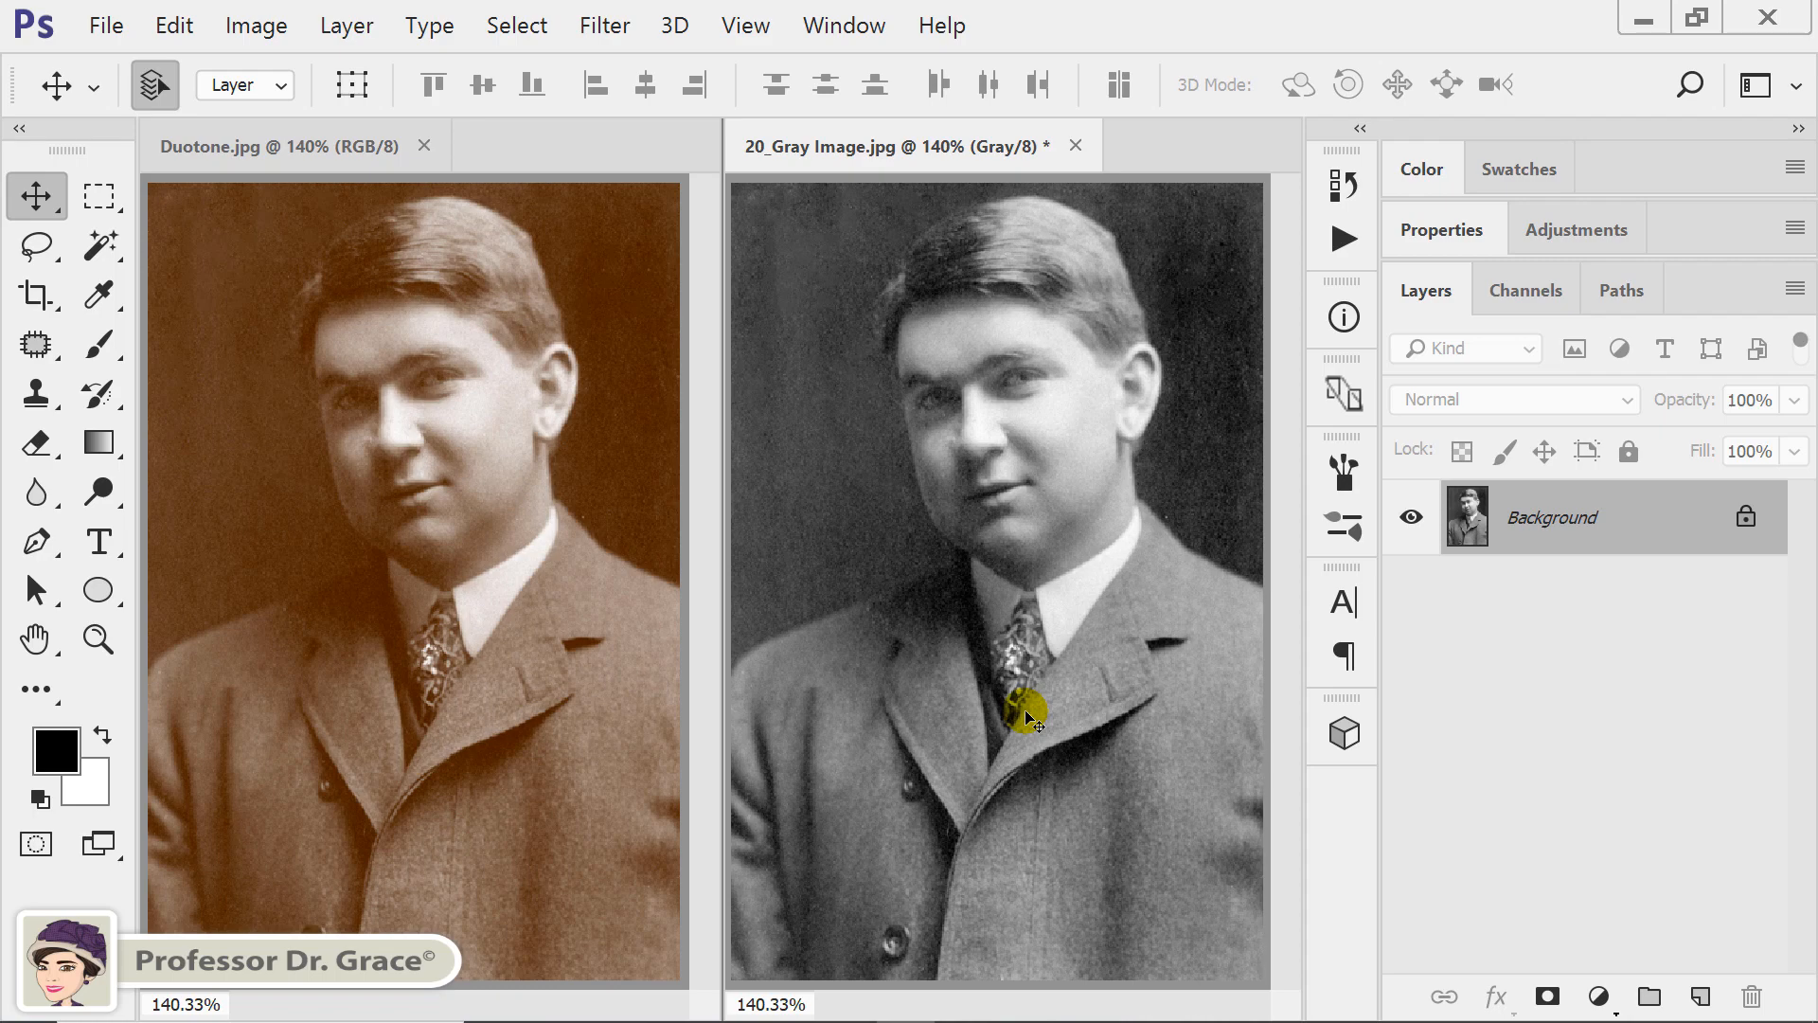
left_click(482, 538)
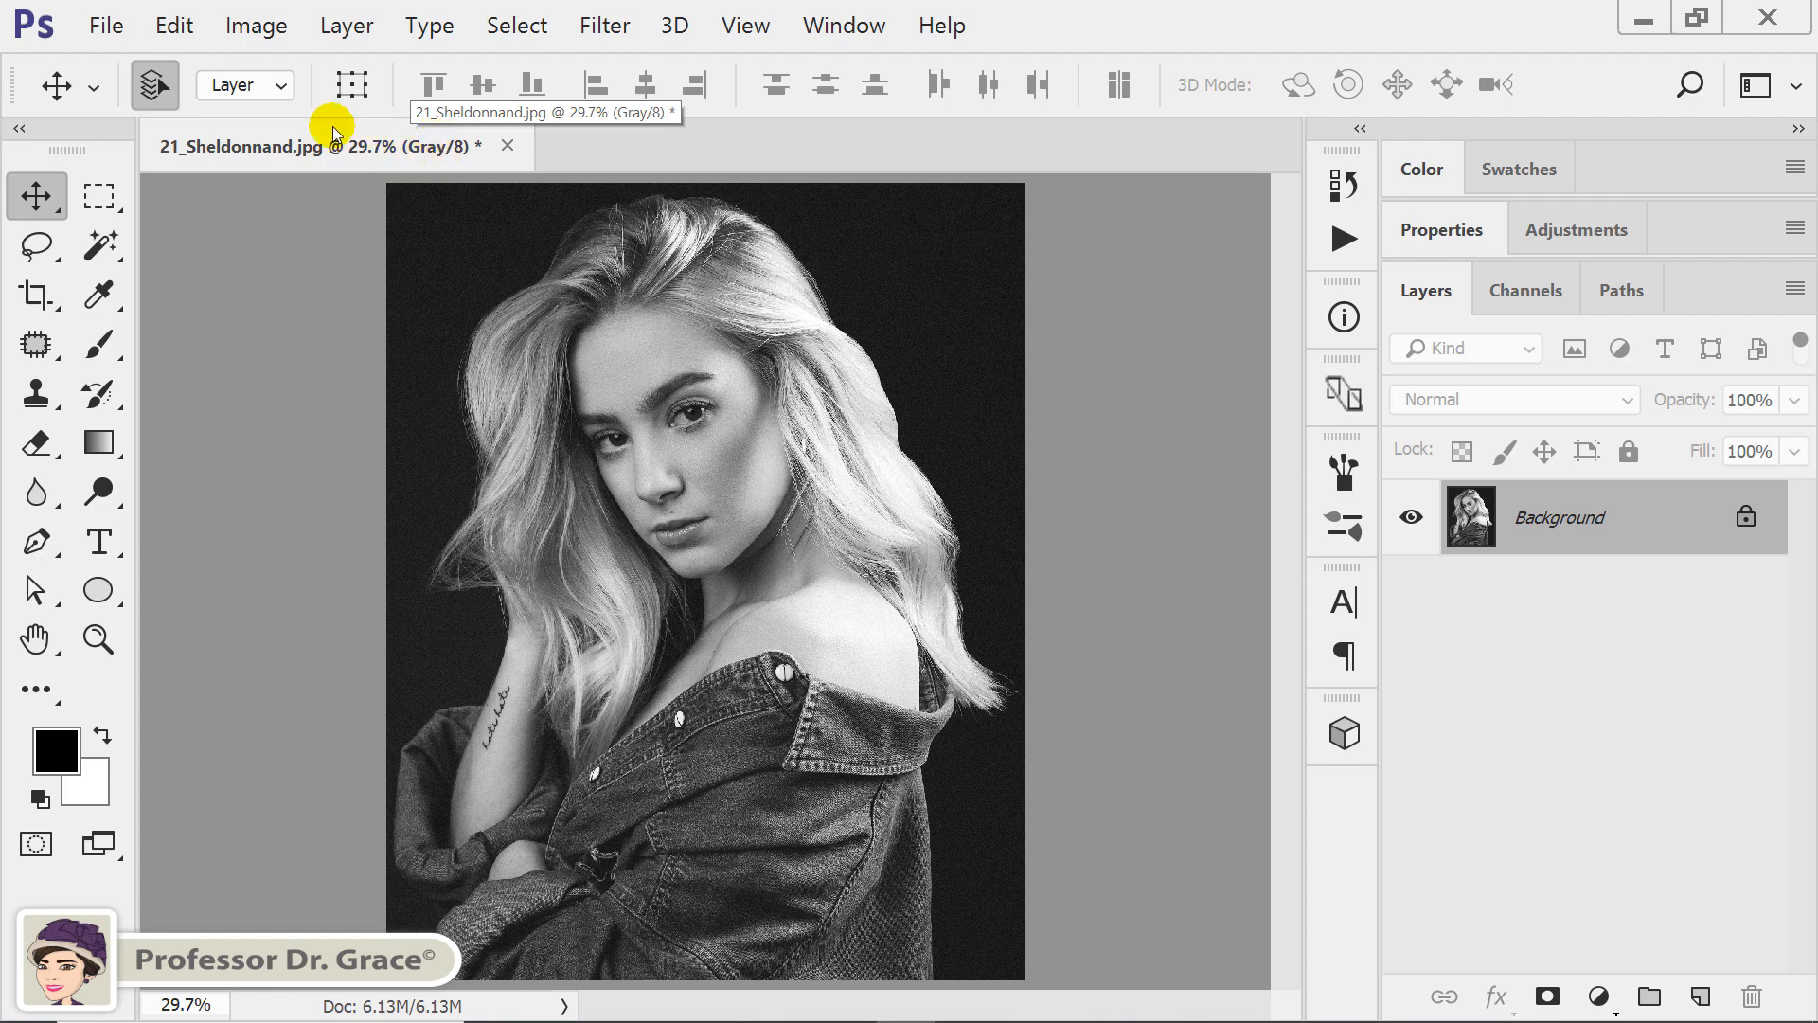
Convert the woman's grayscale portrait to RGB Color mode.
left_click(265, 25)
mouse_move(275, 62)
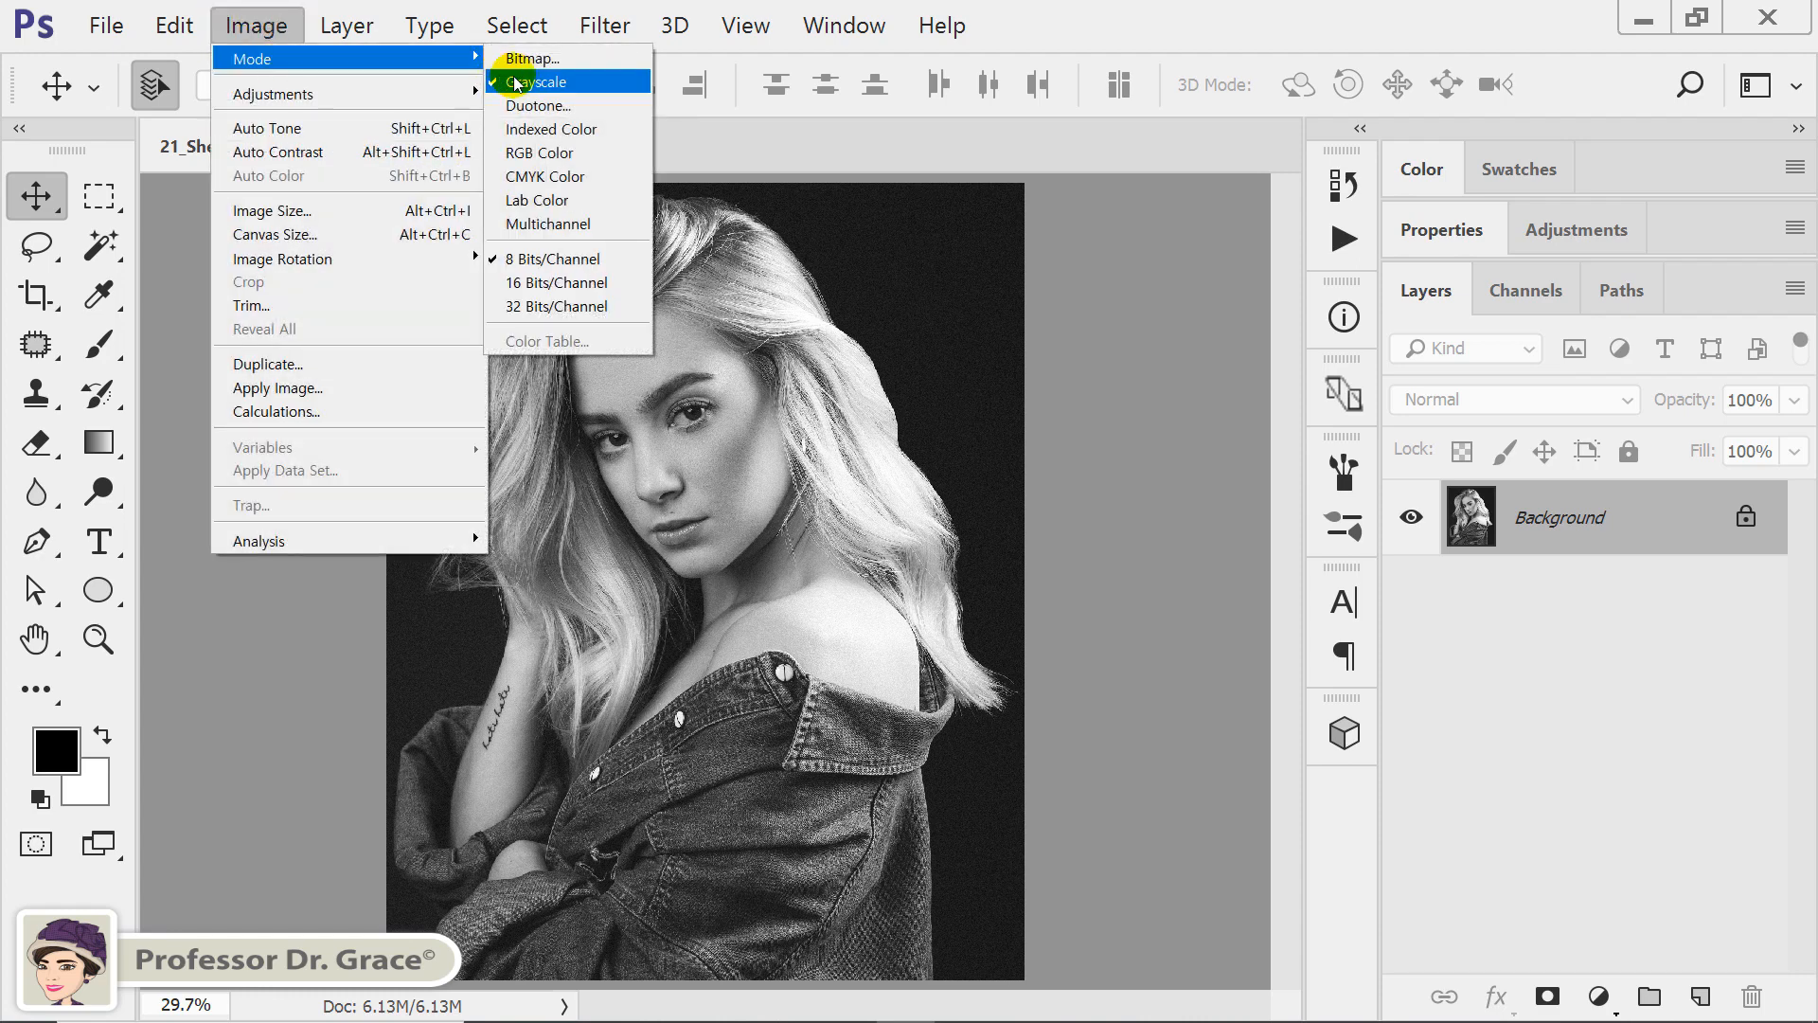
left_click(560, 156)
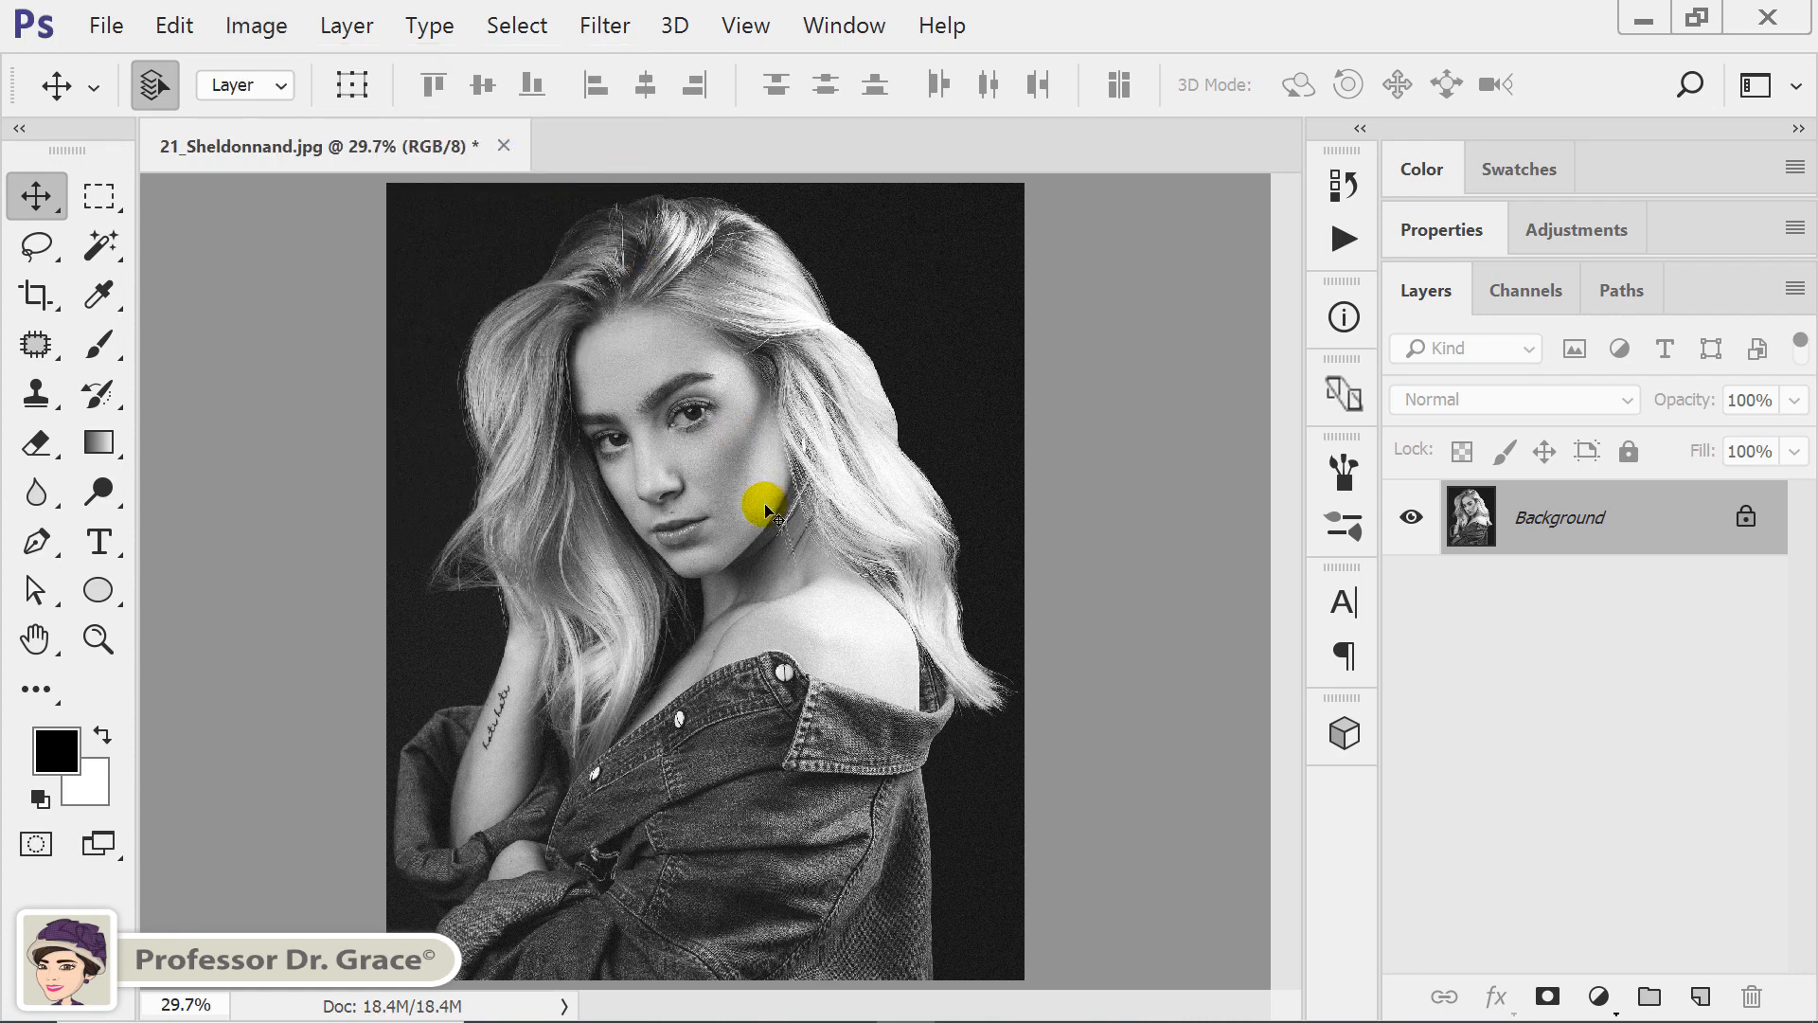
Add a new layer above the portrait and fill it with a vertical linear gradient using the violet, green and orange preset, violet at the top.
left_click(1703, 994)
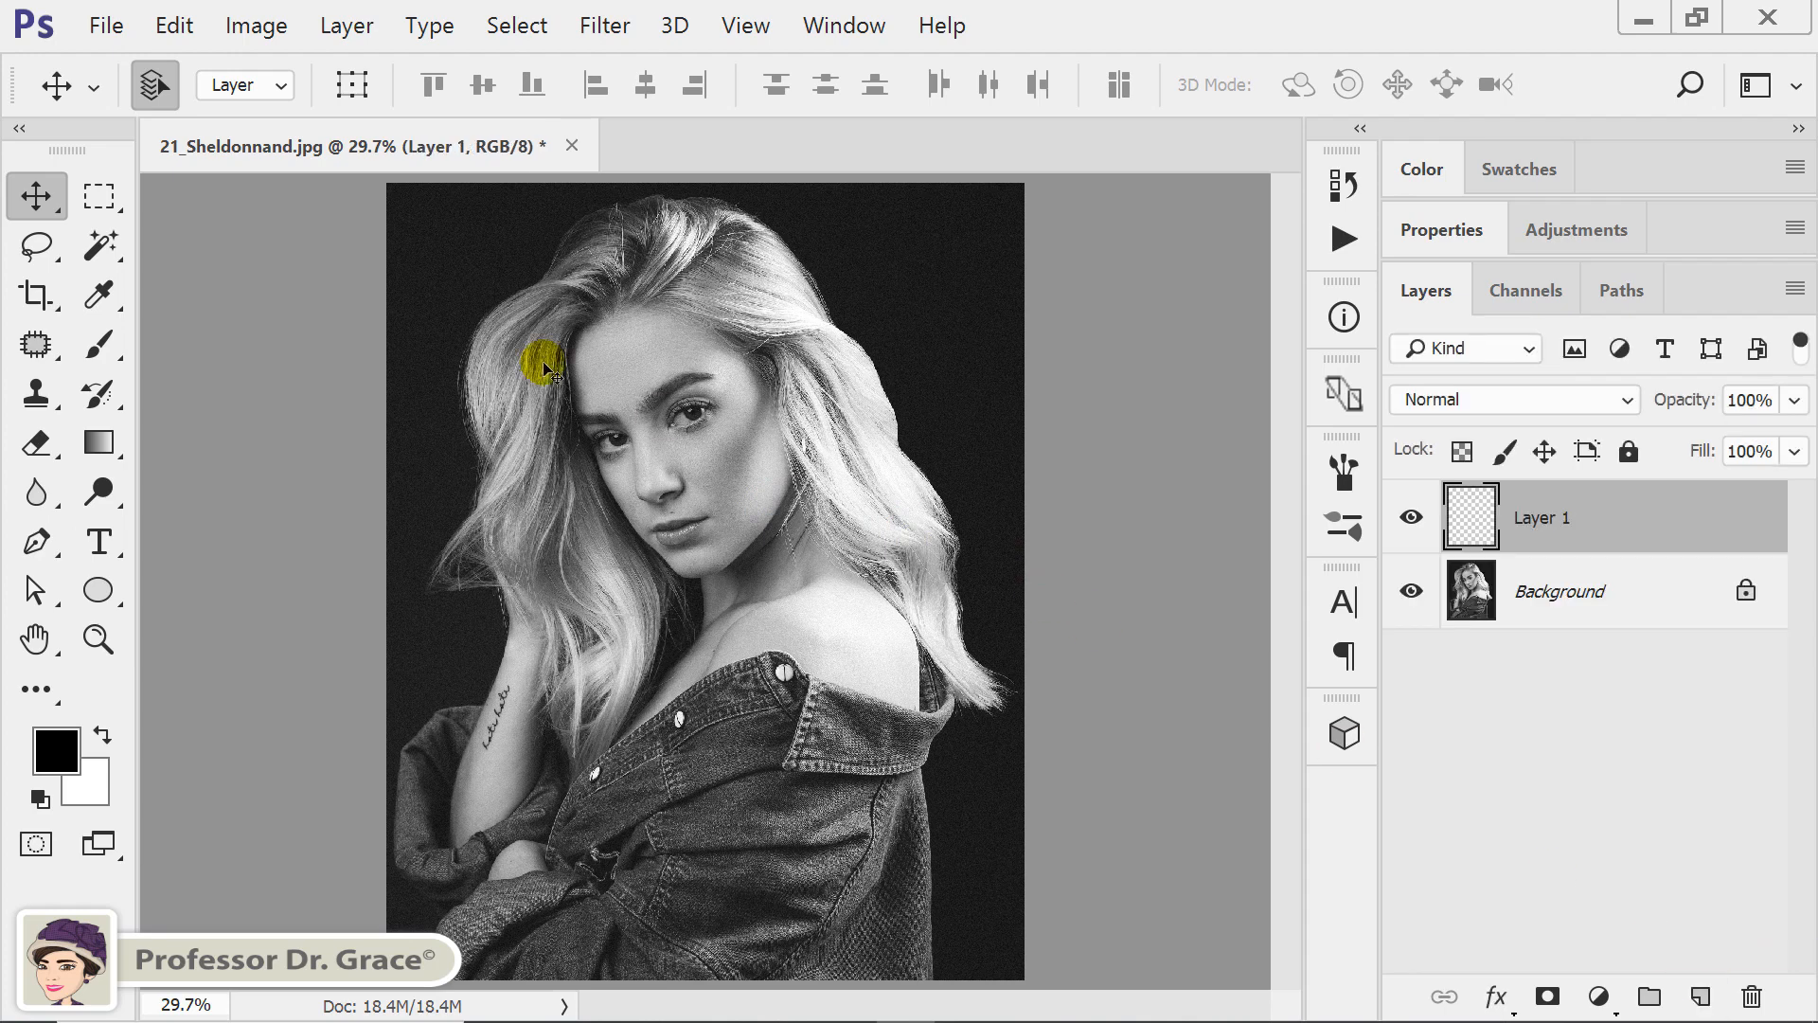
key("g")
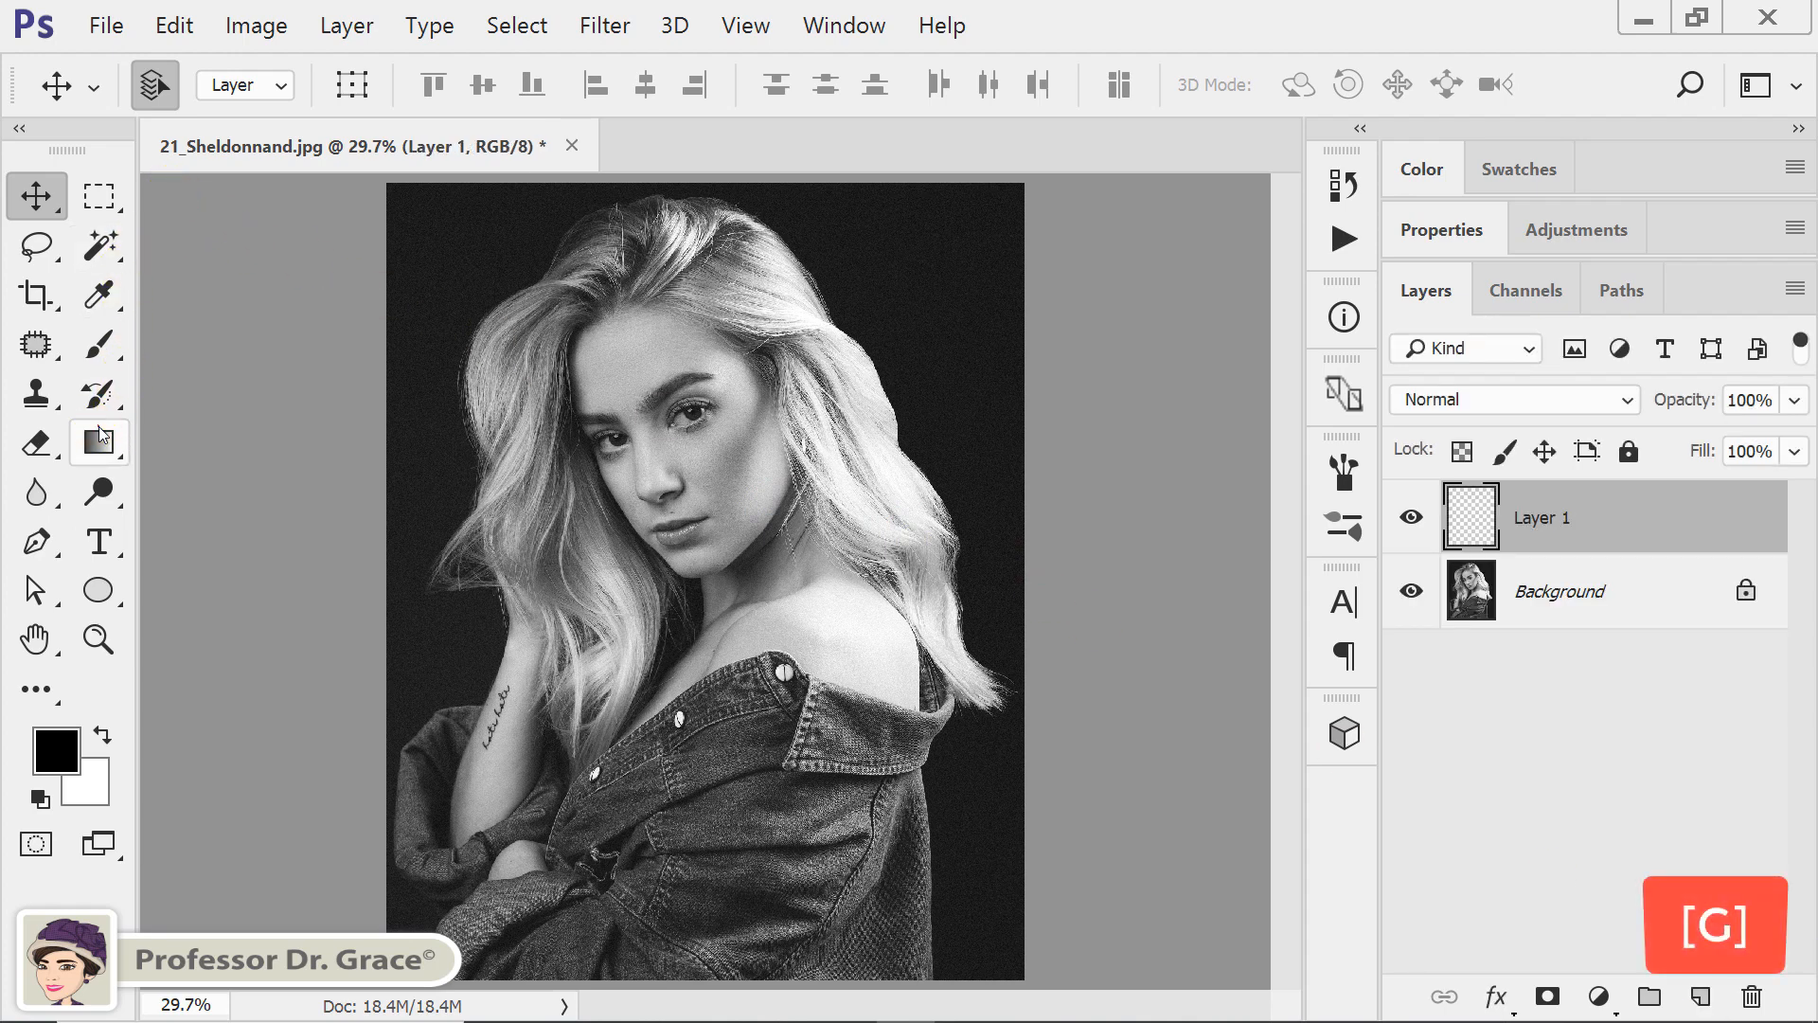
left_click(101, 434)
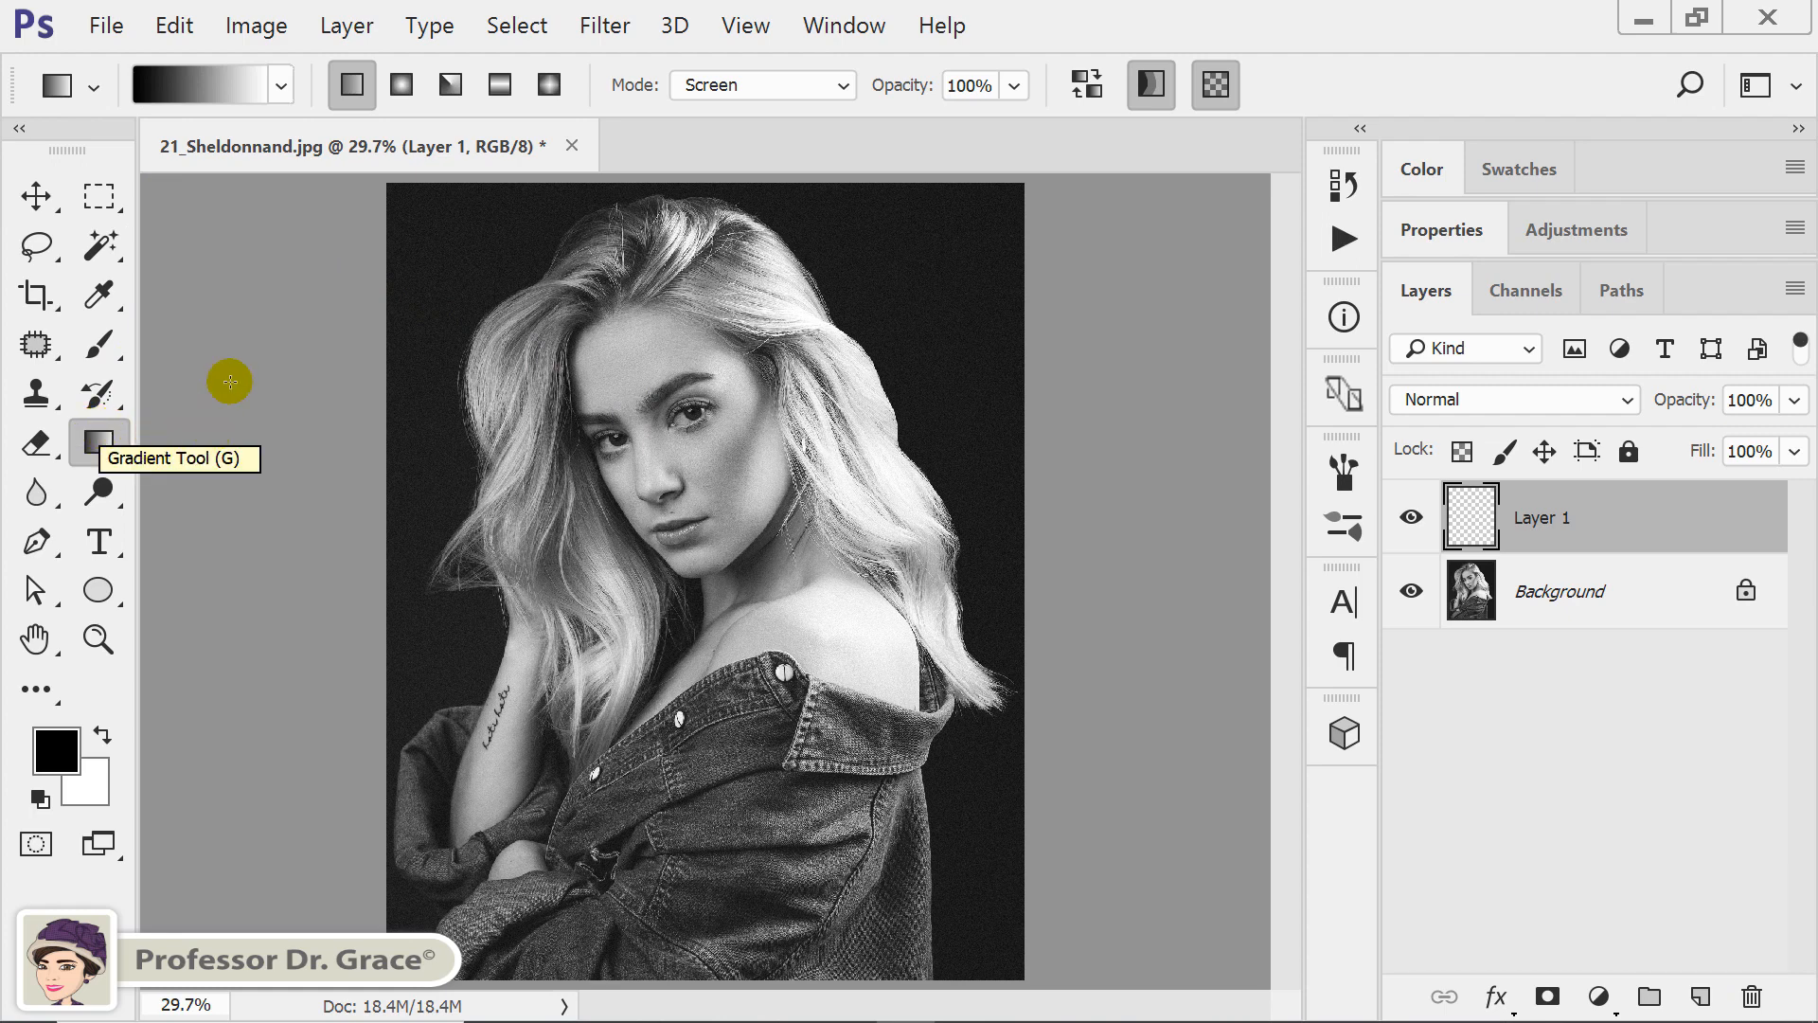
left_click(284, 83)
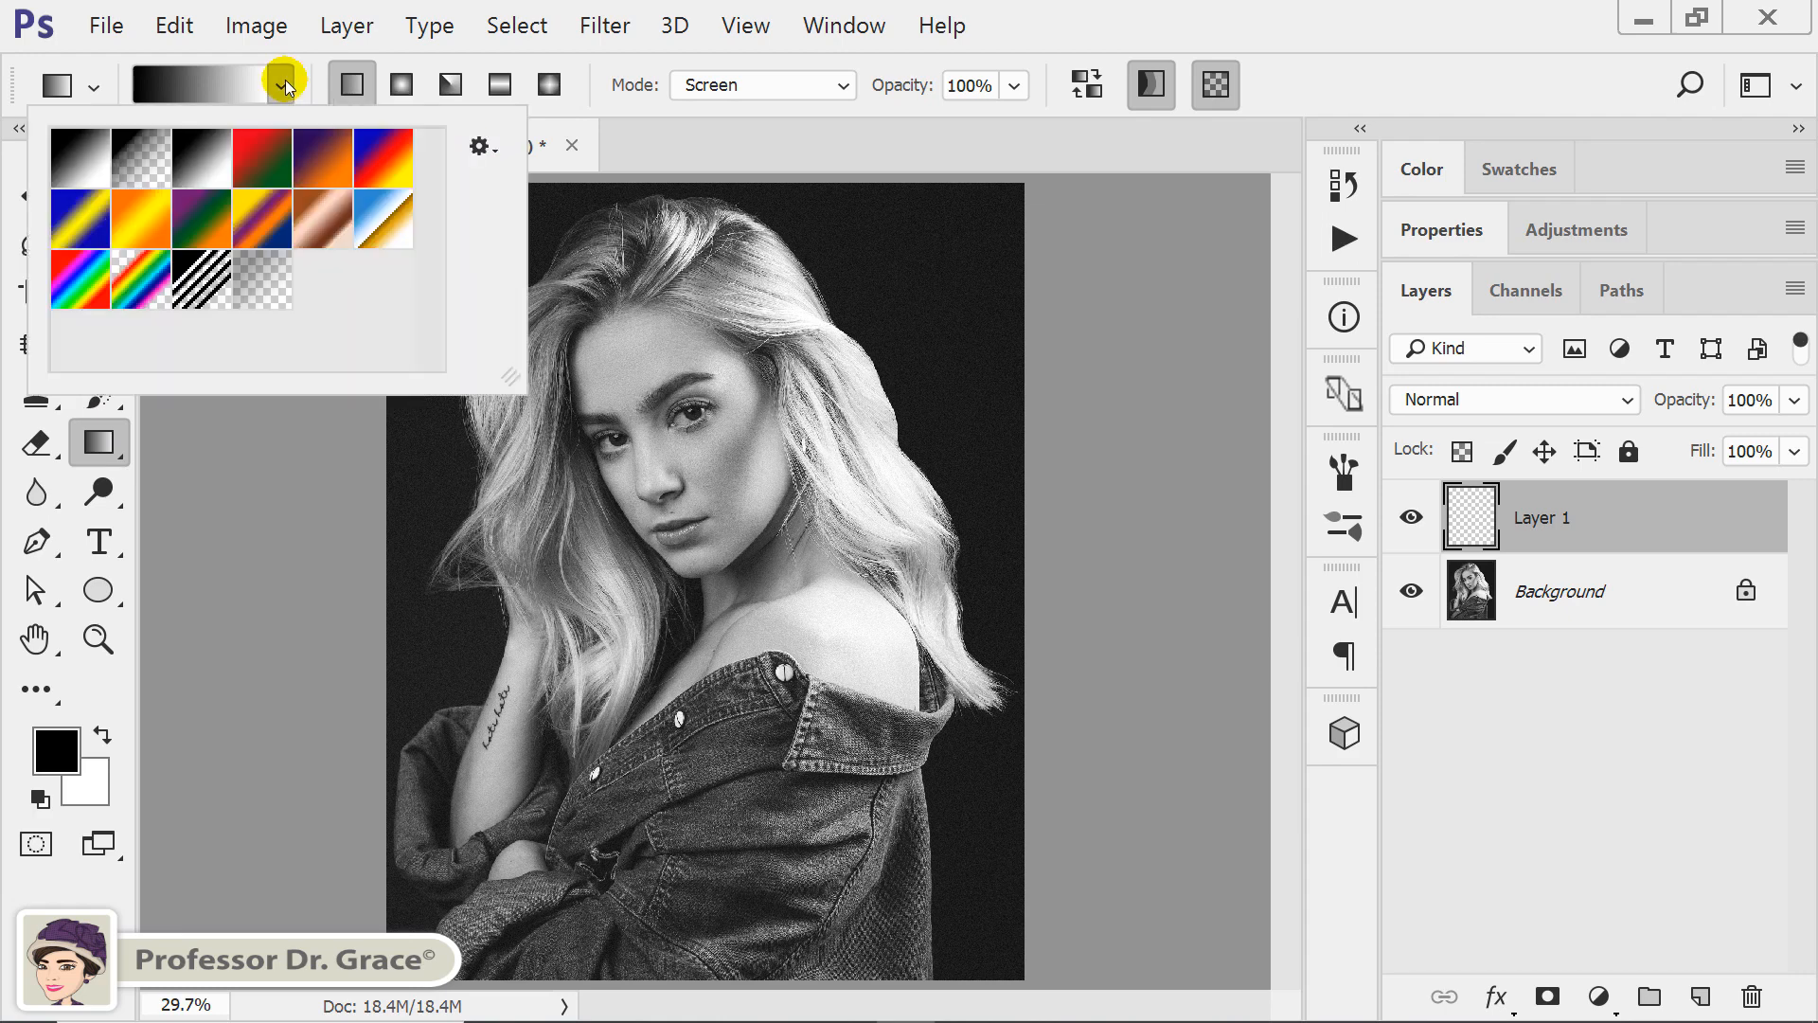
double_click(209, 224)
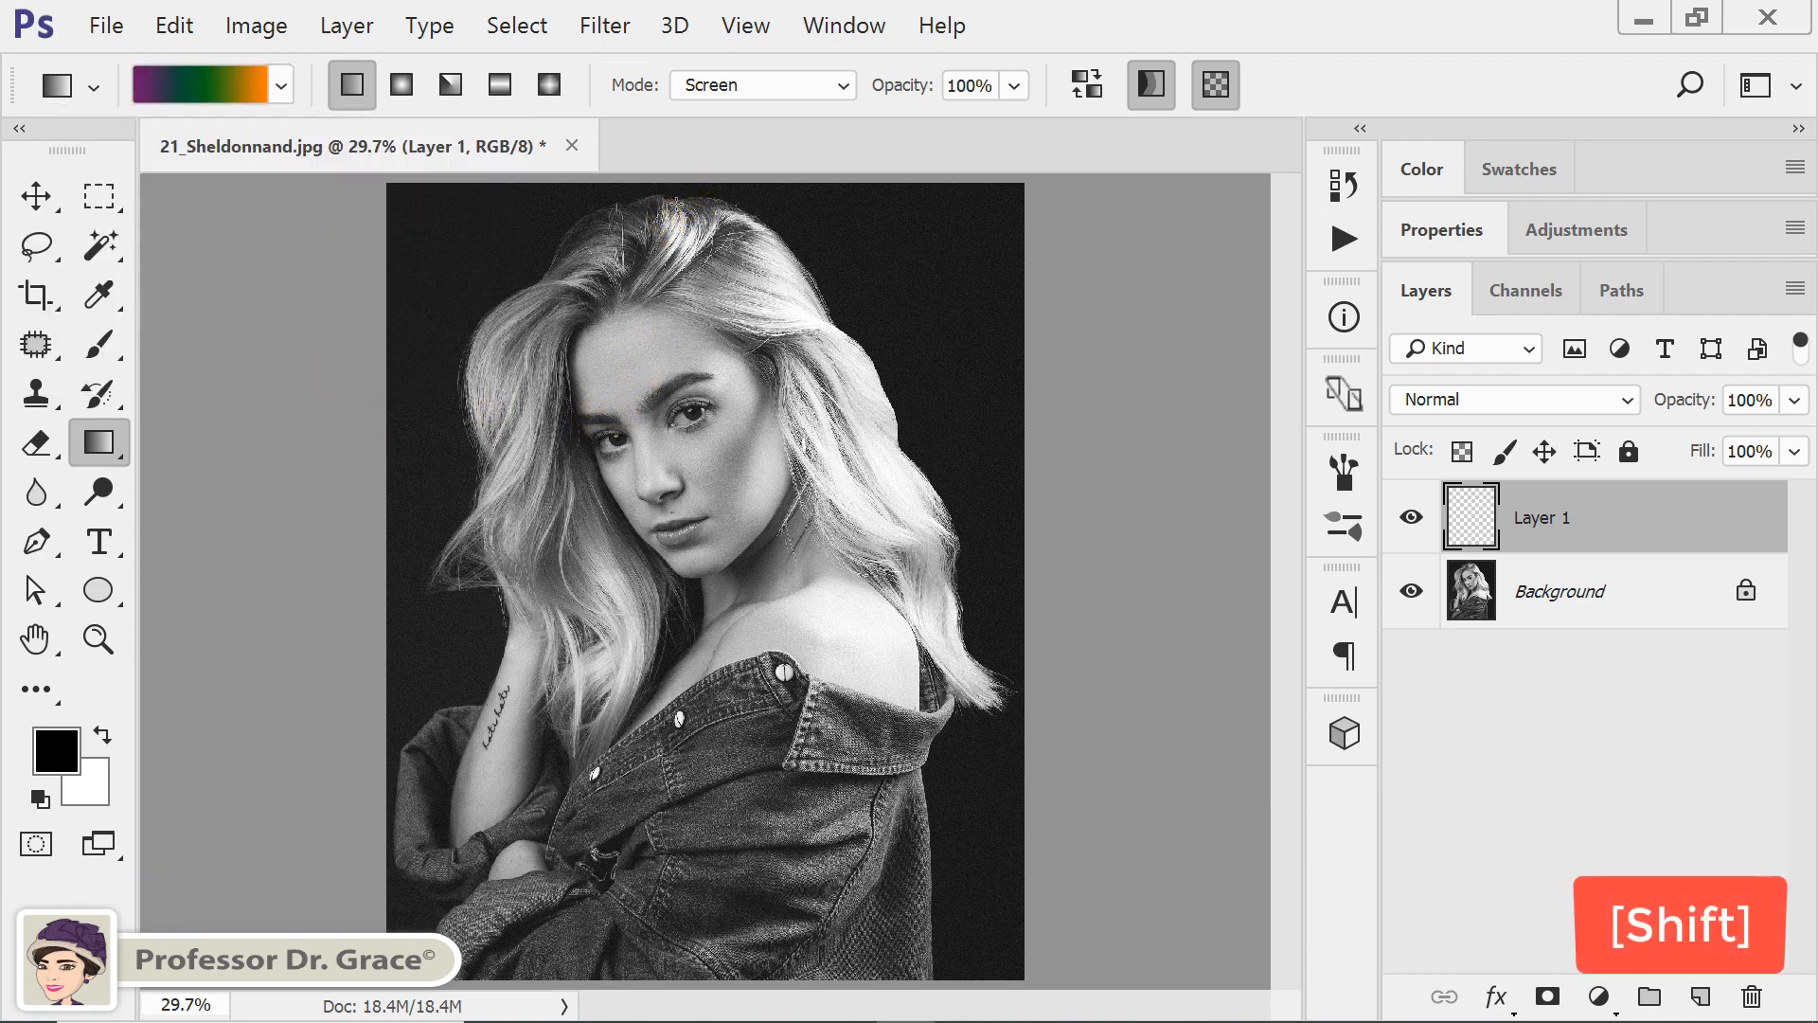
left_click_drag(676, 204, 685, 958)
Cycle the gradient layer's blend mode through Darken, Multiply, Color Burn, Linear Burn, Darker Color and Screen to Color Dodge.
key("v")
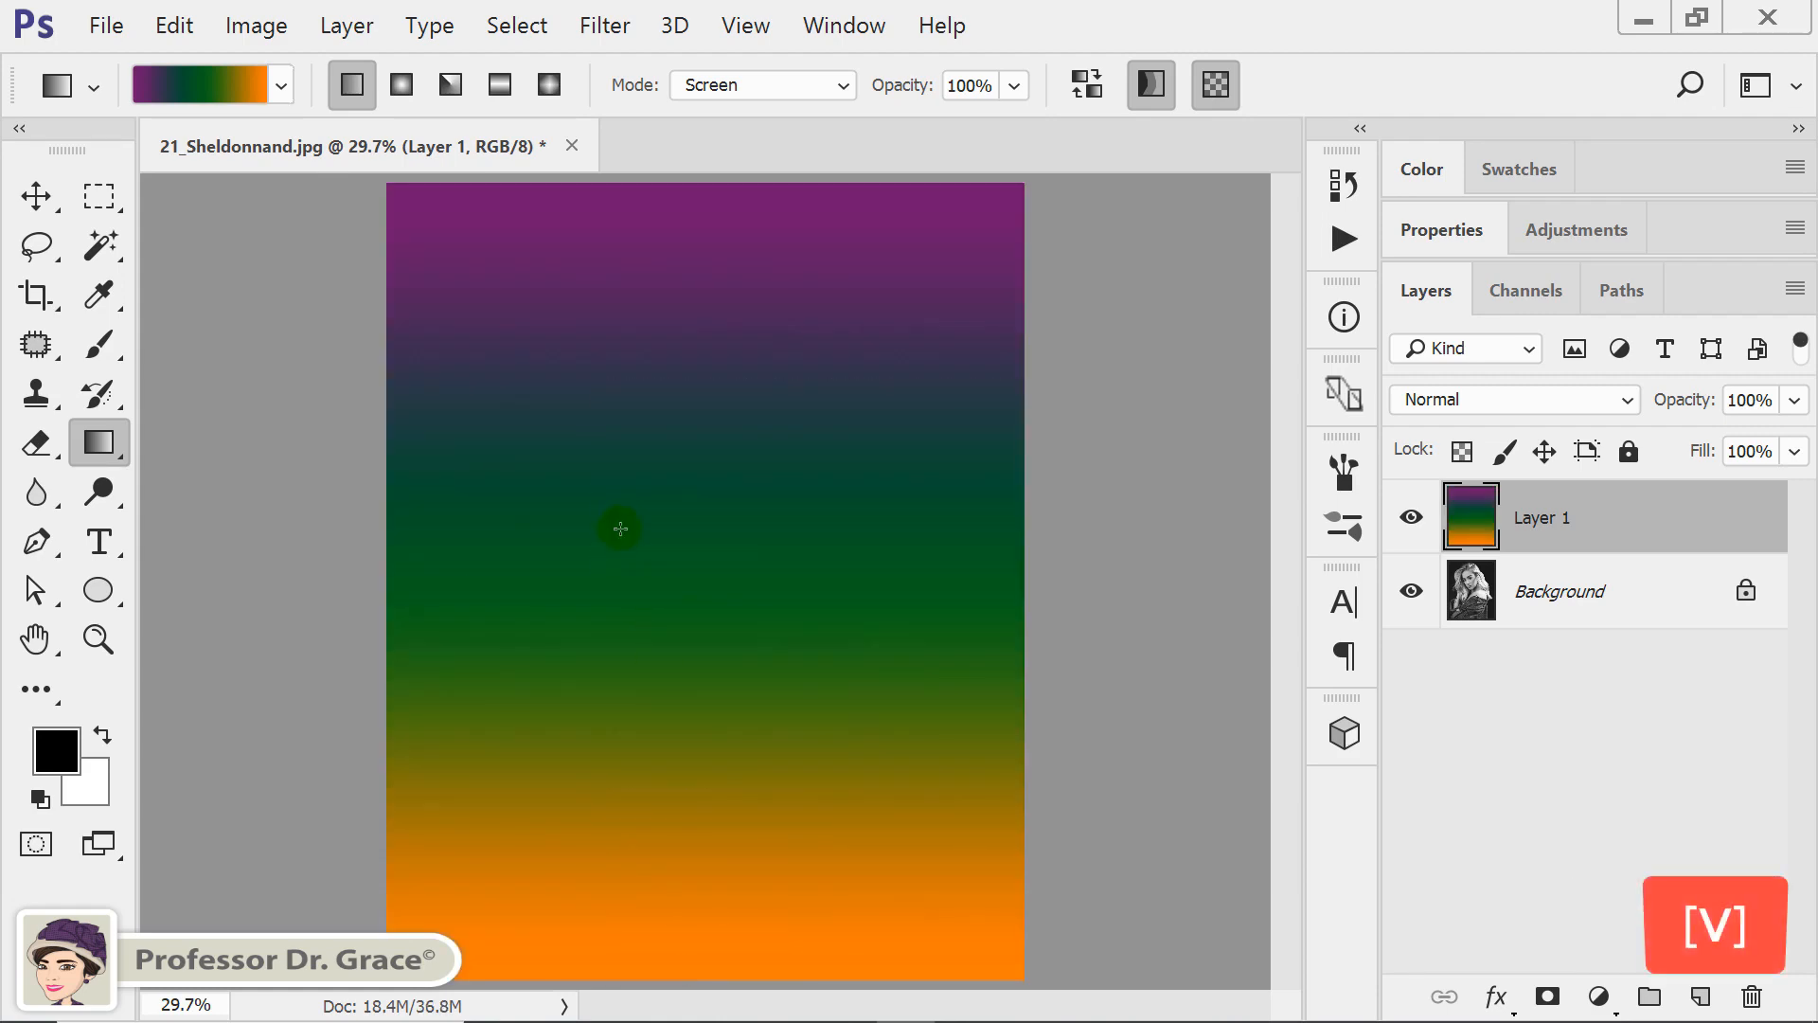
left_click(40, 192)
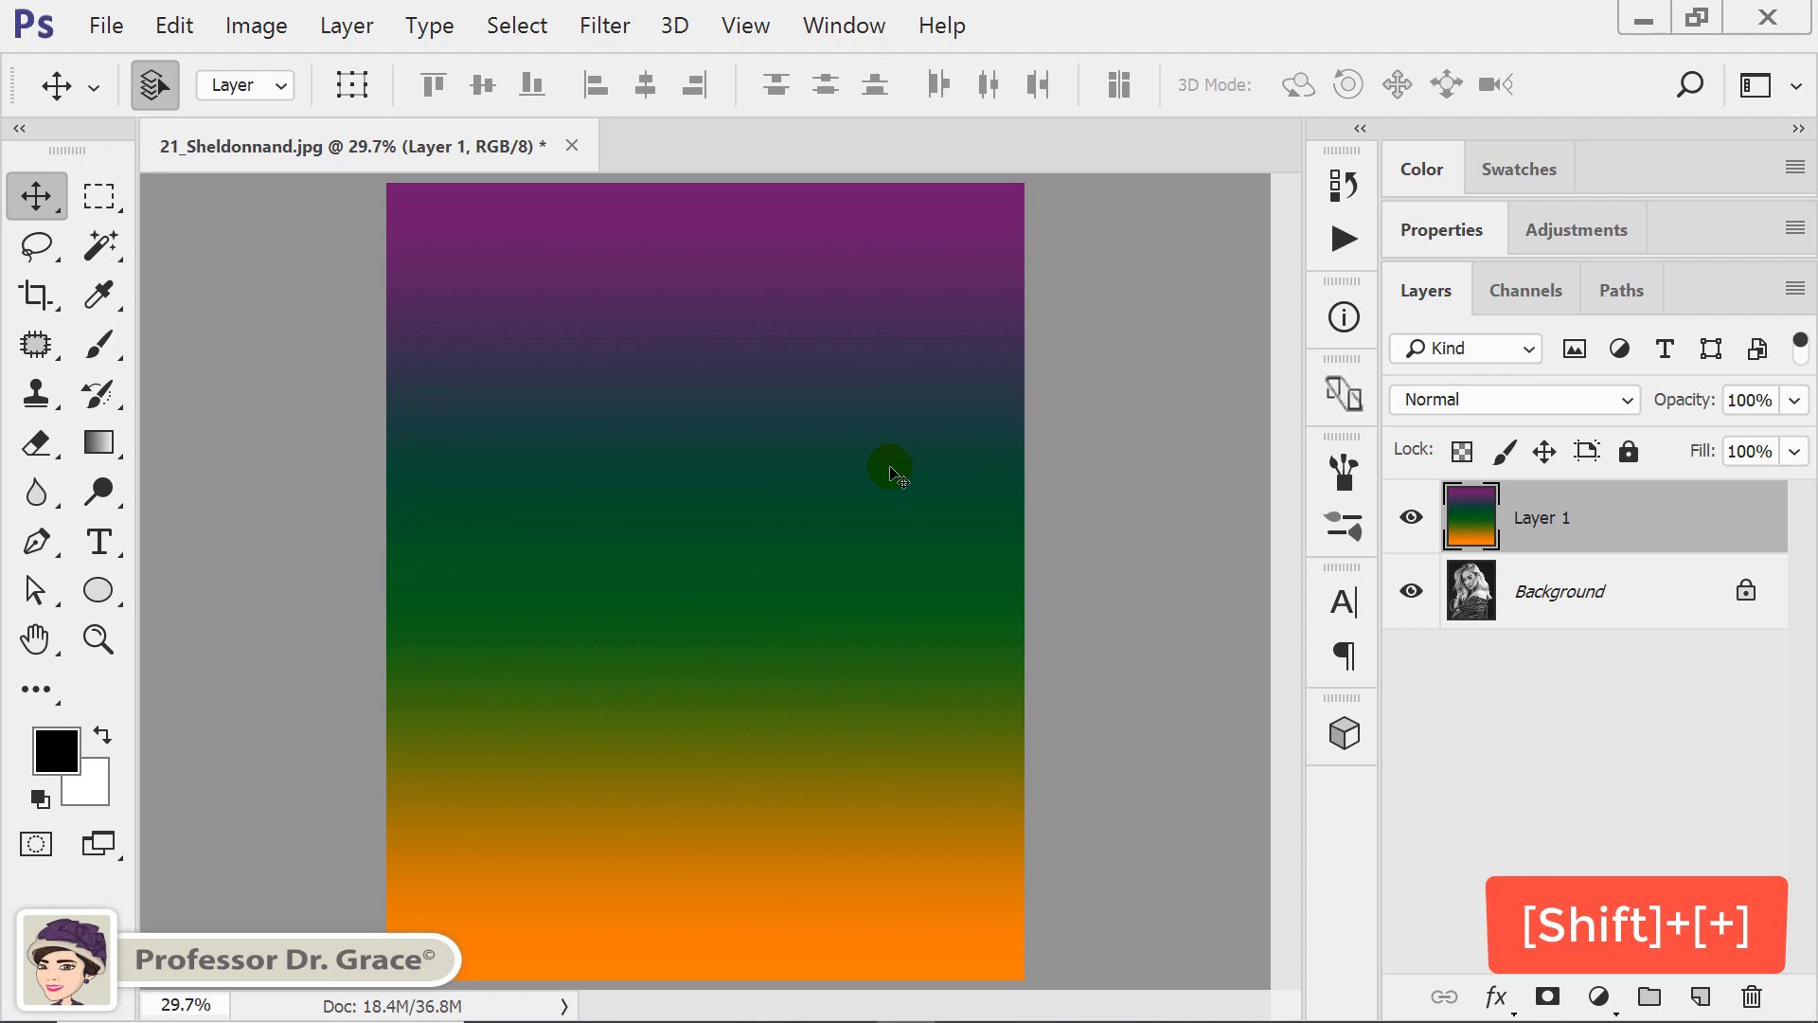
key("shift+plus")
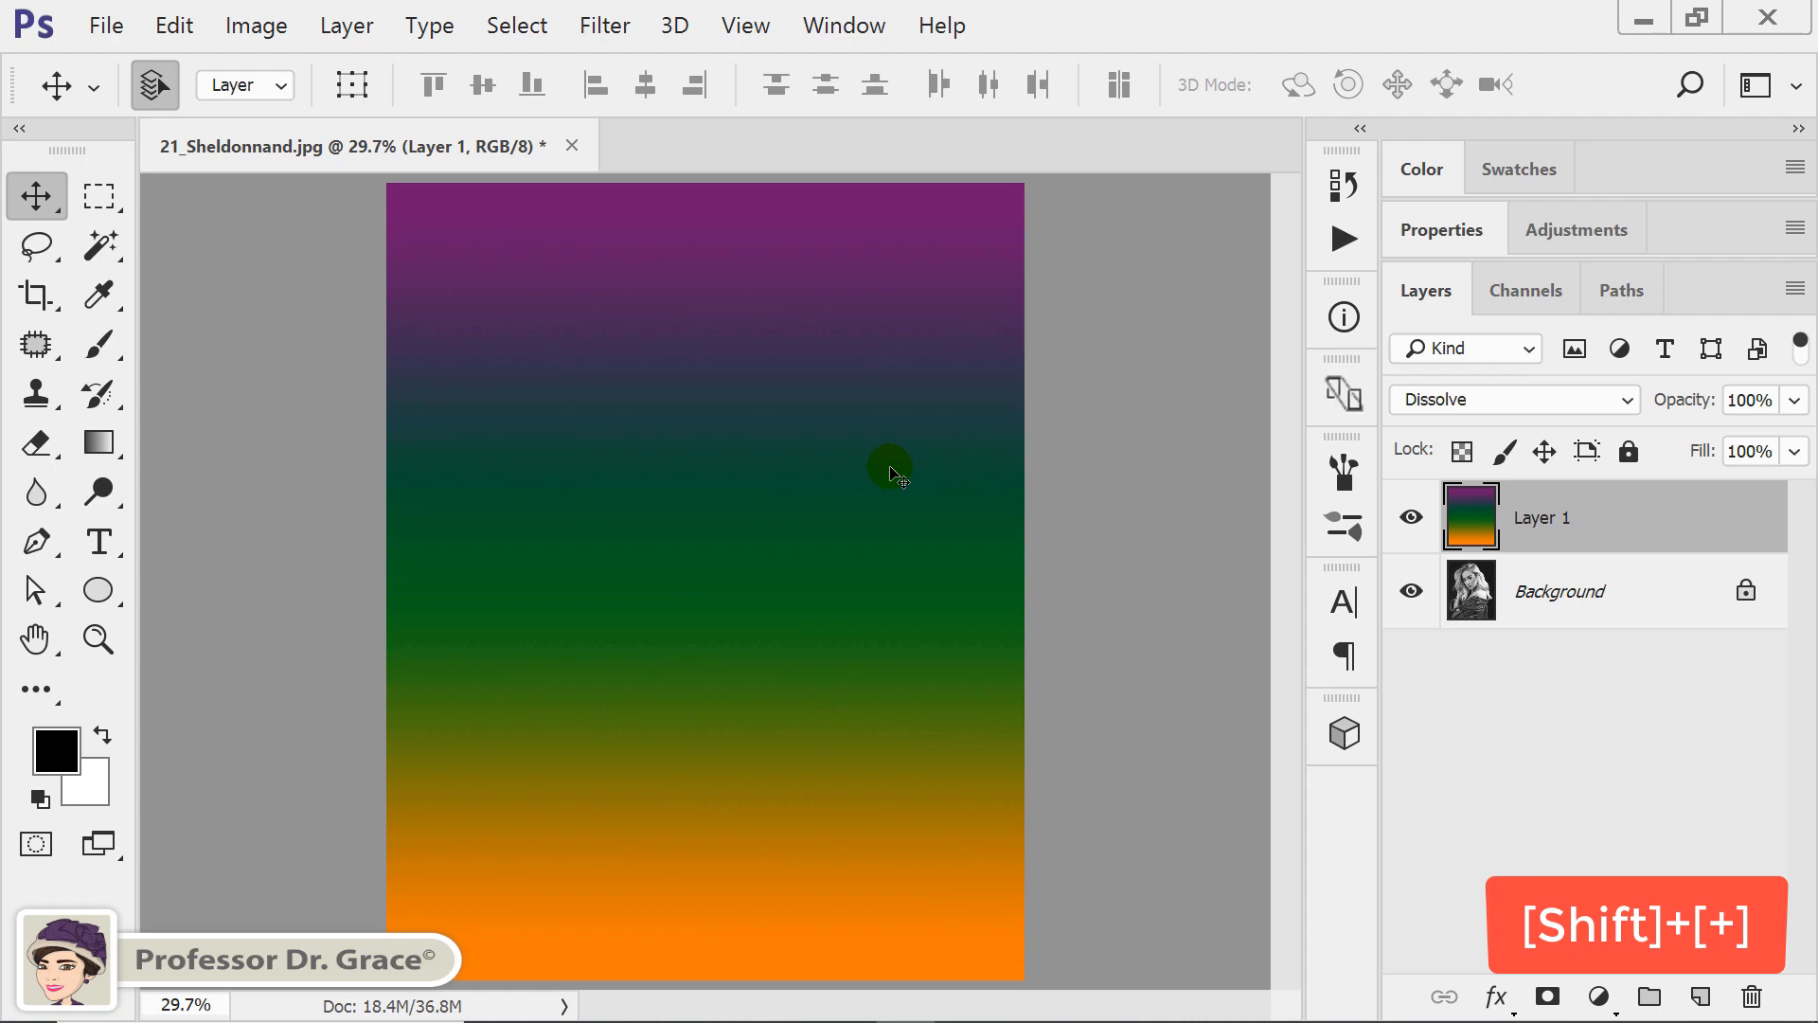
key("shift+plus")
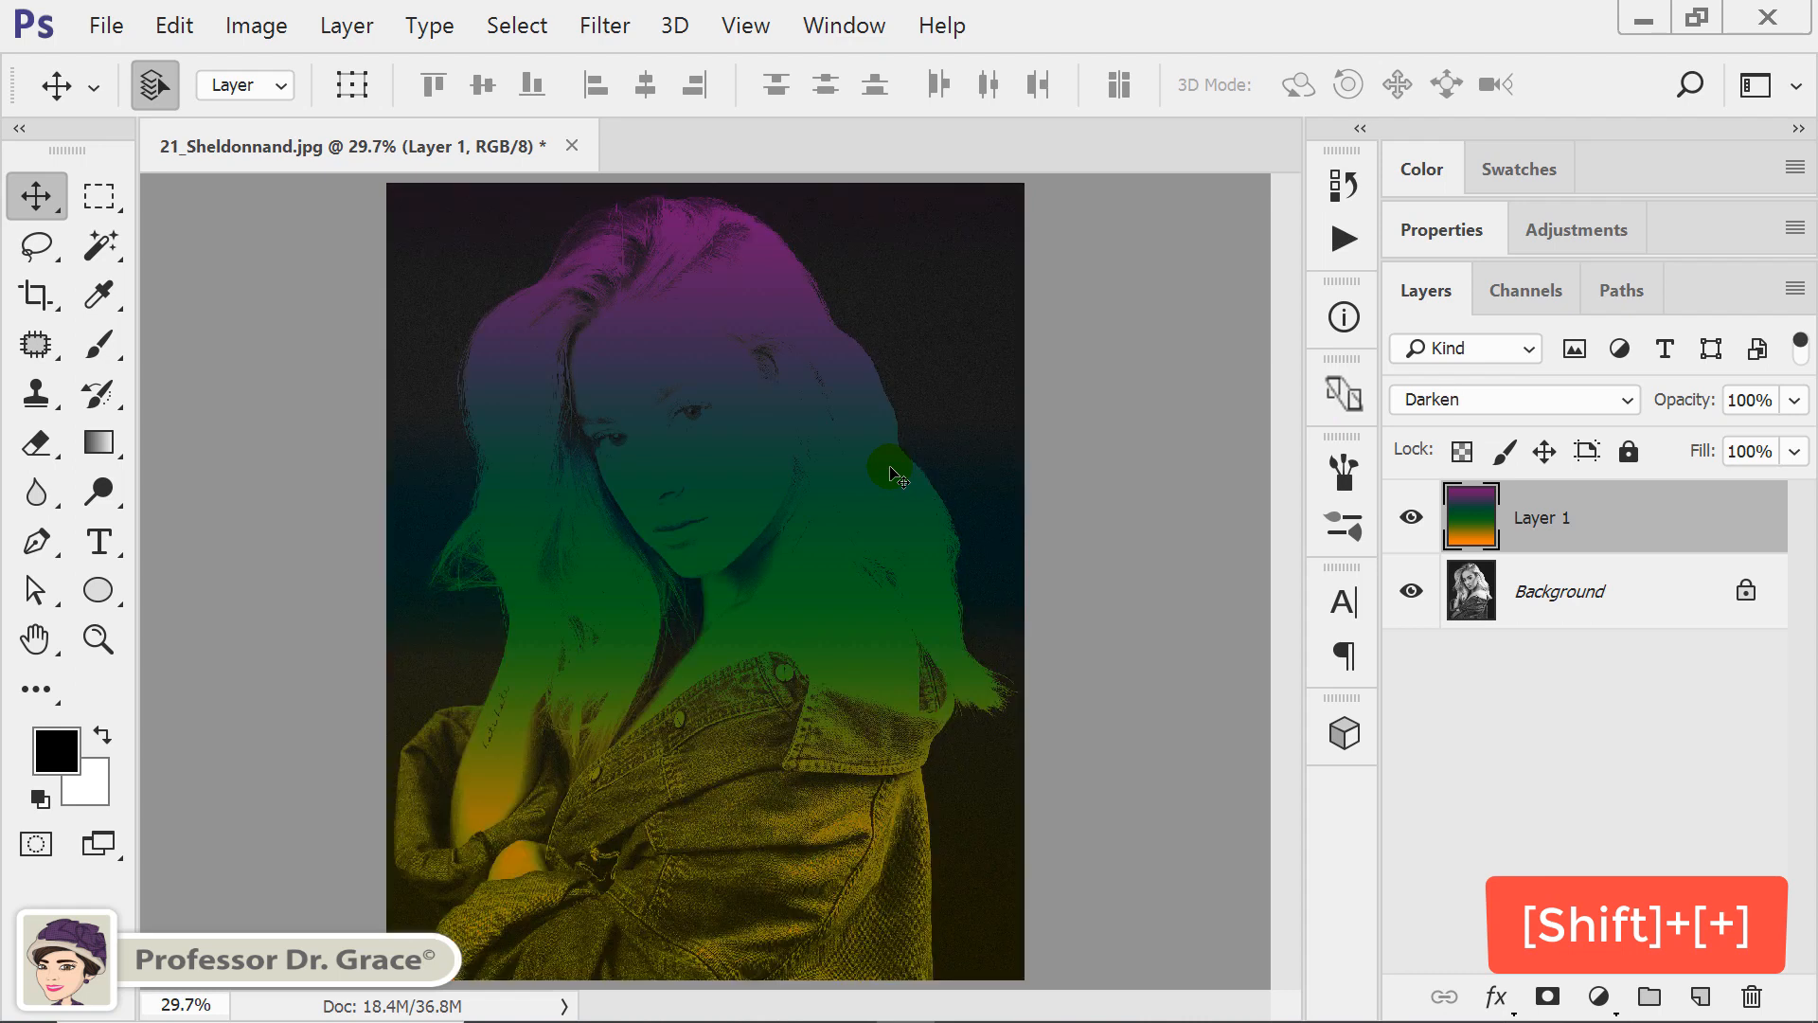
key("shift+plus")
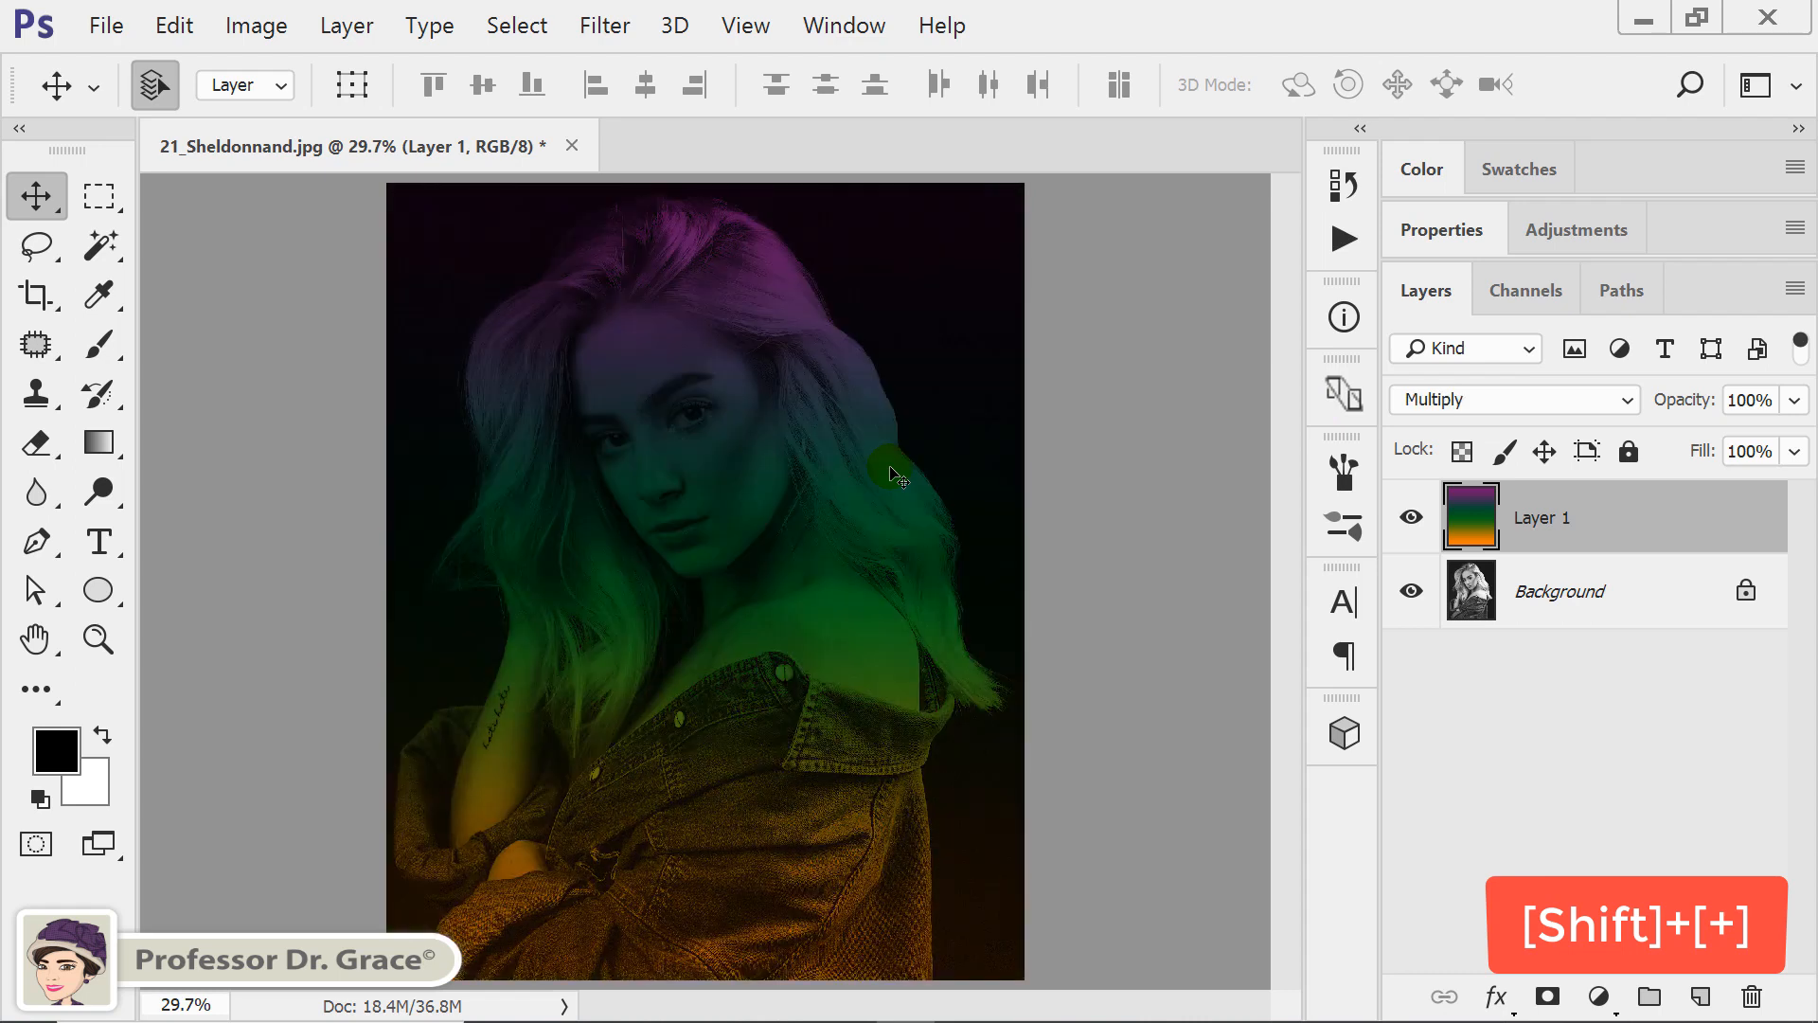
key("shift+plus")
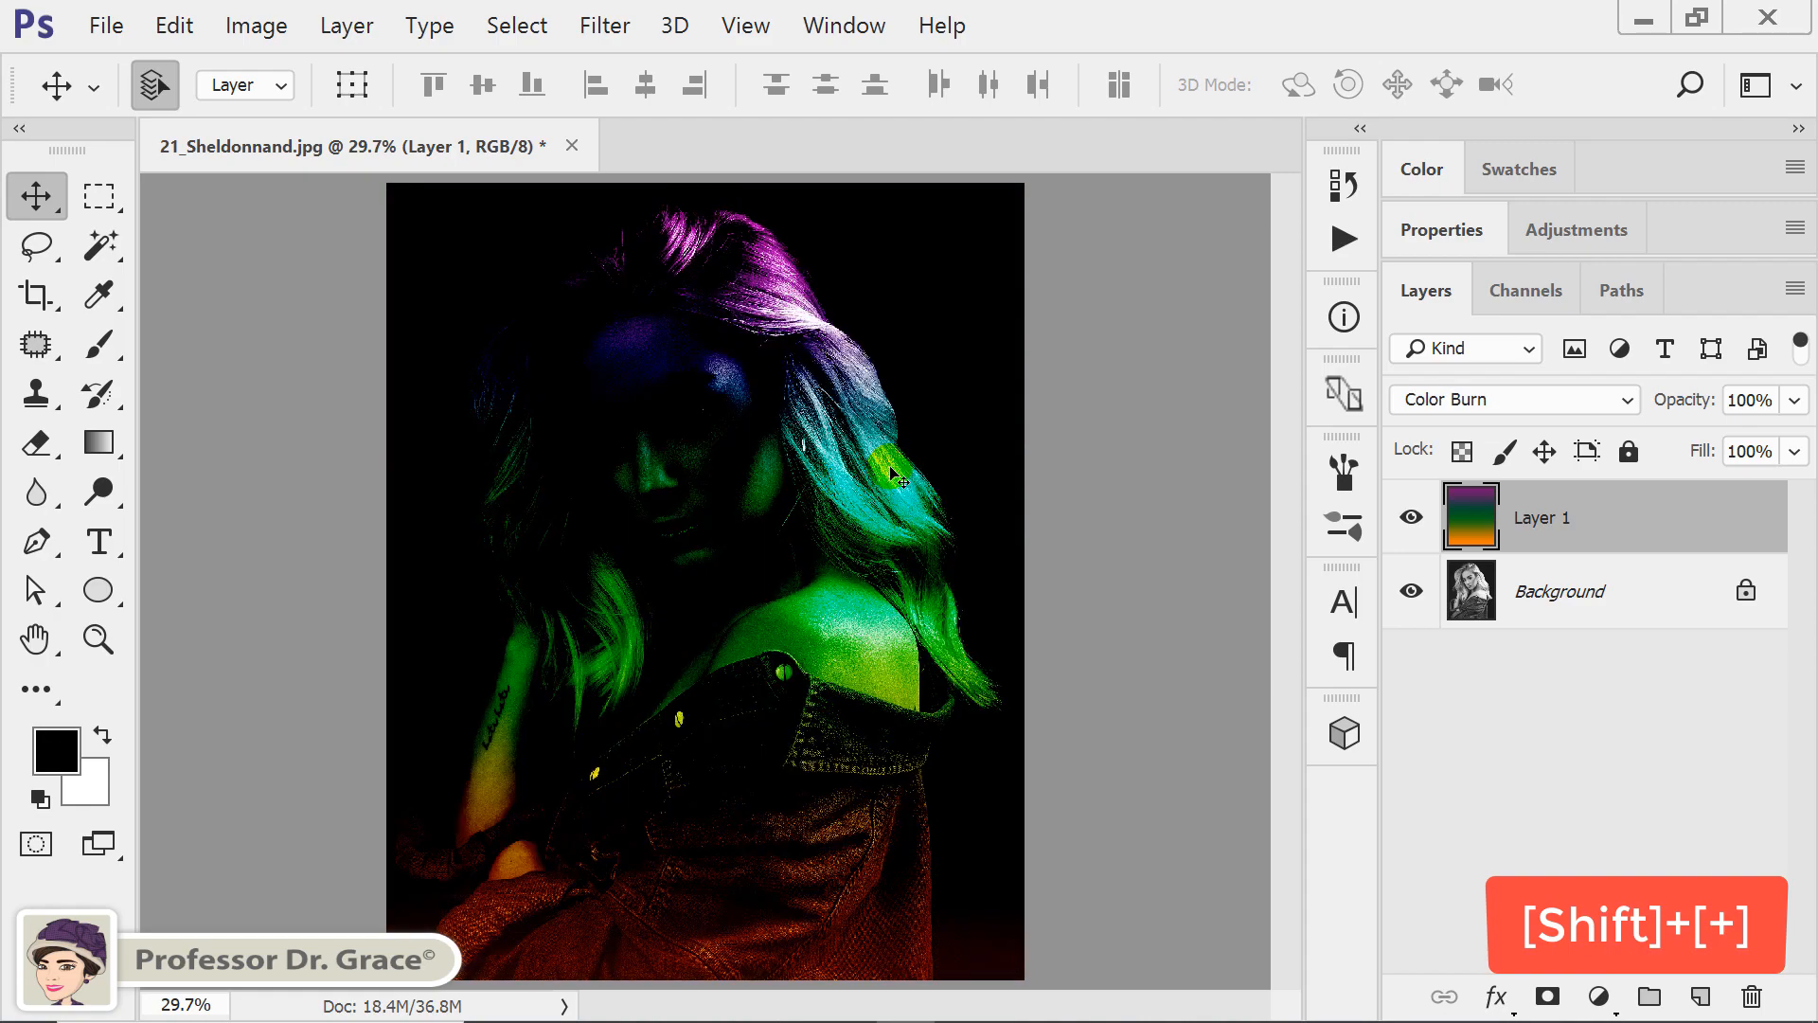
key("shift+plus")
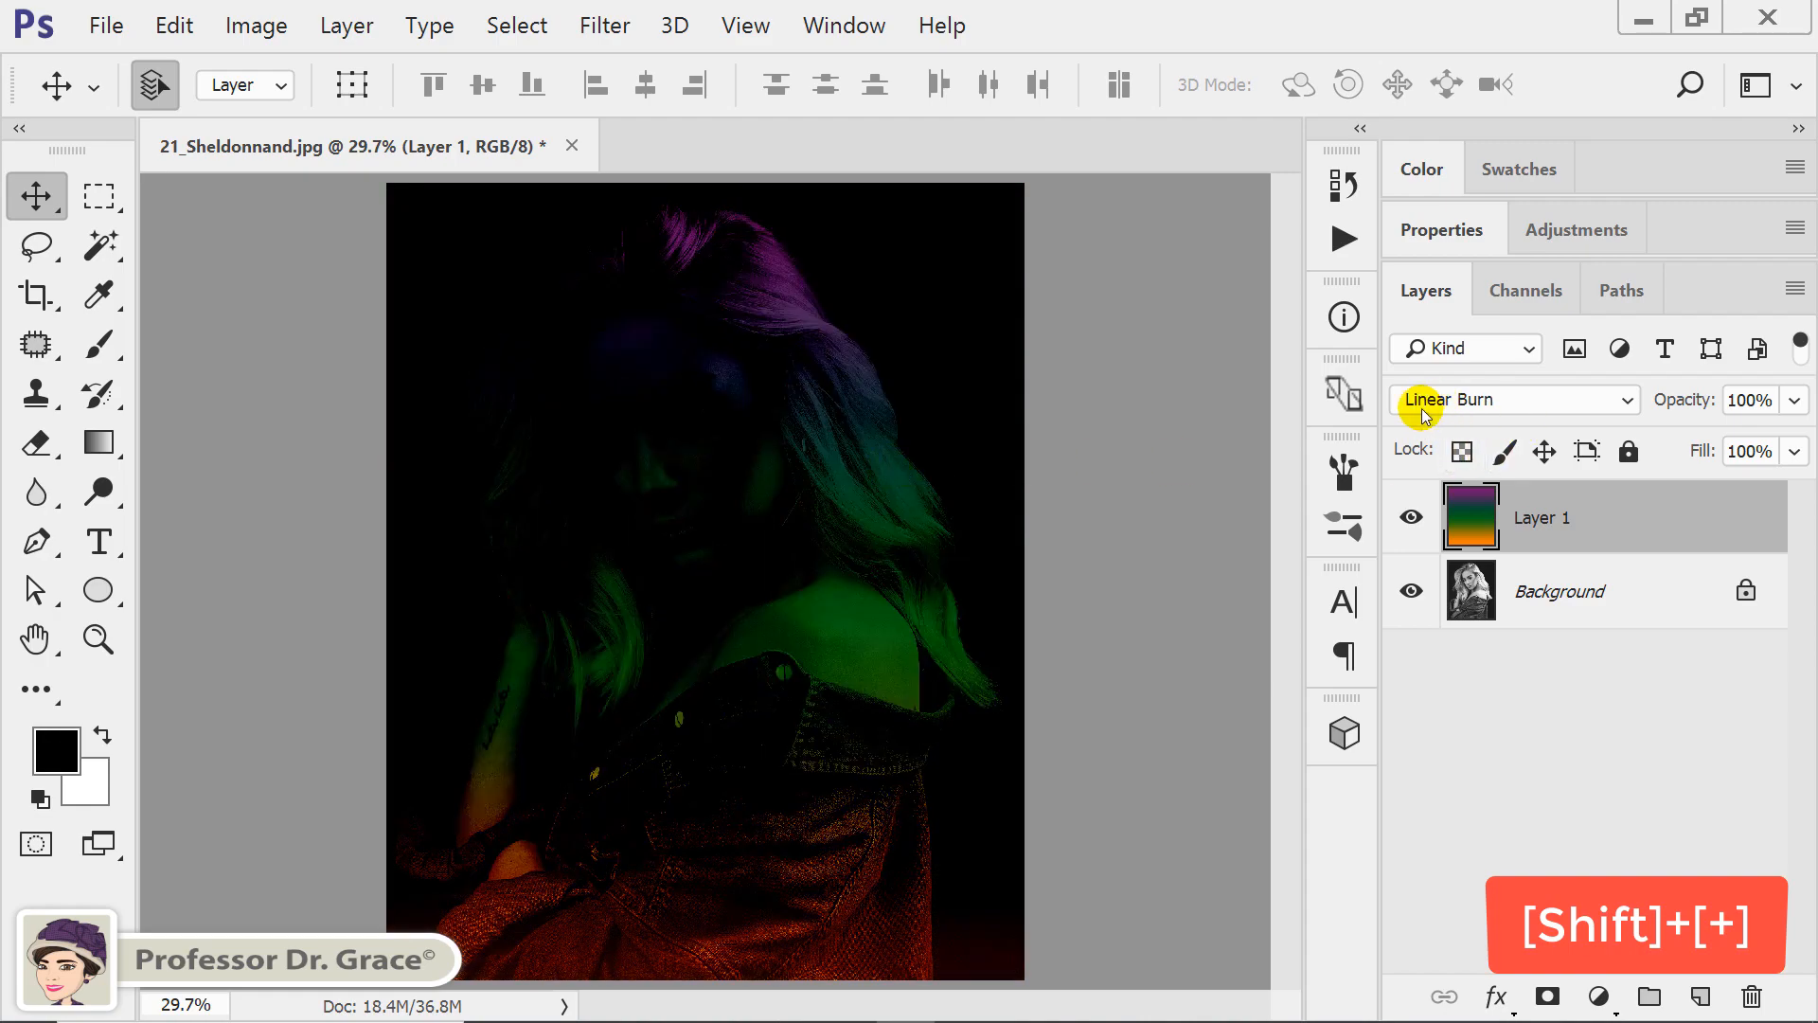
key("shift+minus")
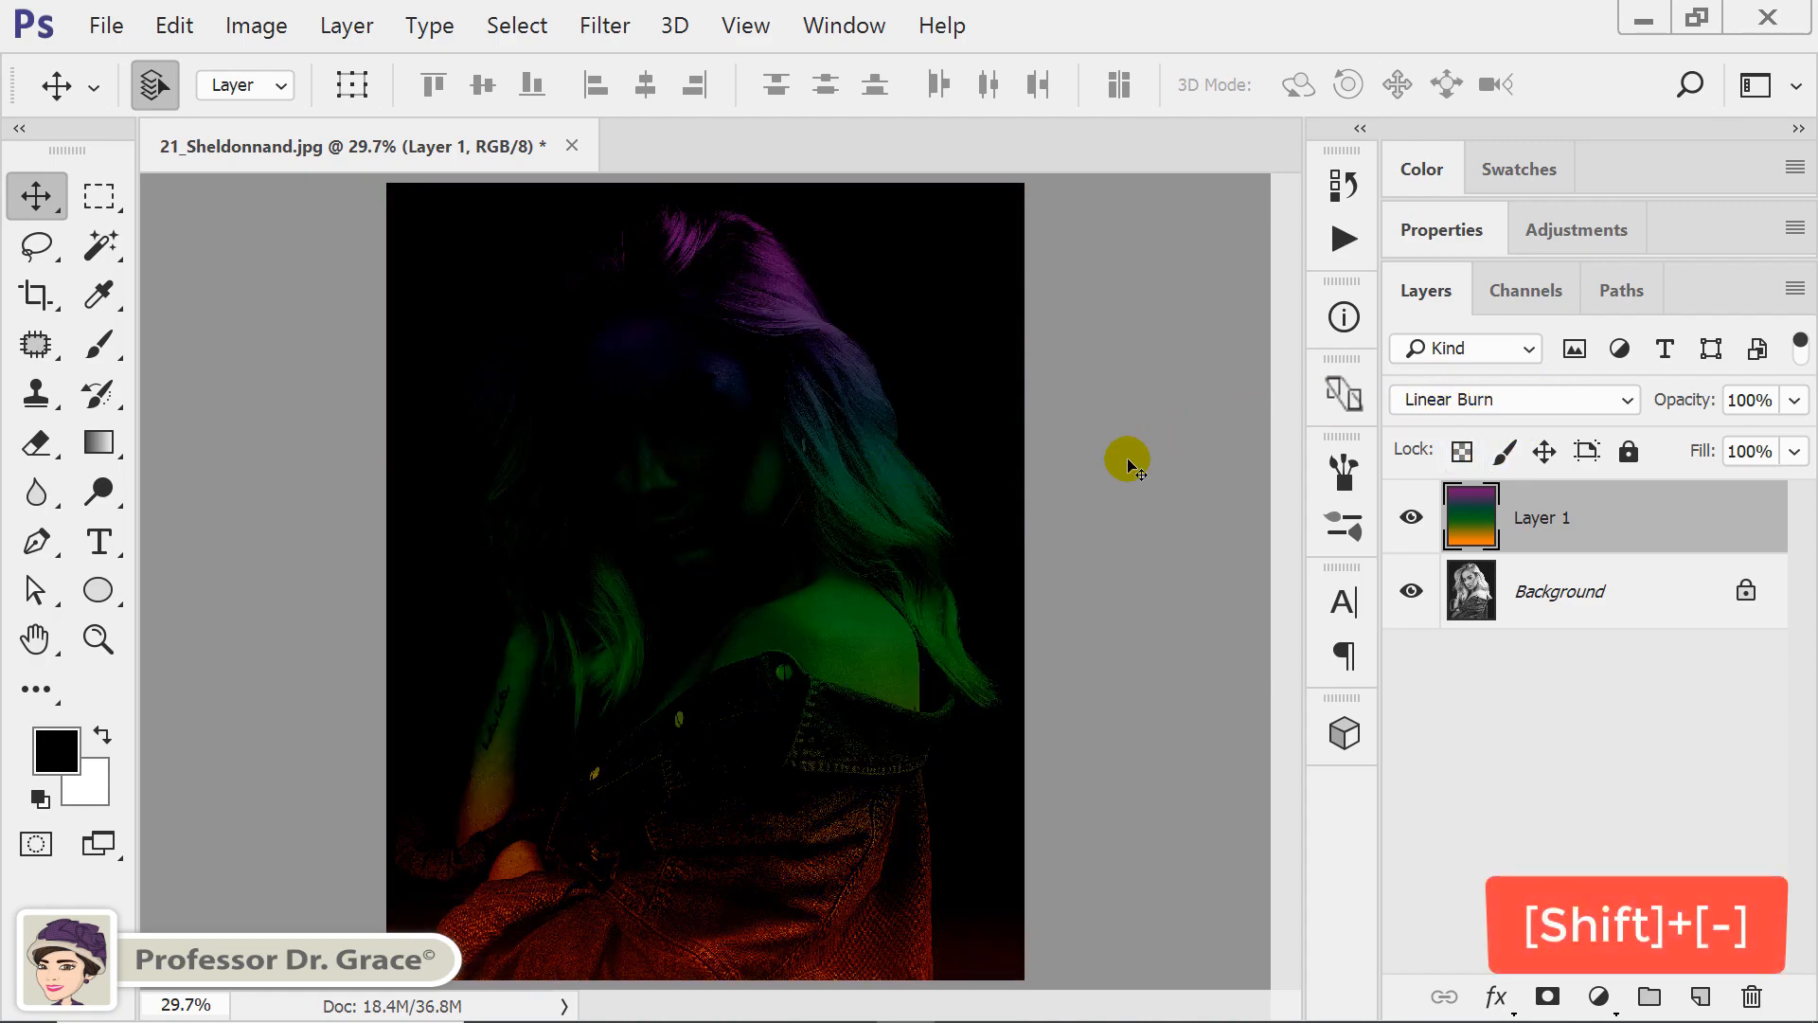
key("shift+plus")
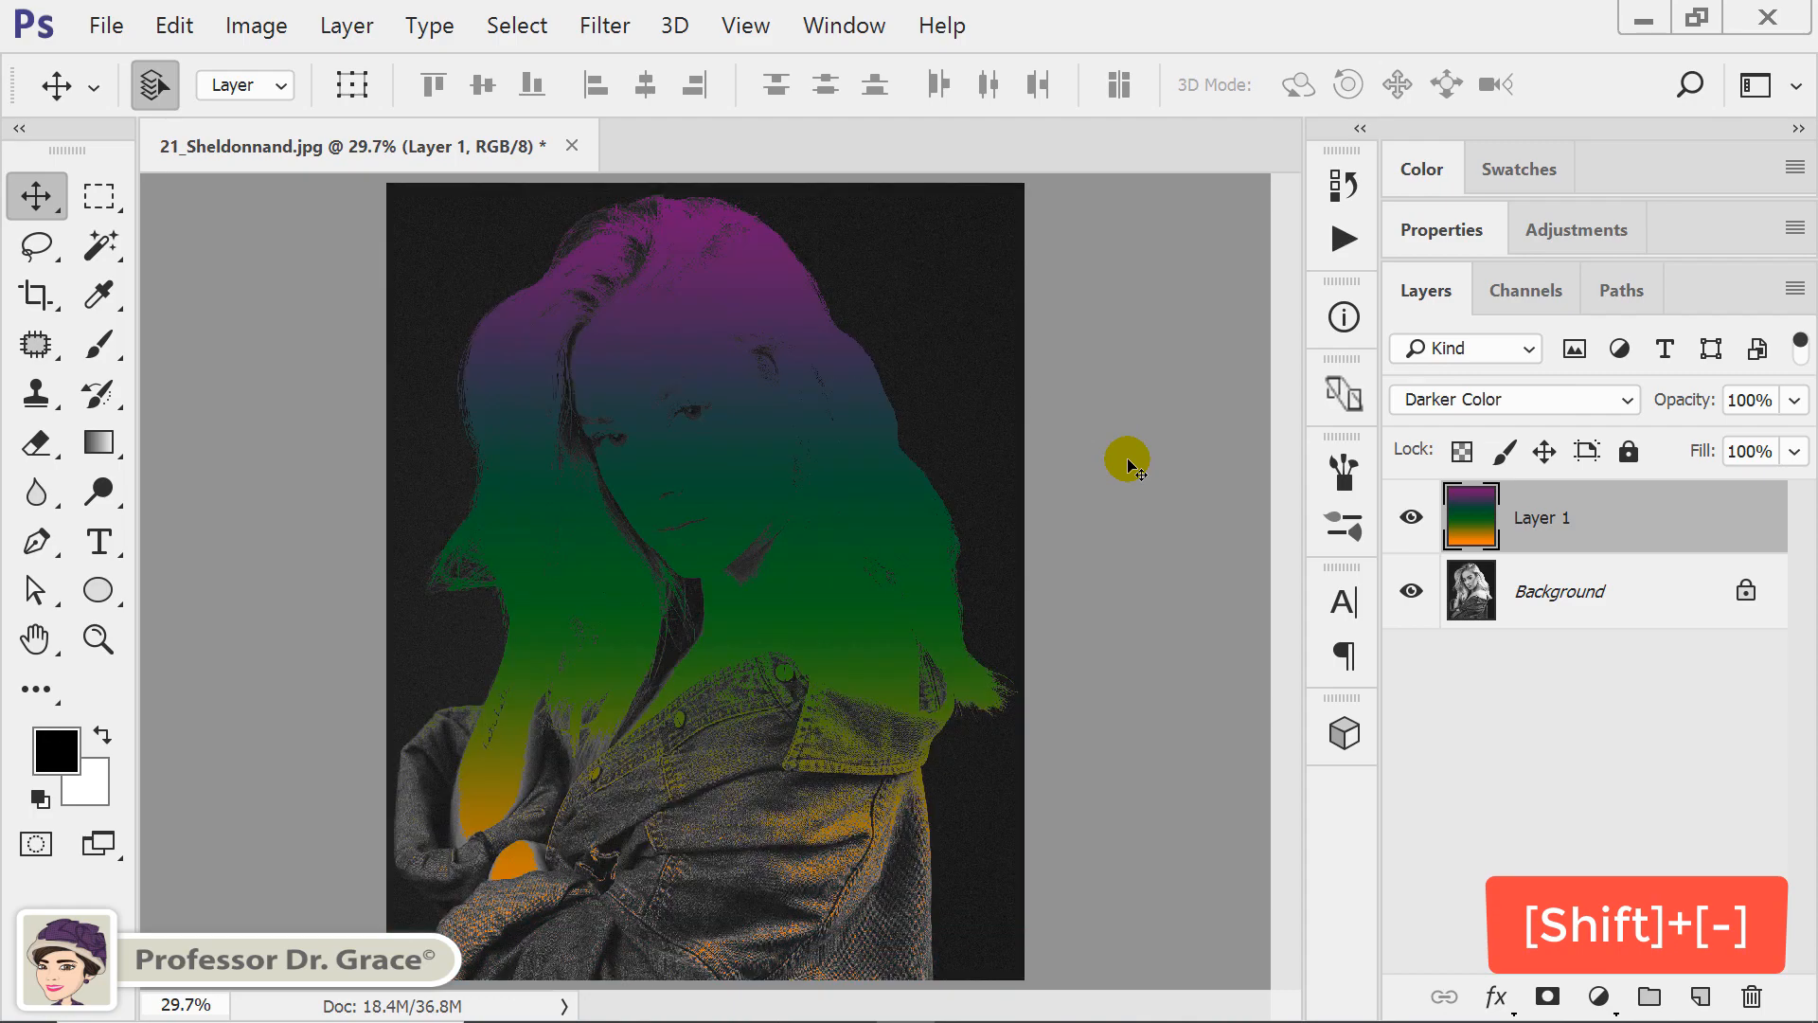
key("shift+plus")
key("shift+plus")
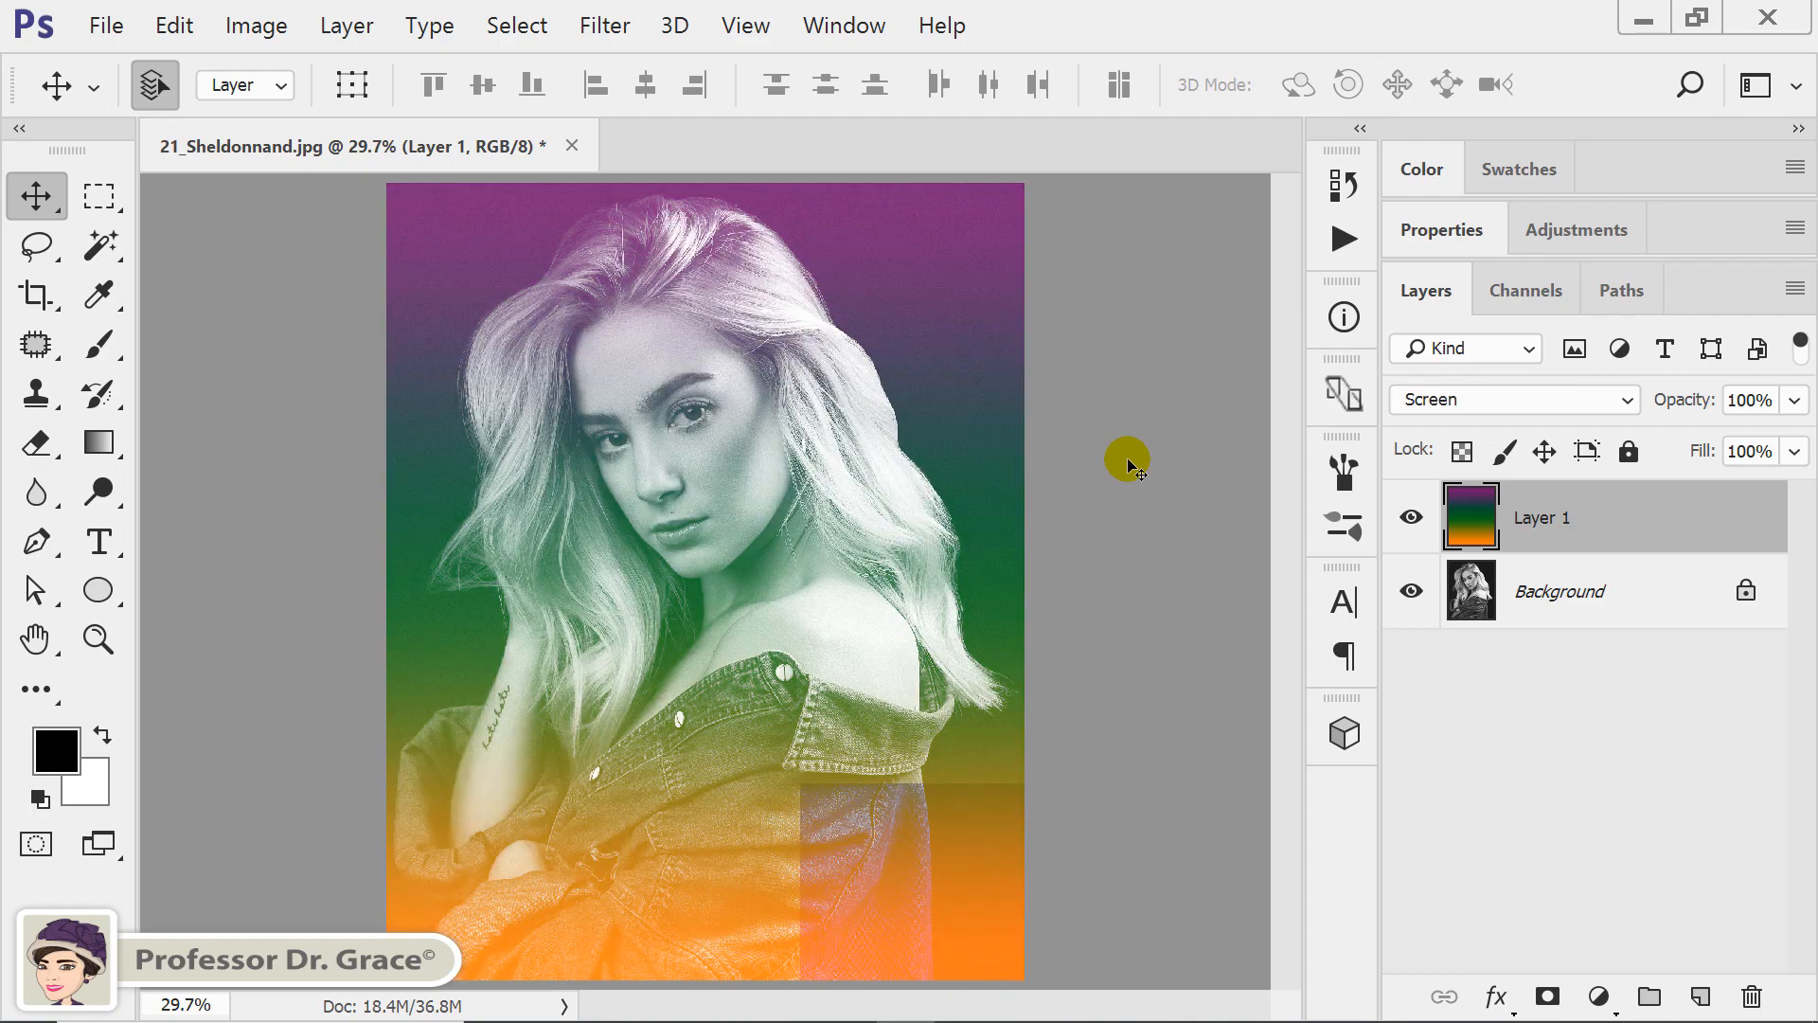
Cycle the gradient layer's blend mode forward from Linear Dodge (Add) through Overlay, Hard Light, Vivid Light, Pin Light, Difference and Subtract to Hue.
key("shift+plus")
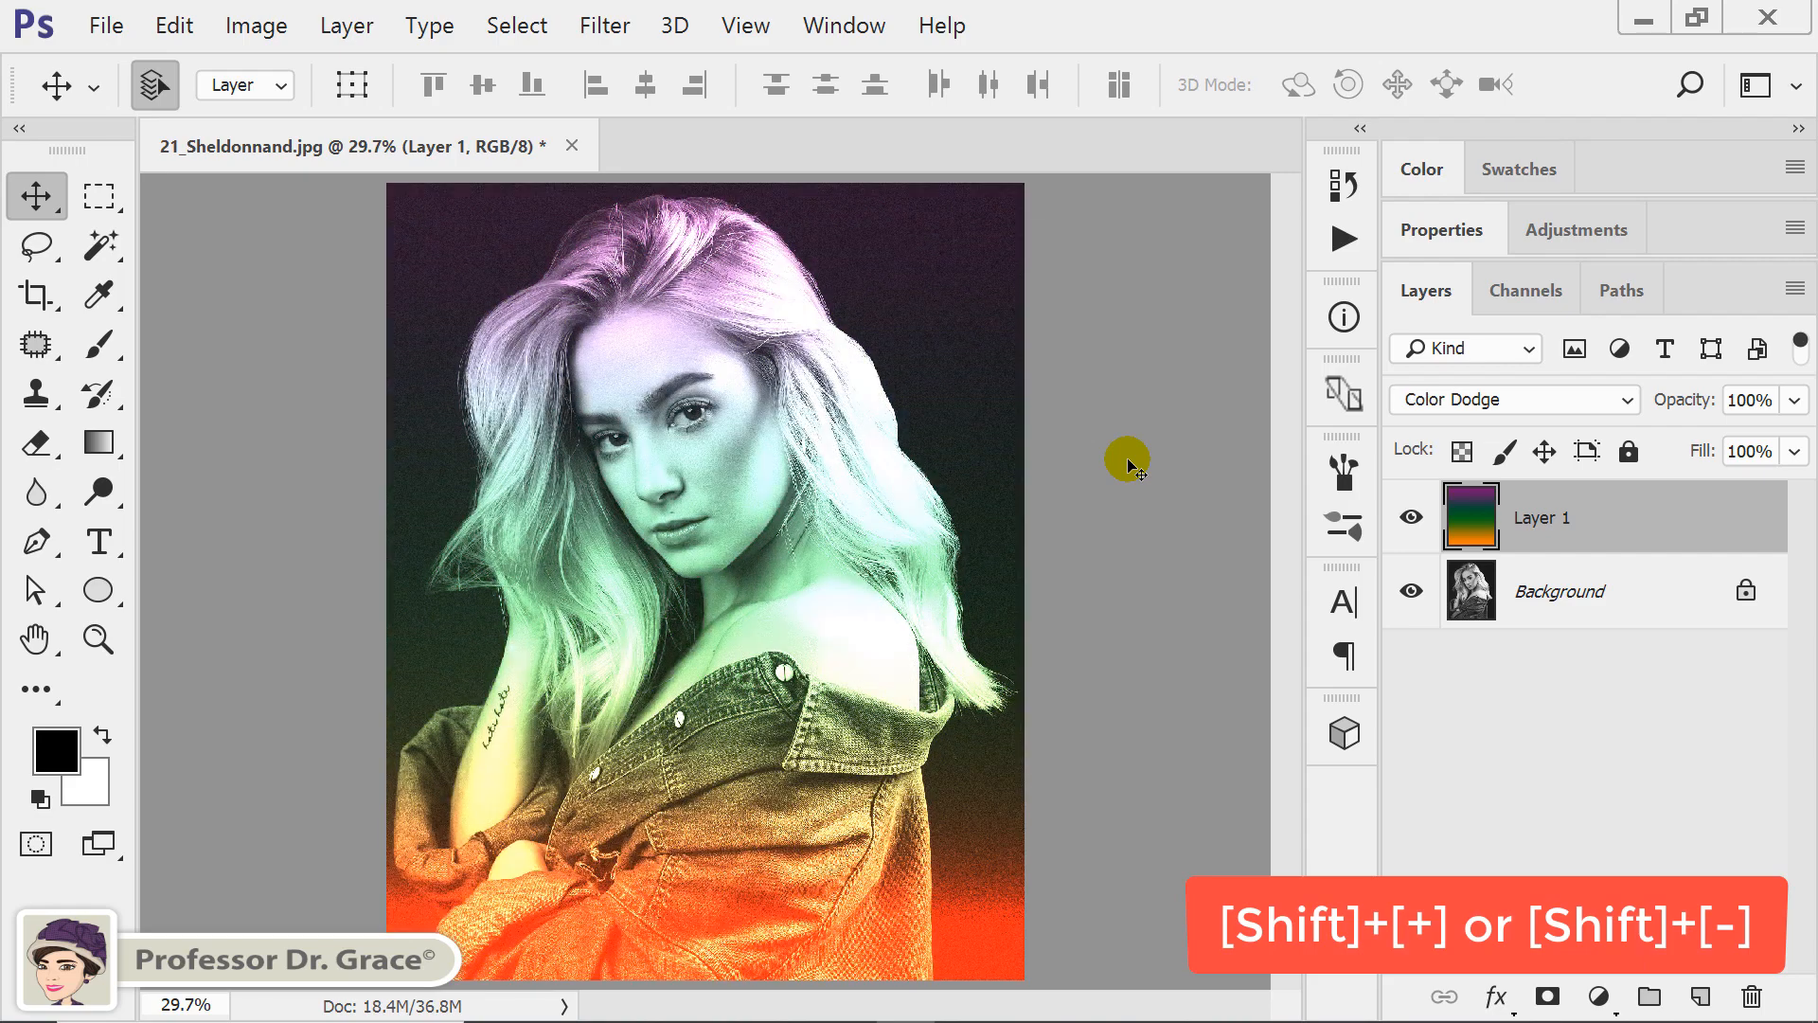
key("shift+plus")
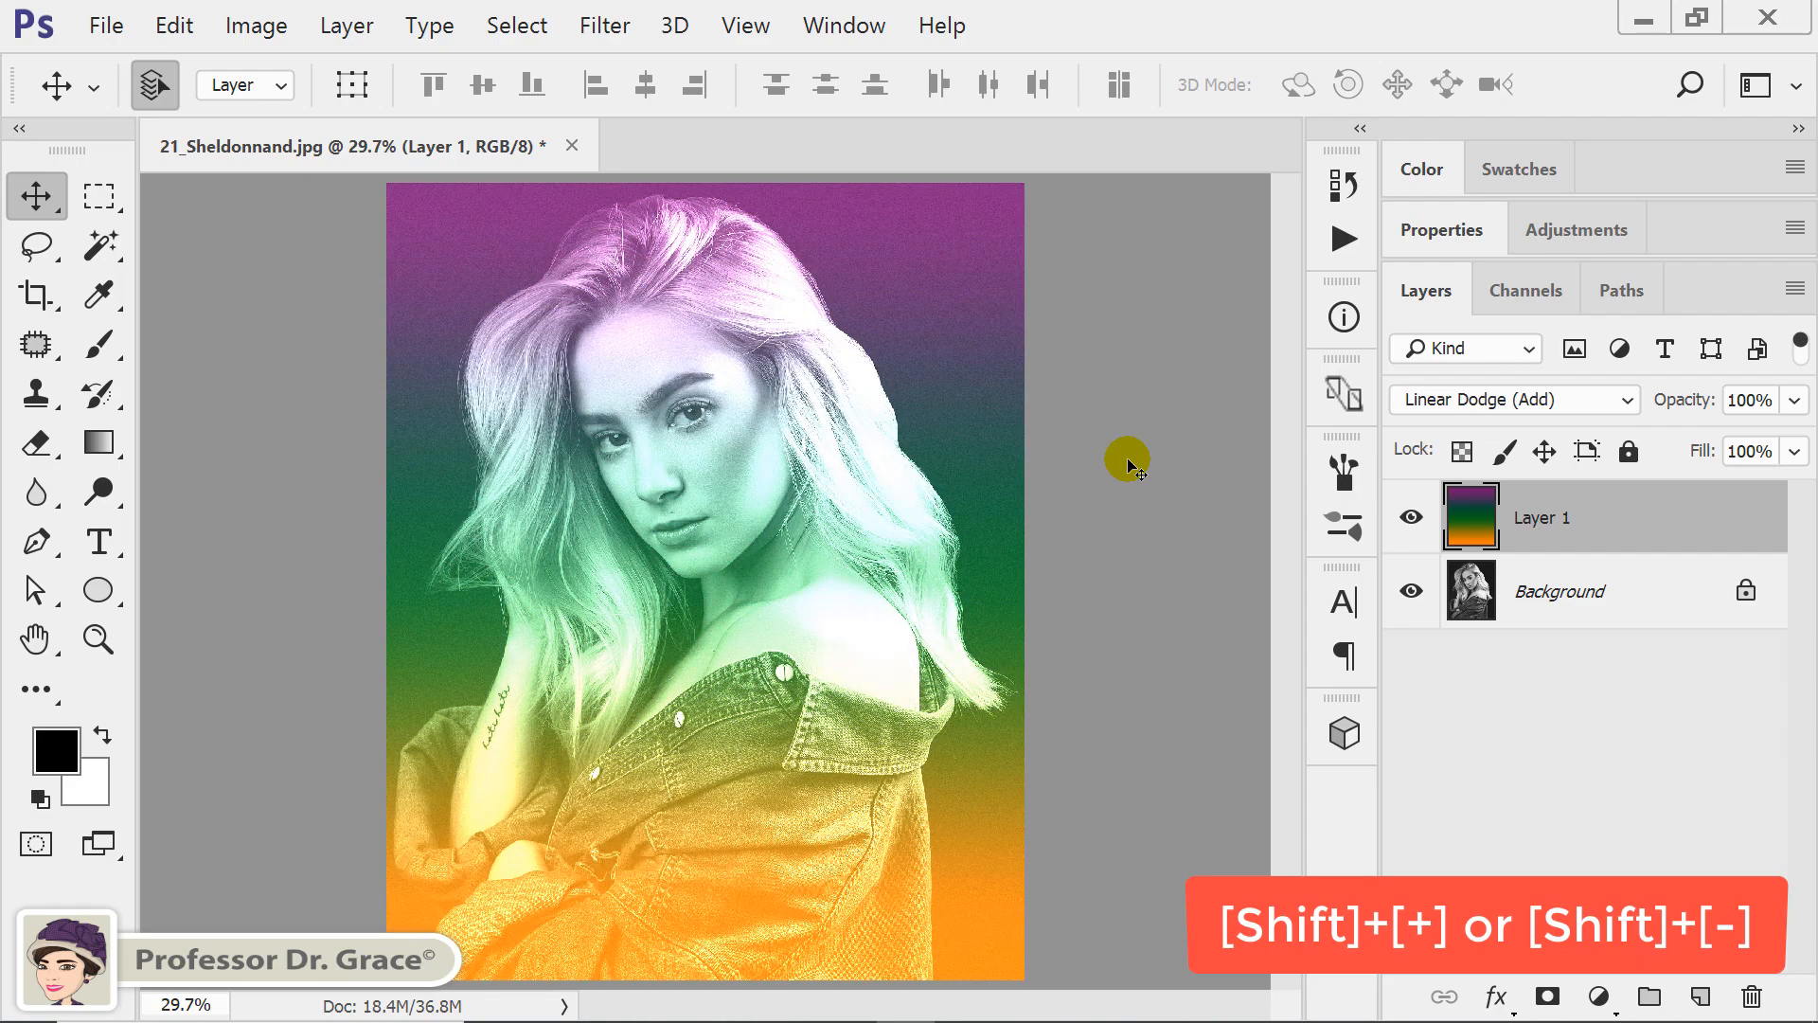
key("shift+plus")
key("shift+plus")
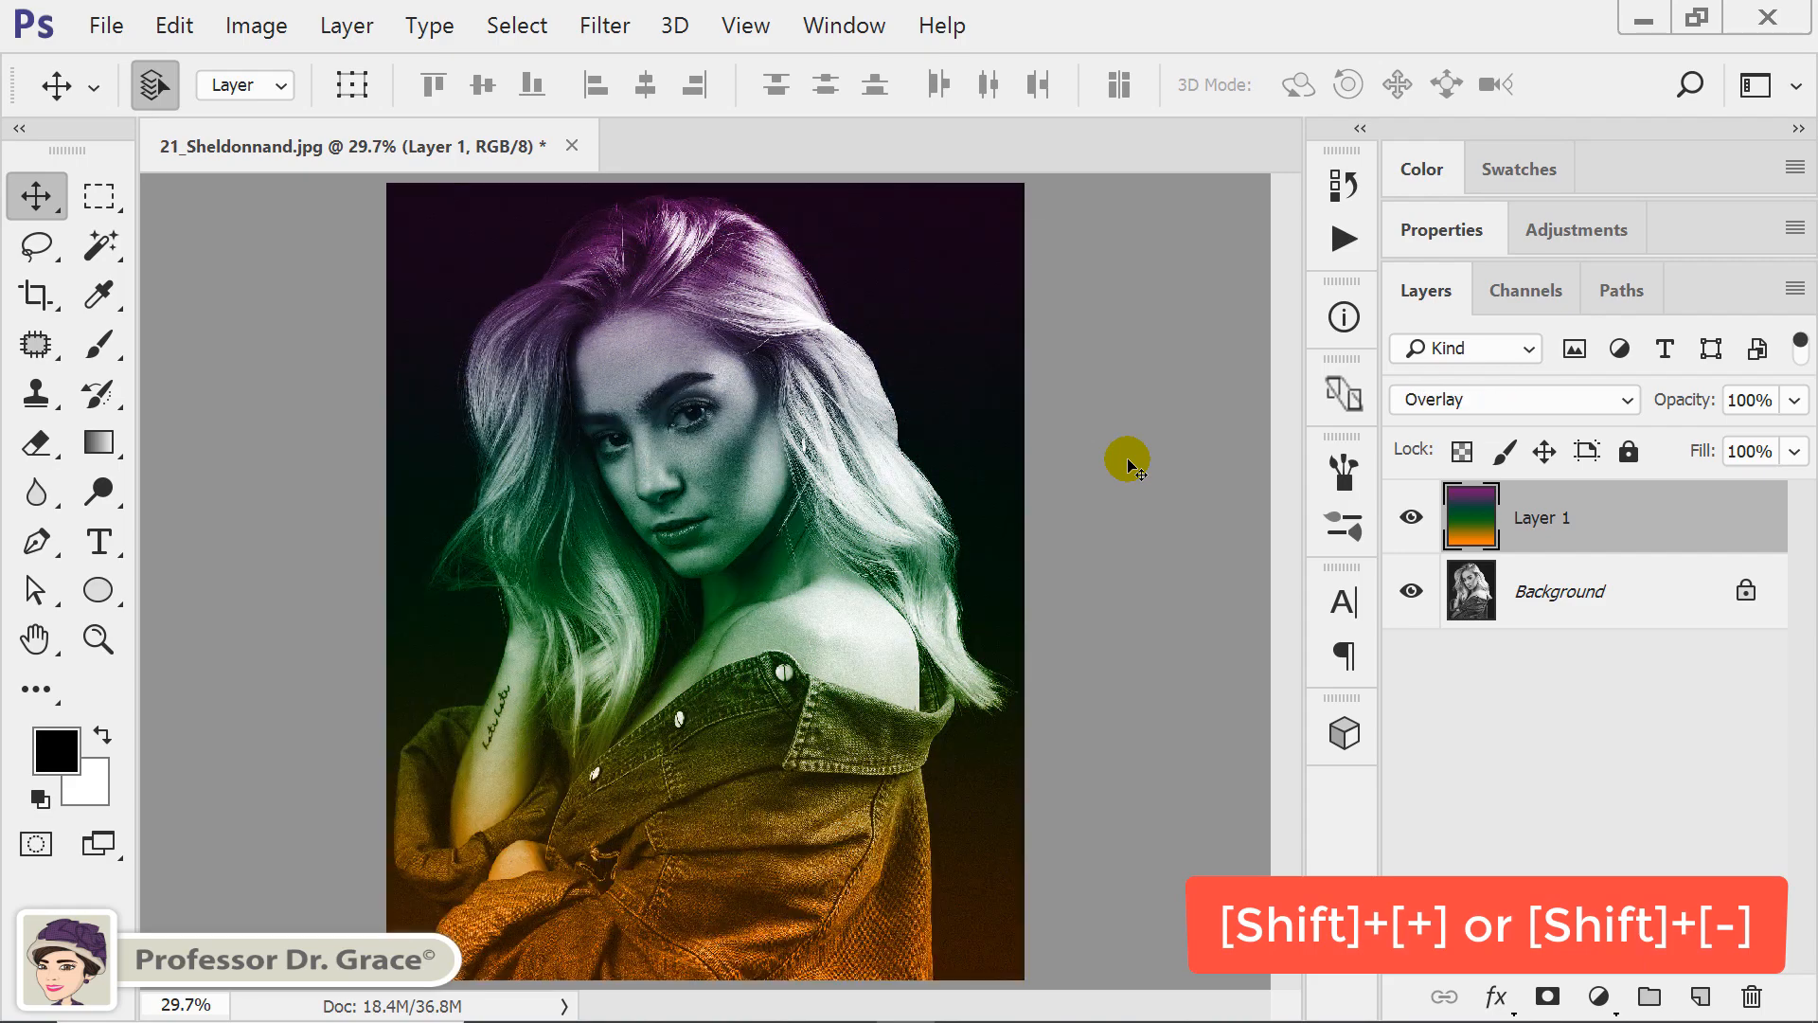
key("shift+plus")
key("shift+plus")
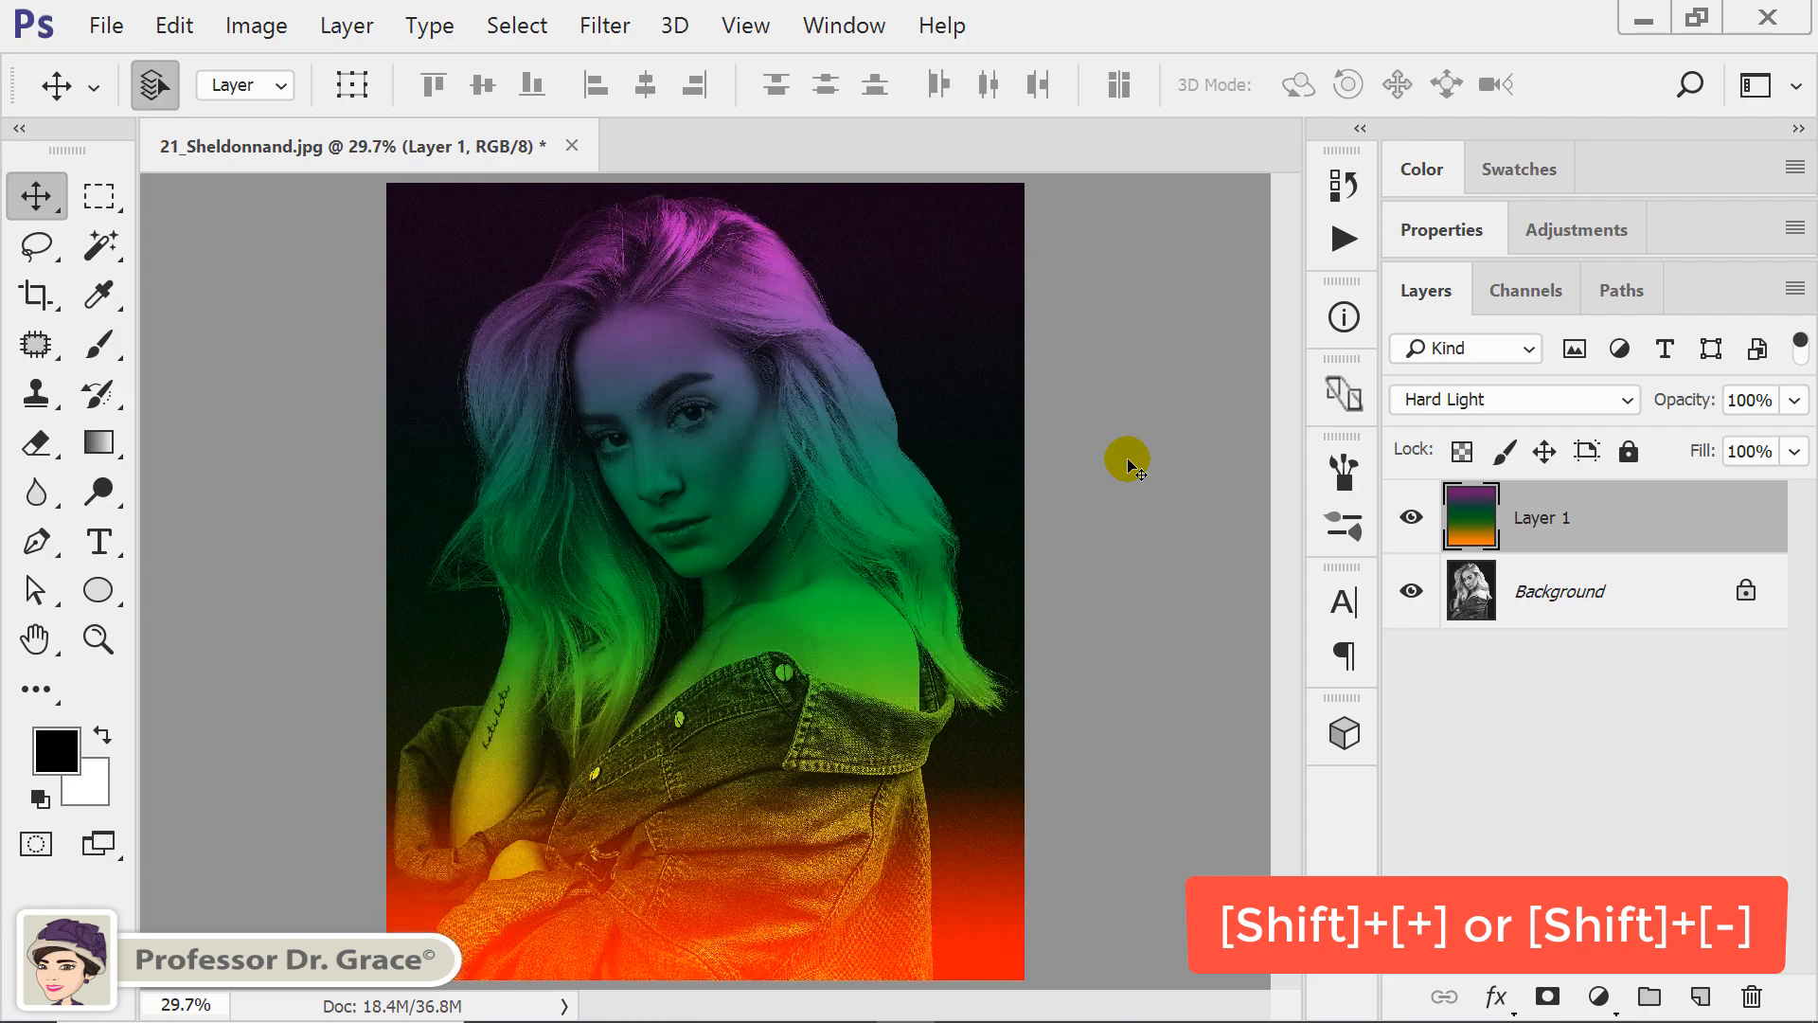
key("shift+plus")
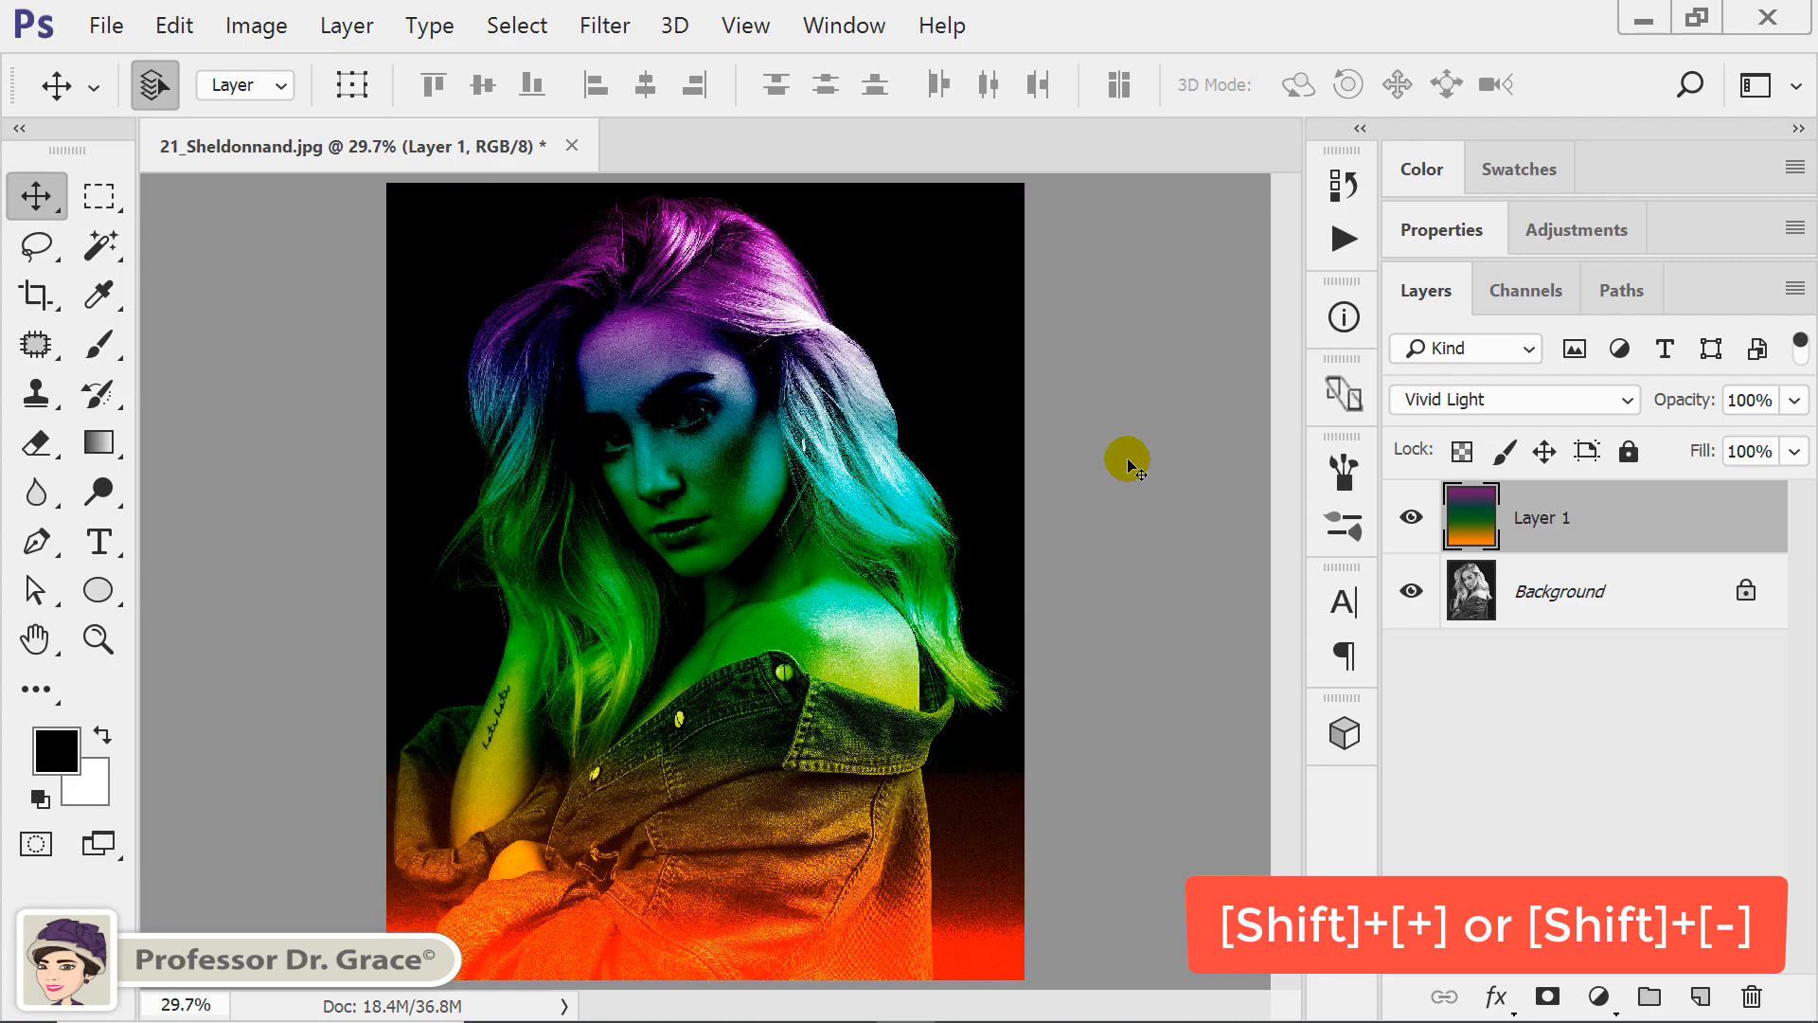
key("shift+plus")
key("shift+plus")
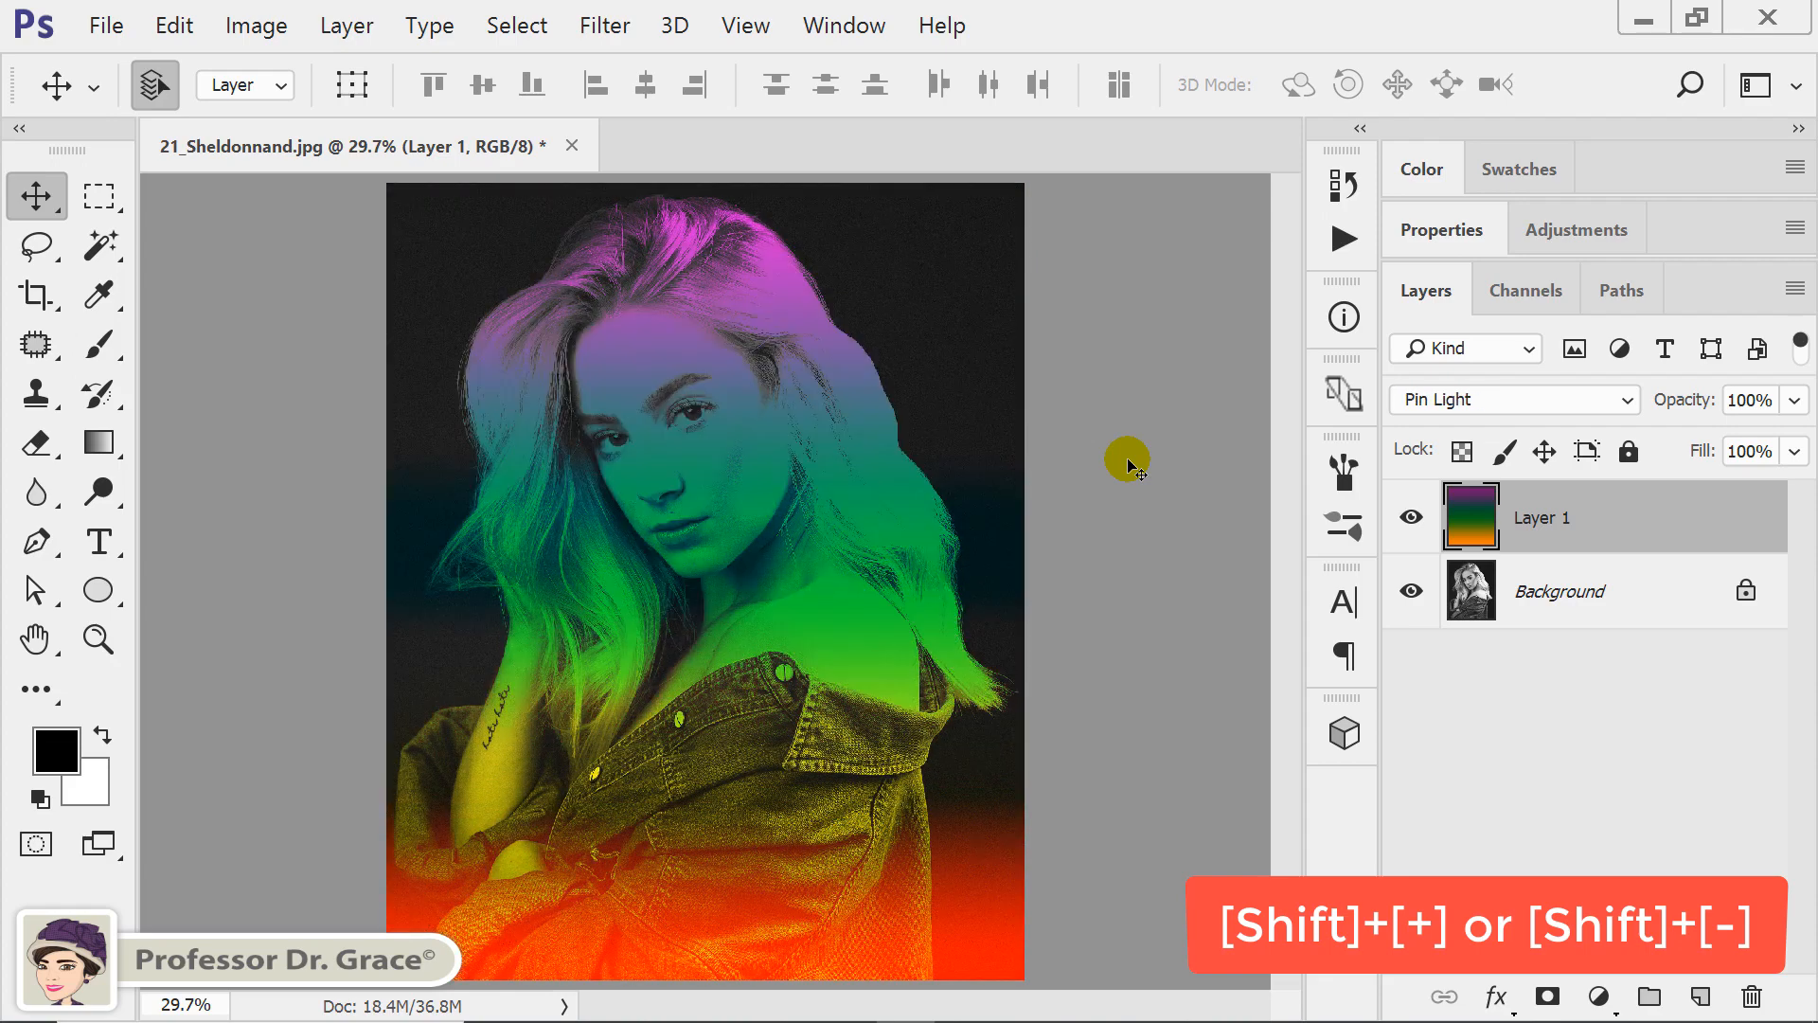
key("shift+plus")
key("shift+plus")
key("shift+plus")
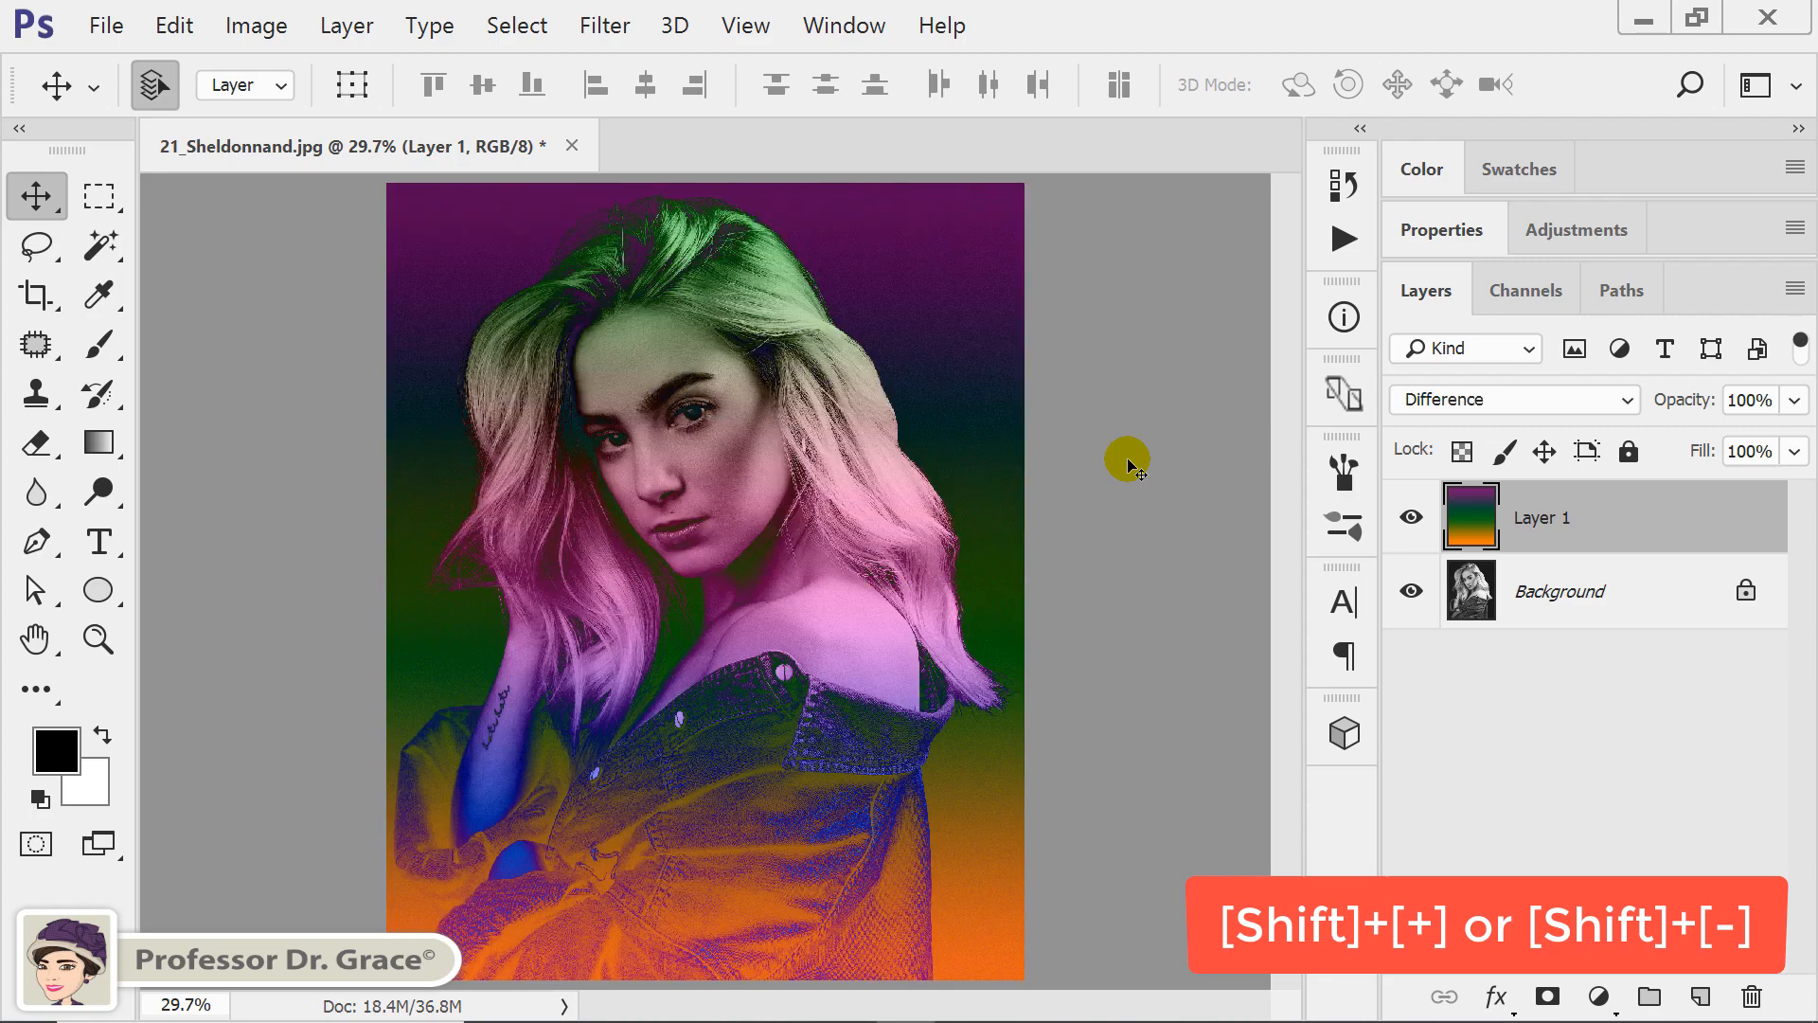
key("shift+plus")
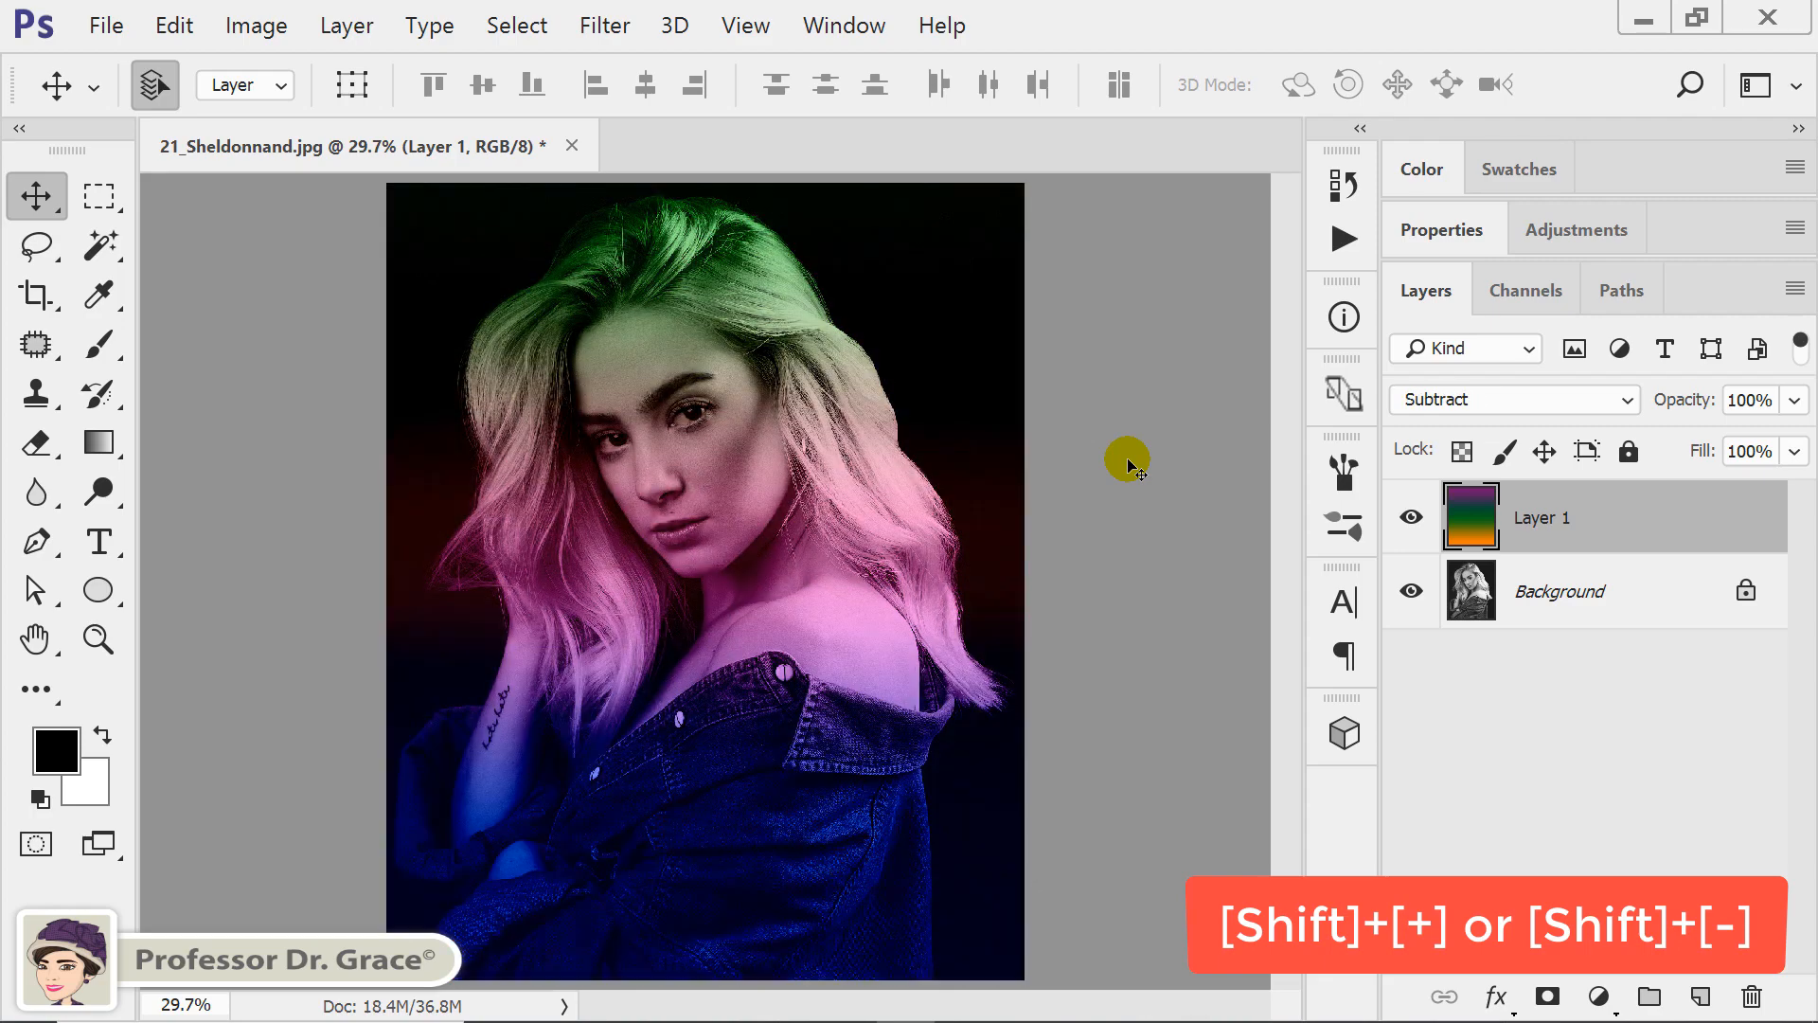
key("shift+plus")
key("shift+plus")
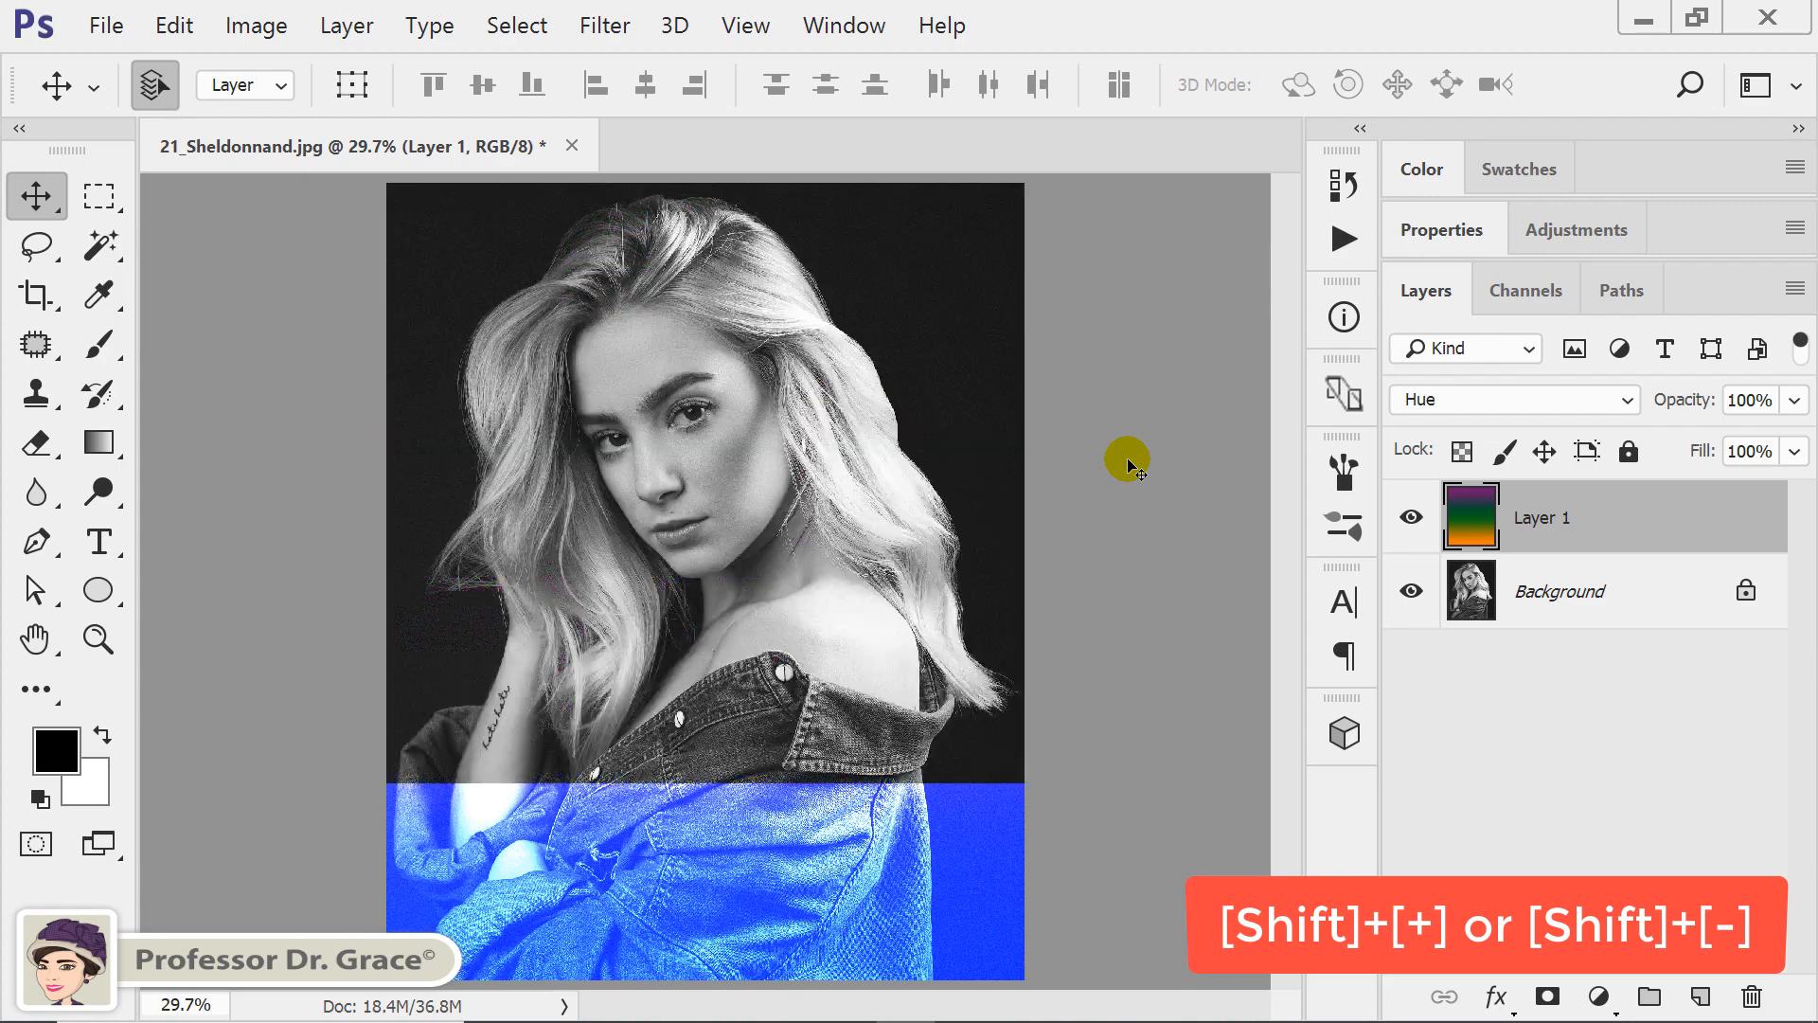
Step the gradient layer's blend mode back through Difference and Hard Light, and settle on Soft Light.
key("shift+minus")
key("shift+minus")
key("shift+minus")
key("shift+minus")
key("shift+minus")
key("shift+minus")
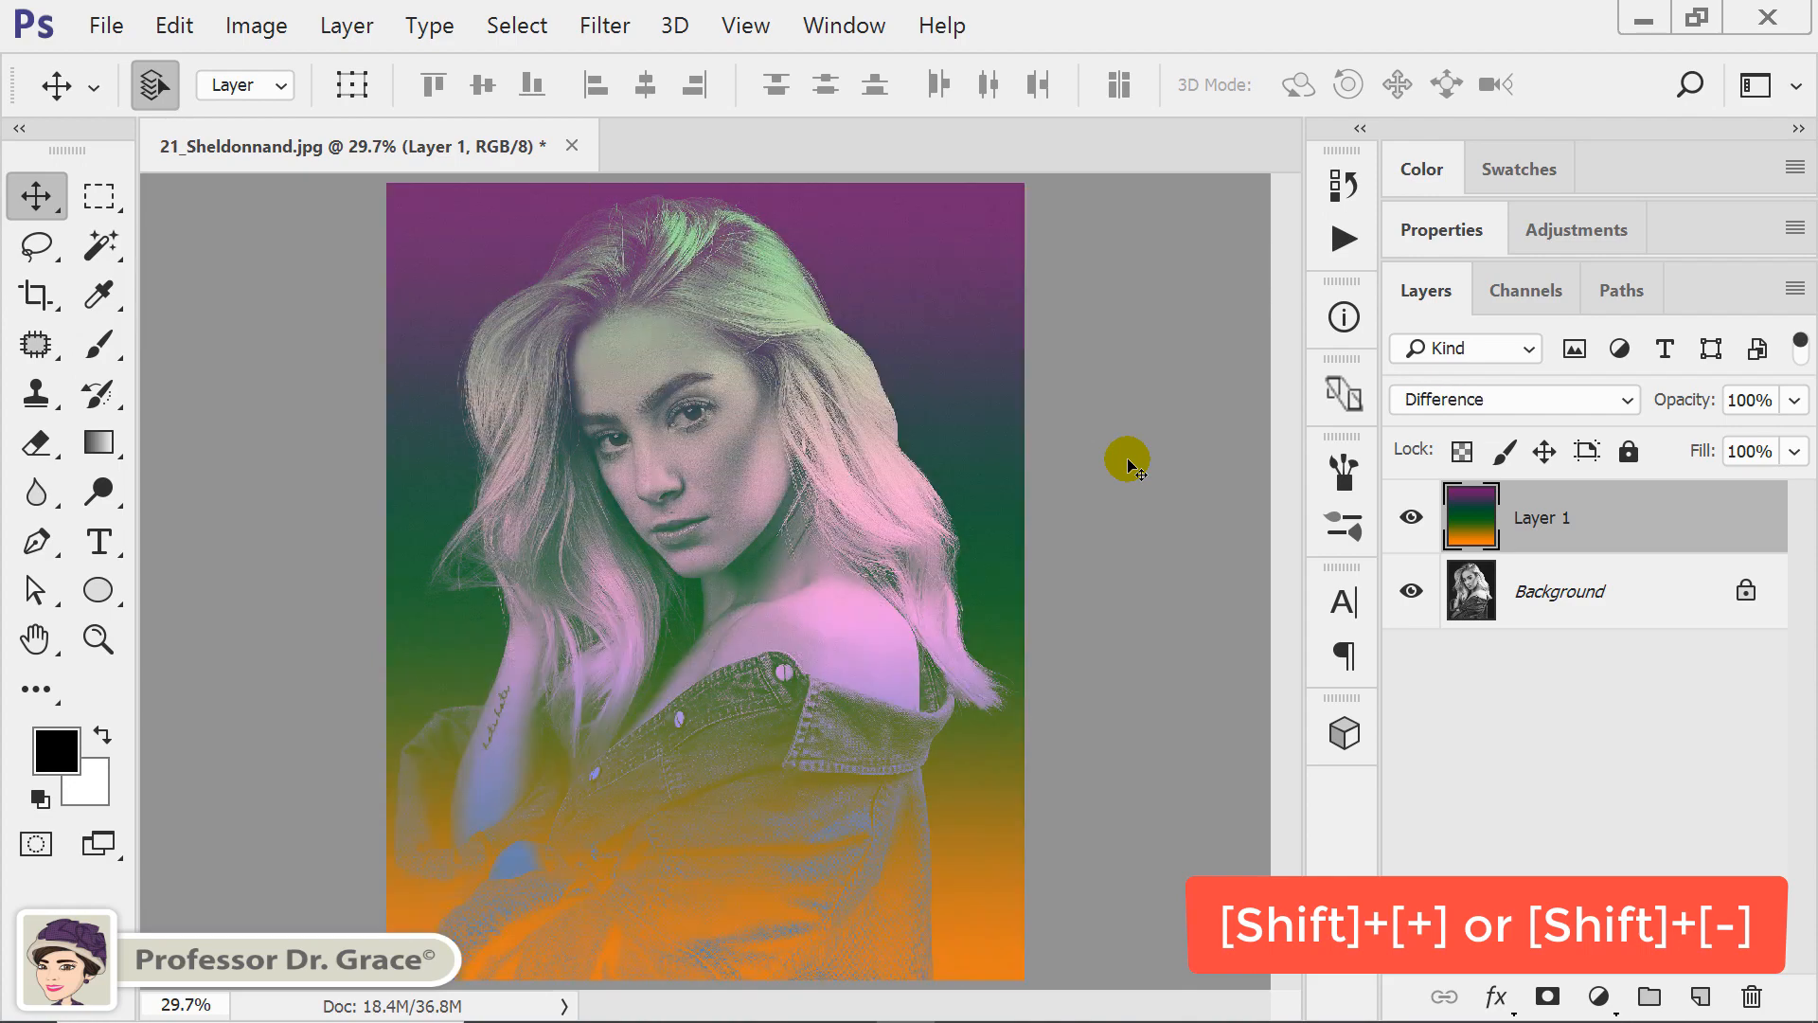
key("shift+minus")
key("shift+minus")
key("shift+minus")
key("shift+minus")
key("shift+minus")
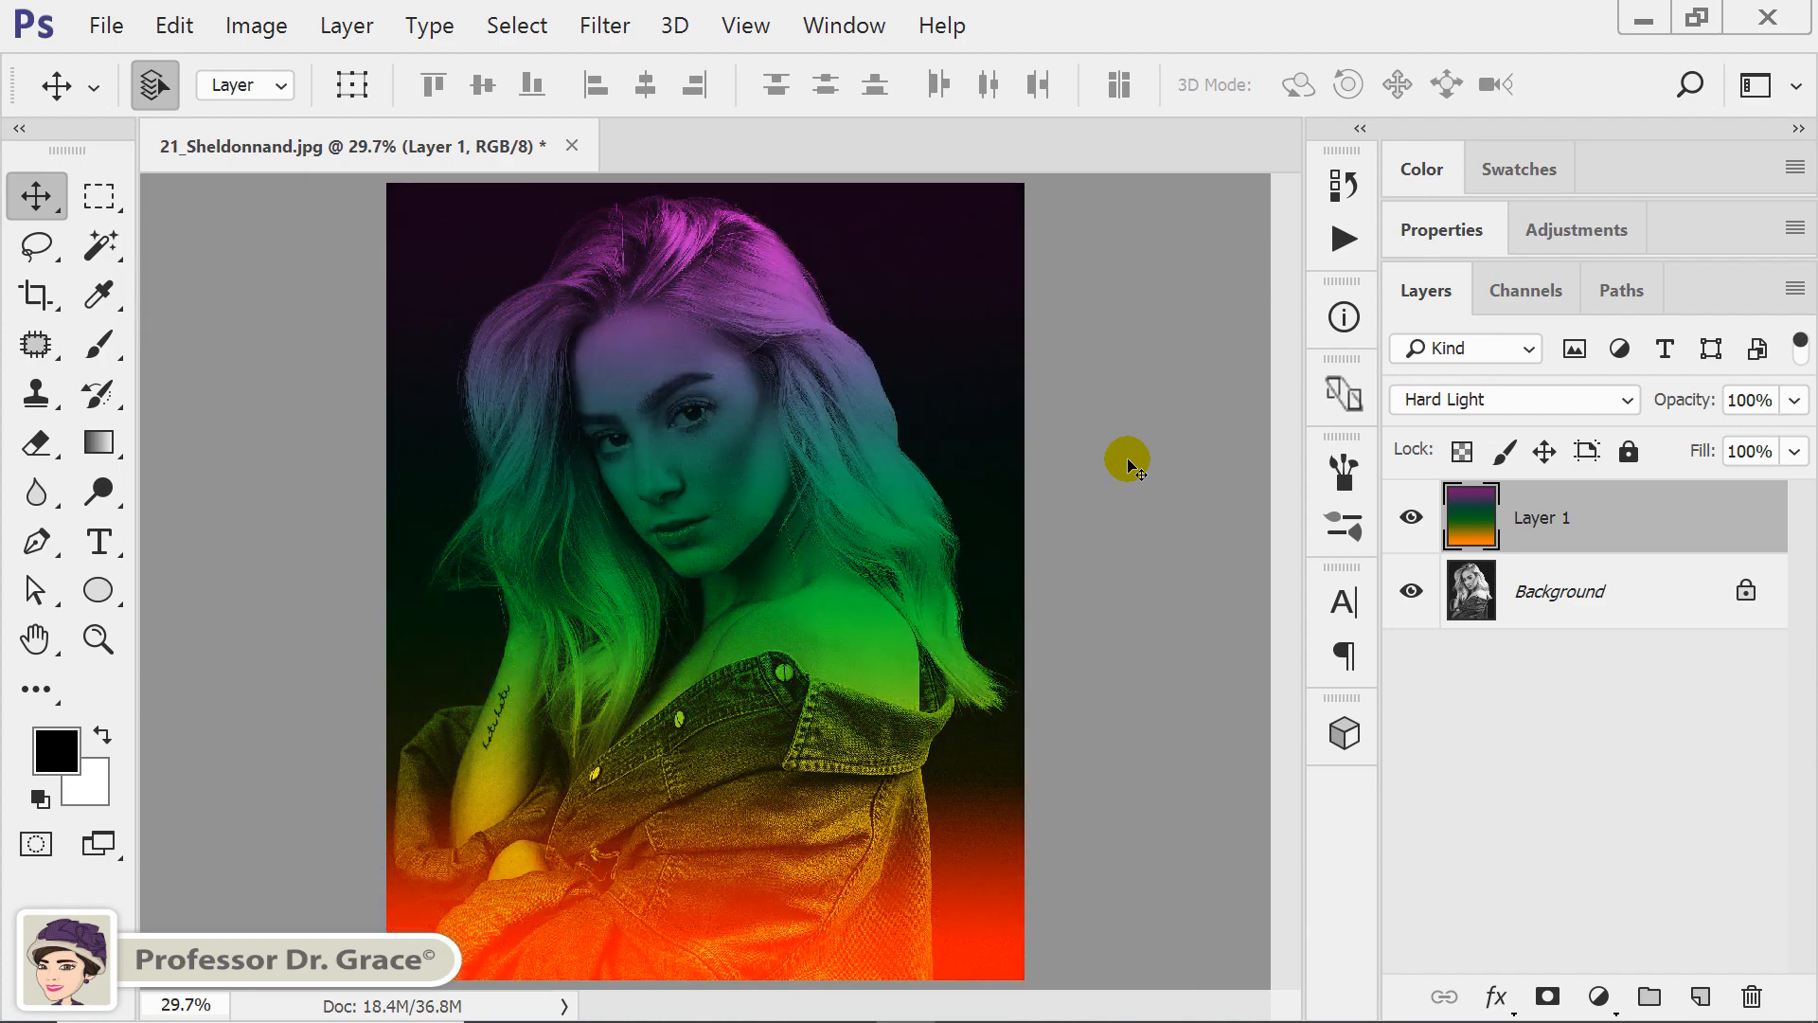
key("shift+plus")
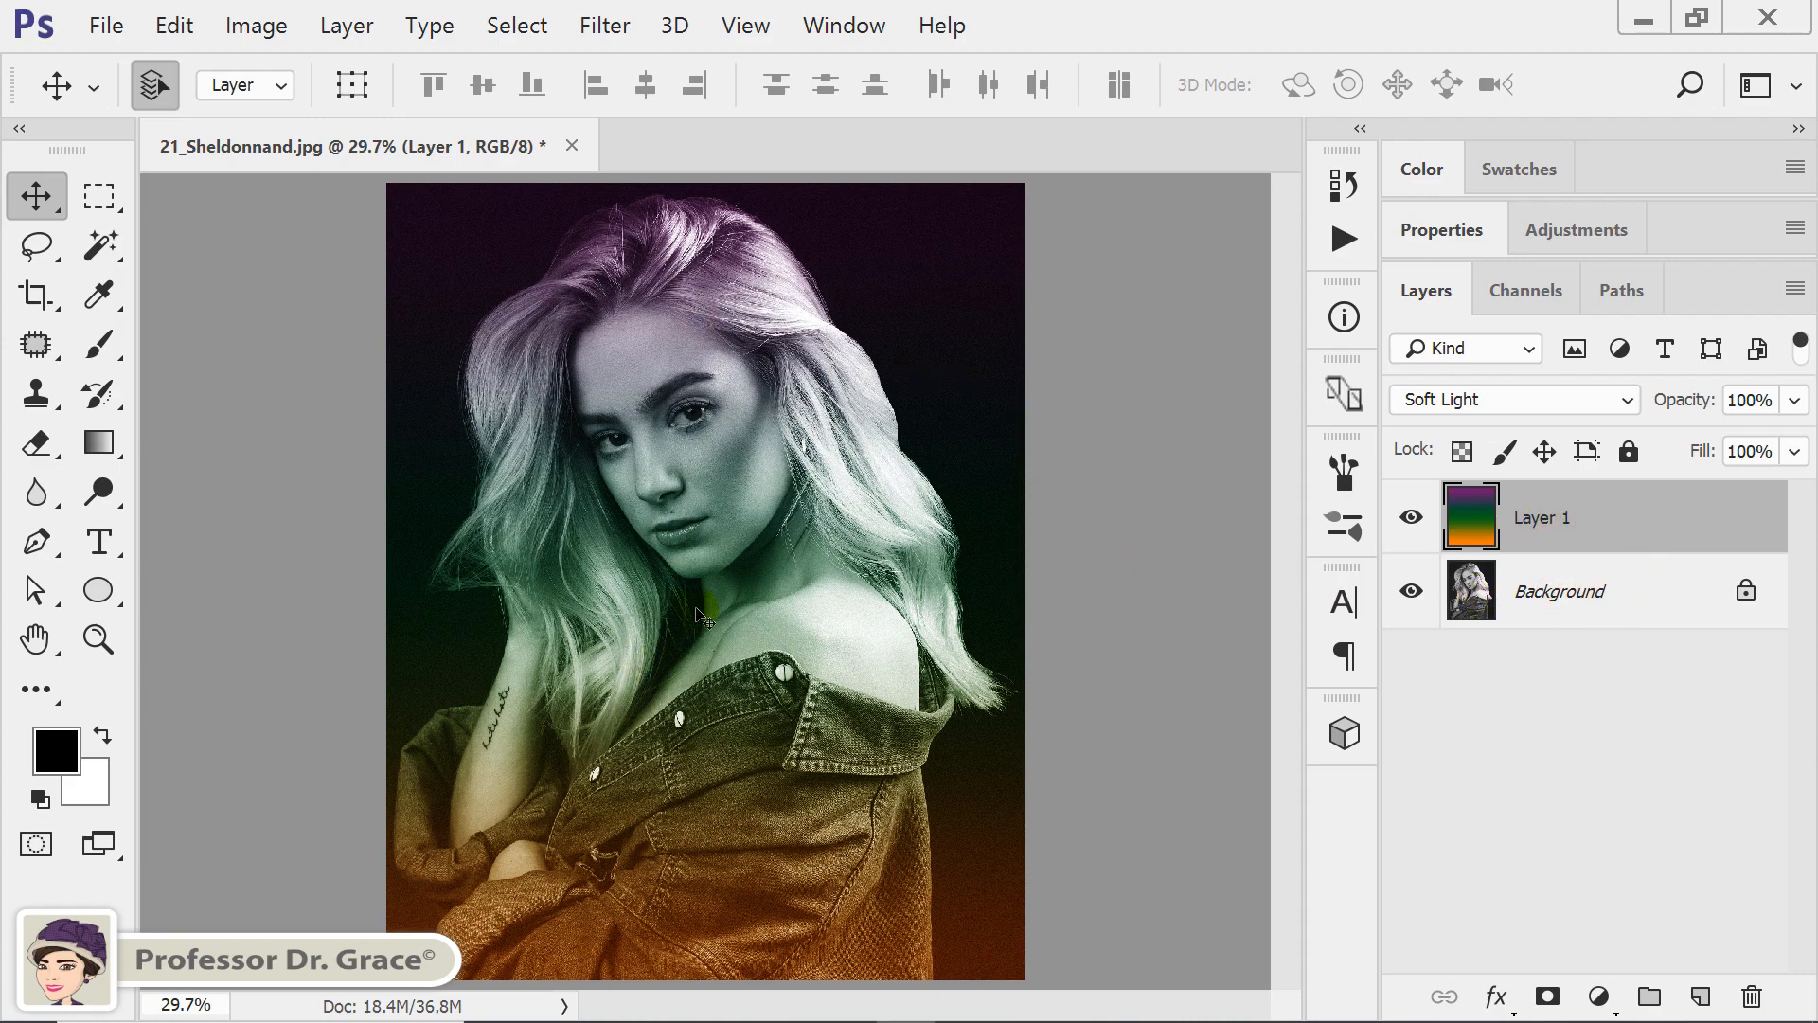
Clear the entire linear gradient from Layer 1 and remove the selection.
key("shift+a")
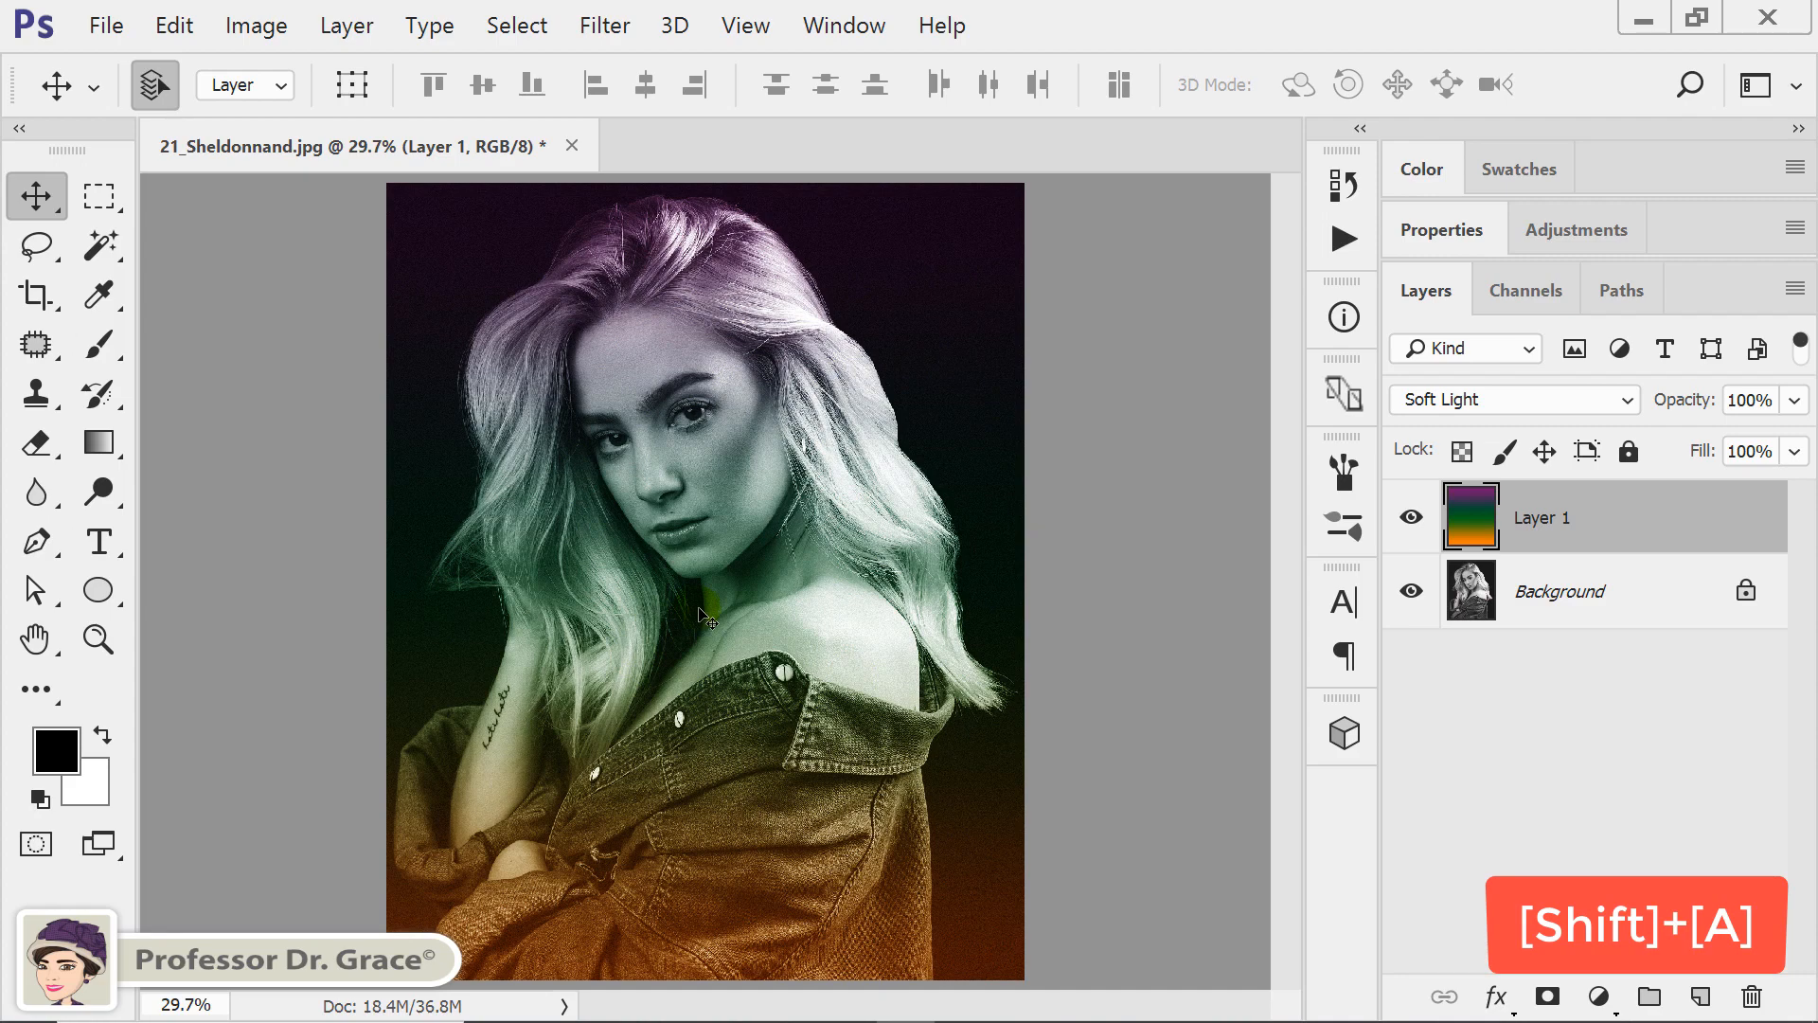
key("ctrl+a")
key("Delete")
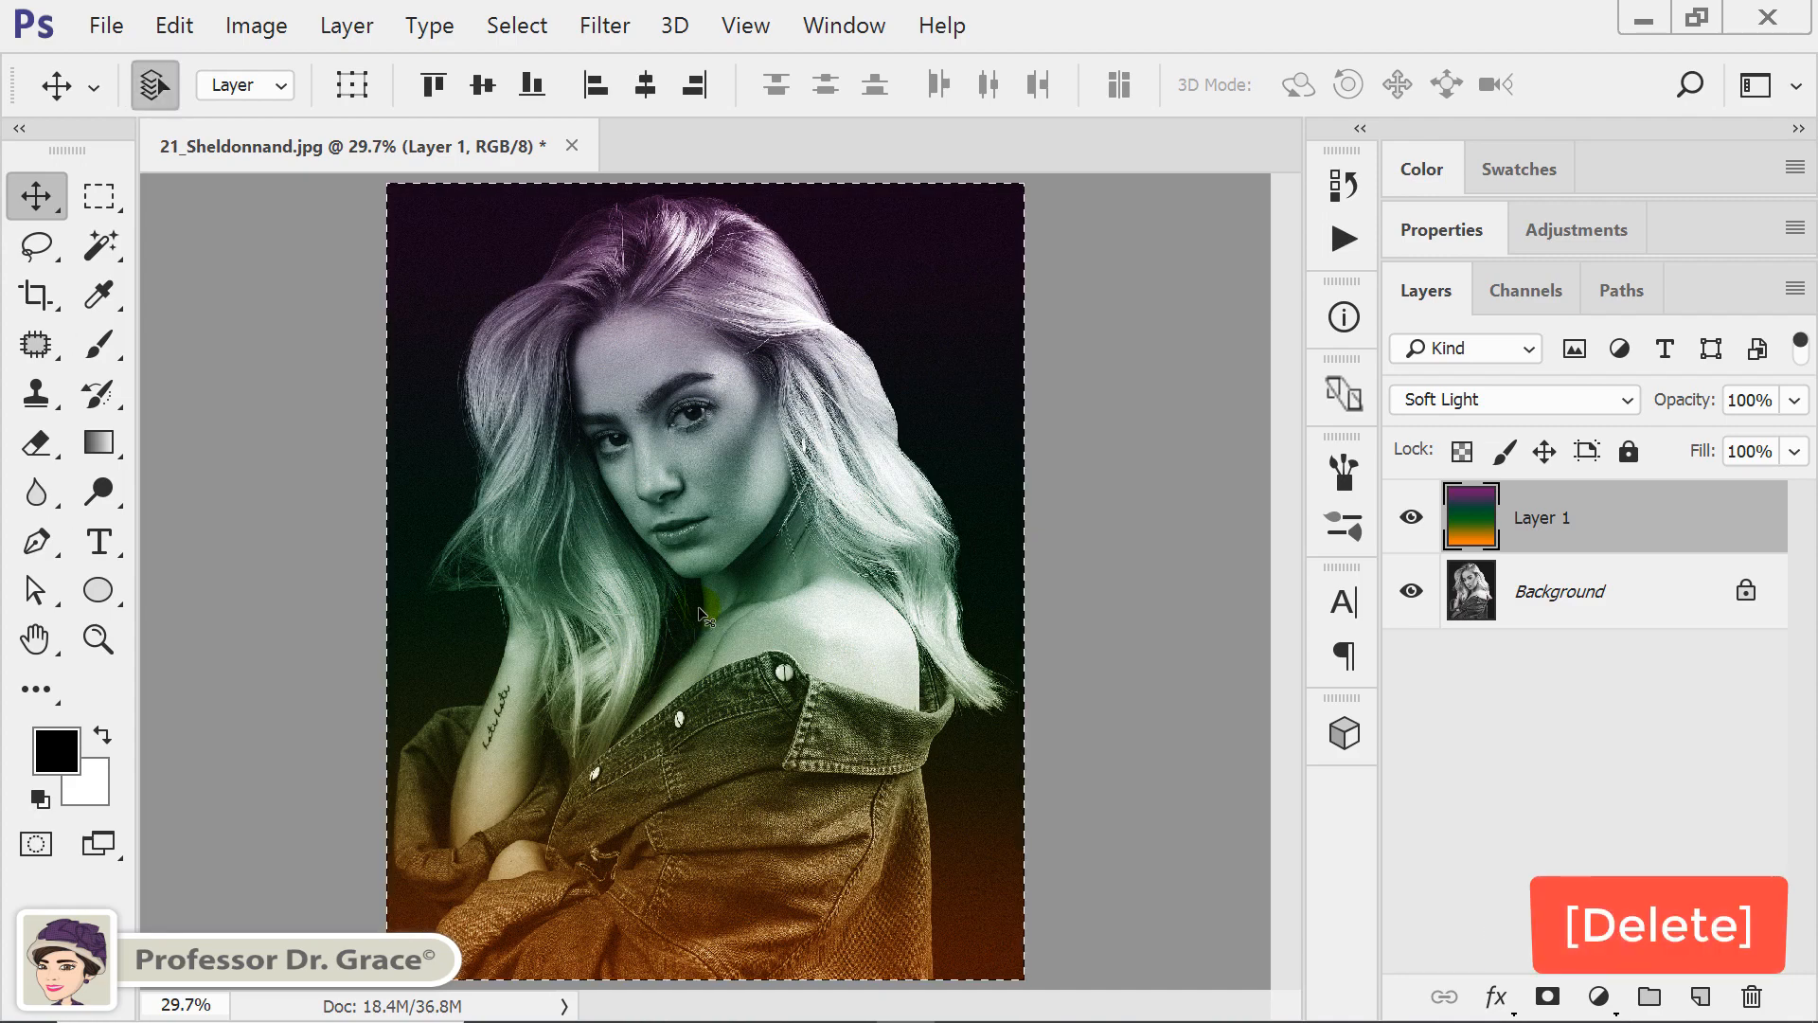
key("Delete")
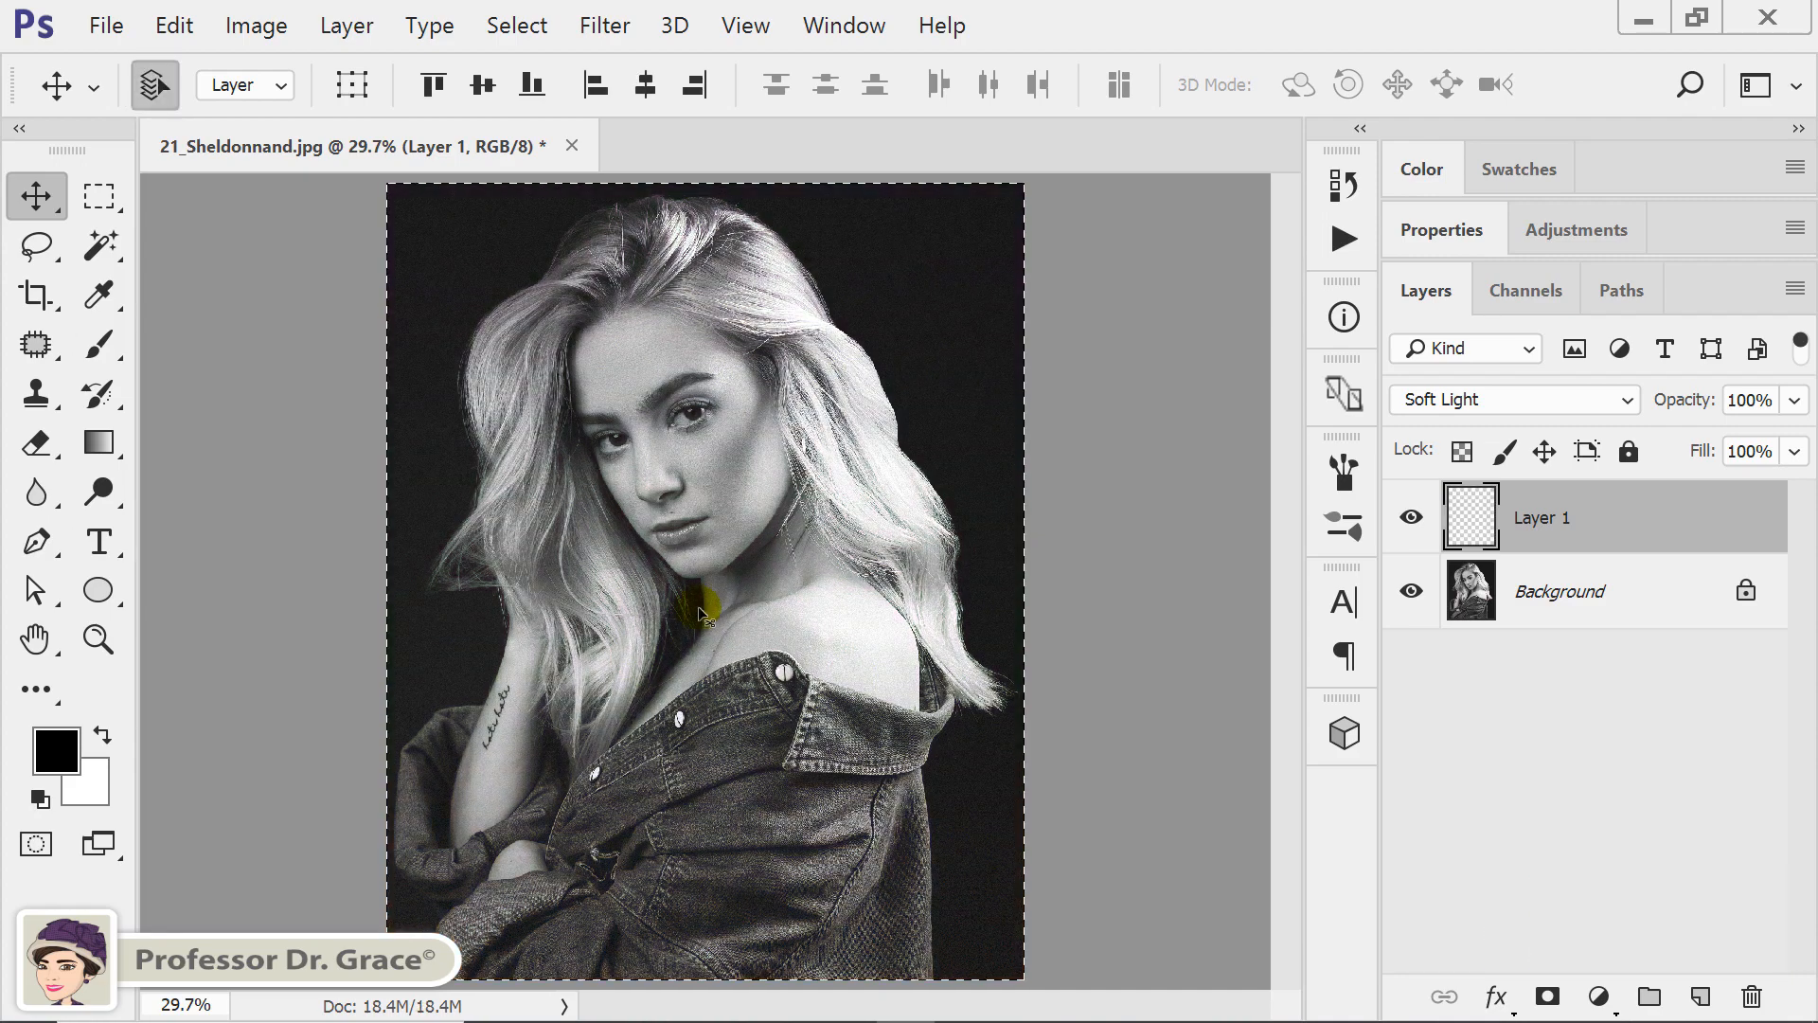
key("ctrl+d")
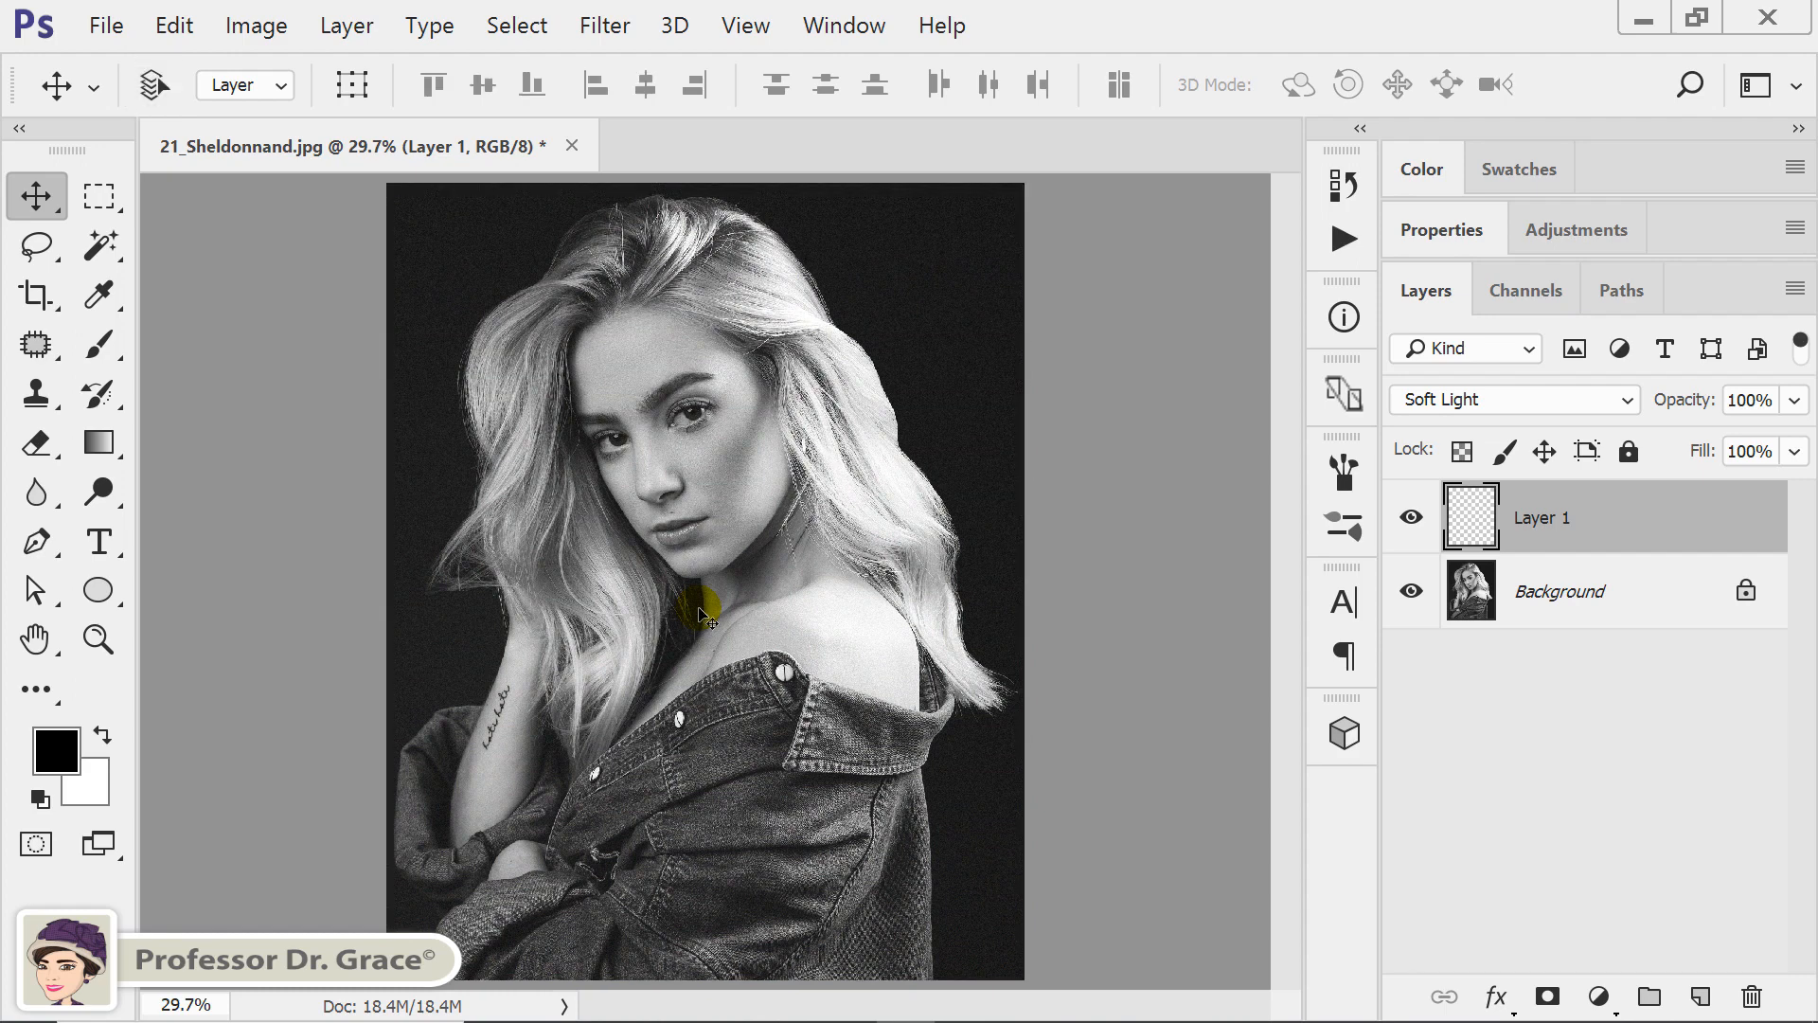
Draw a radial violet, green and orange gradient on Layer 1 from the woman's chin out to the image's lower-left corner.
left_click(110, 447)
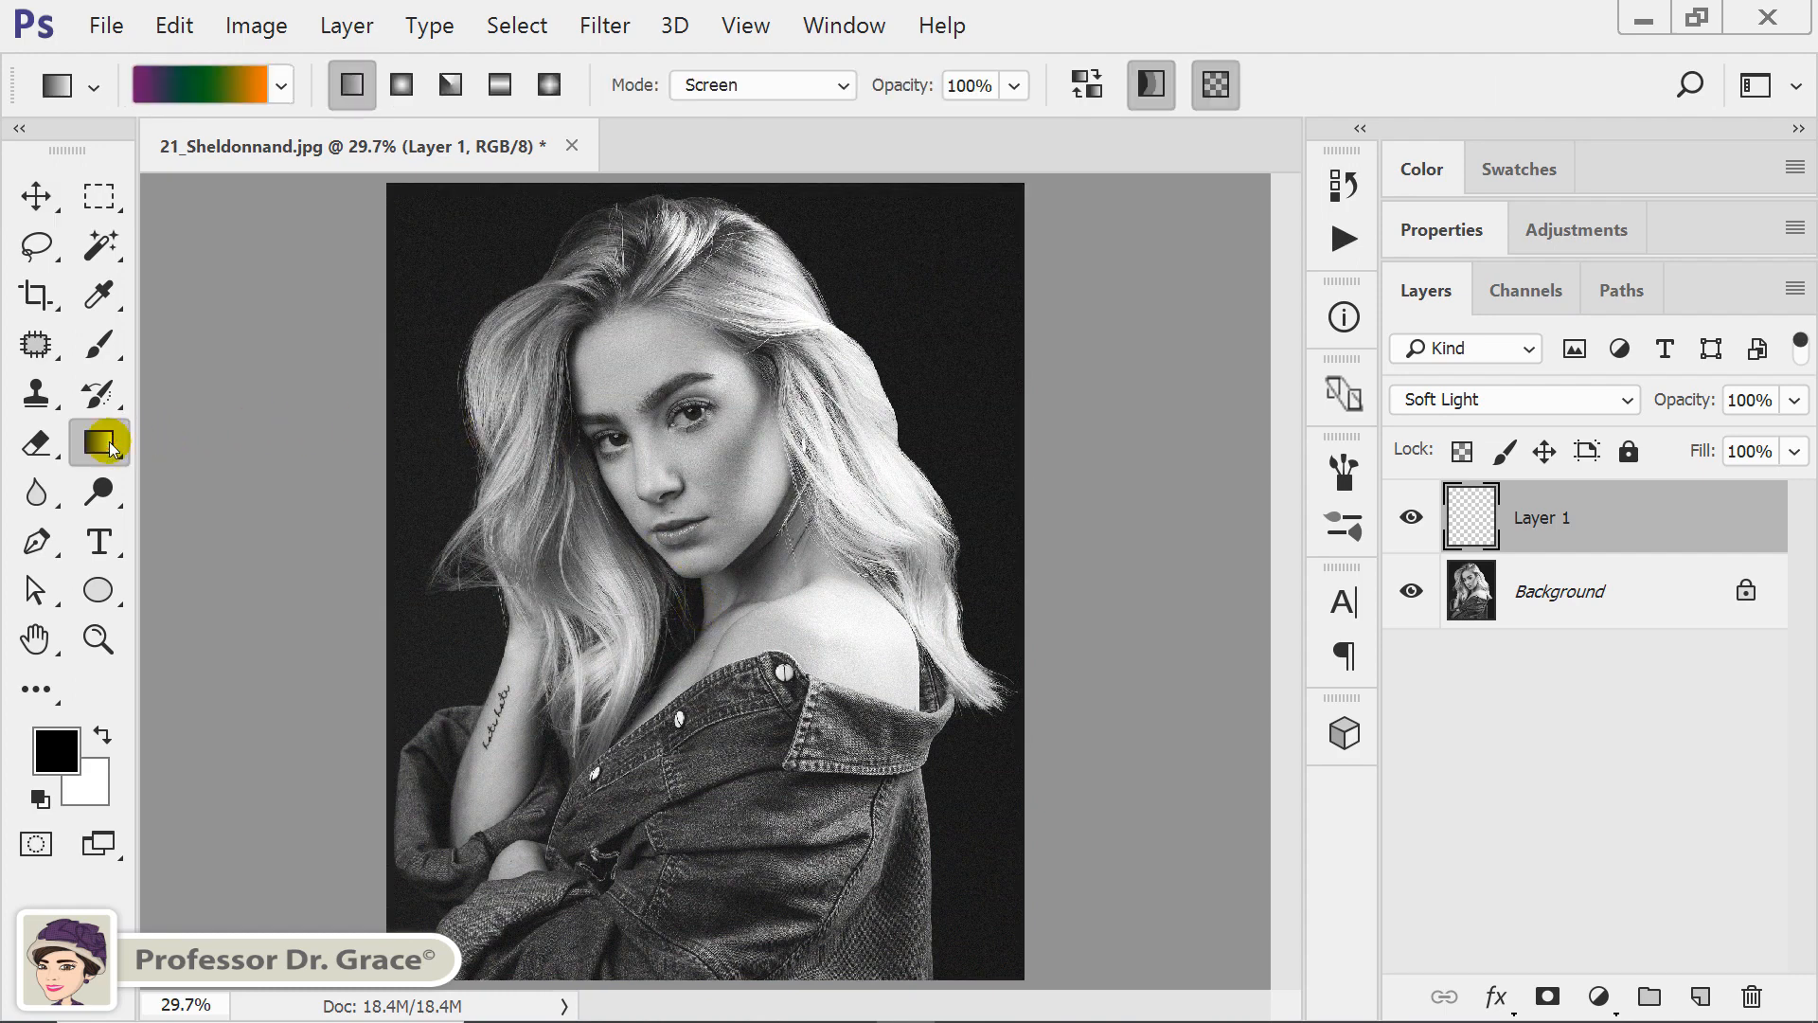
left_click(401, 84)
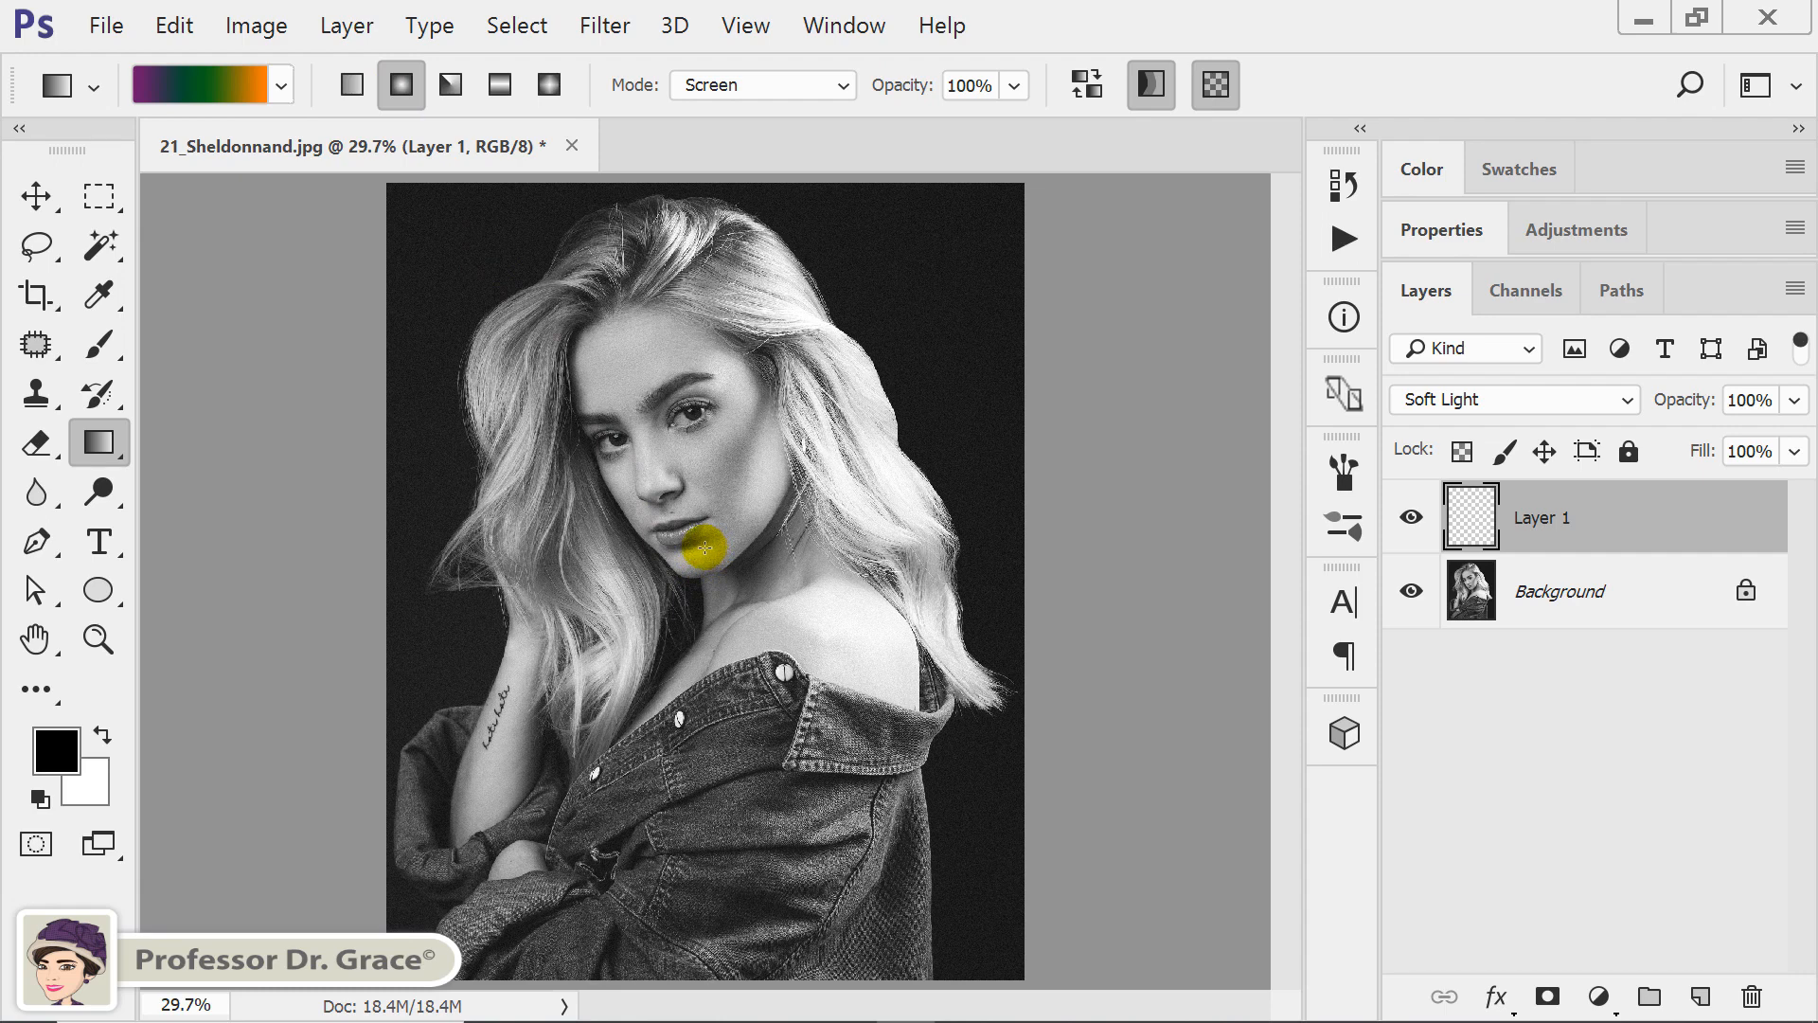
left_click_drag(700, 541, 423, 933)
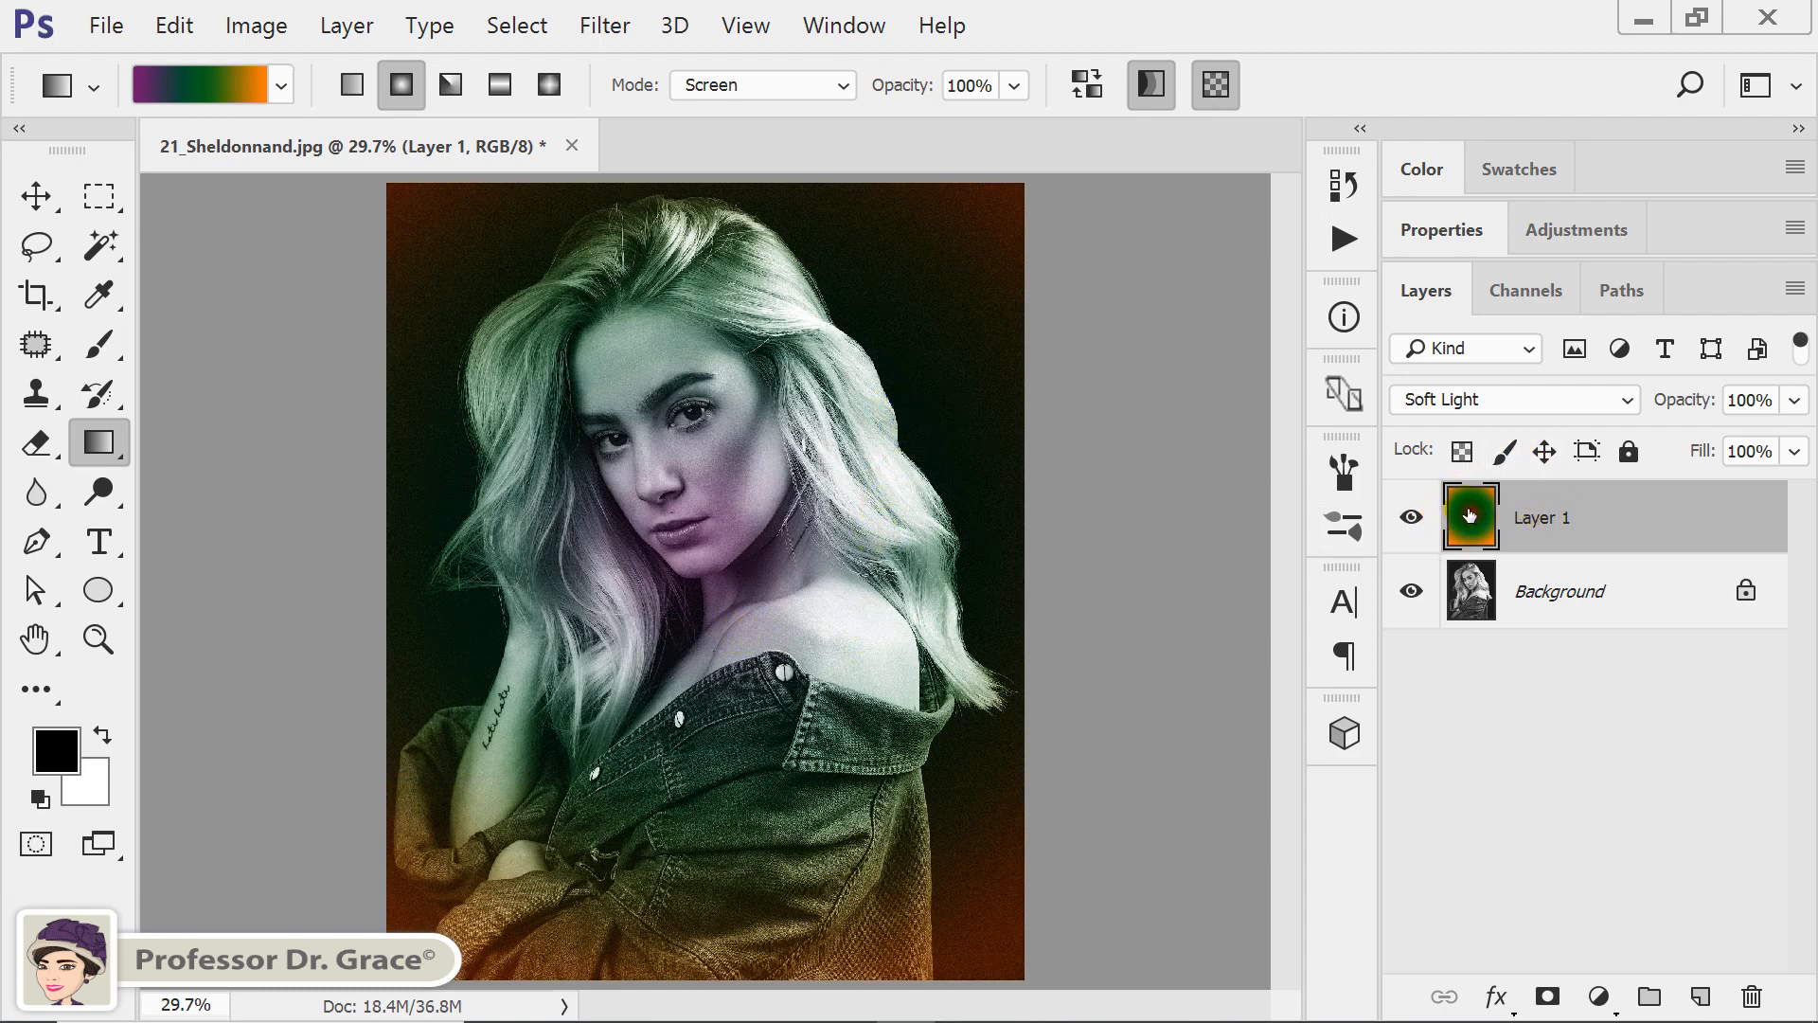
Delete the radial gradient so that Layer 1 is empty, and deselect the canvas.
key("shift+a")
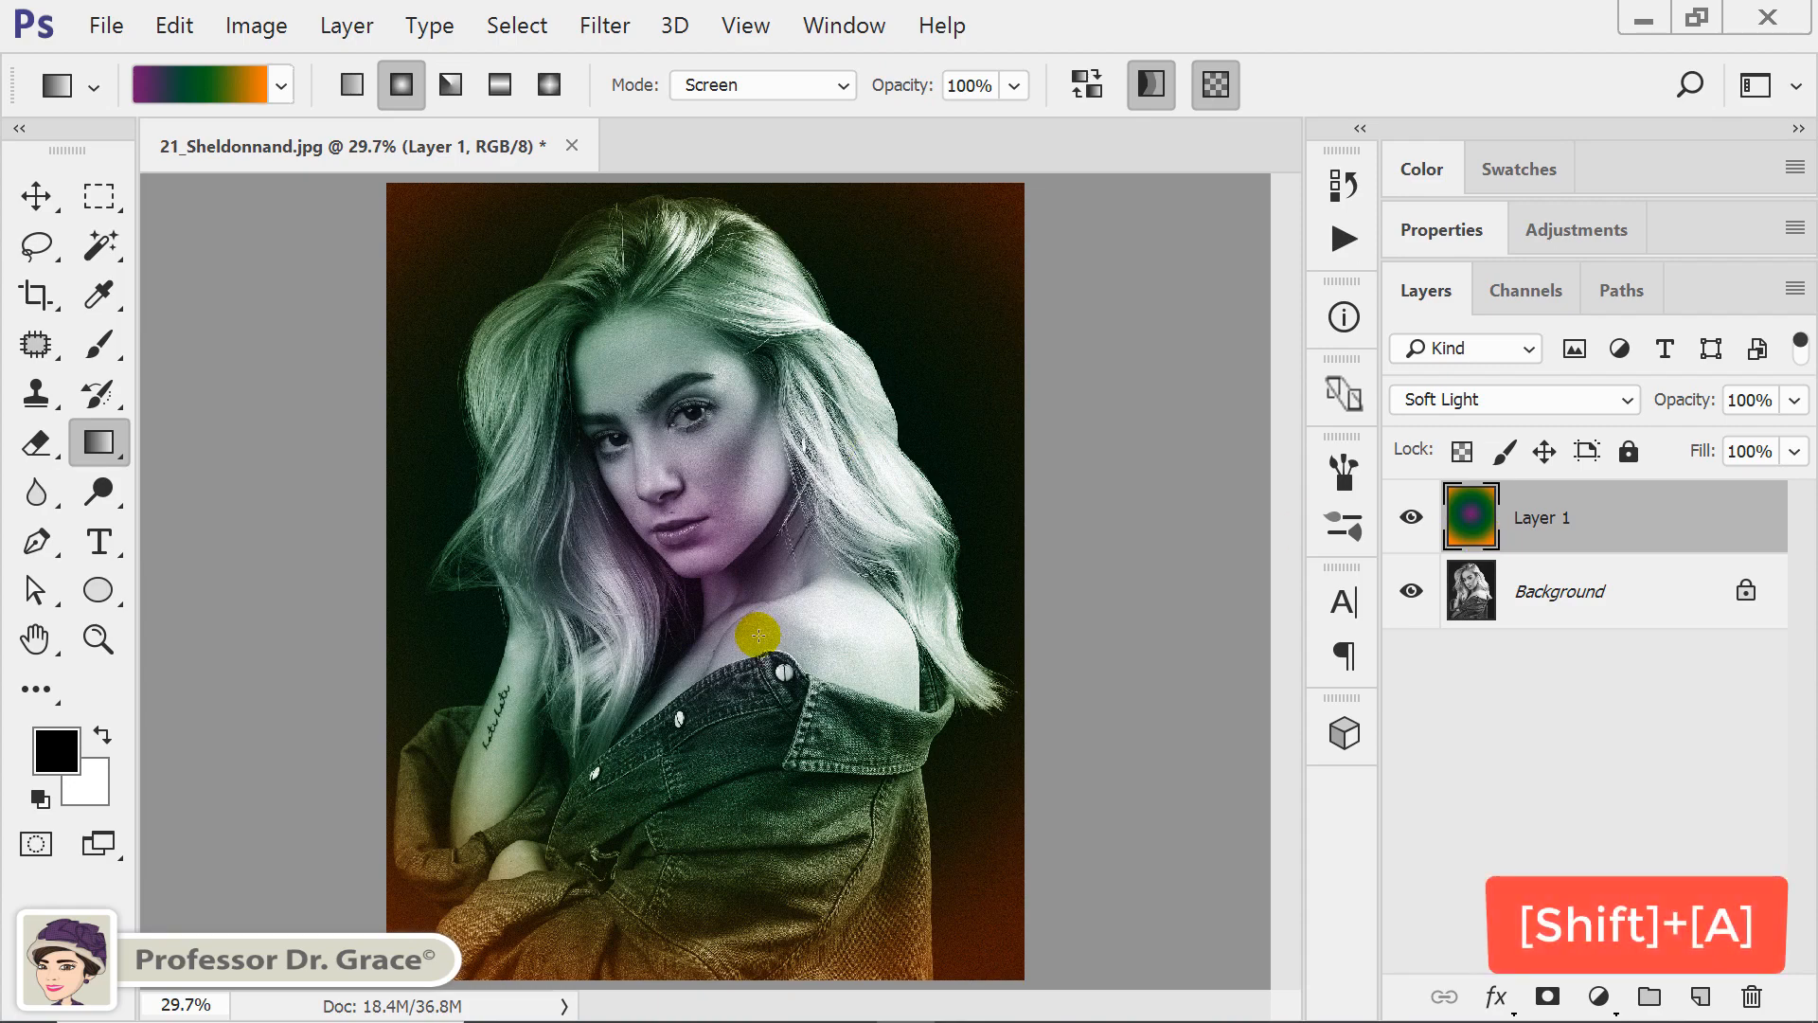
key("Delete")
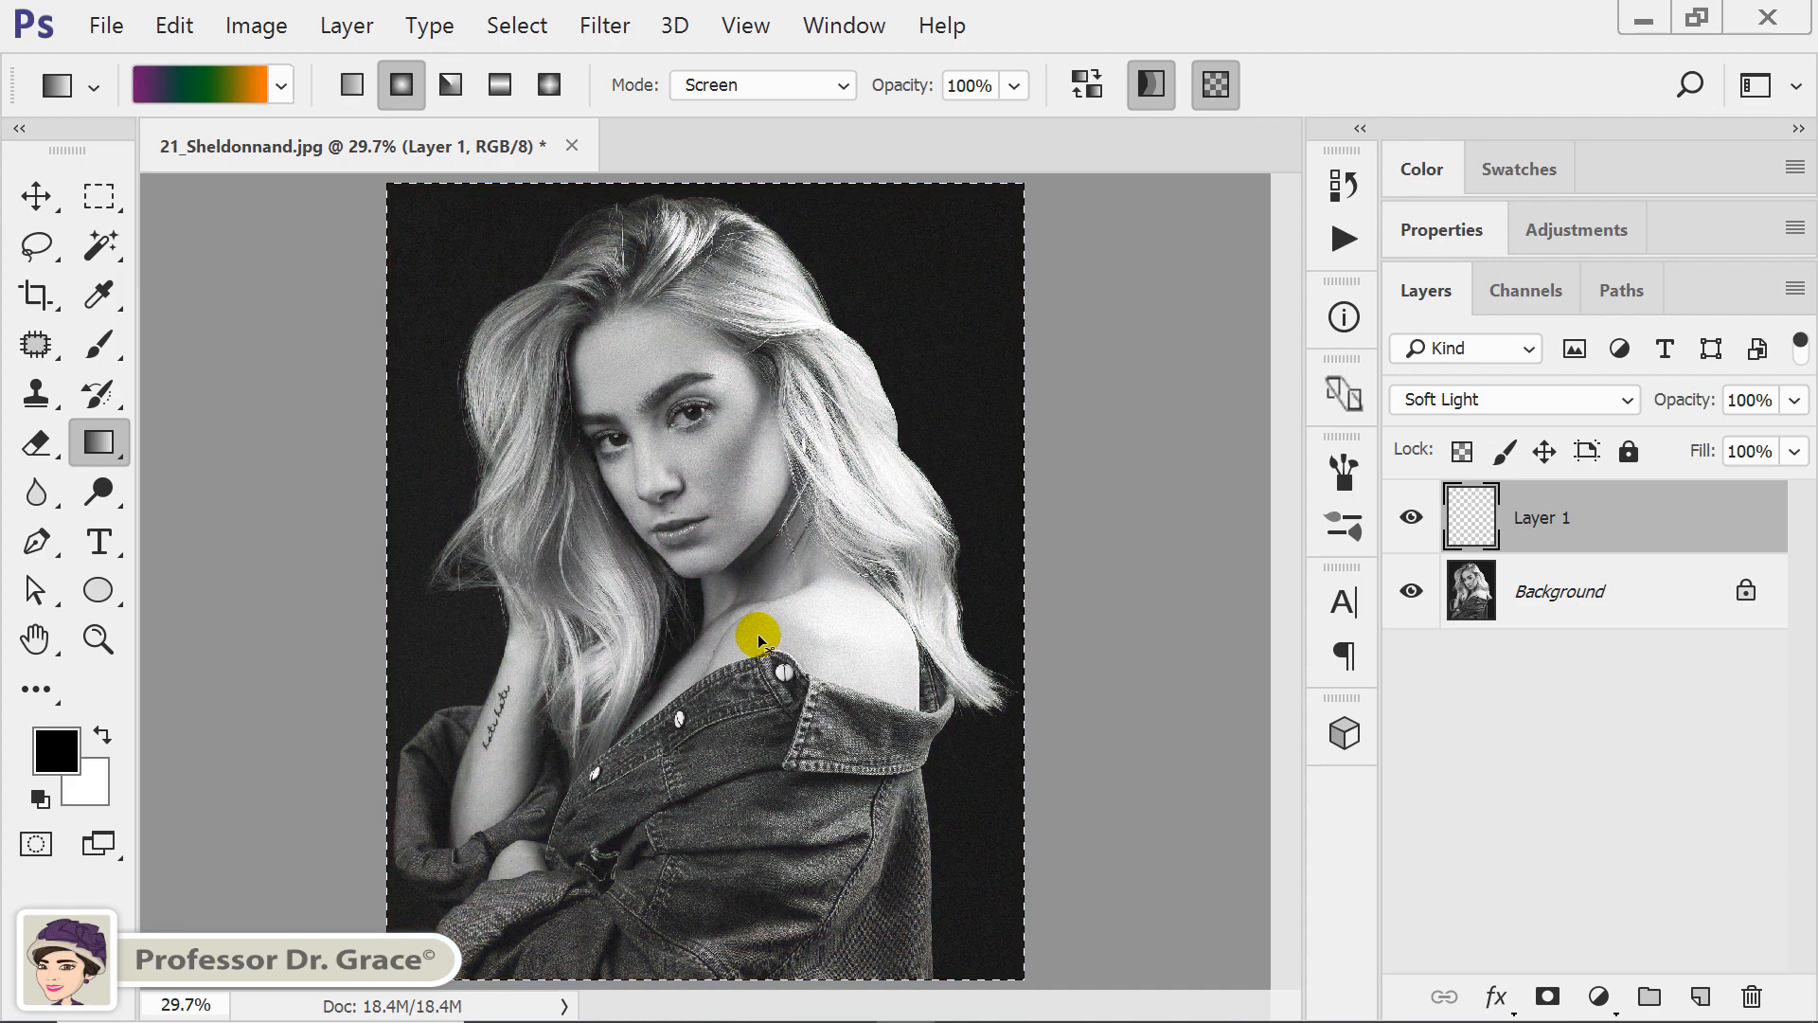
key("ctrl+d")
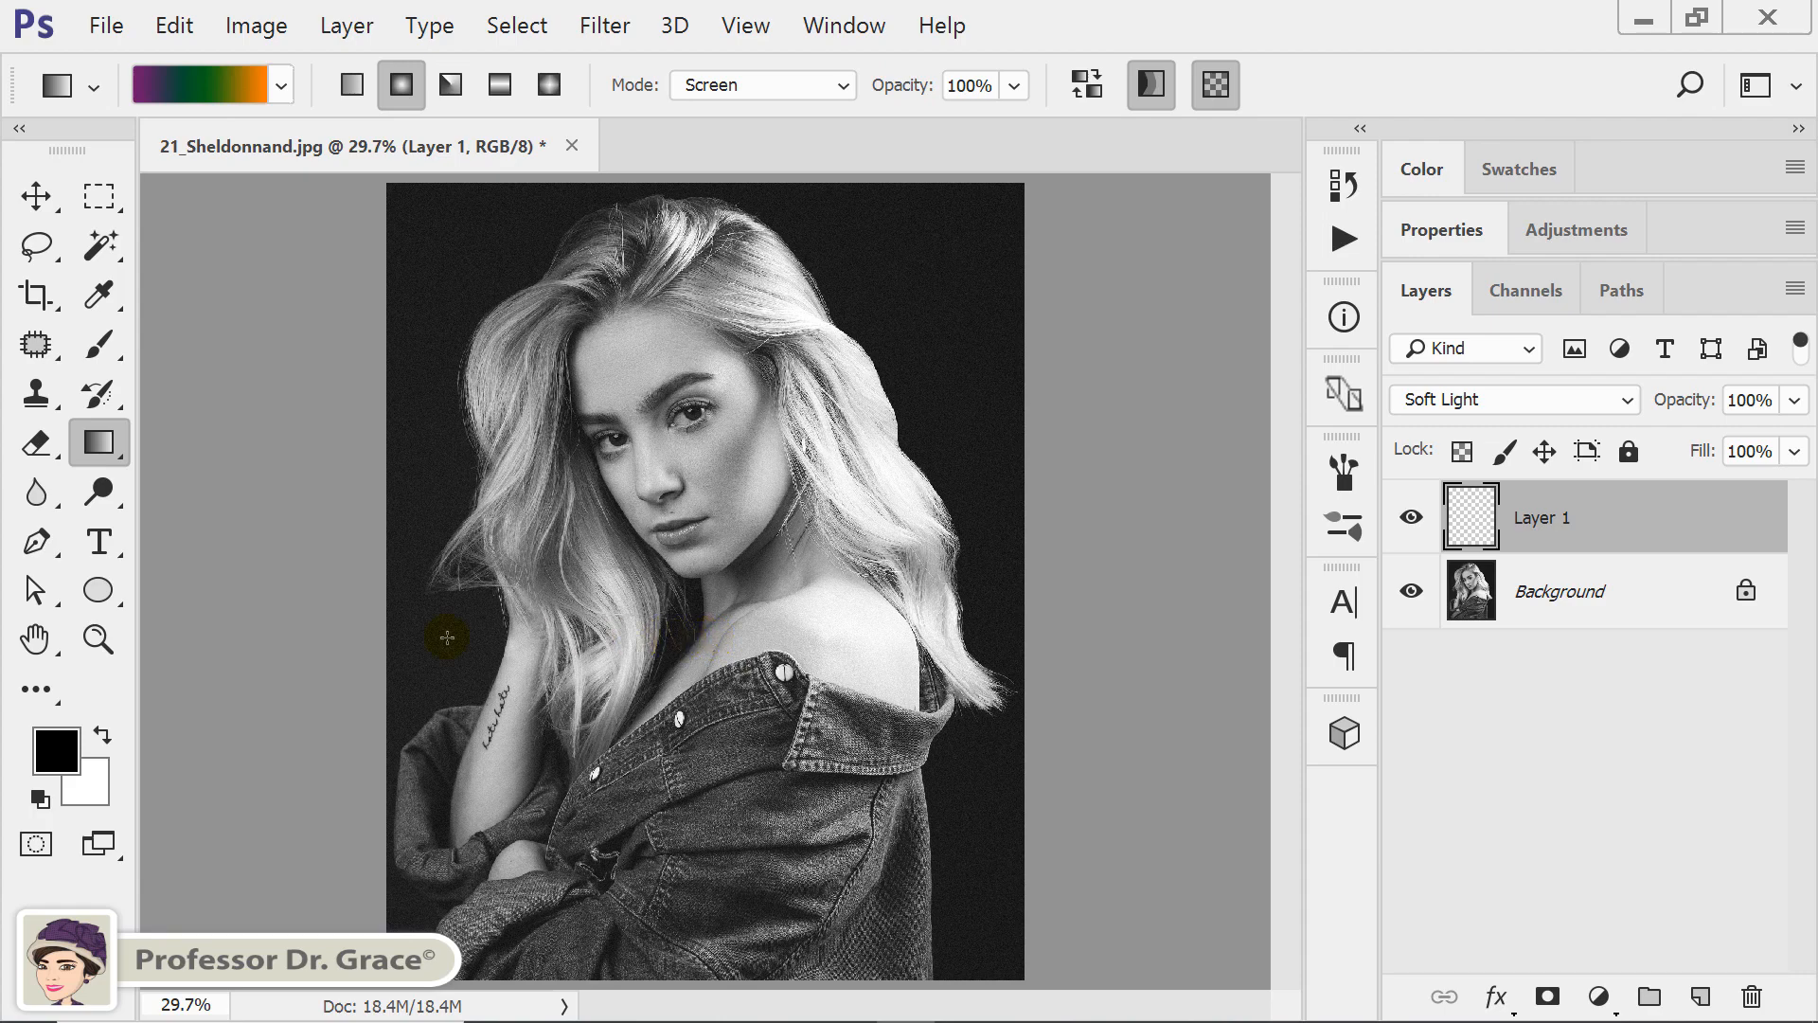
Set the foreground color to purple 672e75 and fill Layer 1 with it.
left_click(59, 753)
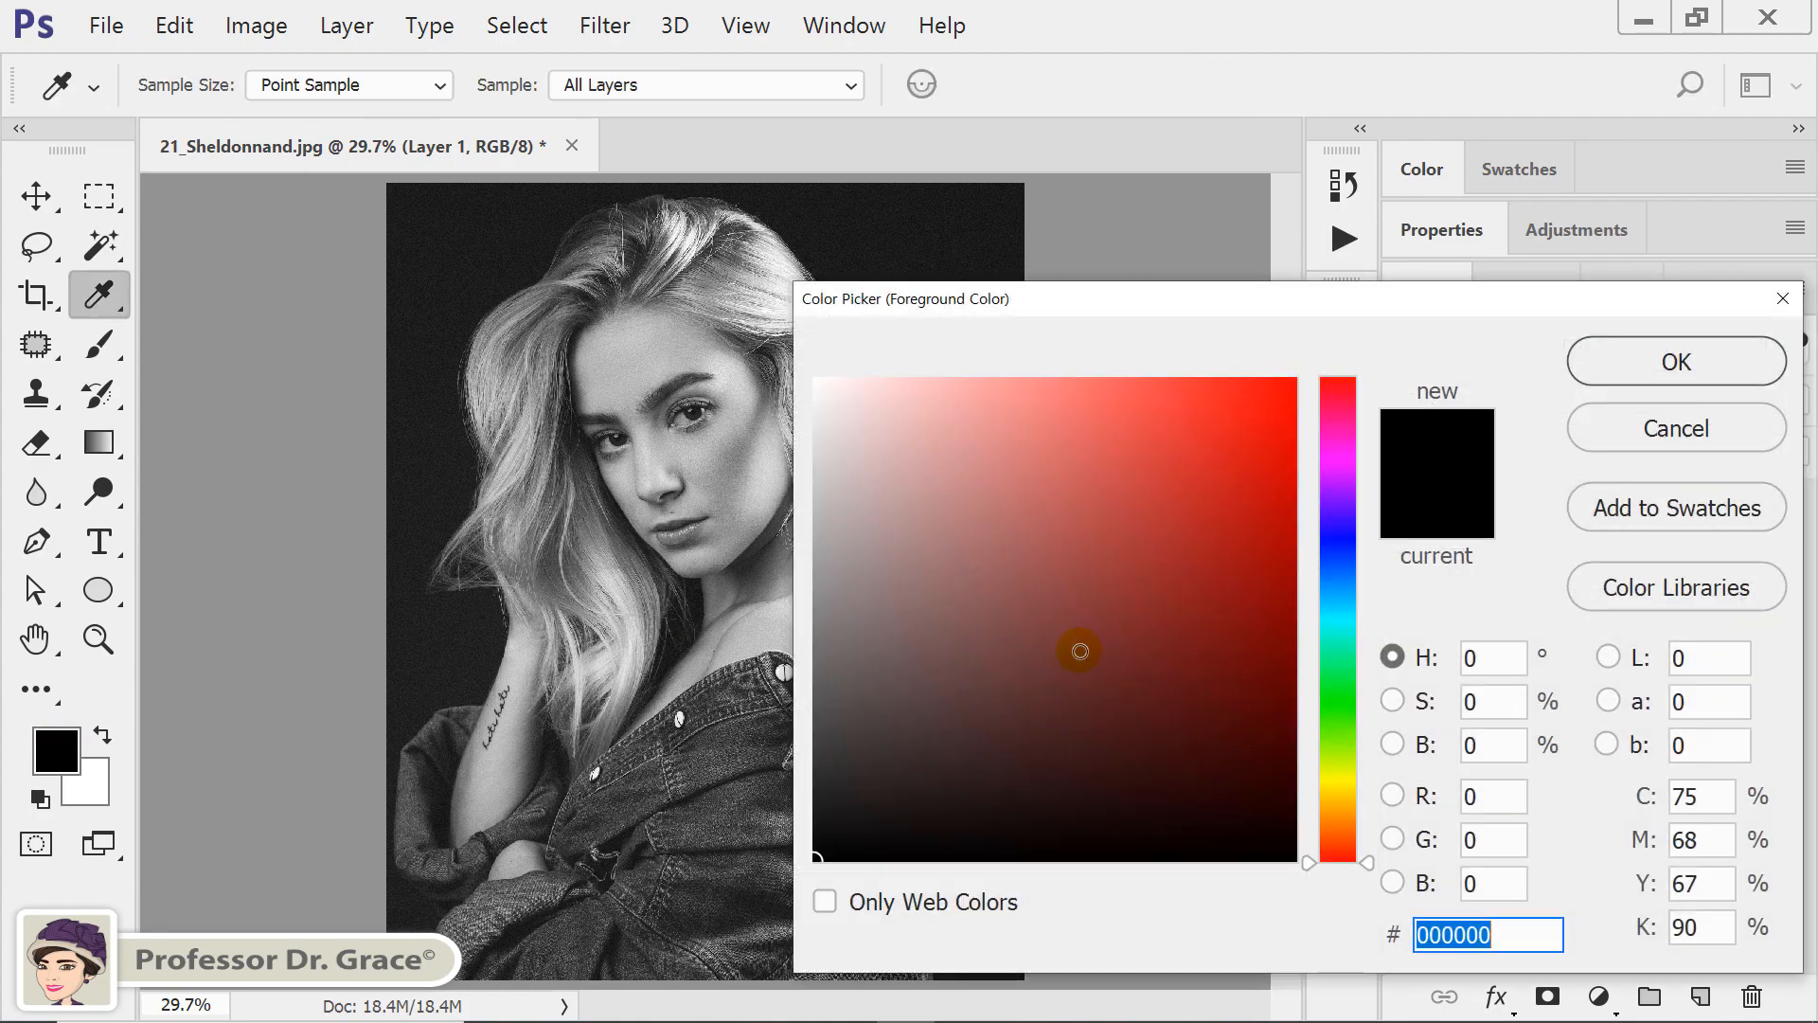
left_click(1365, 475)
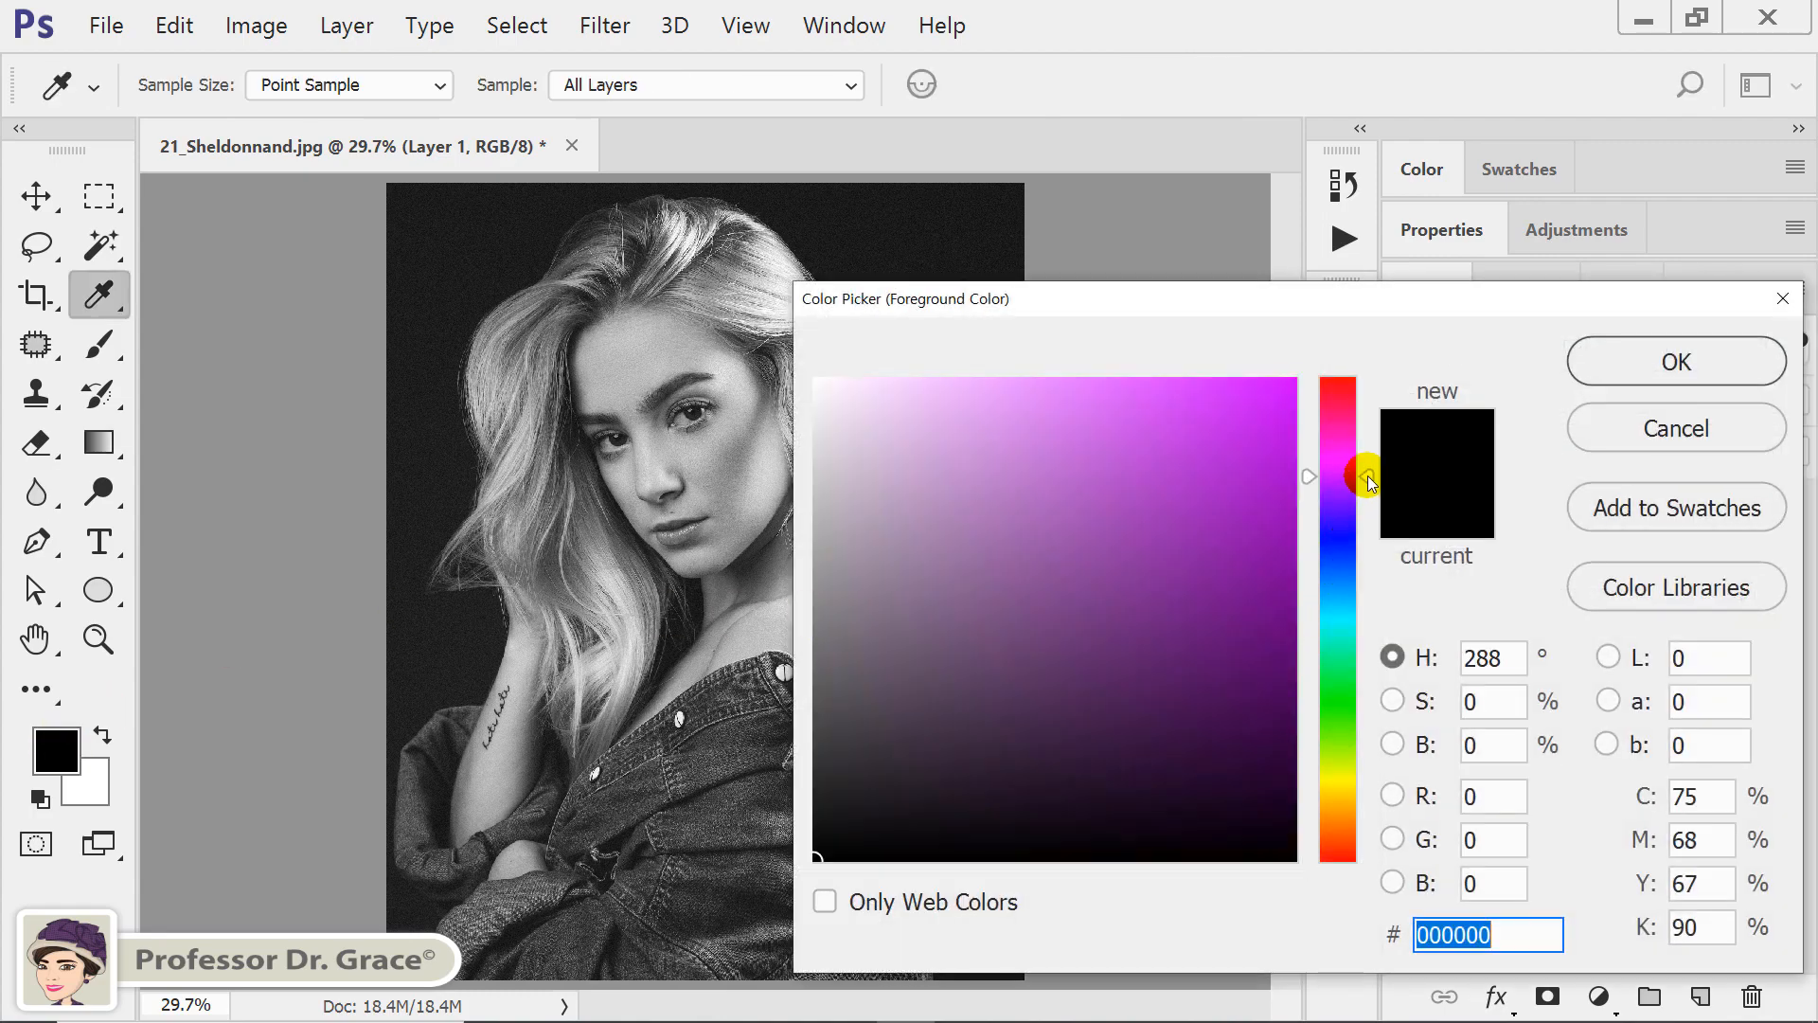
left_click_drag(1239, 549, 1106, 638)
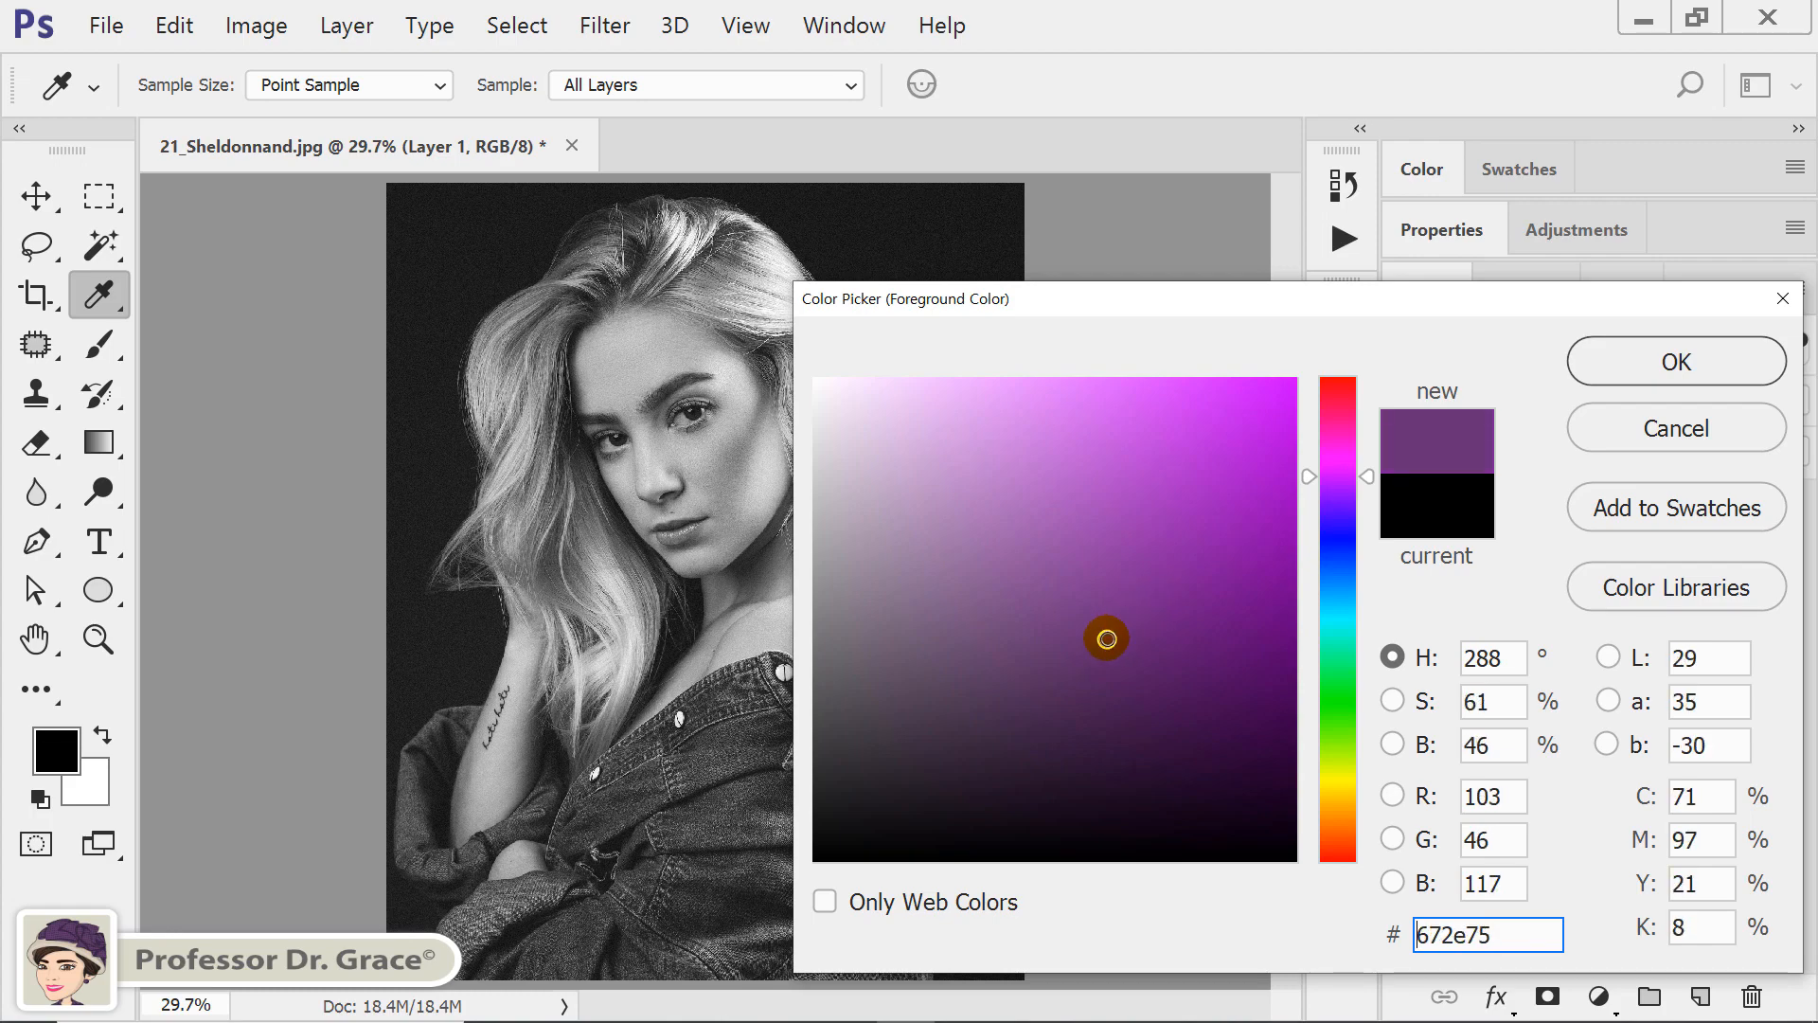
left_click(1625, 361)
key("g")
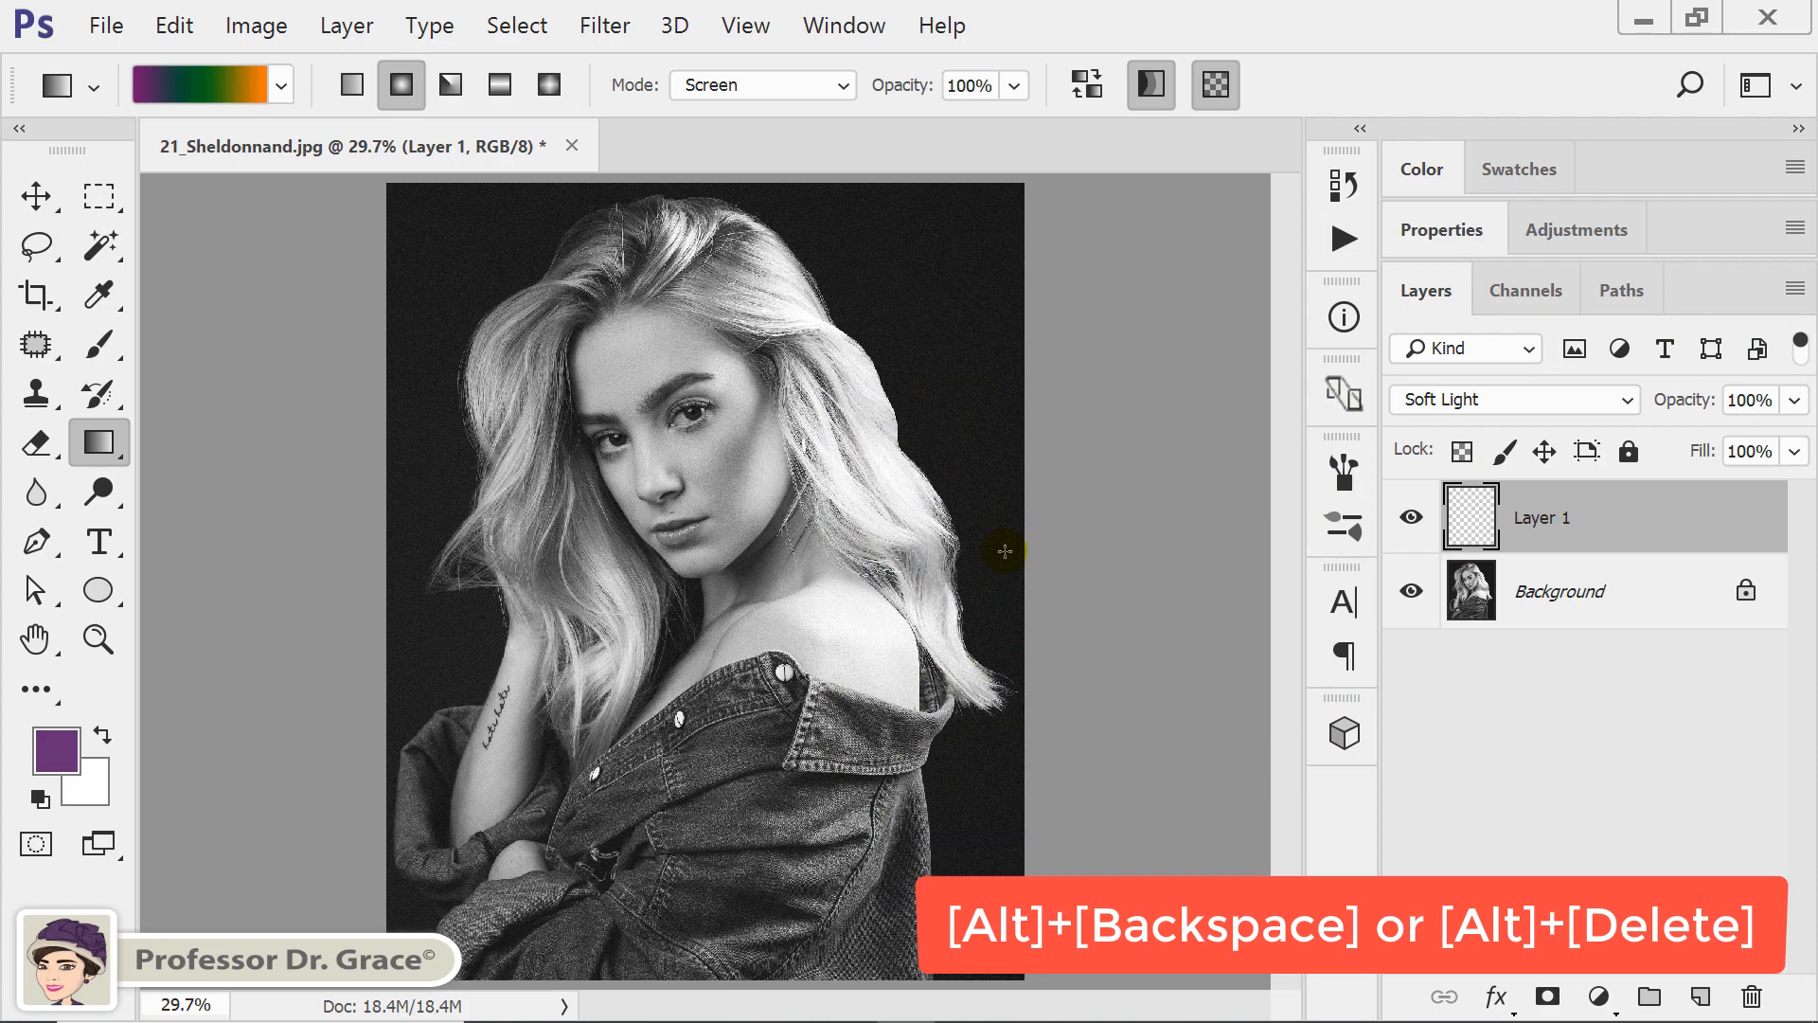
key("alt+BackSpace")
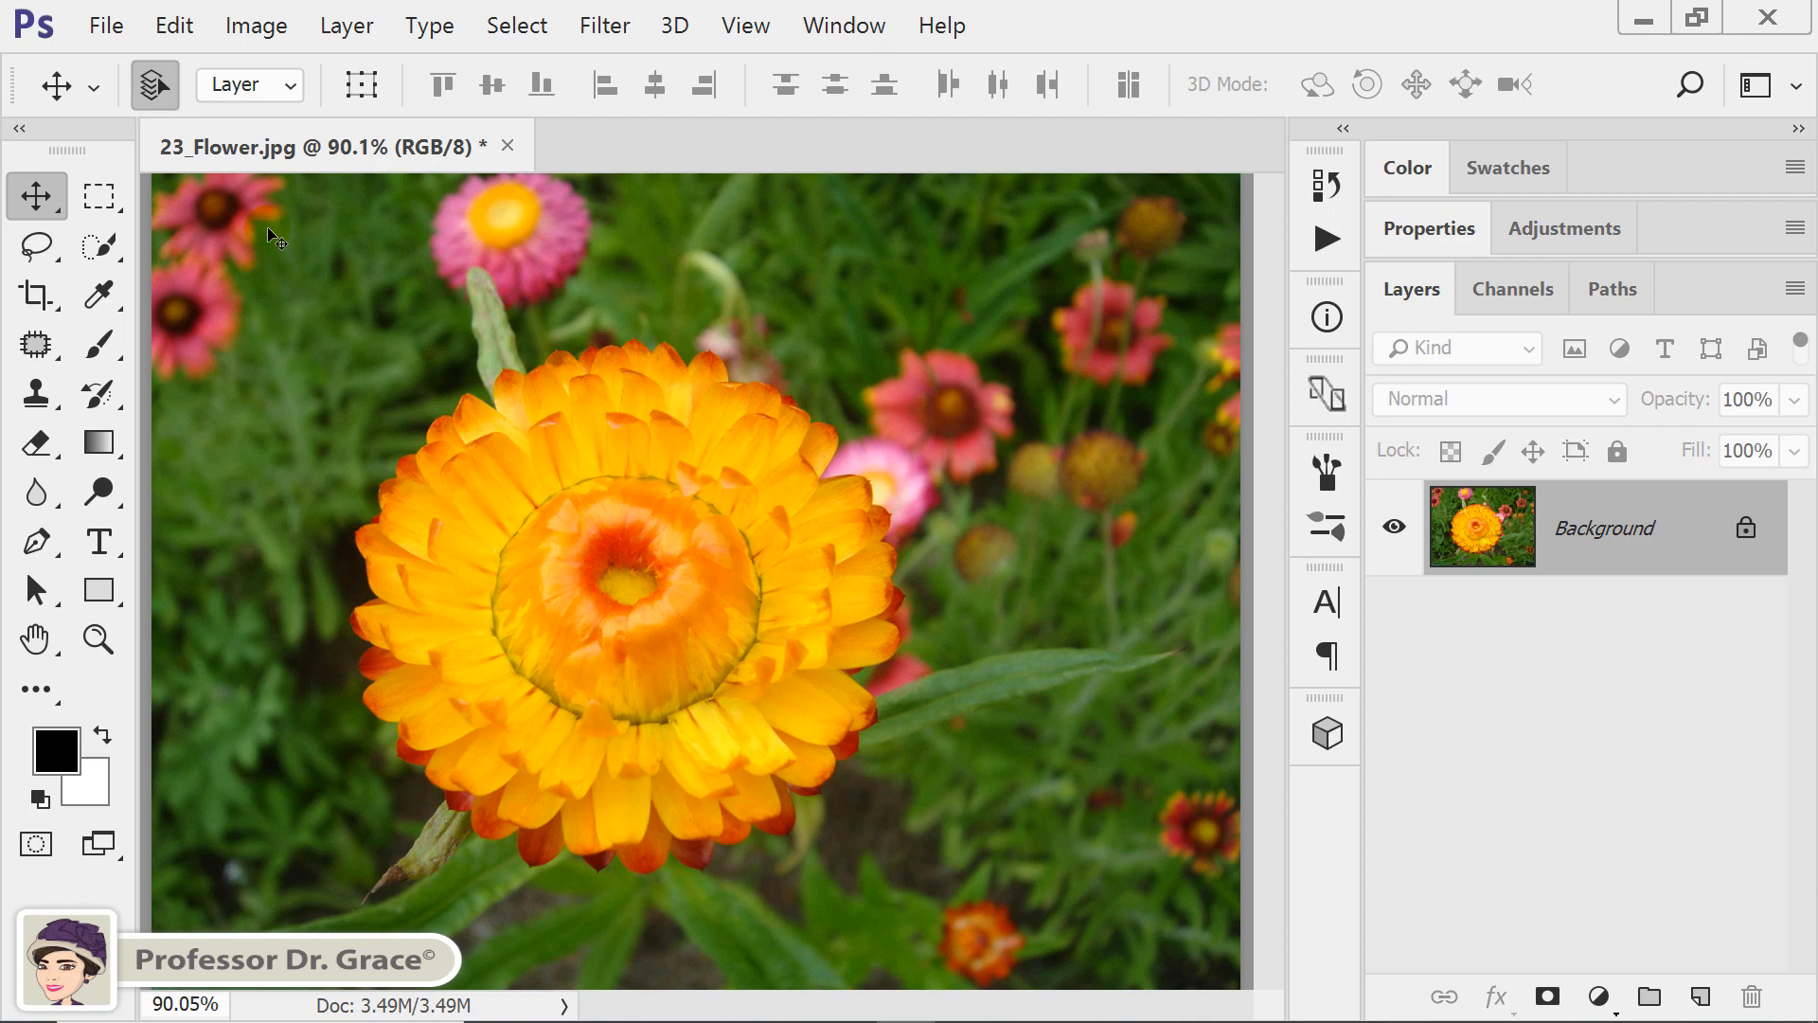
Resize the flower image to 45 cm wide and 34 cm high with the width and height proportions unlinked.
left_click(260, 30)
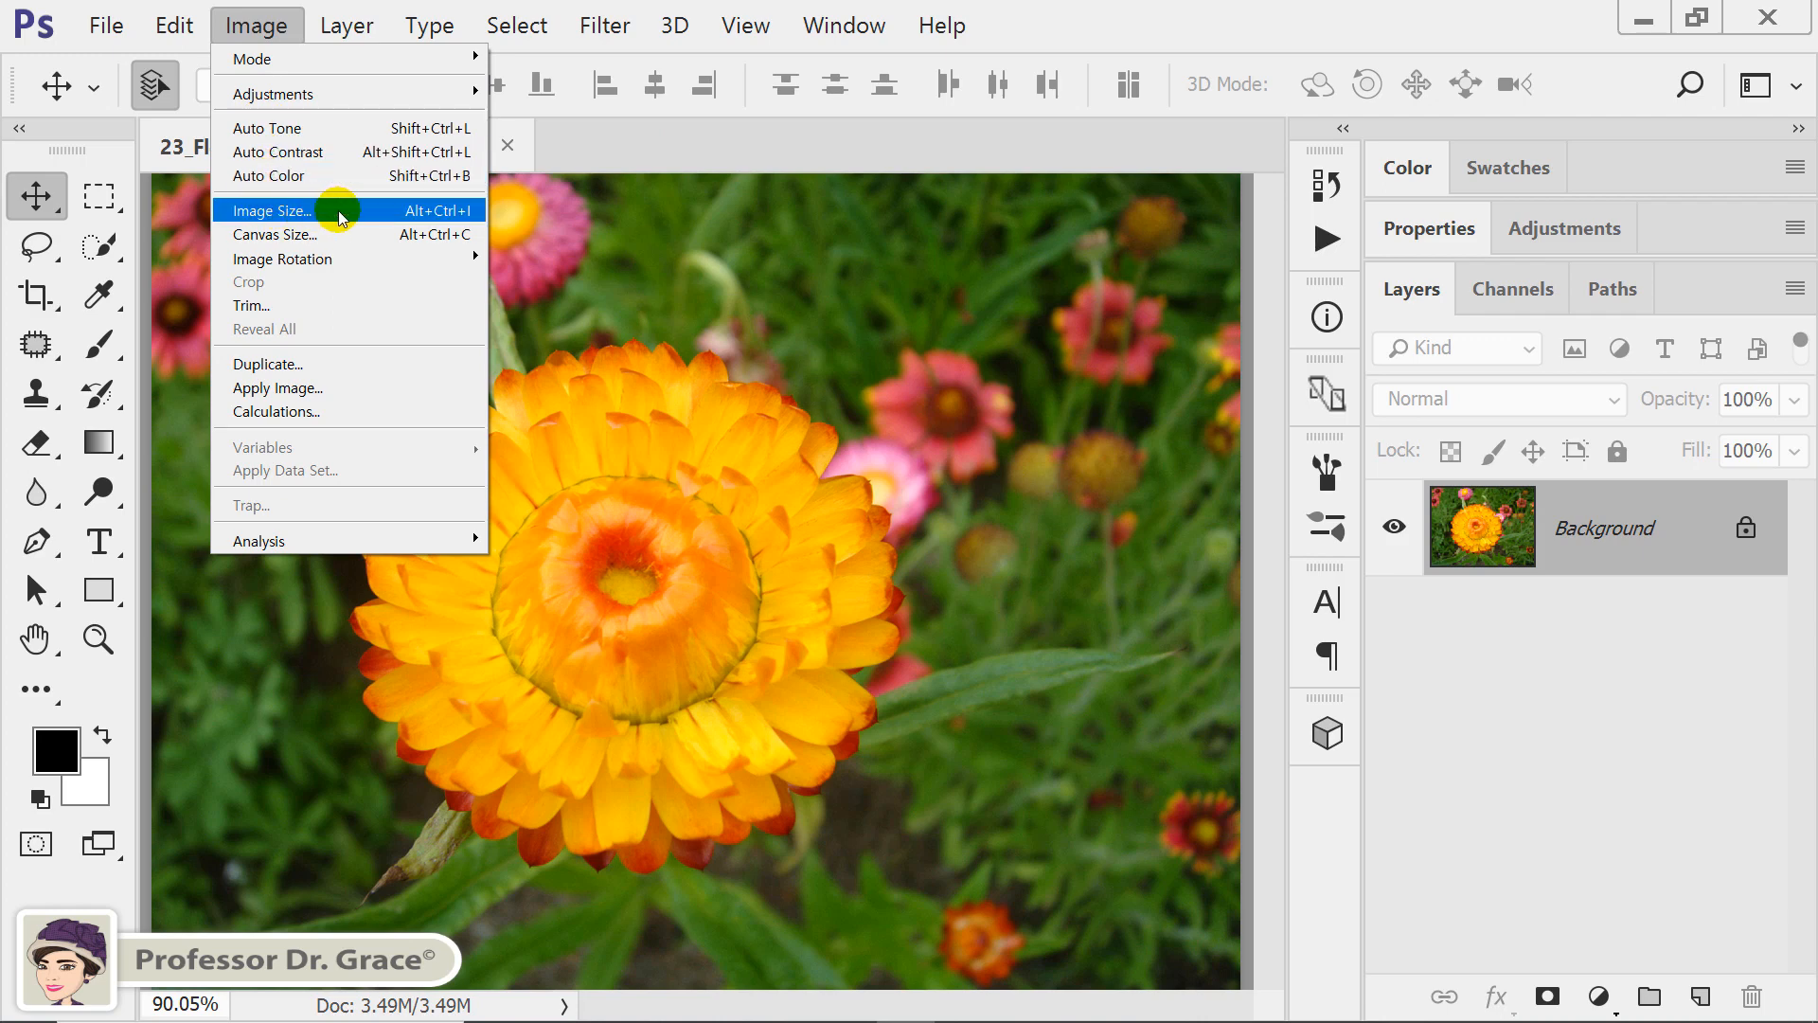
left_click(464, 218)
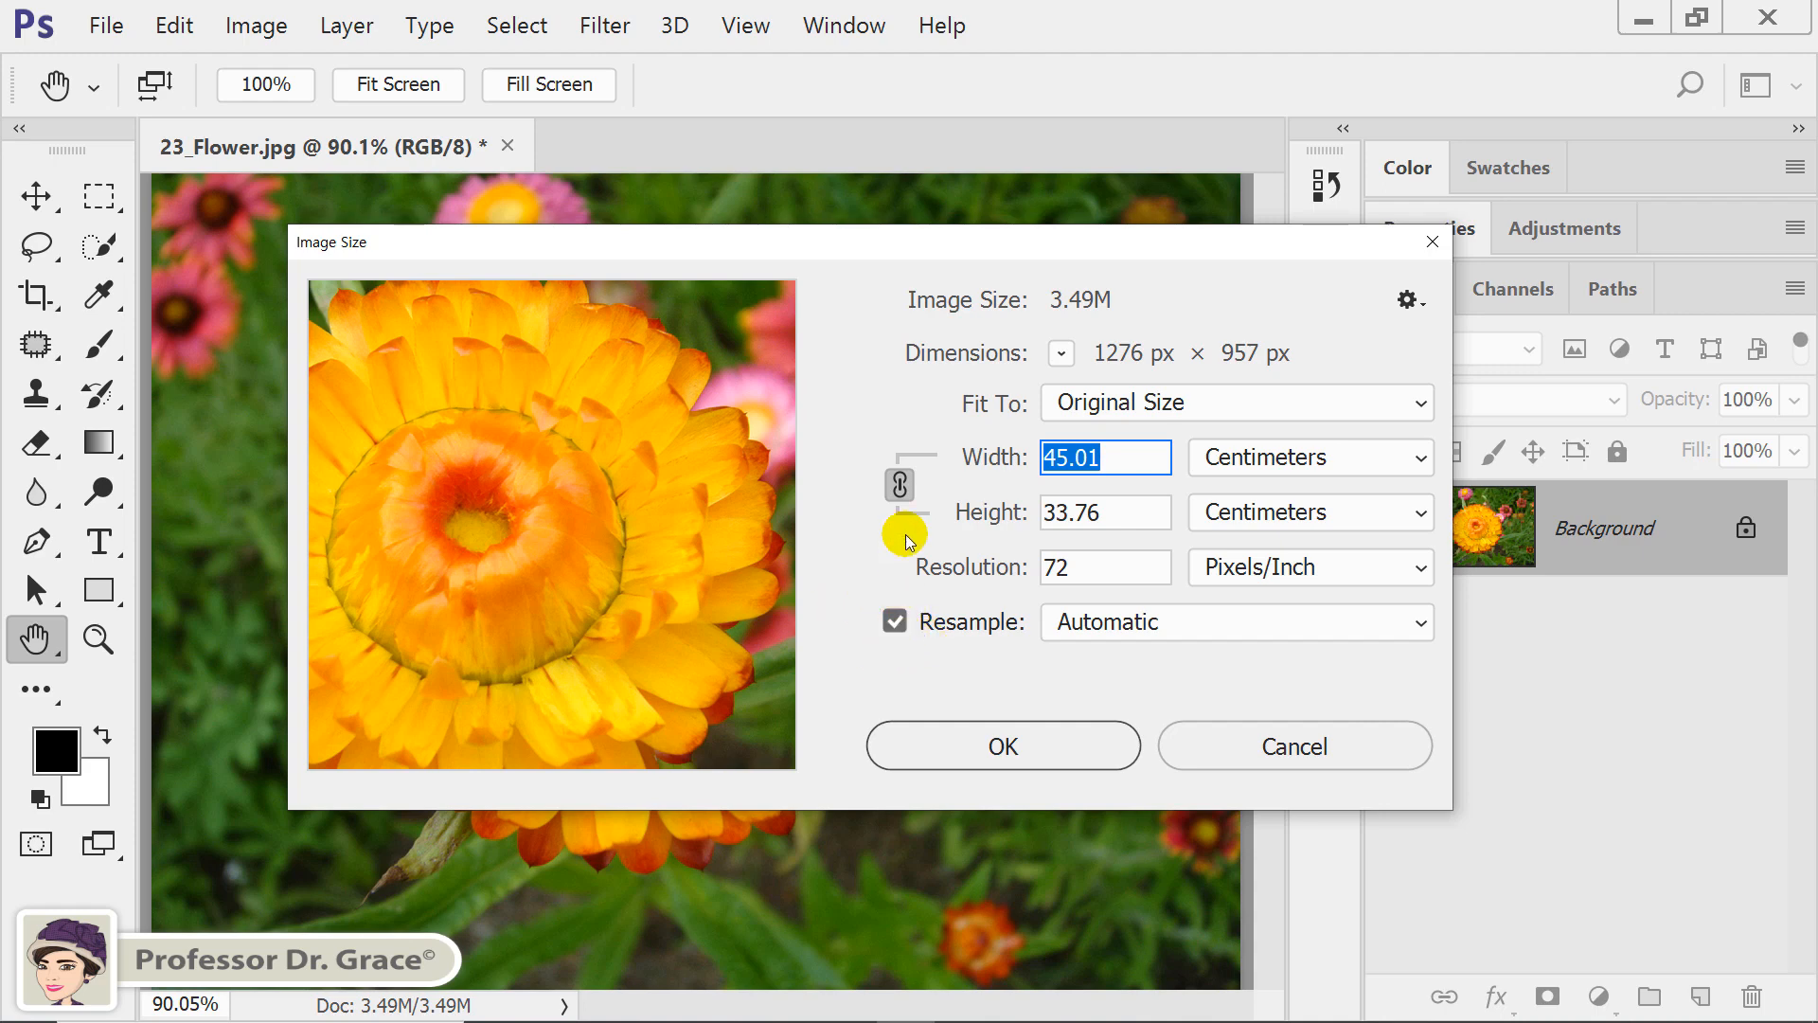
left_click(902, 483)
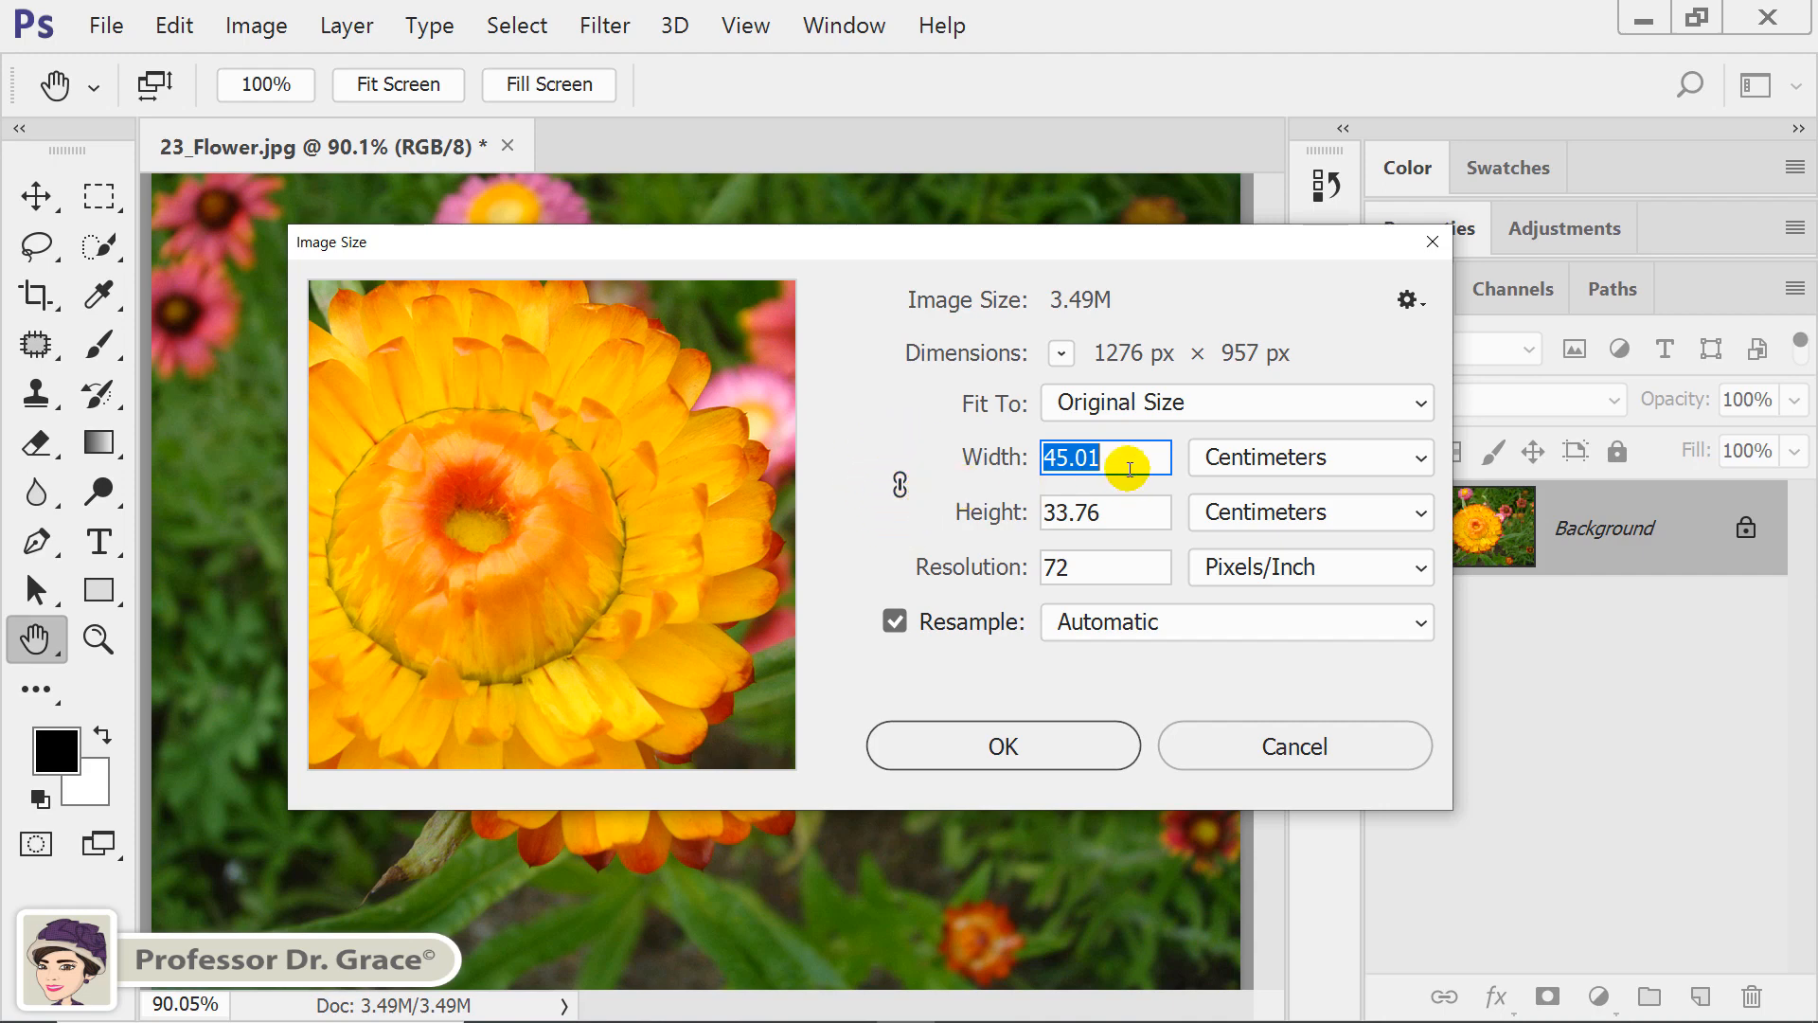
type("45")
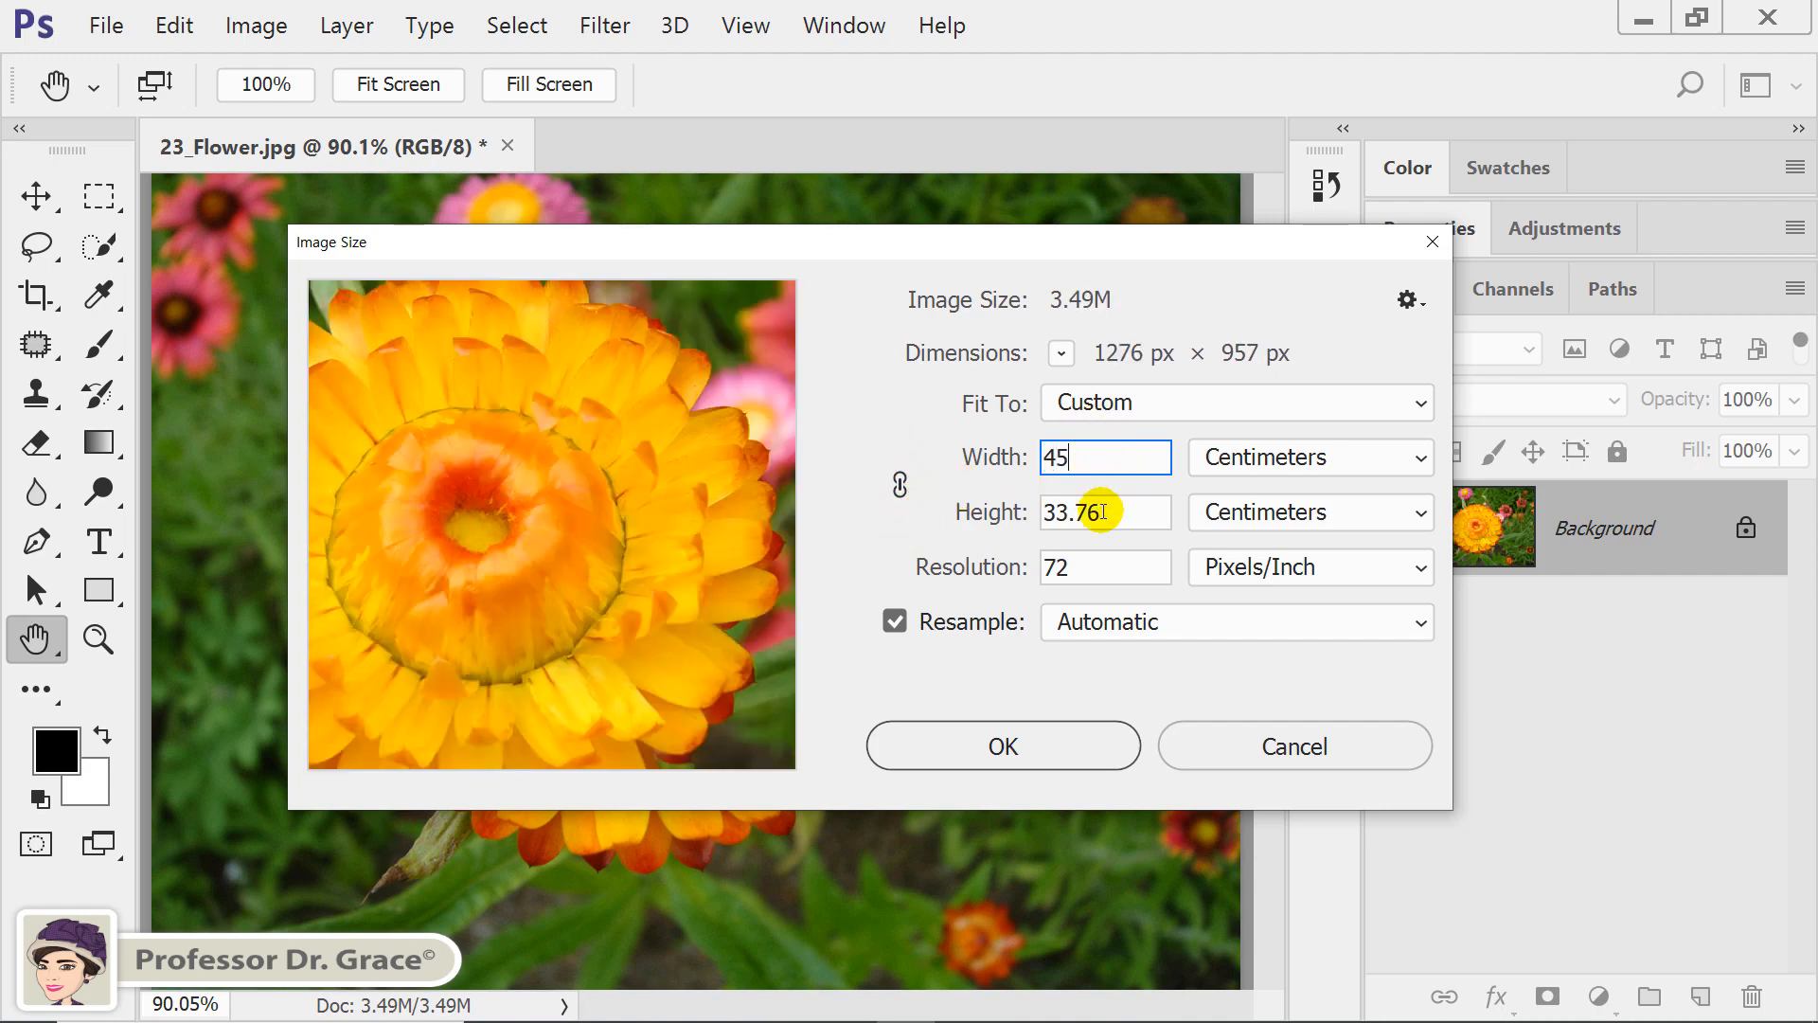
left_click(1114, 512)
type("34")
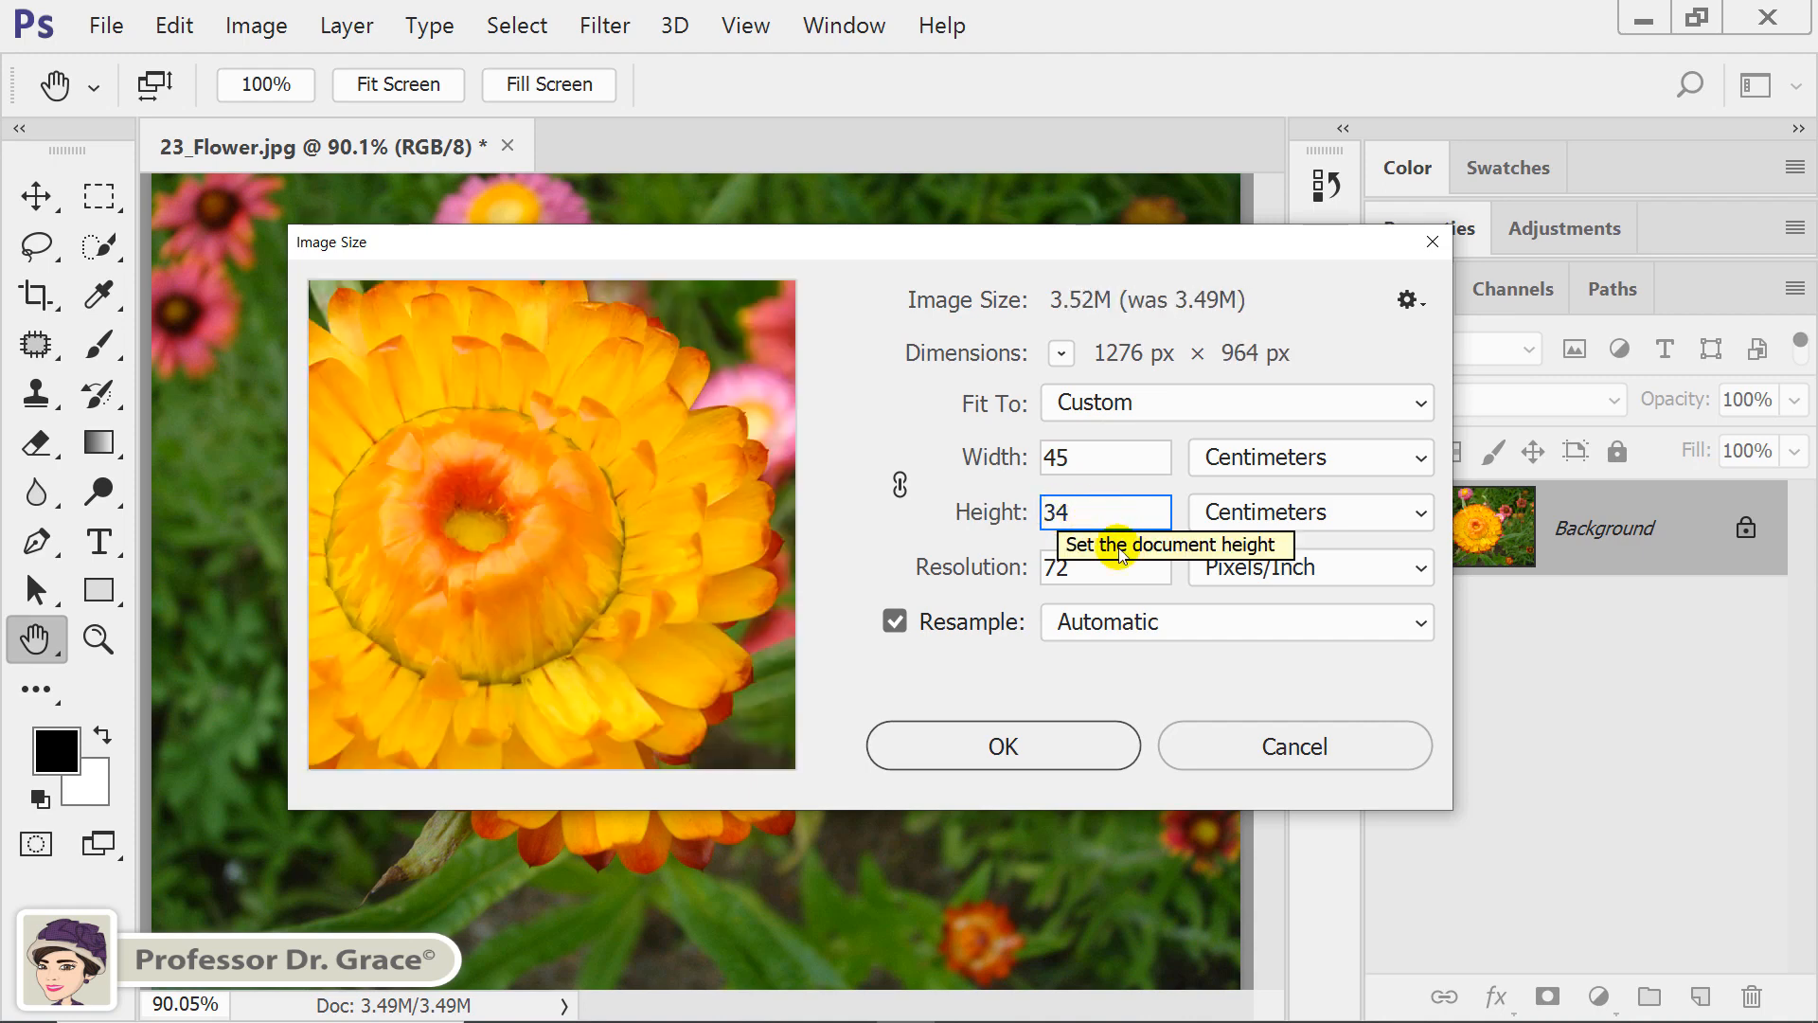
left_click(1057, 747)
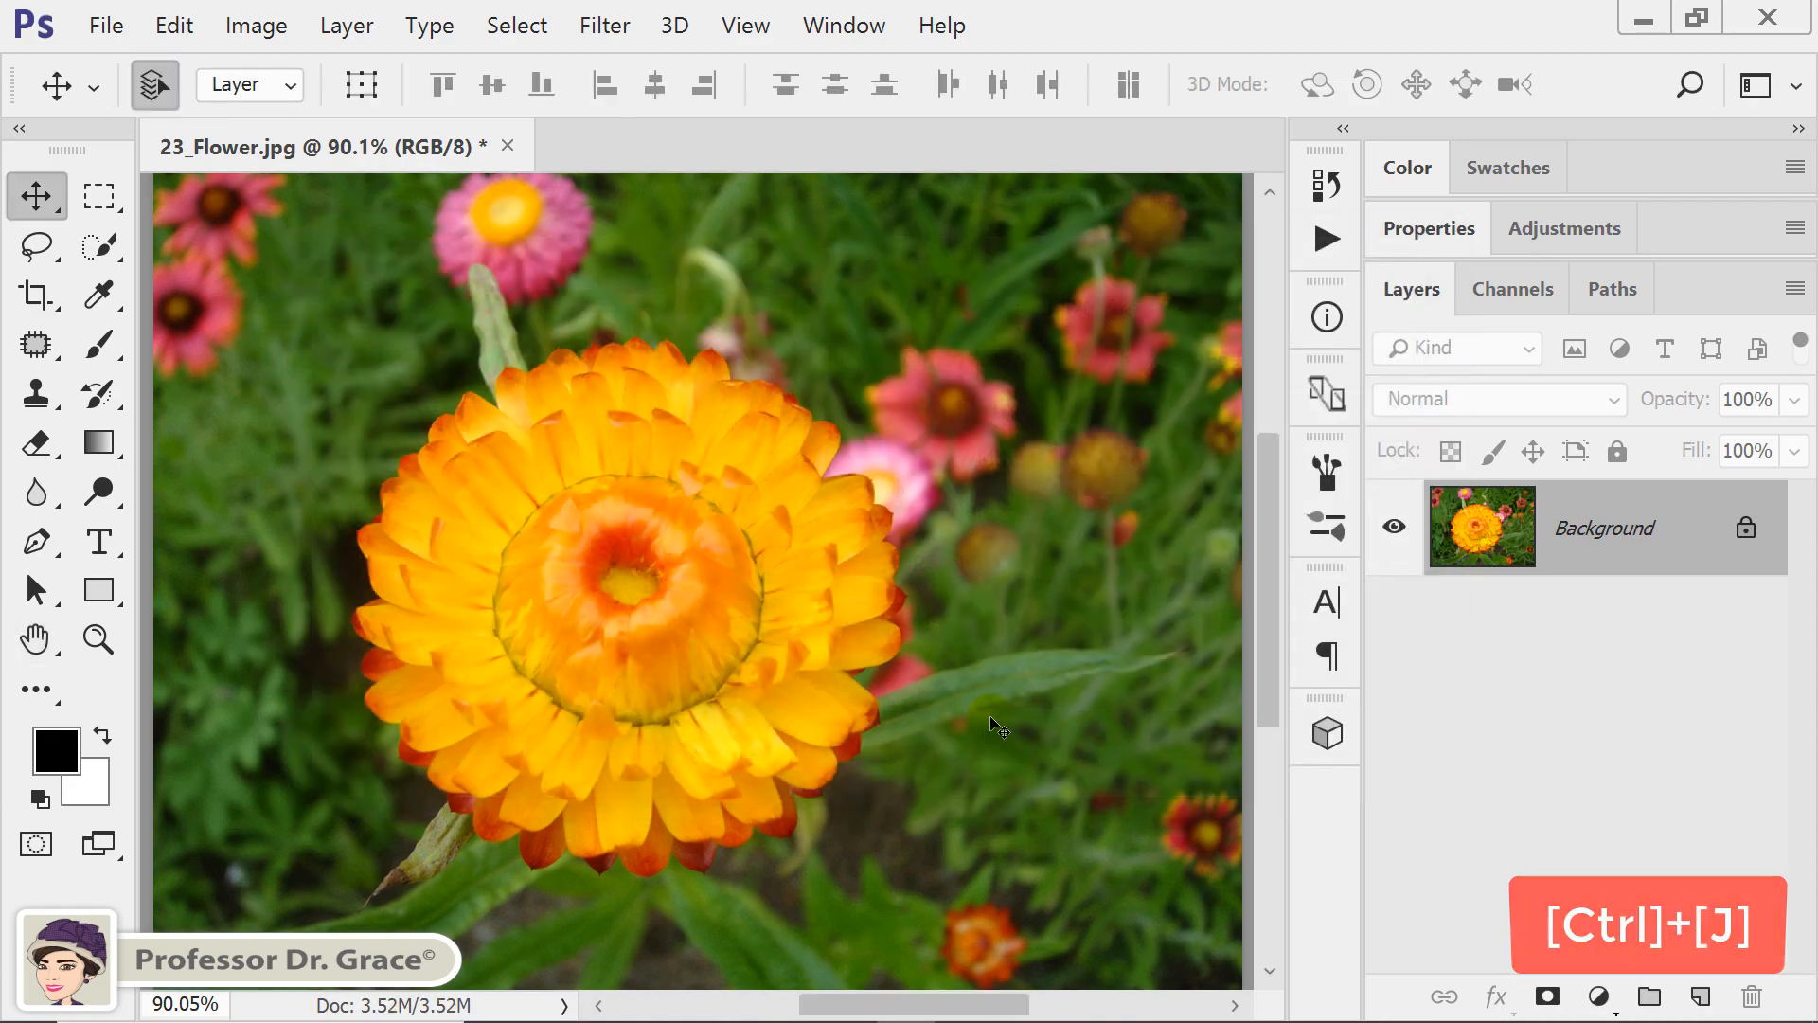
Duplicate the flower image's Background layer onto a new layer.
key("ctrl+0")
key("ctrl+j")
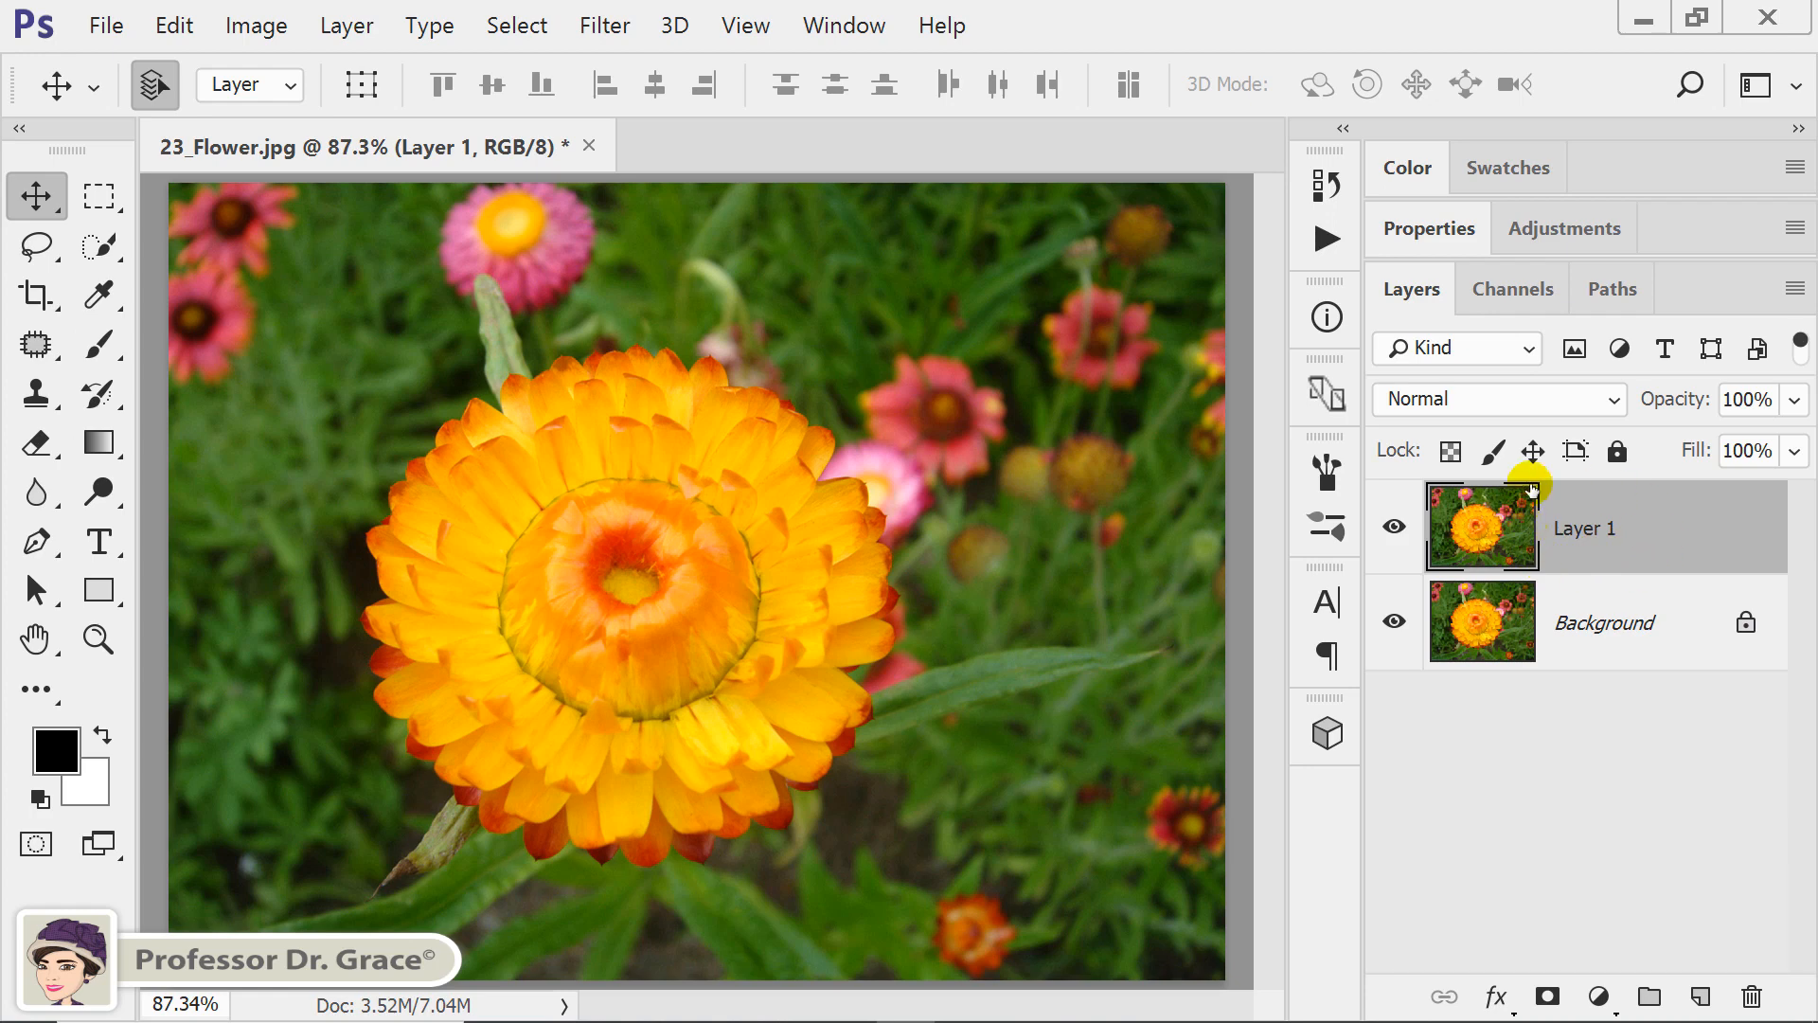
Reset the foreground and background colors to default and fill the Background layer with white.
key("d")
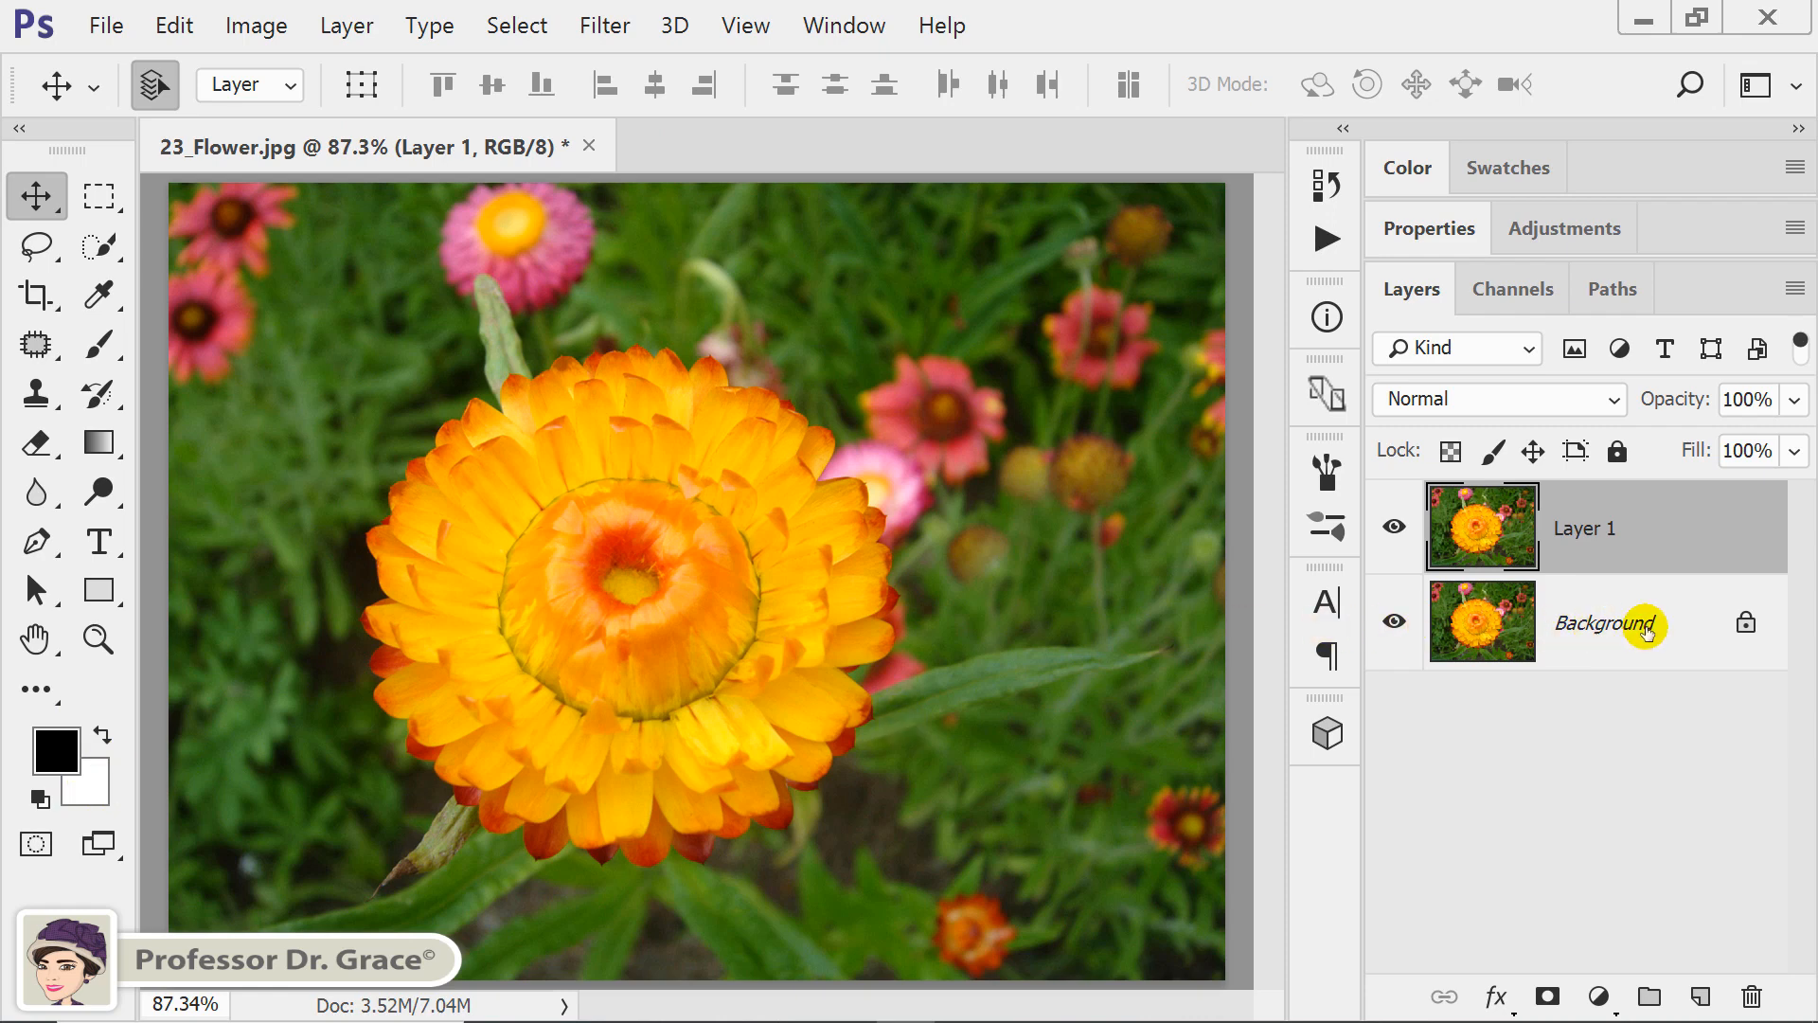
left_click(1648, 632)
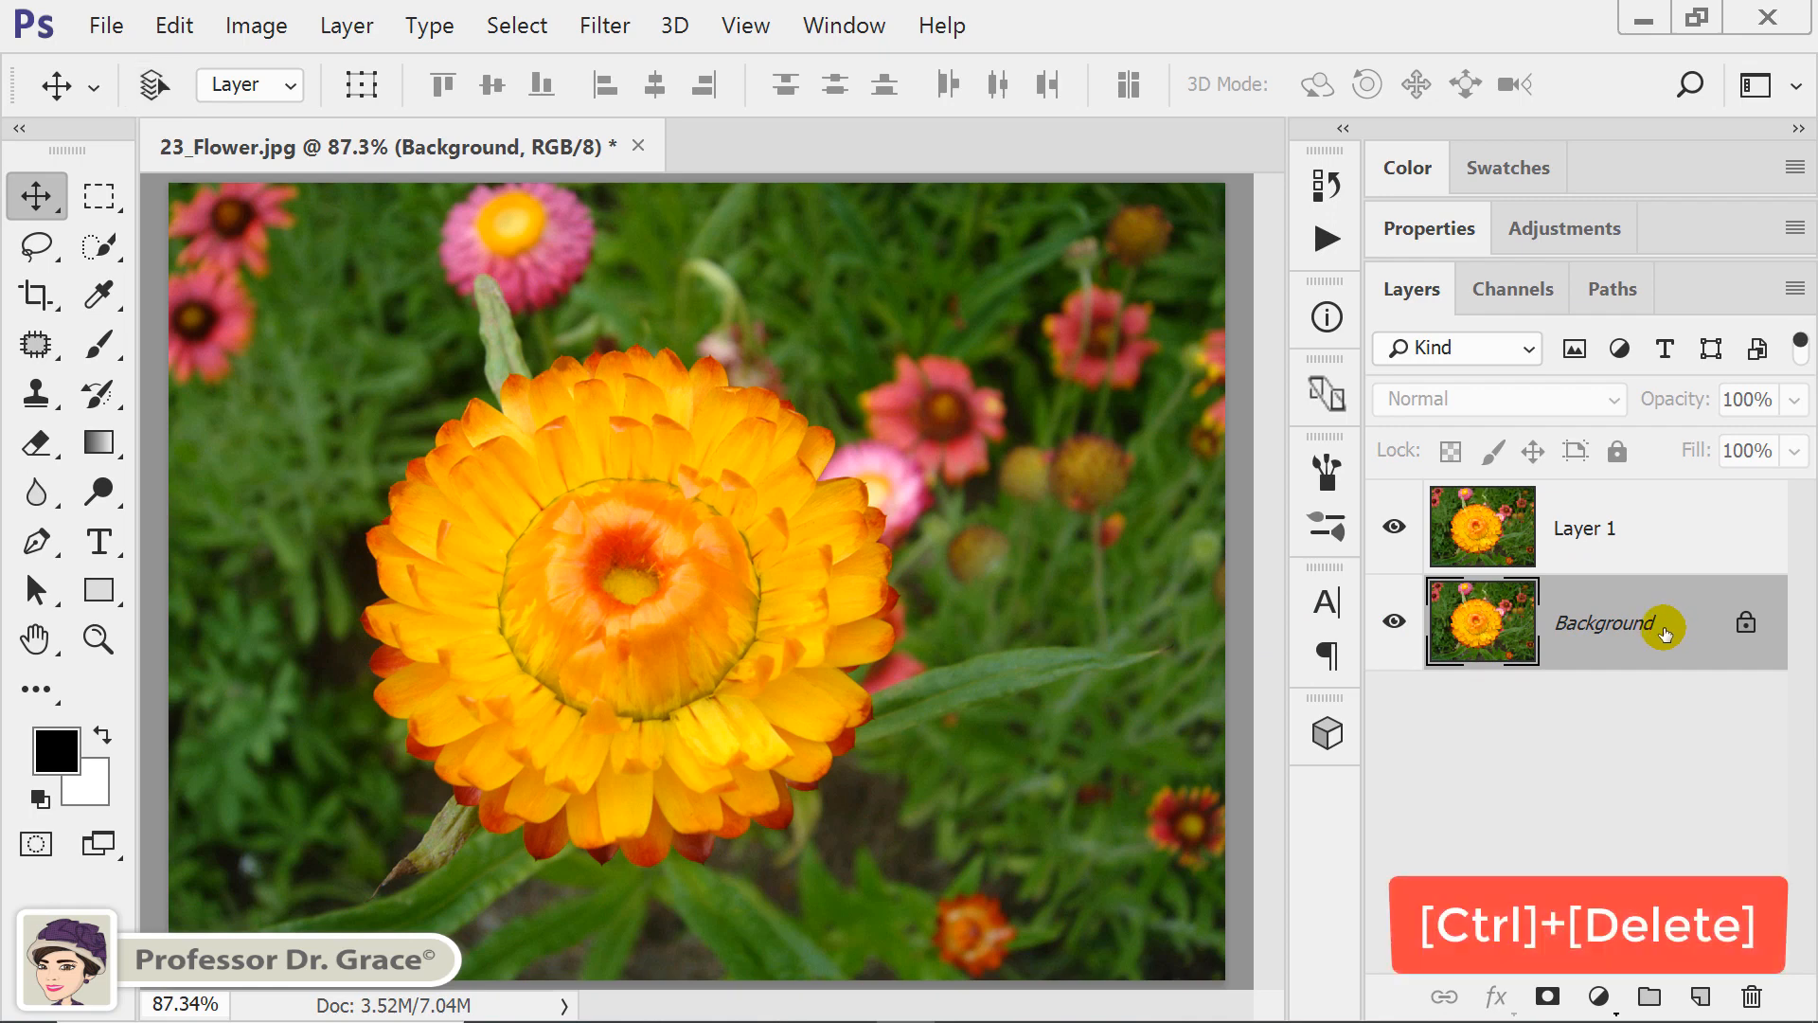
key("ctrl+Delete")
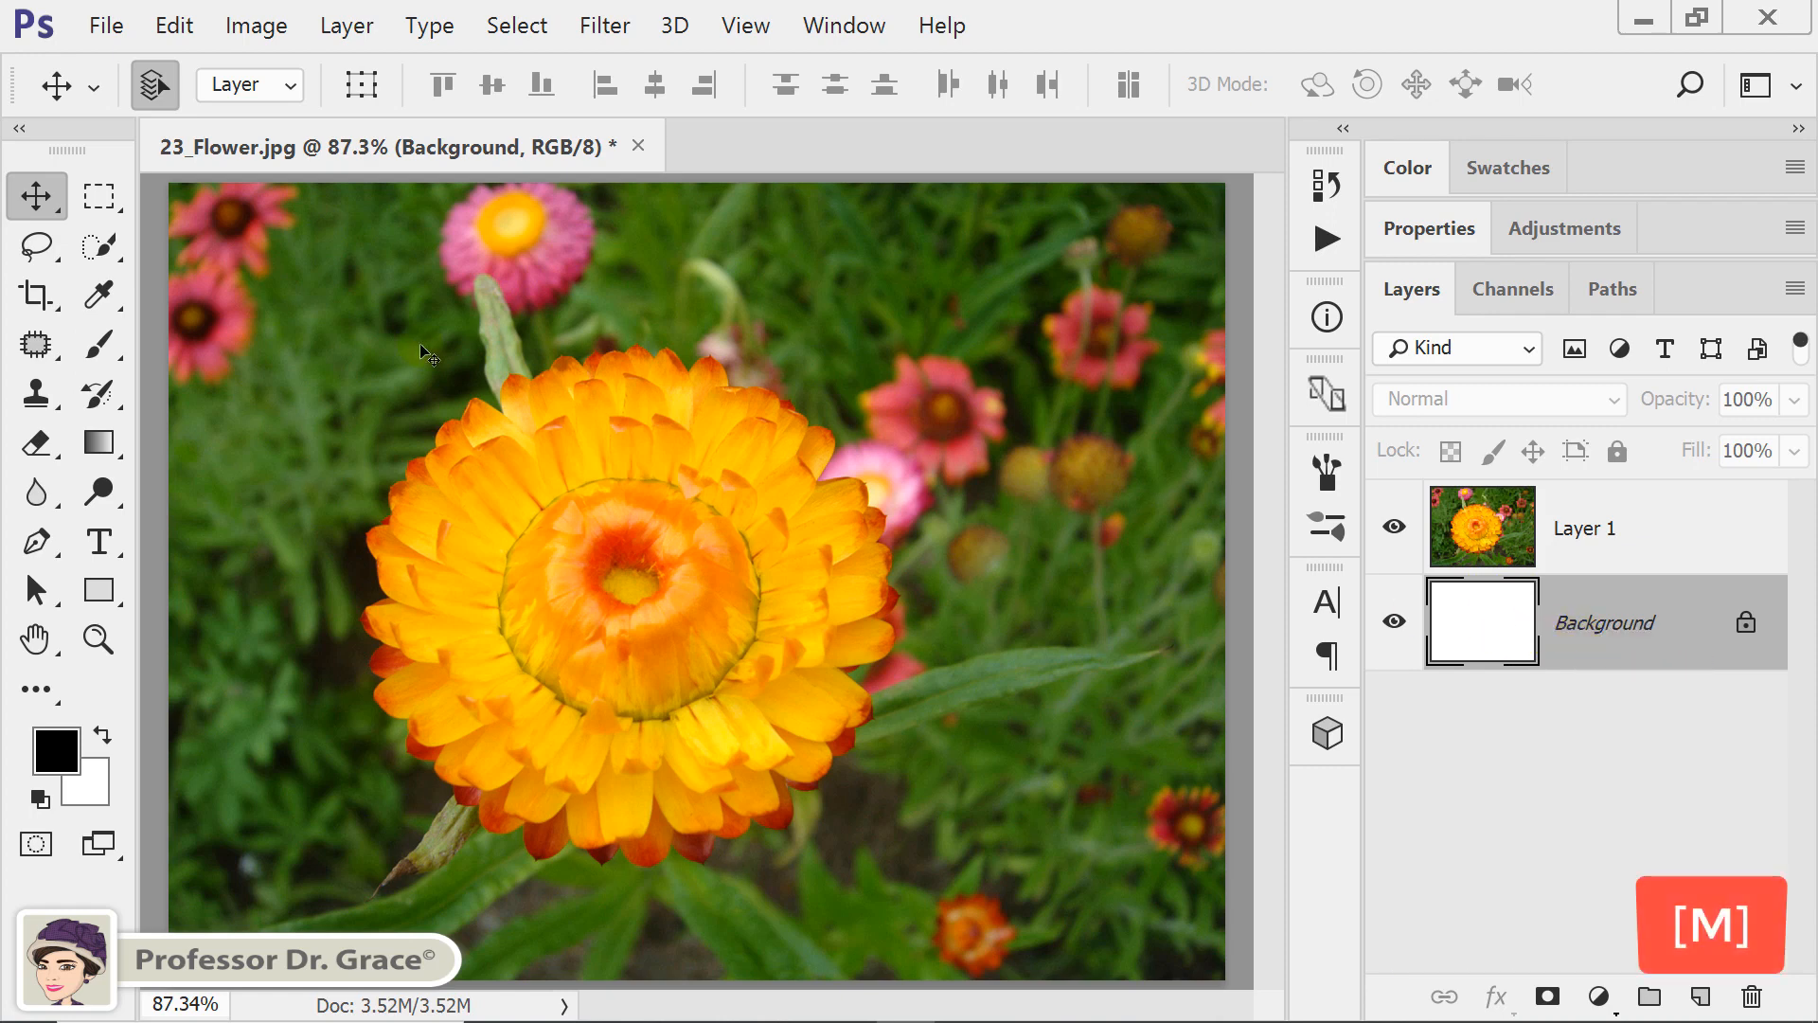
Make a rectangular selection with 0 px feather around the large flower, leaving an even margin inside the image edges.
left_click(84, 196)
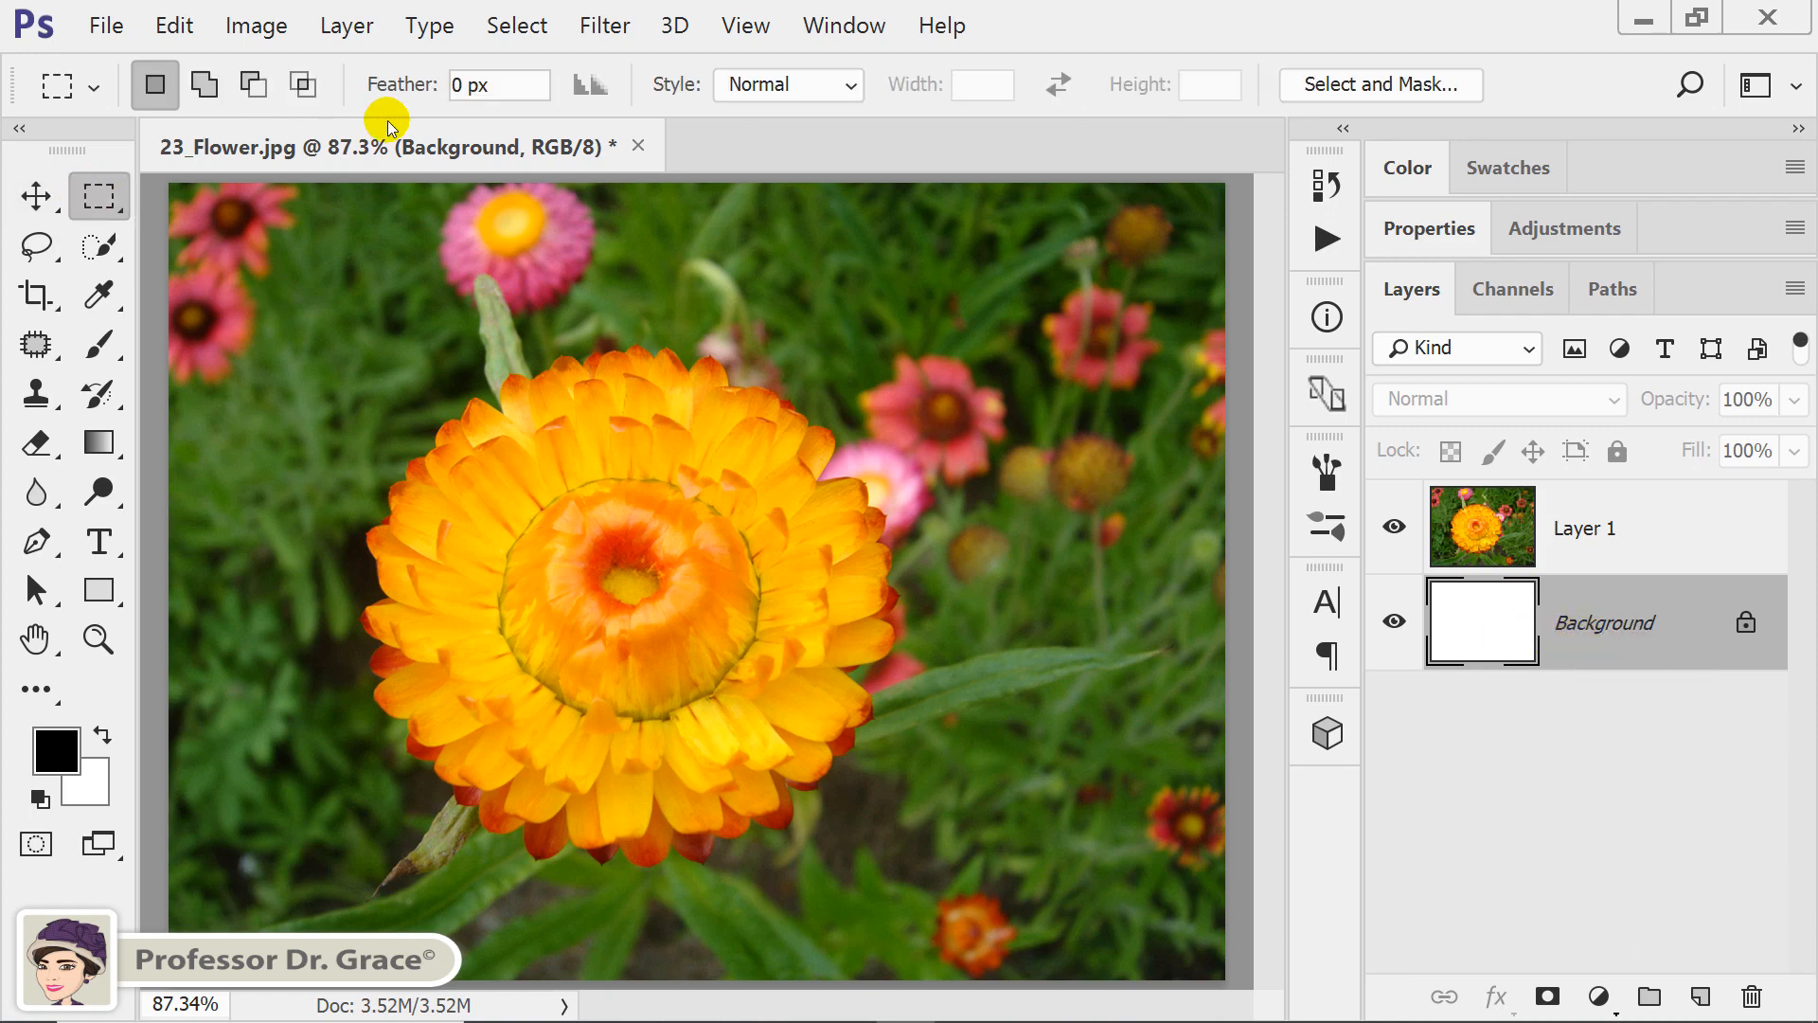
left_click(522, 83)
mouse_move(522, 84)
left_mouse_down()
mouse_move(405, 83)
mouse_move(507, 83)
mouse_move(493, 87)
left_mouse_up()
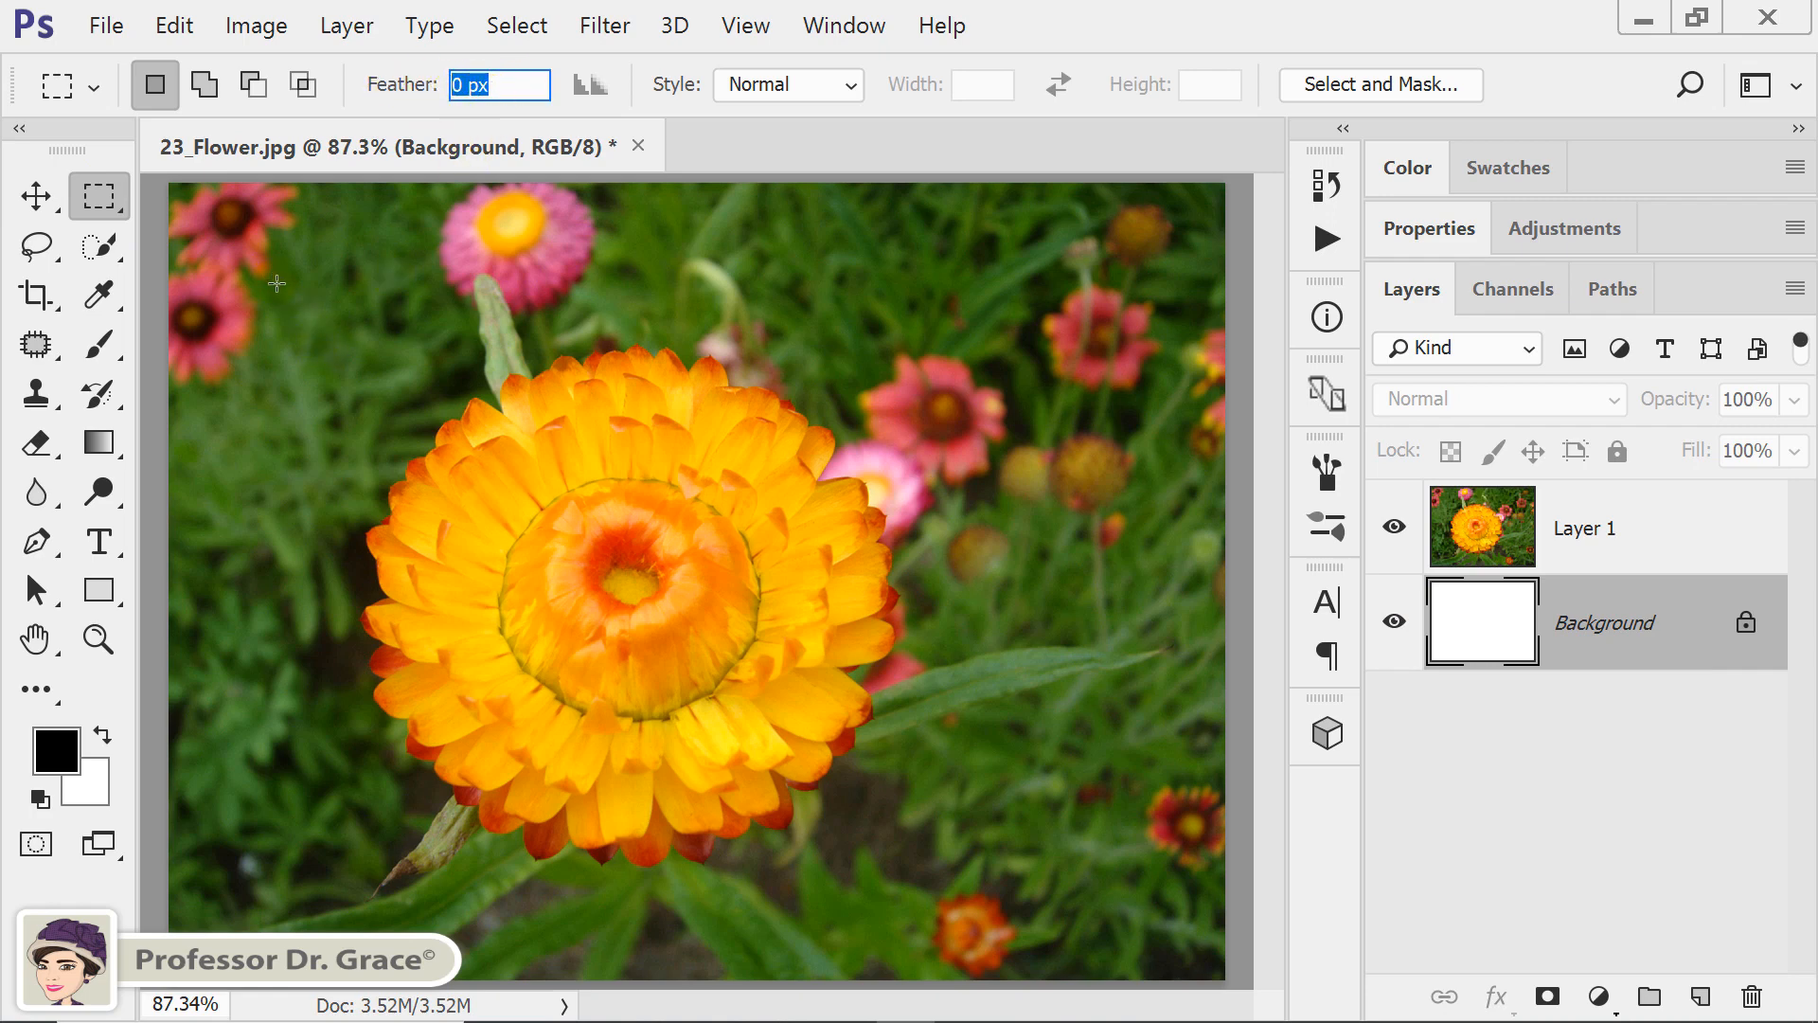
left_click_drag(270, 283, 1125, 877)
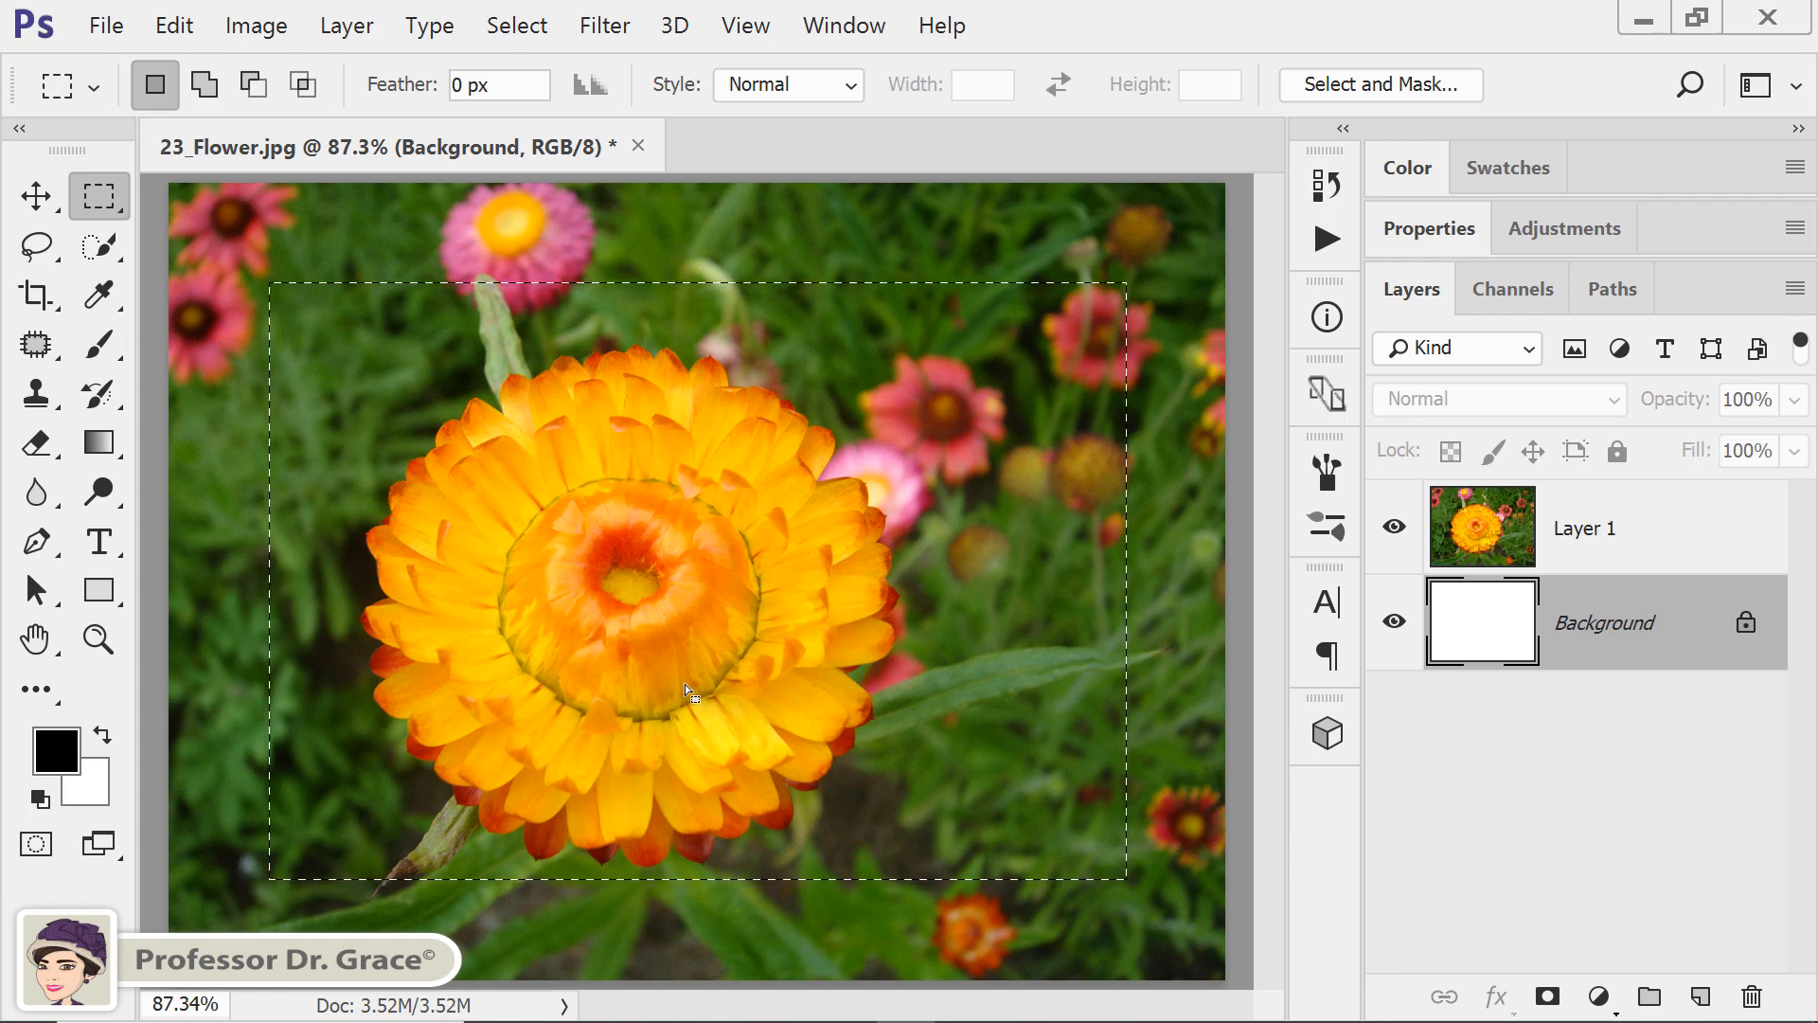
Invert the rectangular selection so it covers the outer border, and switch to Quick Mask mode.
left_click(535, 29)
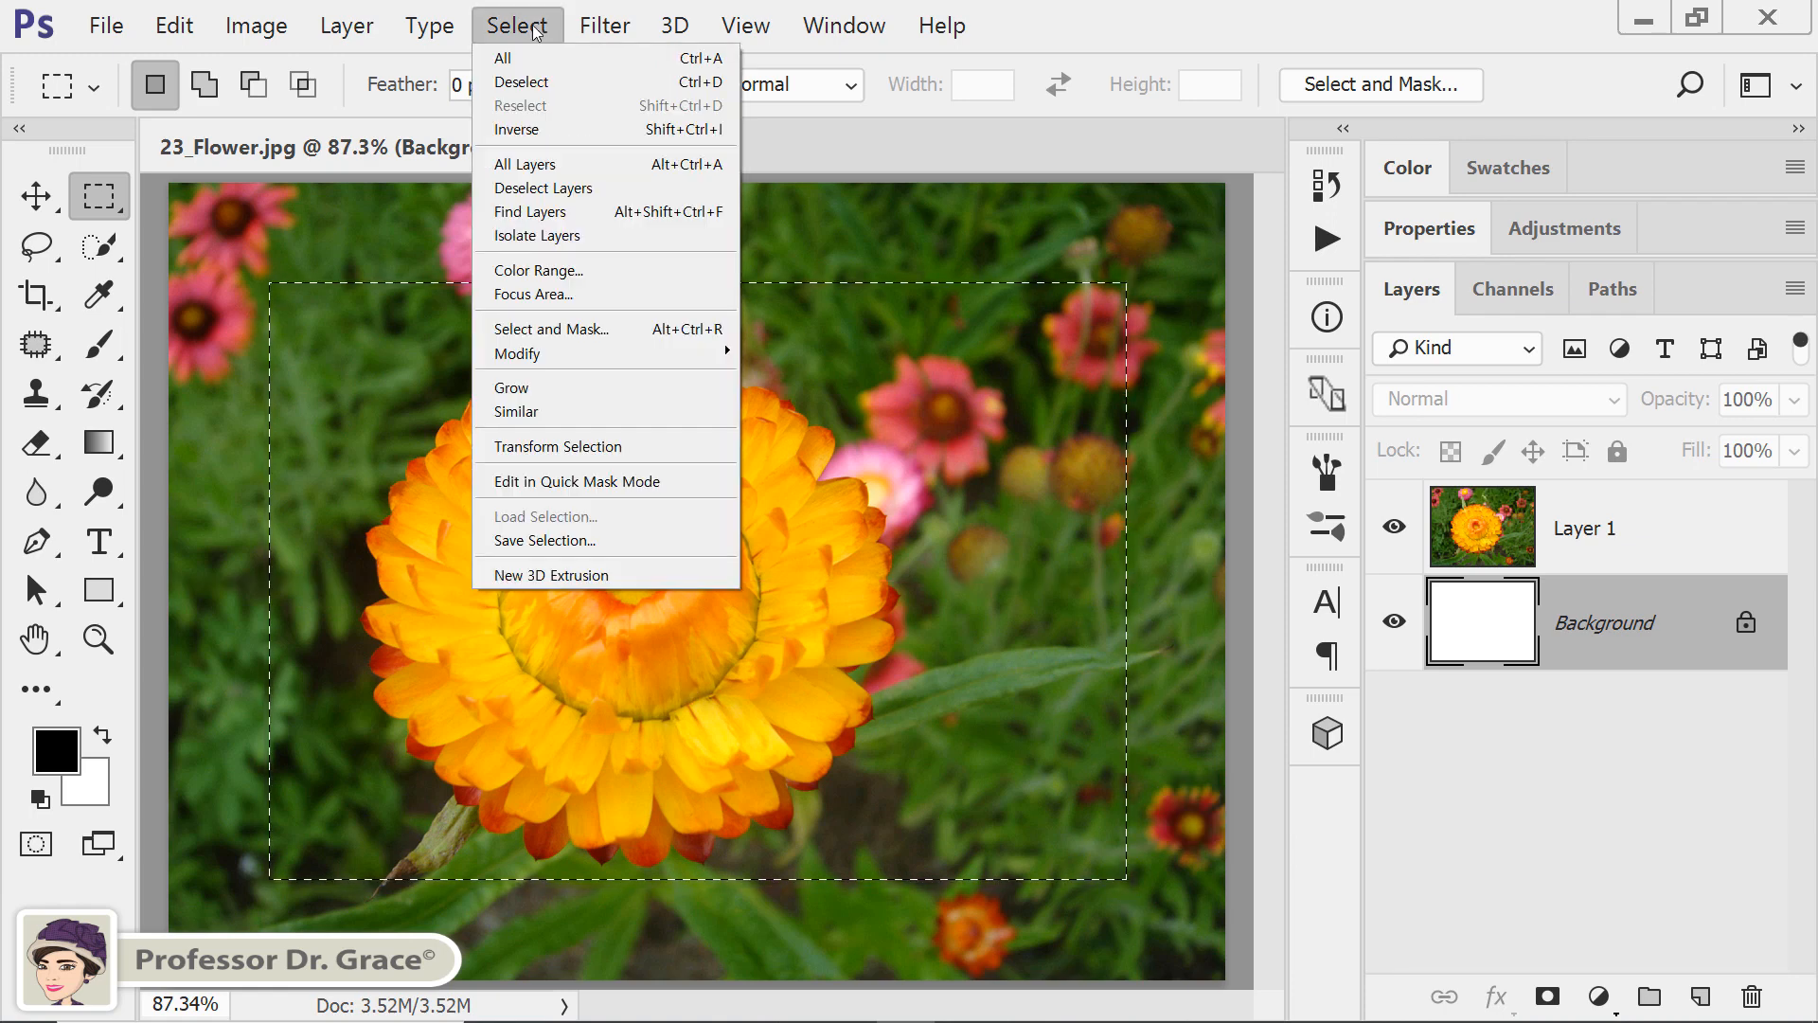
left_click(536, 132)
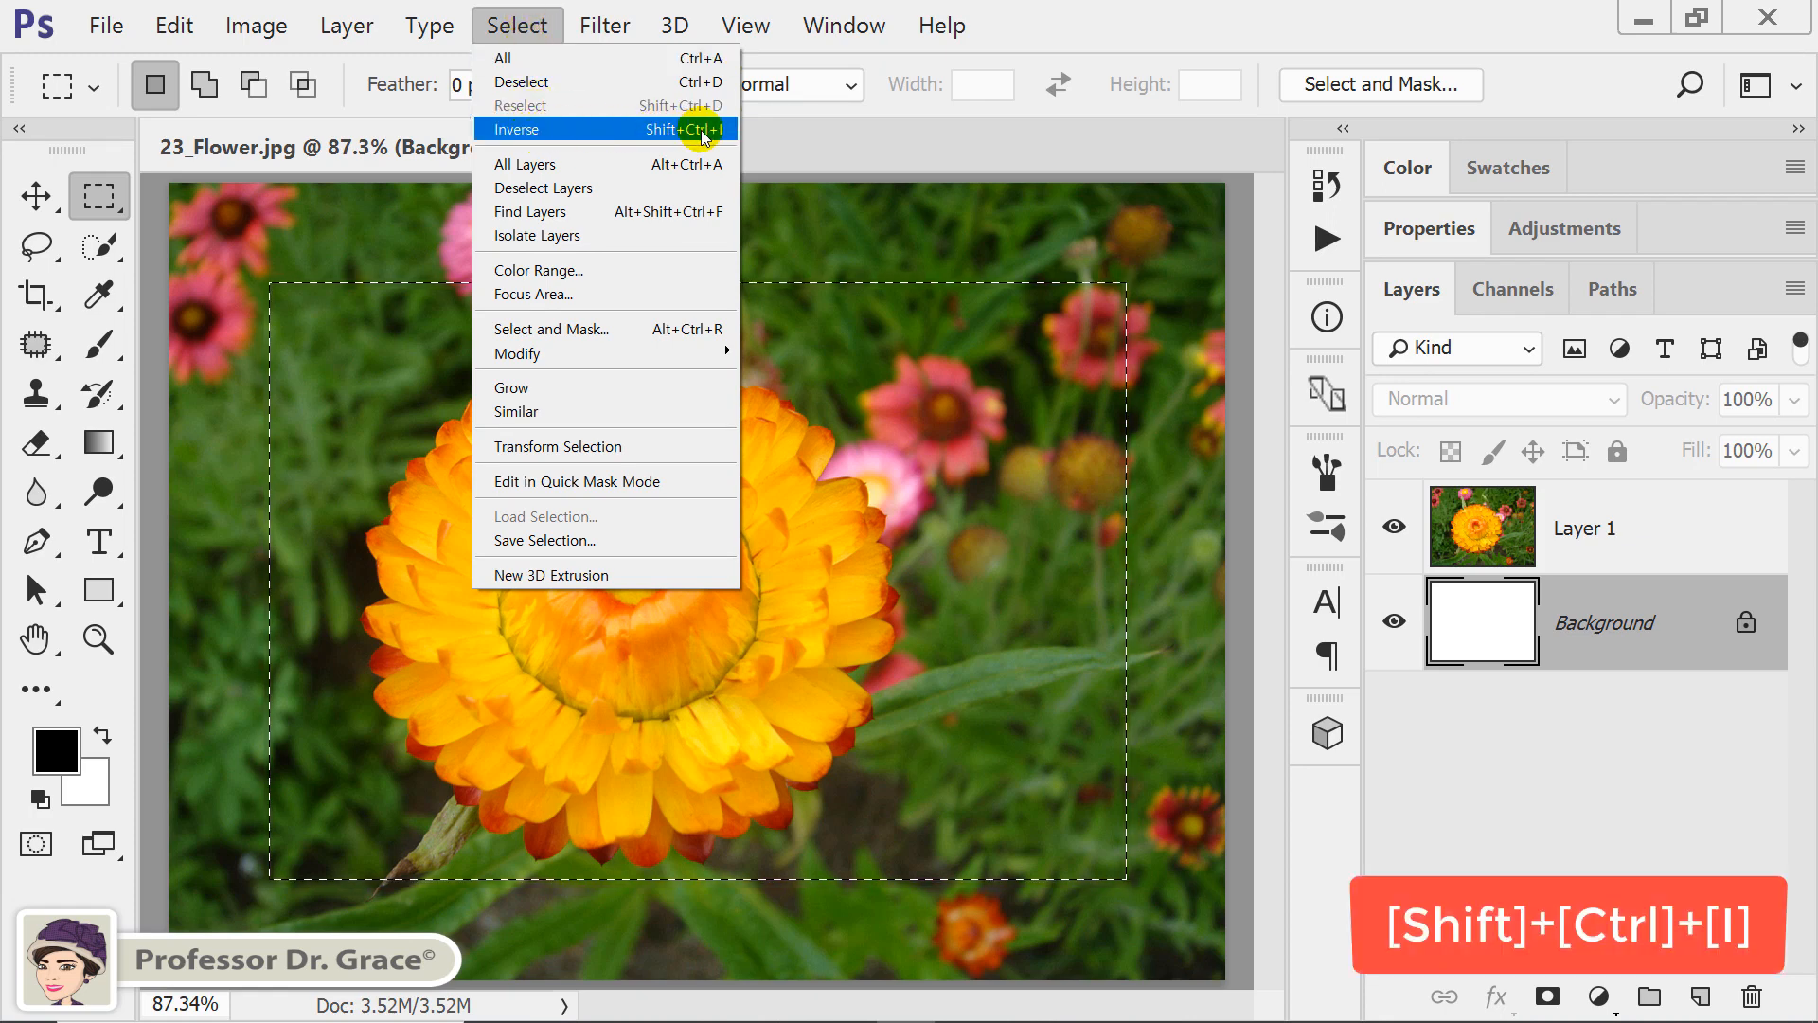
left_click(724, 136)
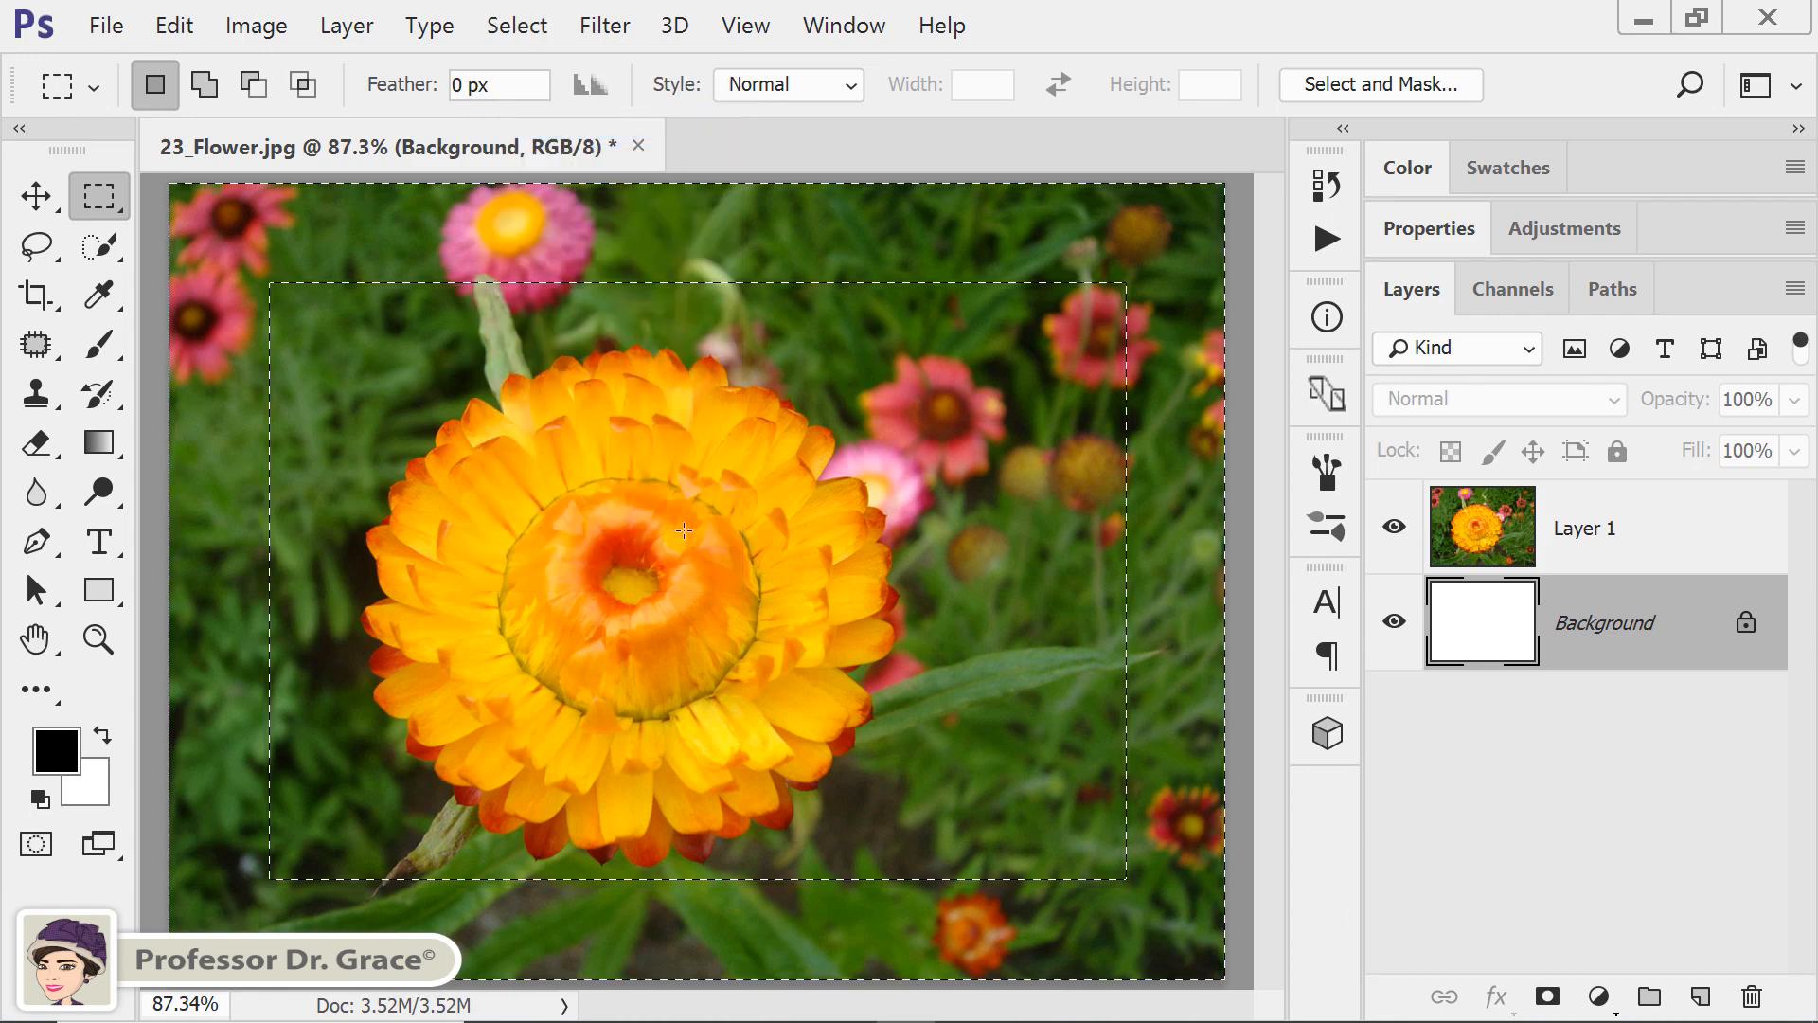
left_click(49, 855)
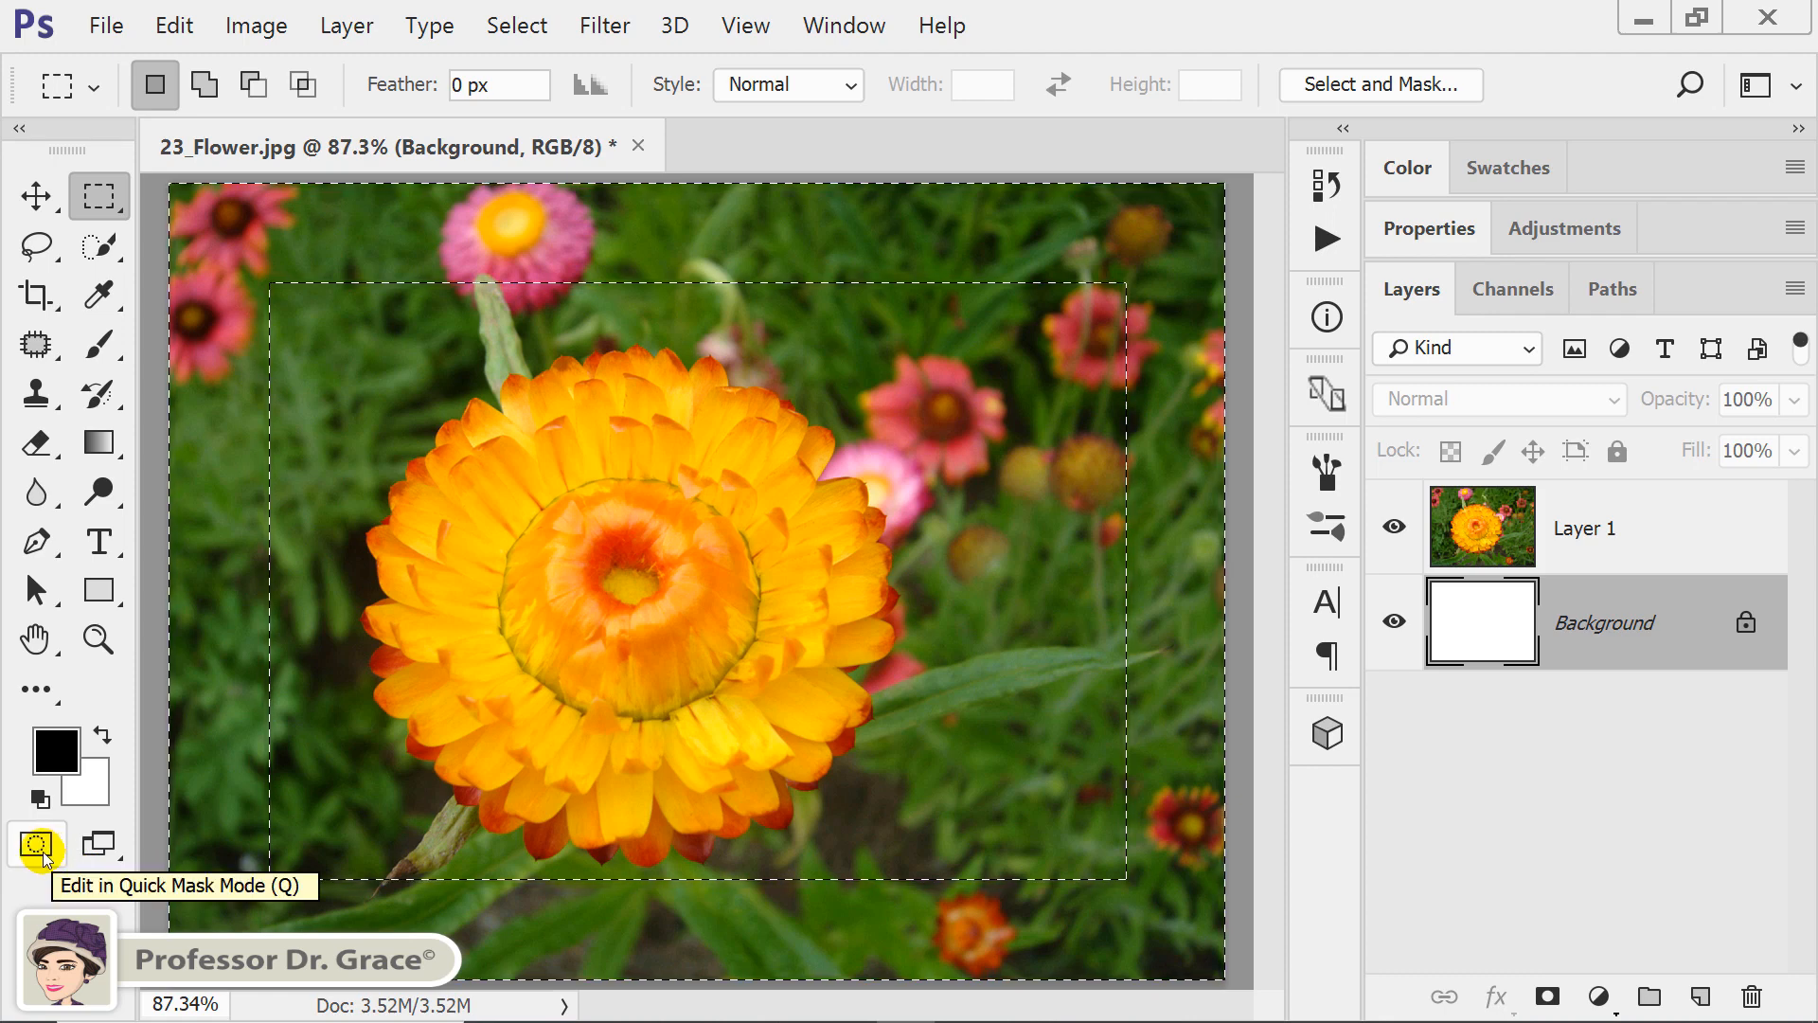
key("q")
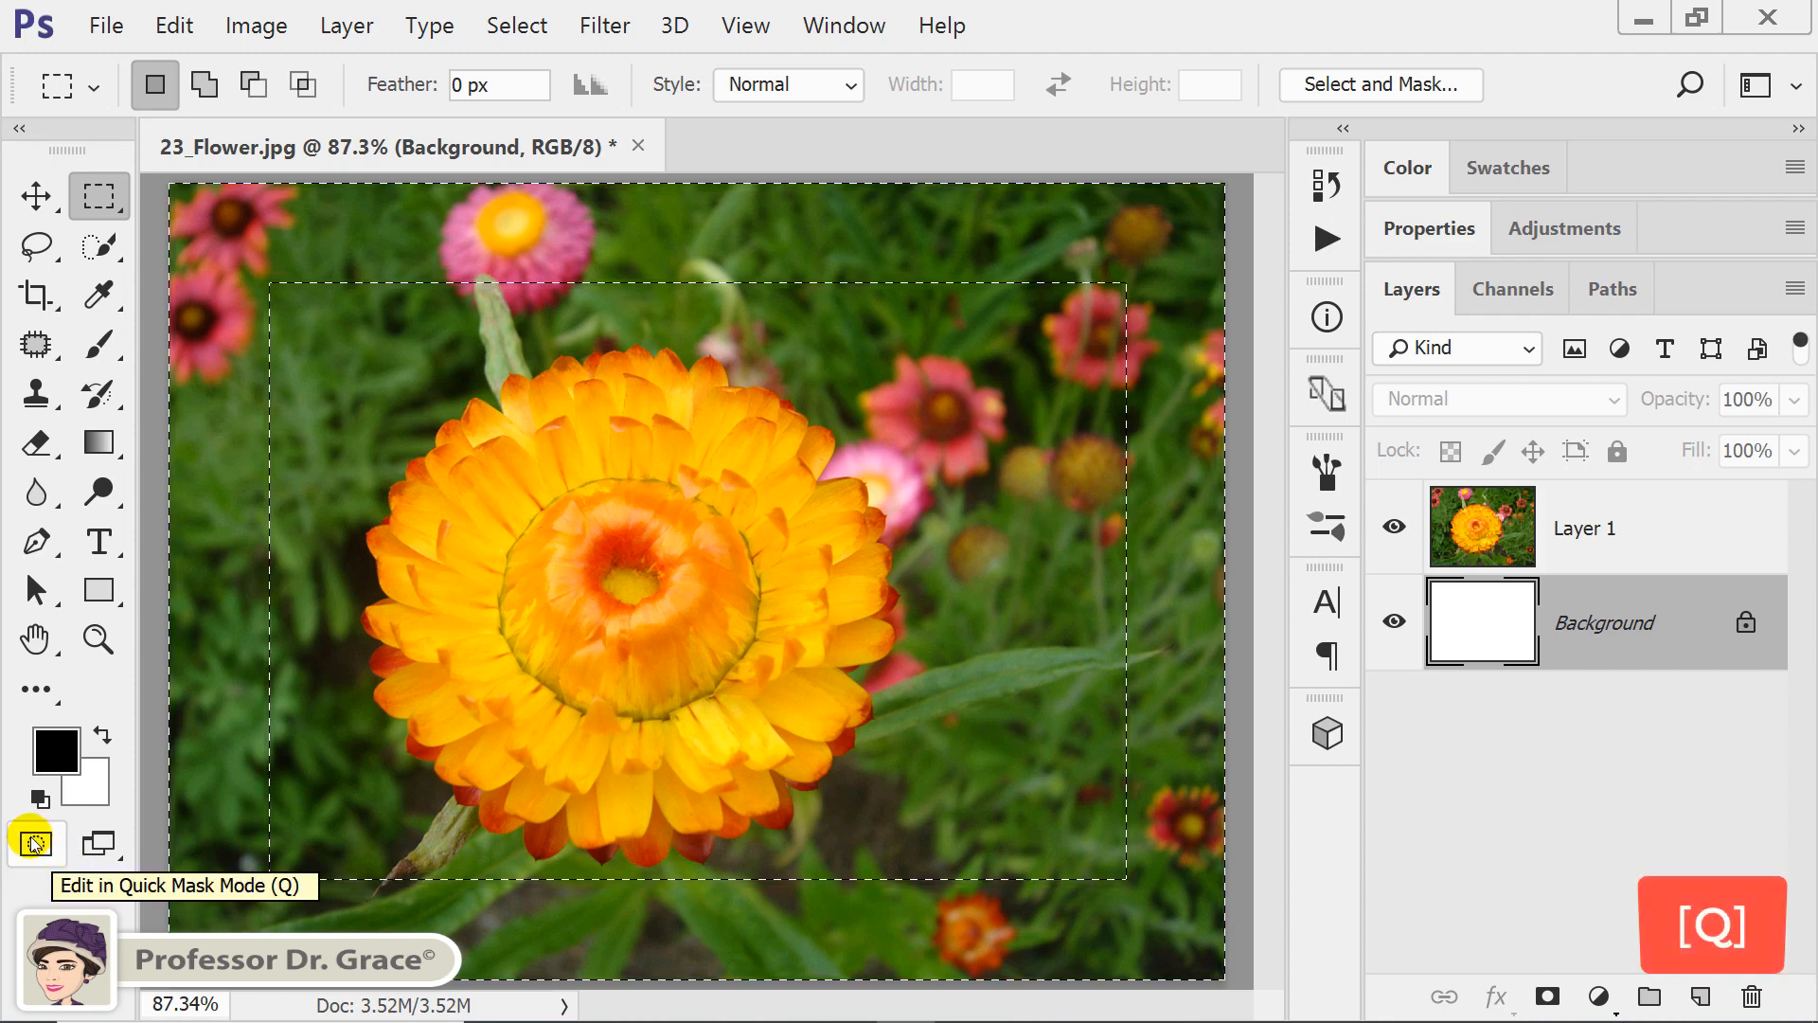
left_click(36, 843)
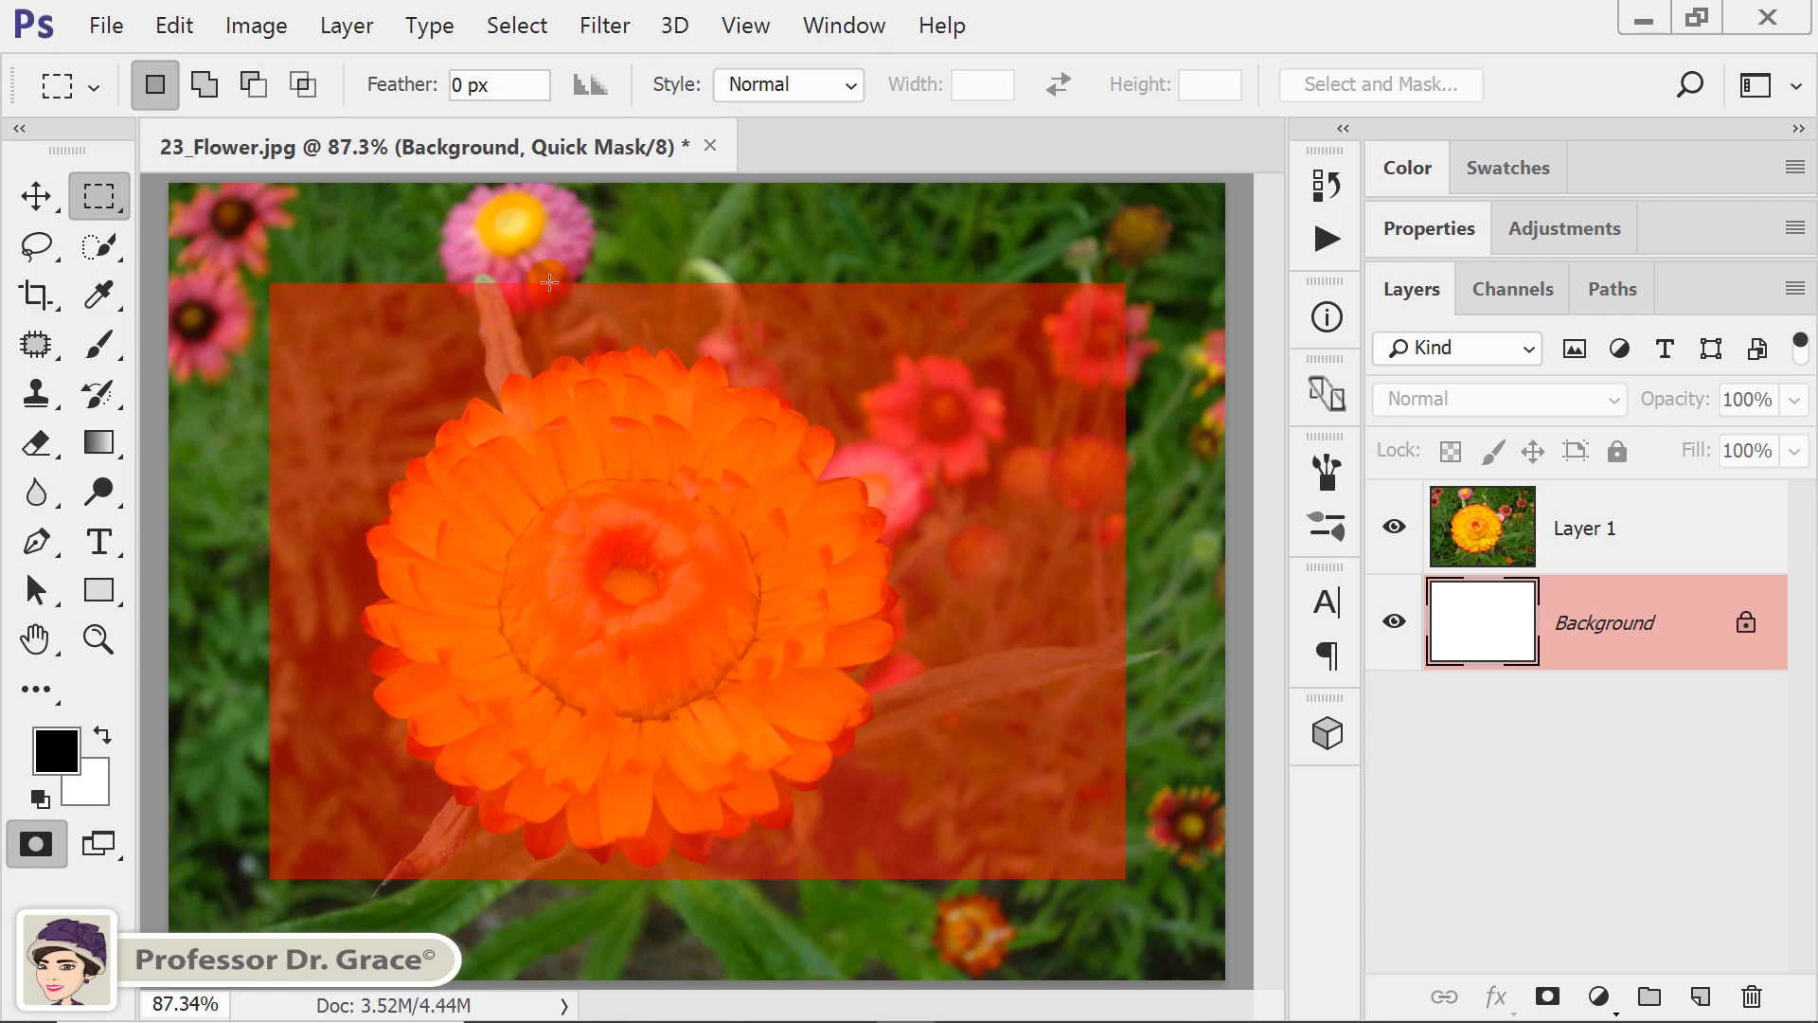
Start the Color Halftone filter on the quick mask with a maximum radius of 50 pixels.
left_click(607, 34)
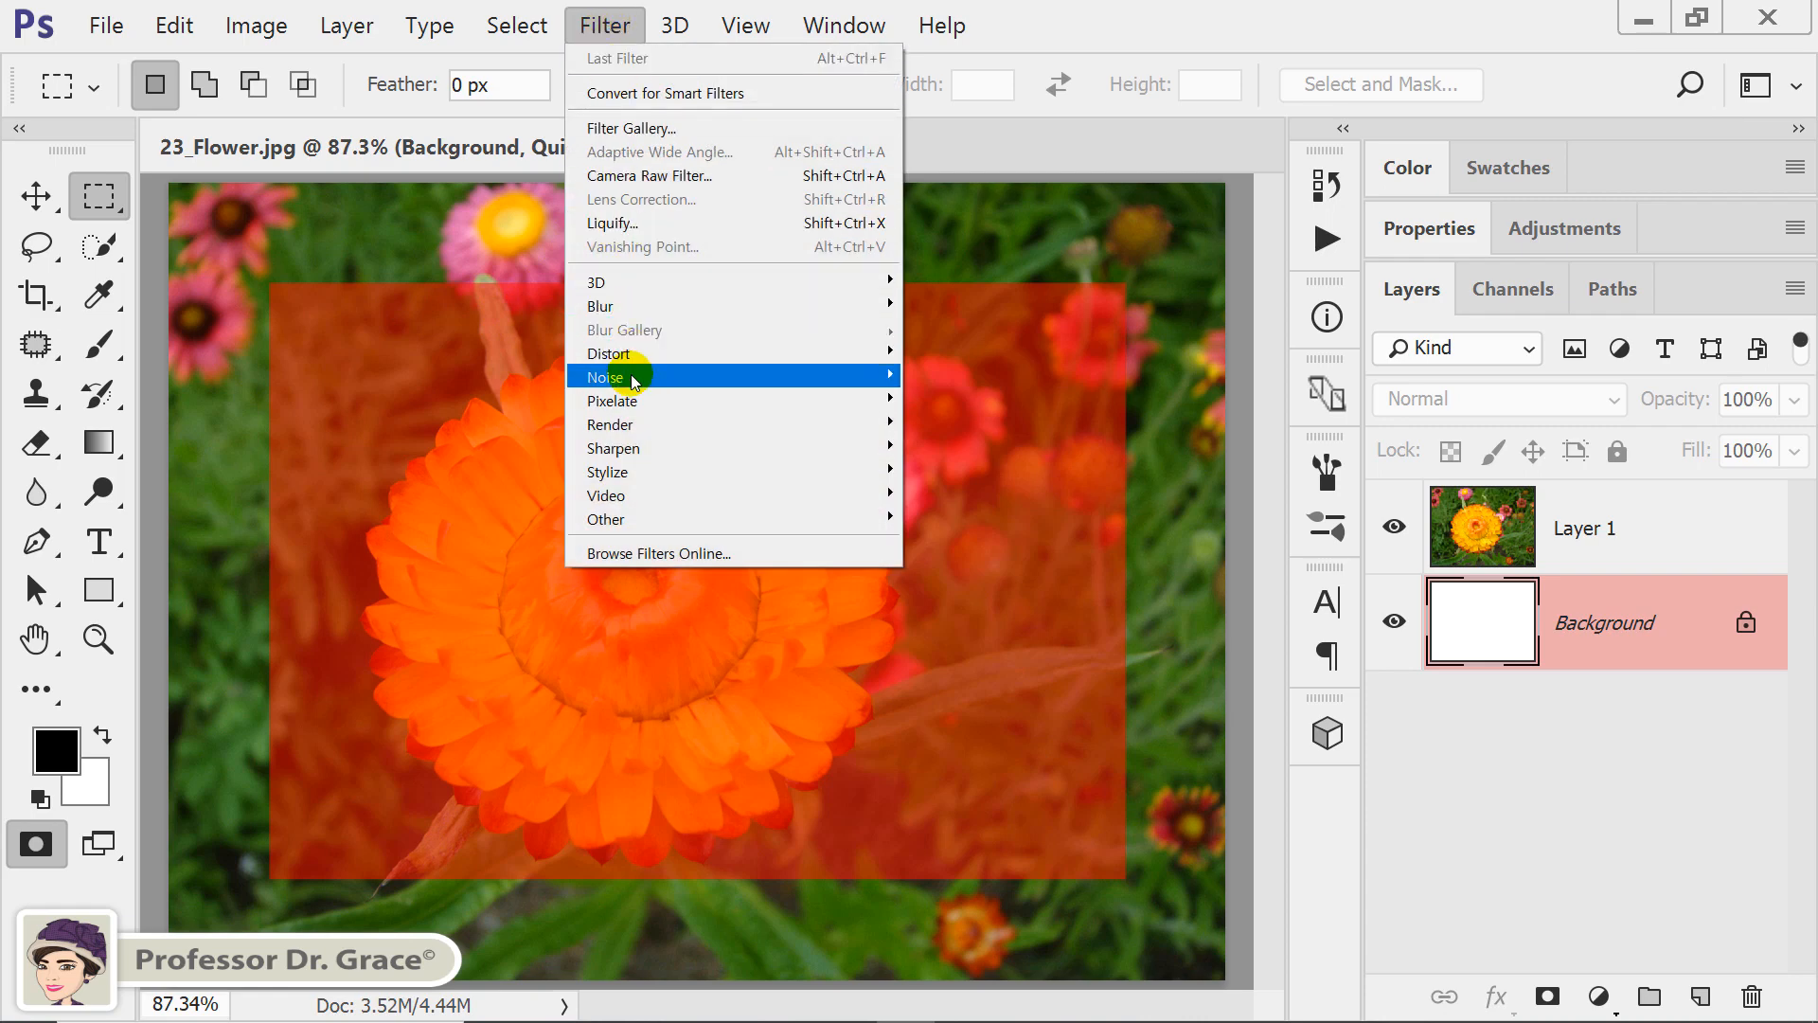
mouse_move(632, 402)
left_click(999, 400)
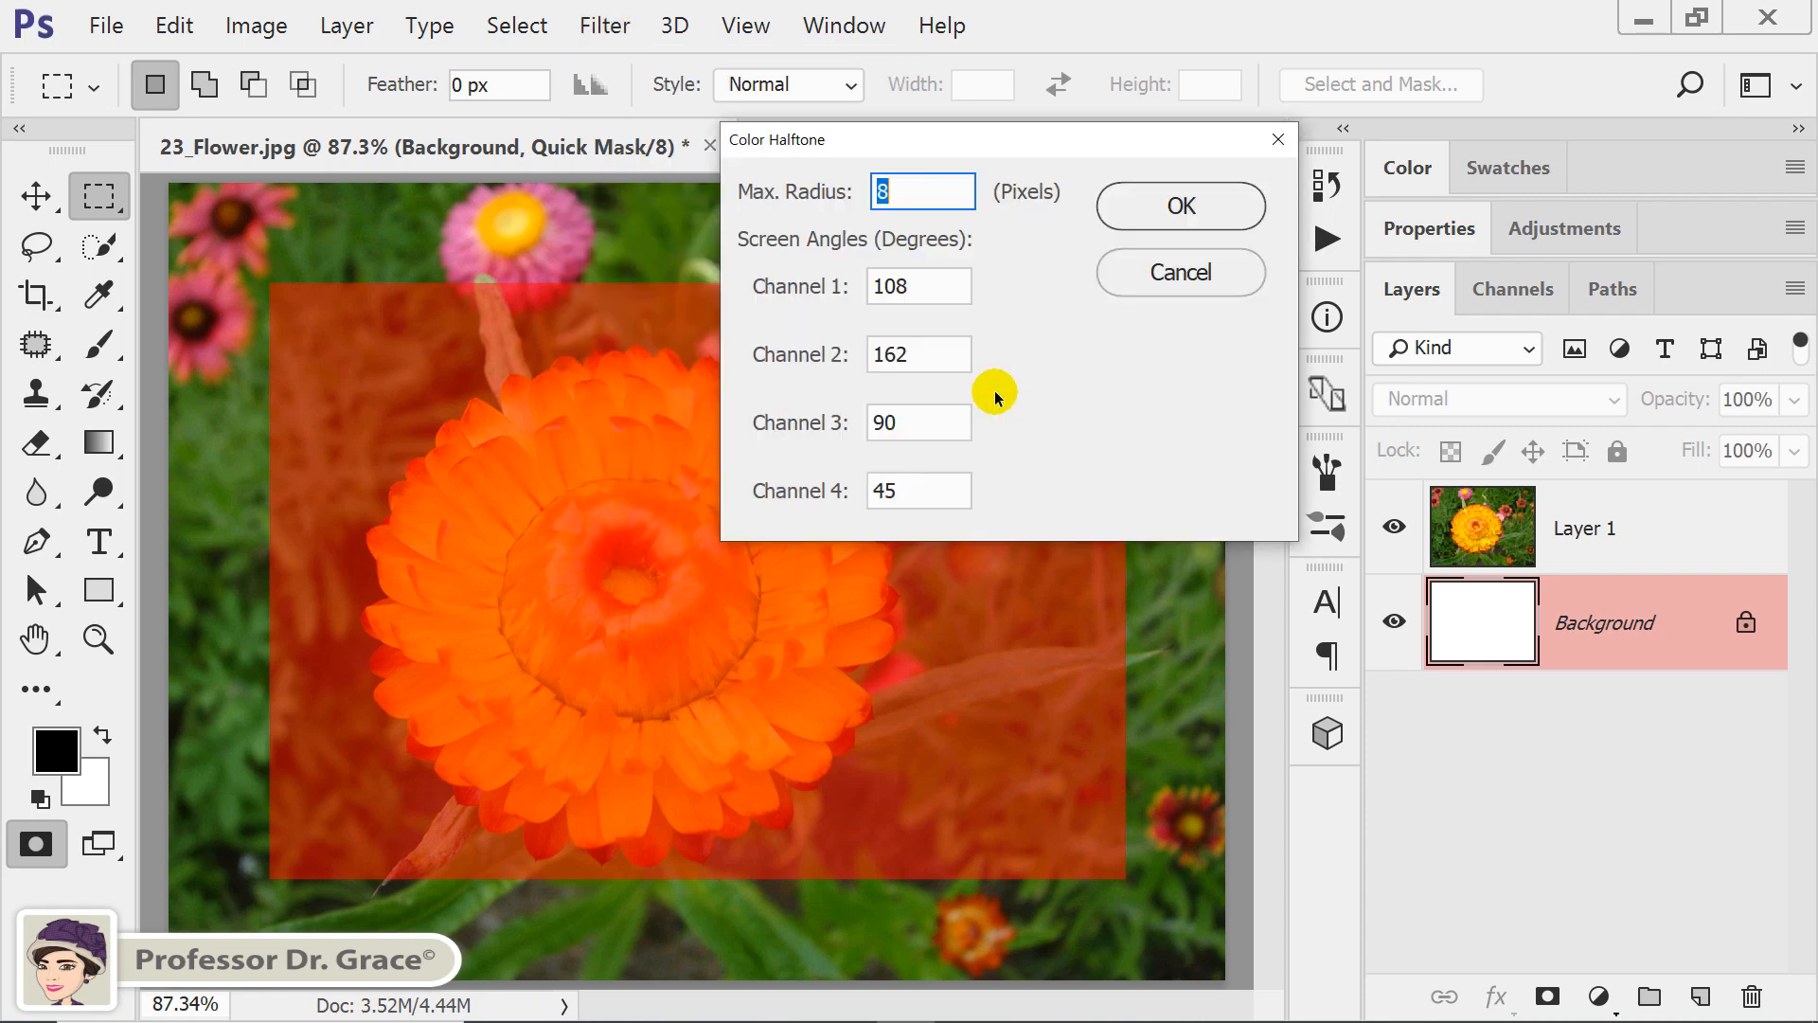
left_click_drag(971, 137, 664, 356)
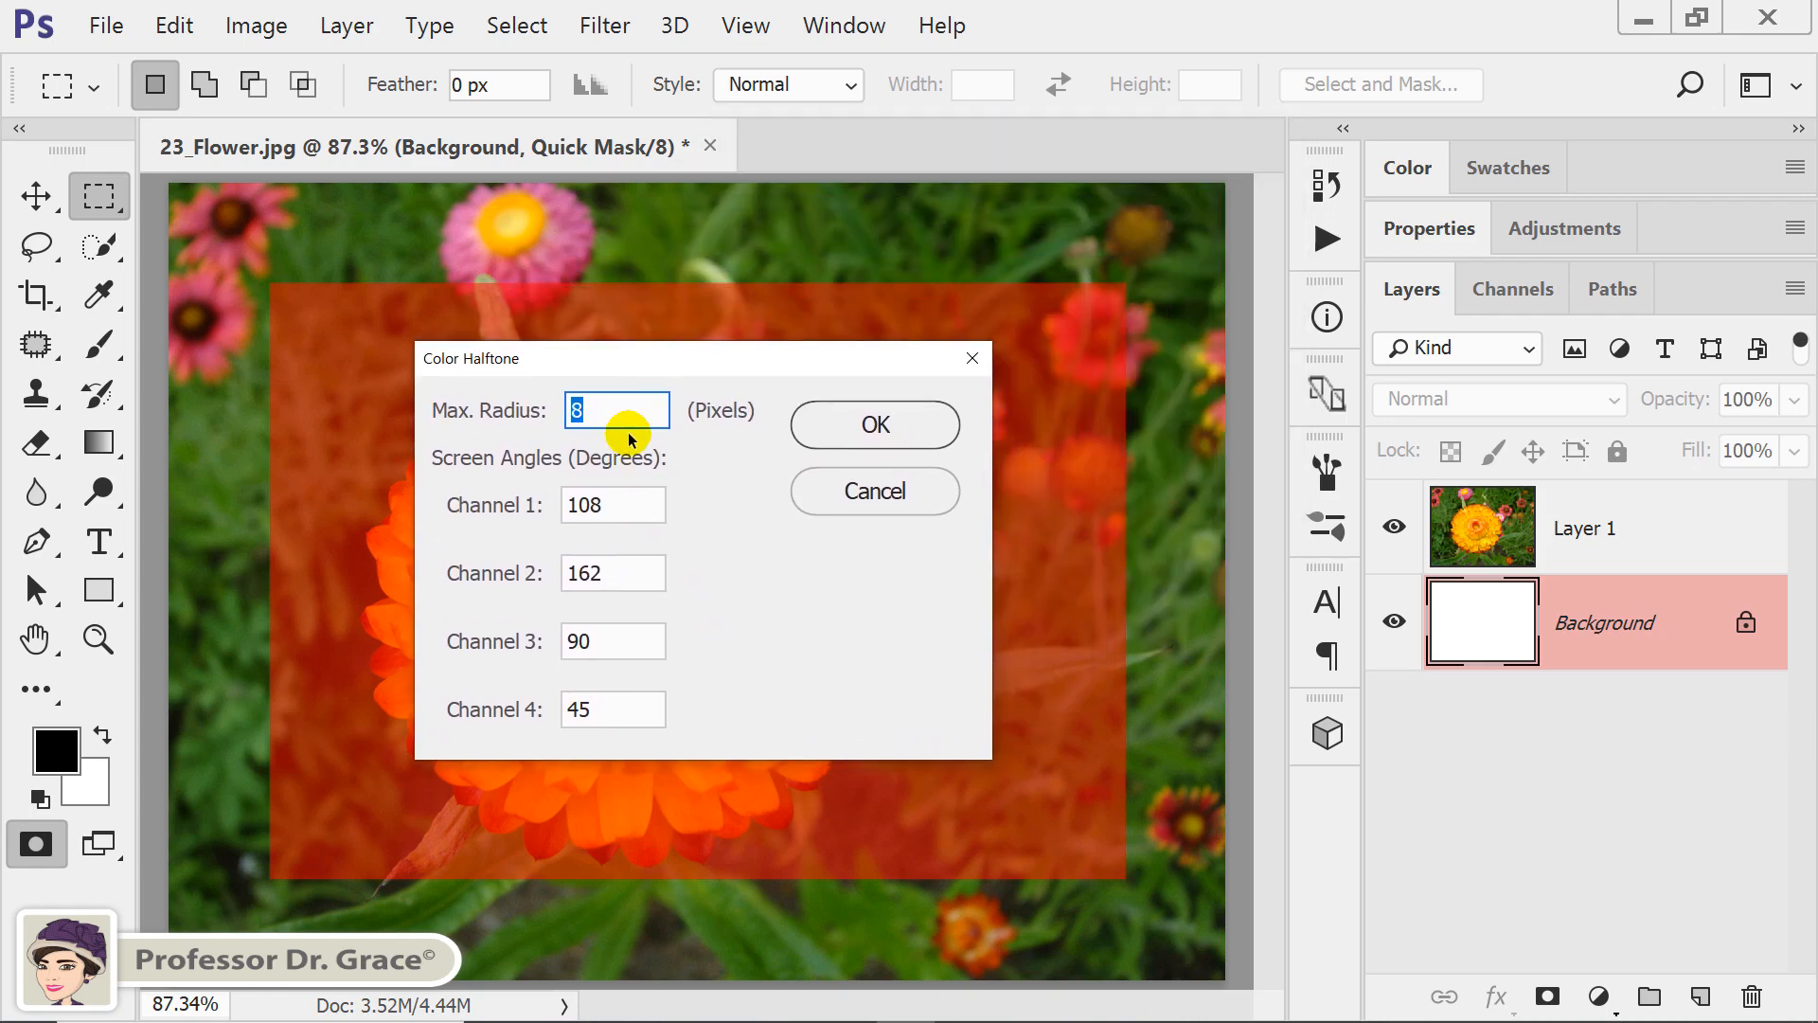
type("50")
key("Tab")
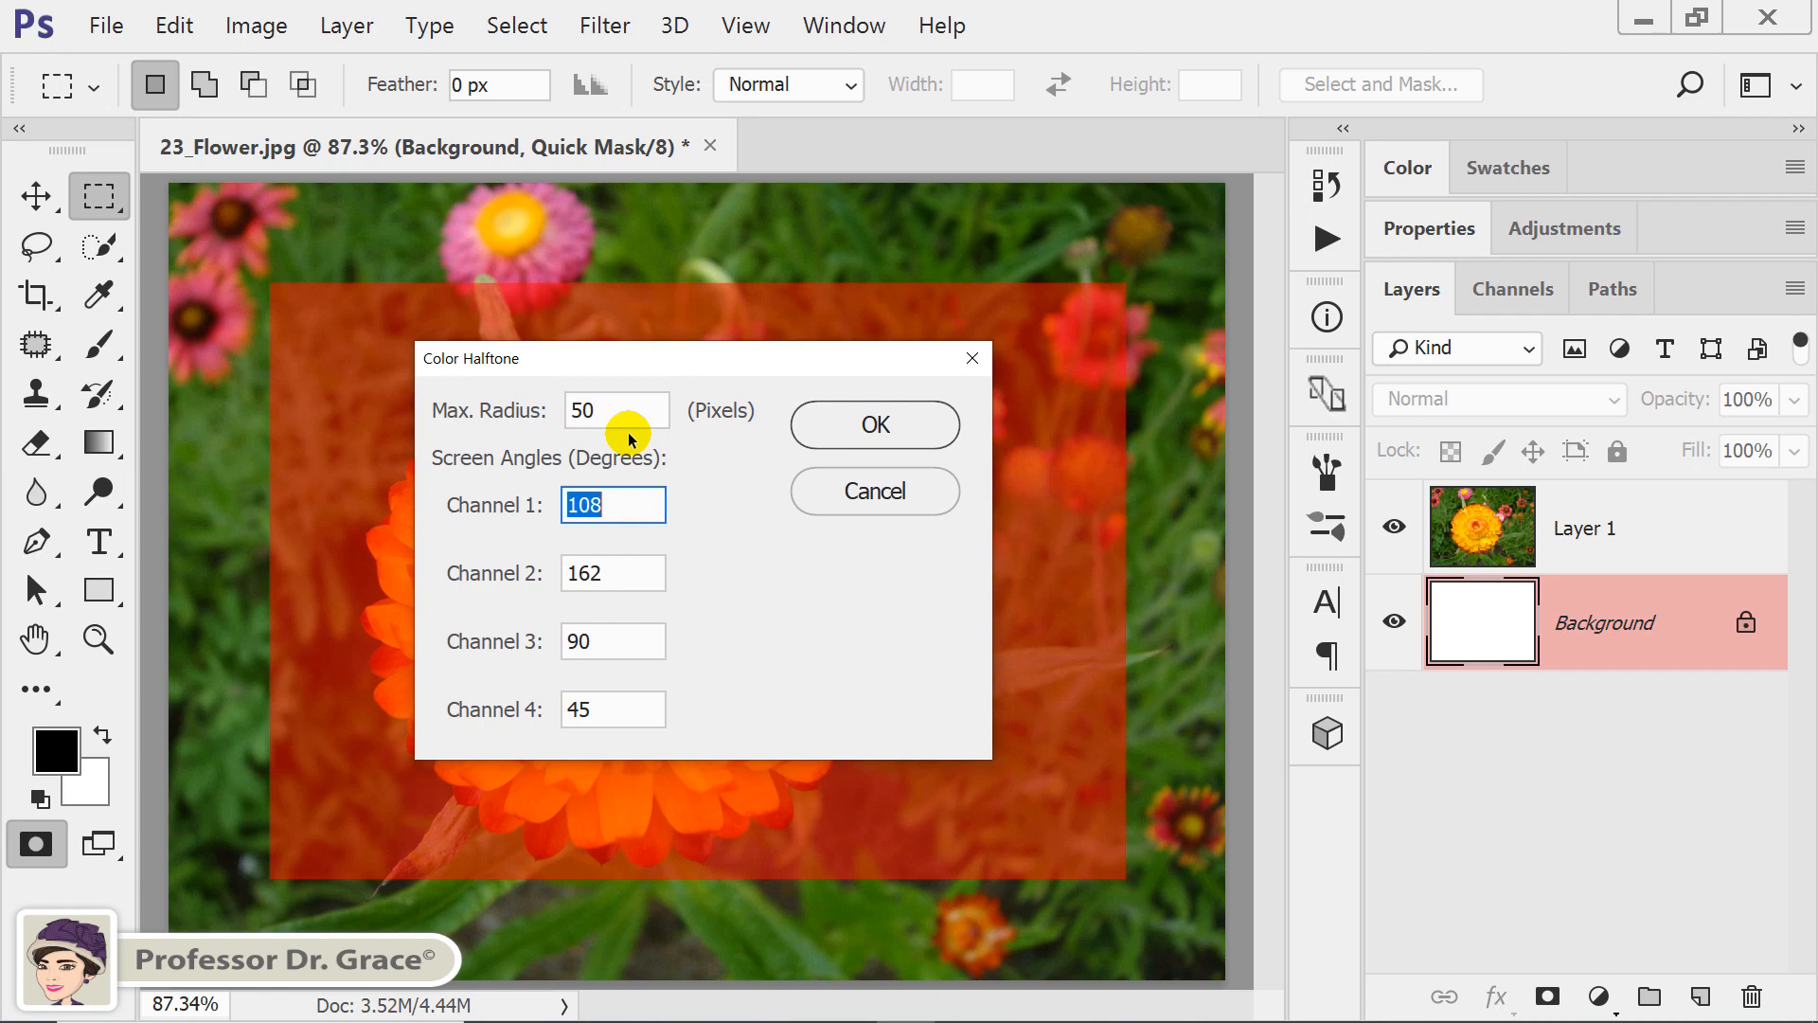
Set the Color Halftone screen angles of channels 1 to 4 to 30 degrees and apply the filter.
type("30")
key("Tab")
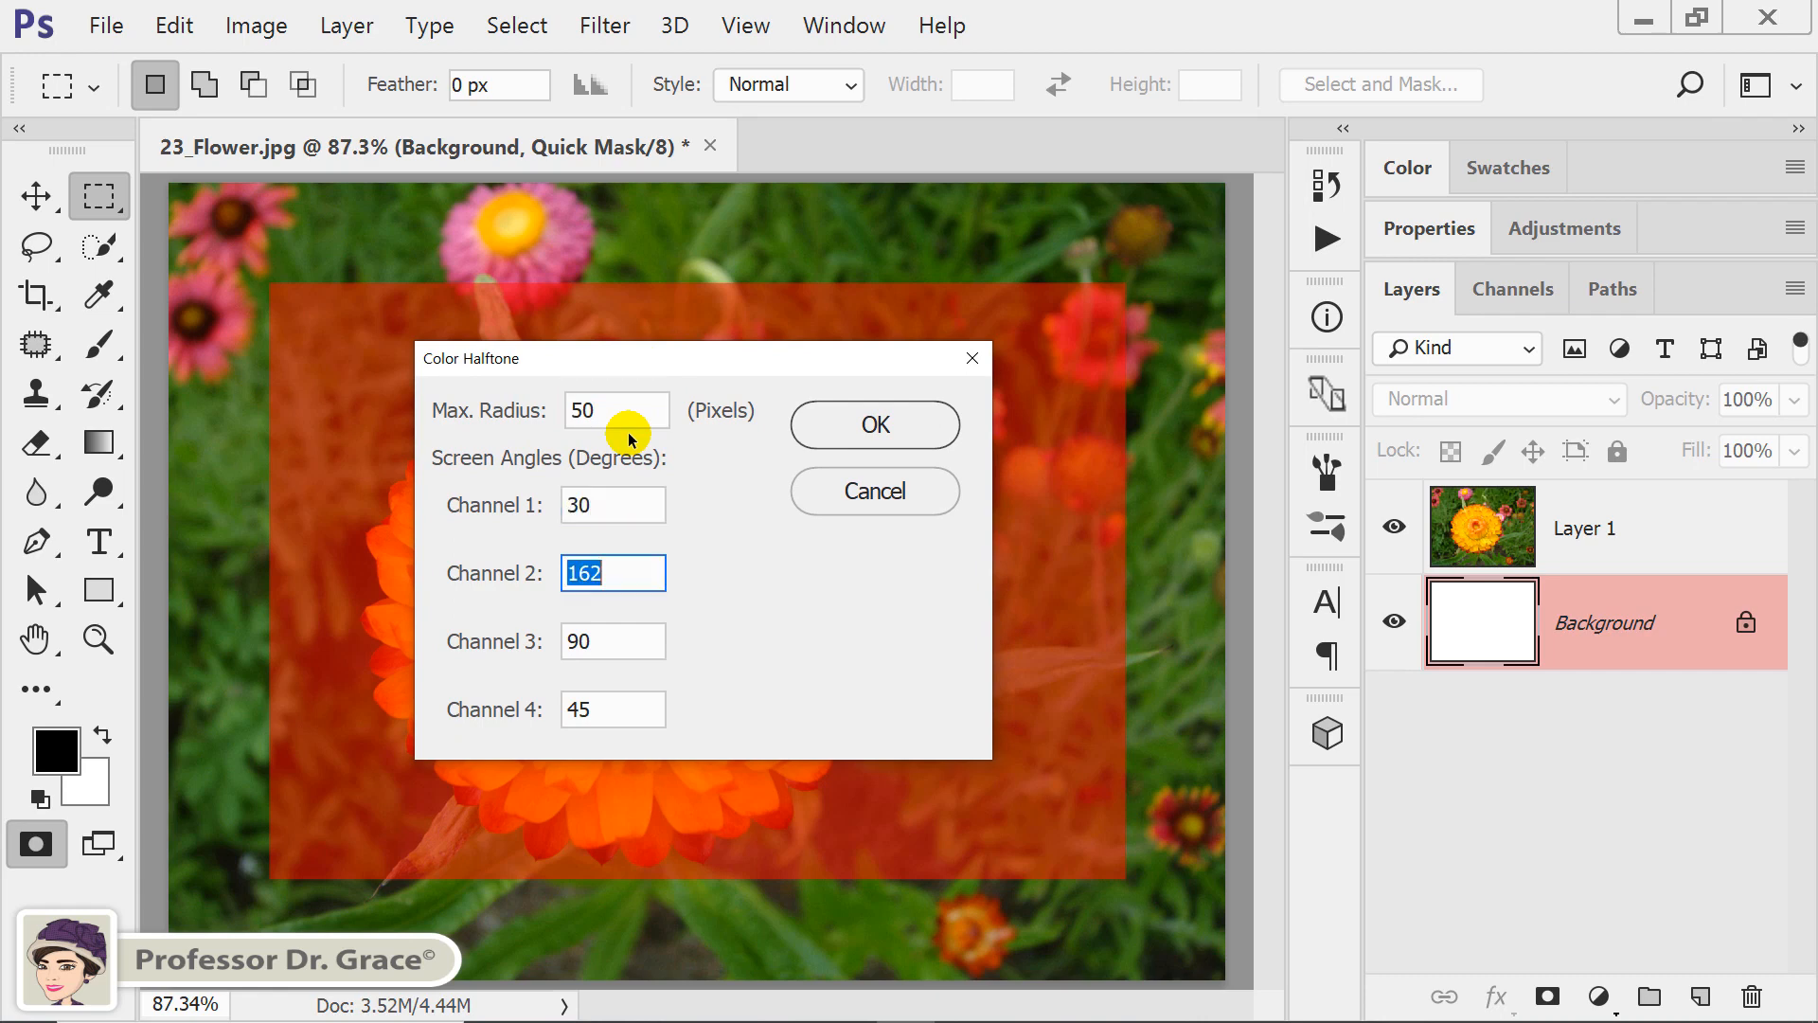
type("30")
key("Tab")
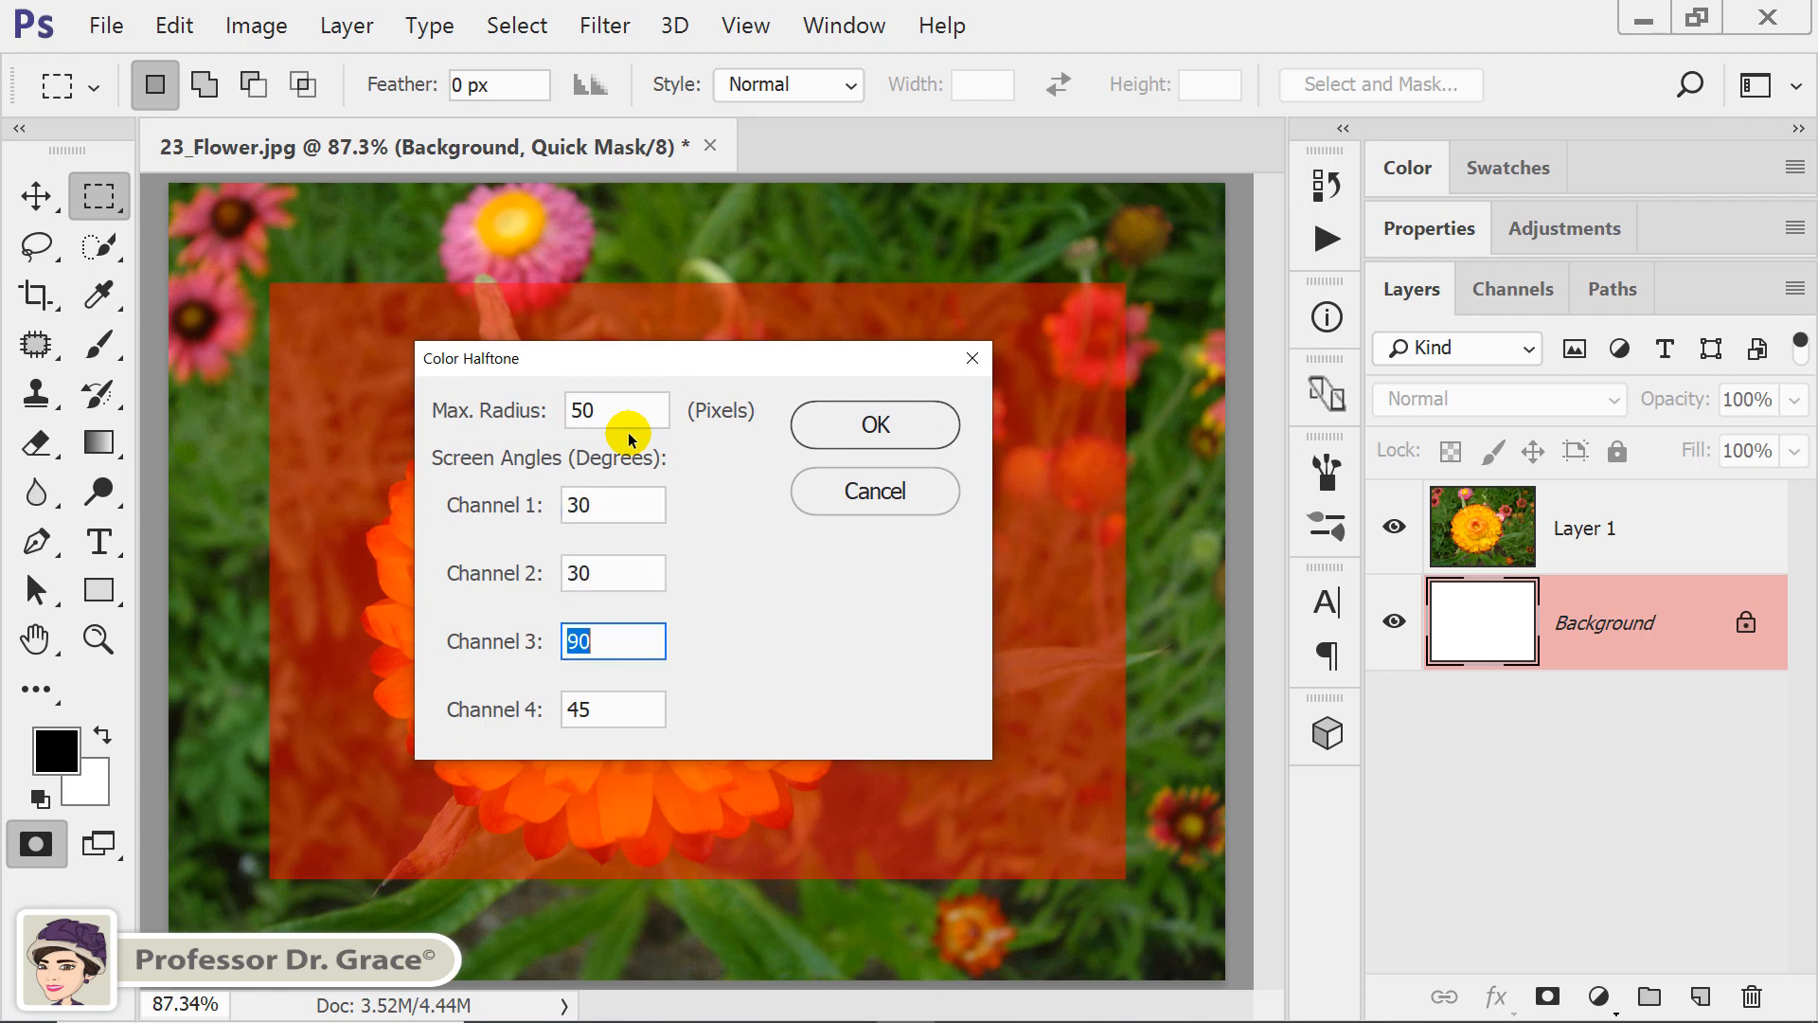
type("30")
key("Tab")
type("30")
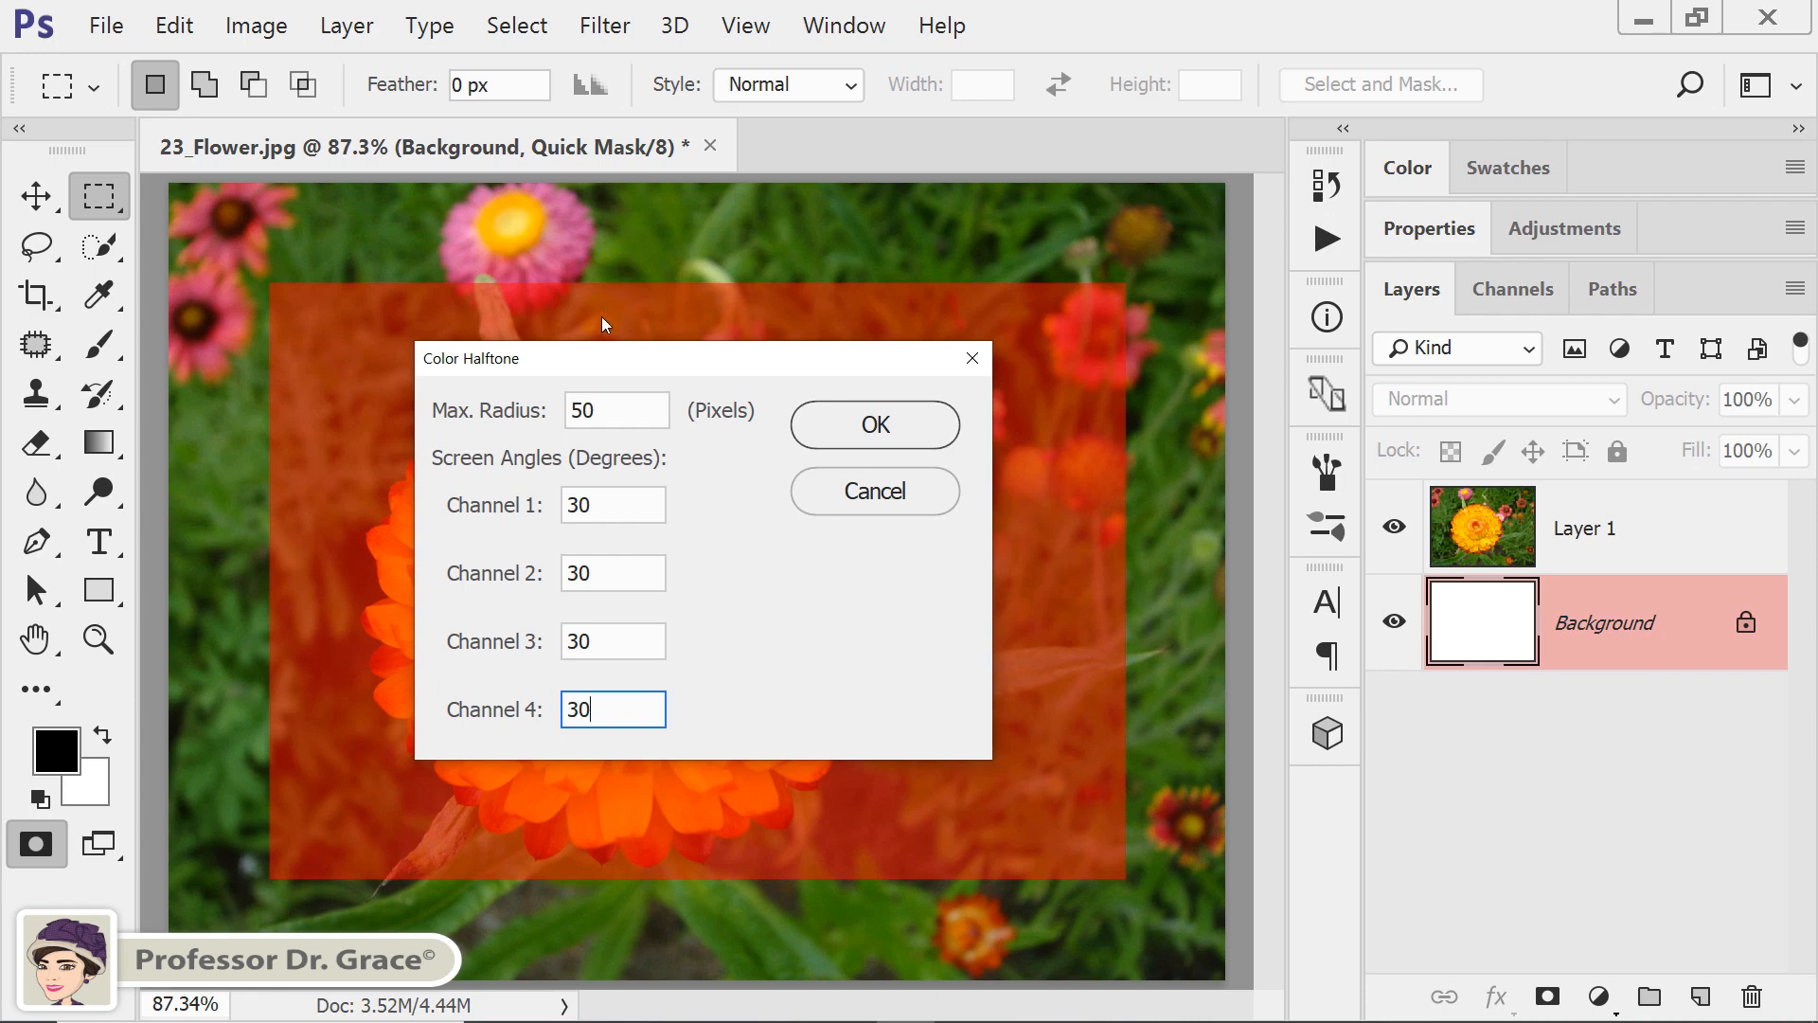
left_click(616, 549)
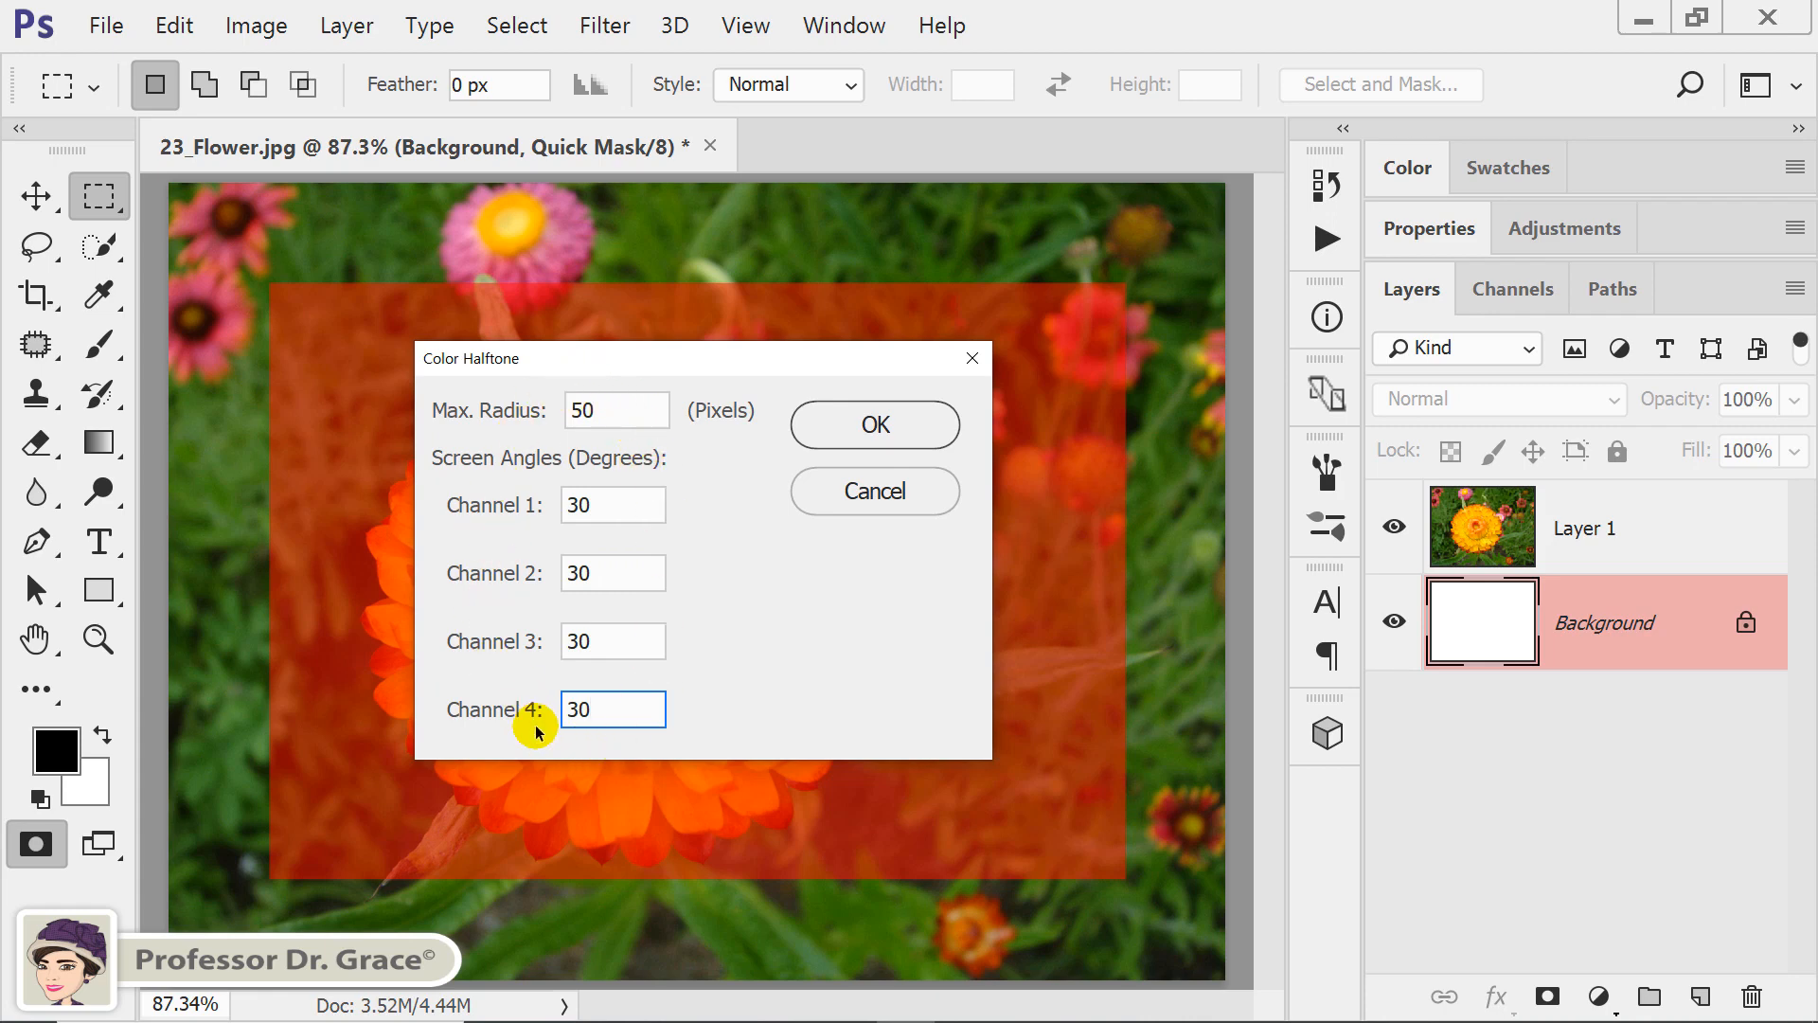
left_click(871, 431)
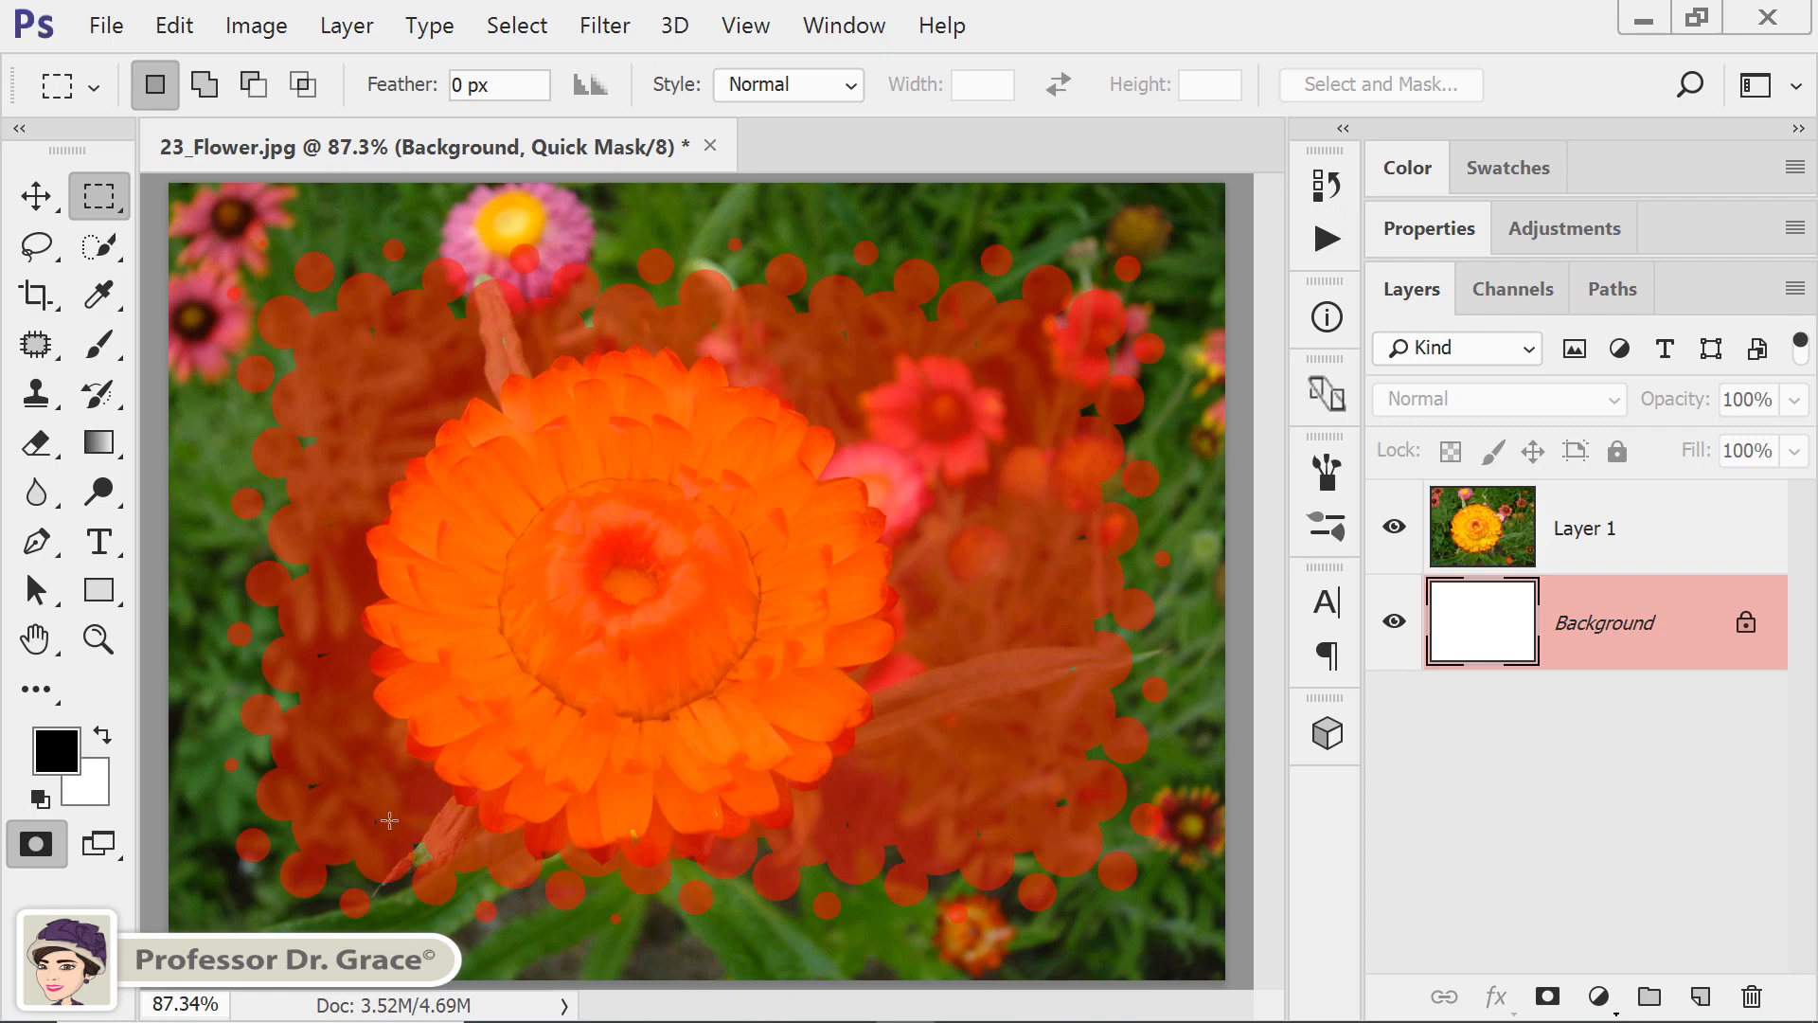
Return to Standard mode to convert the halftoned quick mask into a selection.
left_click(54, 849)
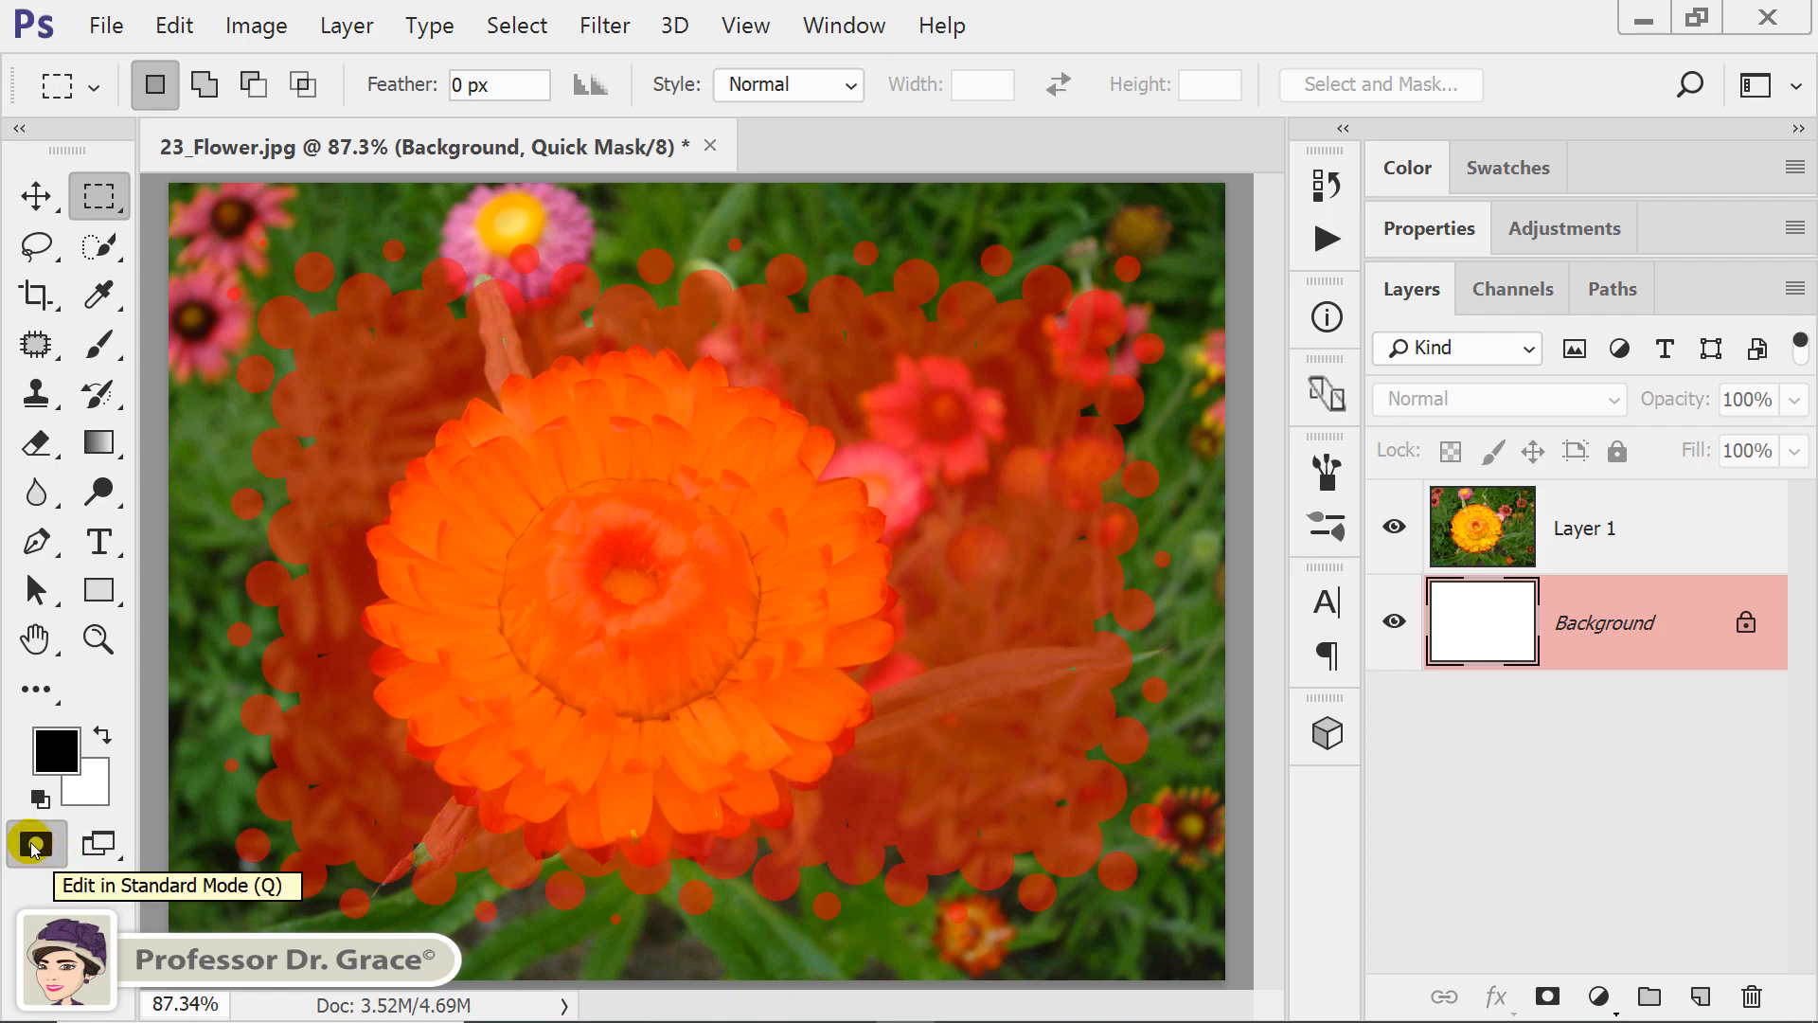
key("q")
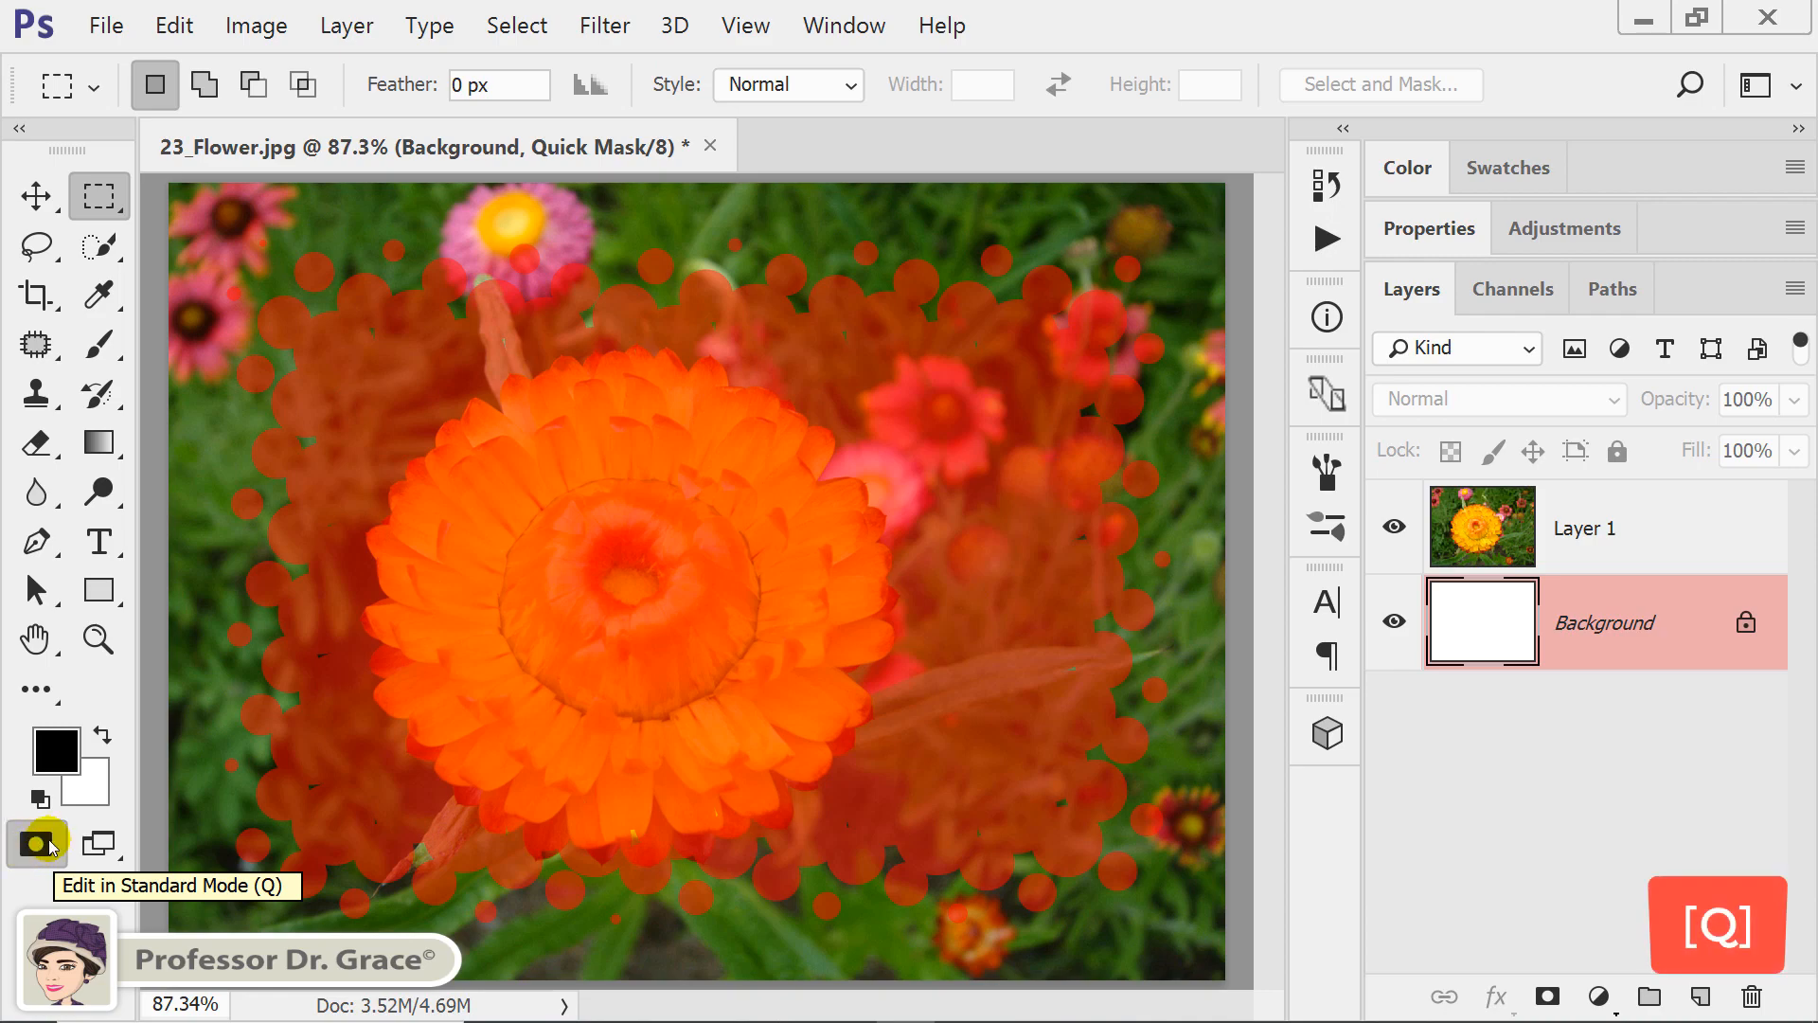
left_click(34, 846)
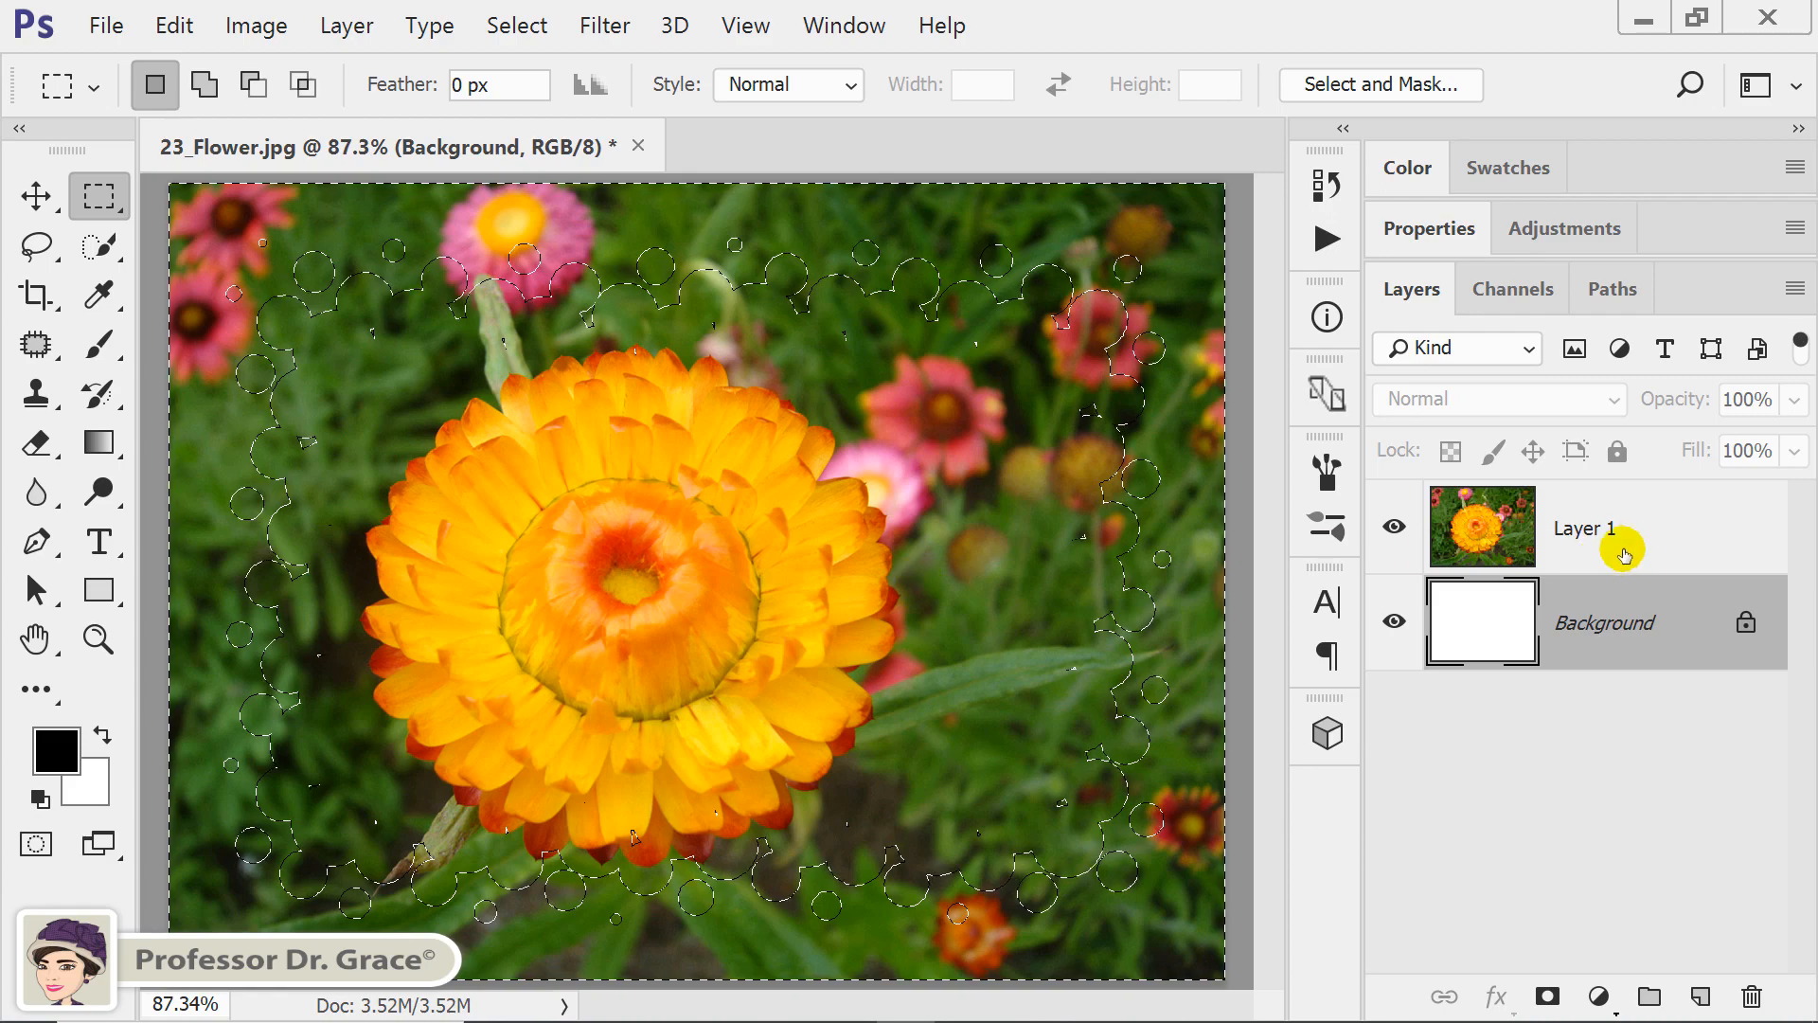
Delete the selected border area from Layer 1 and deselect.
left_click(1683, 528)
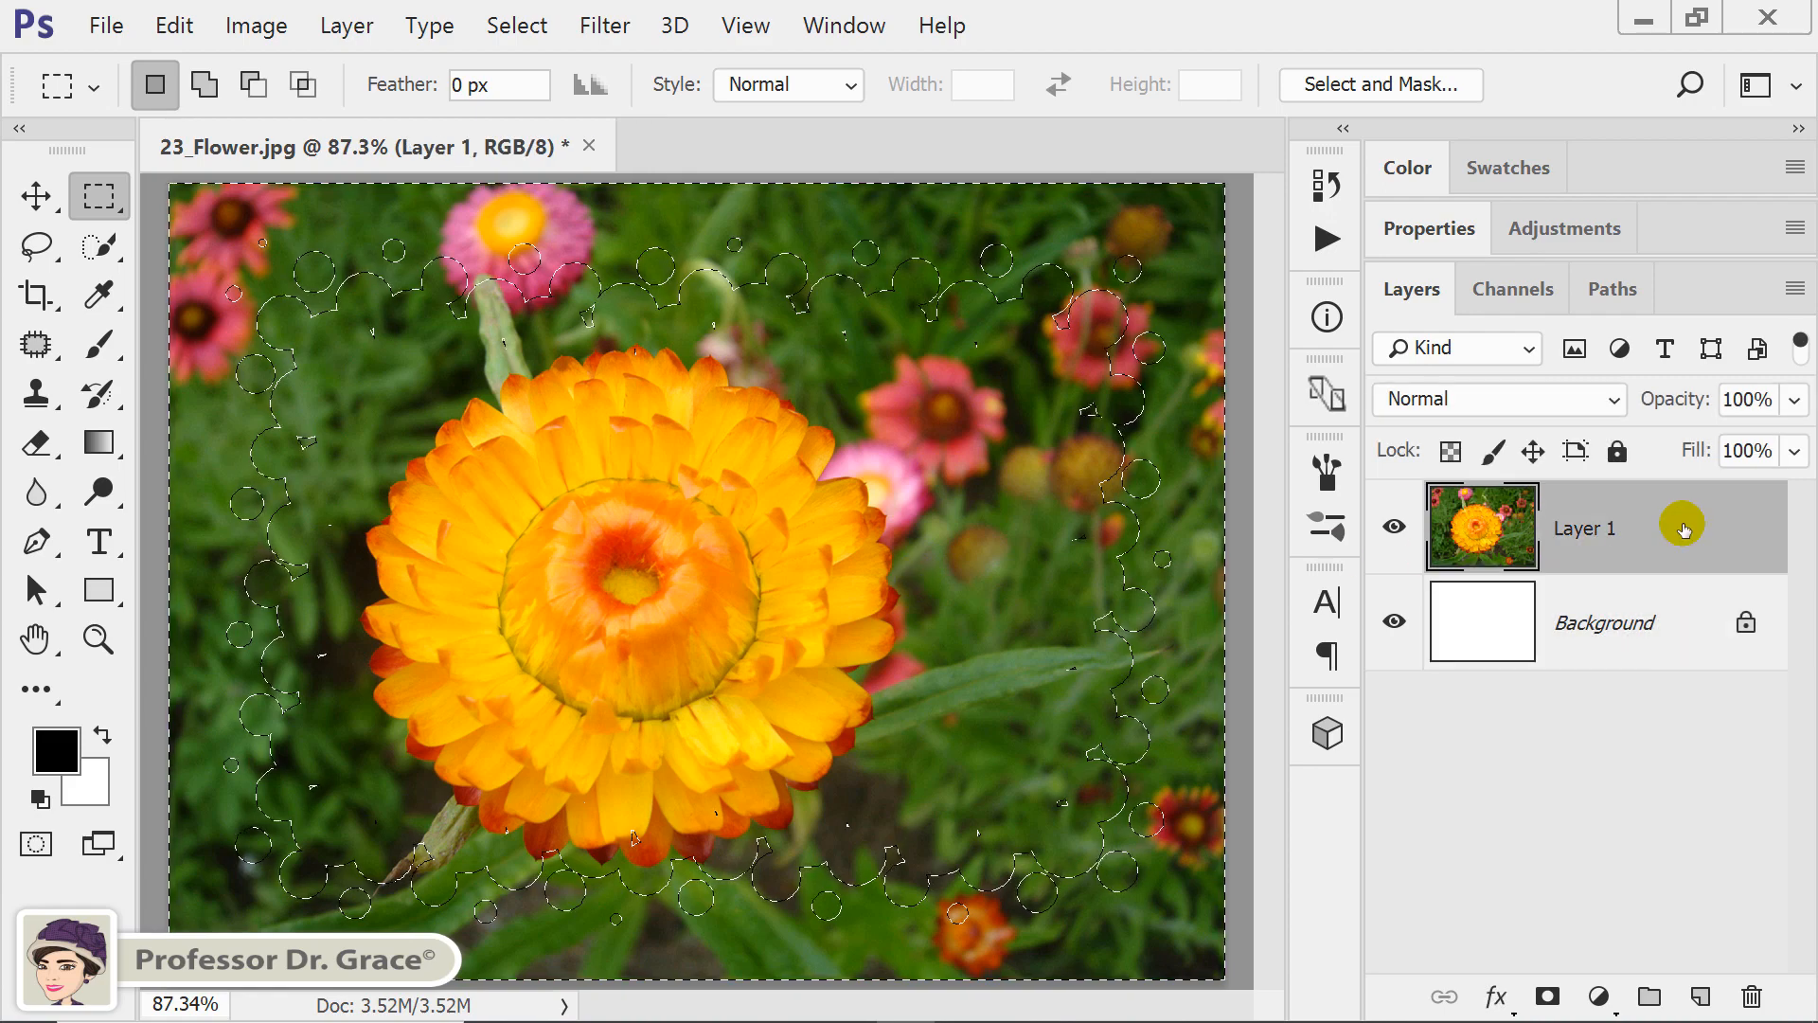
key("Delete")
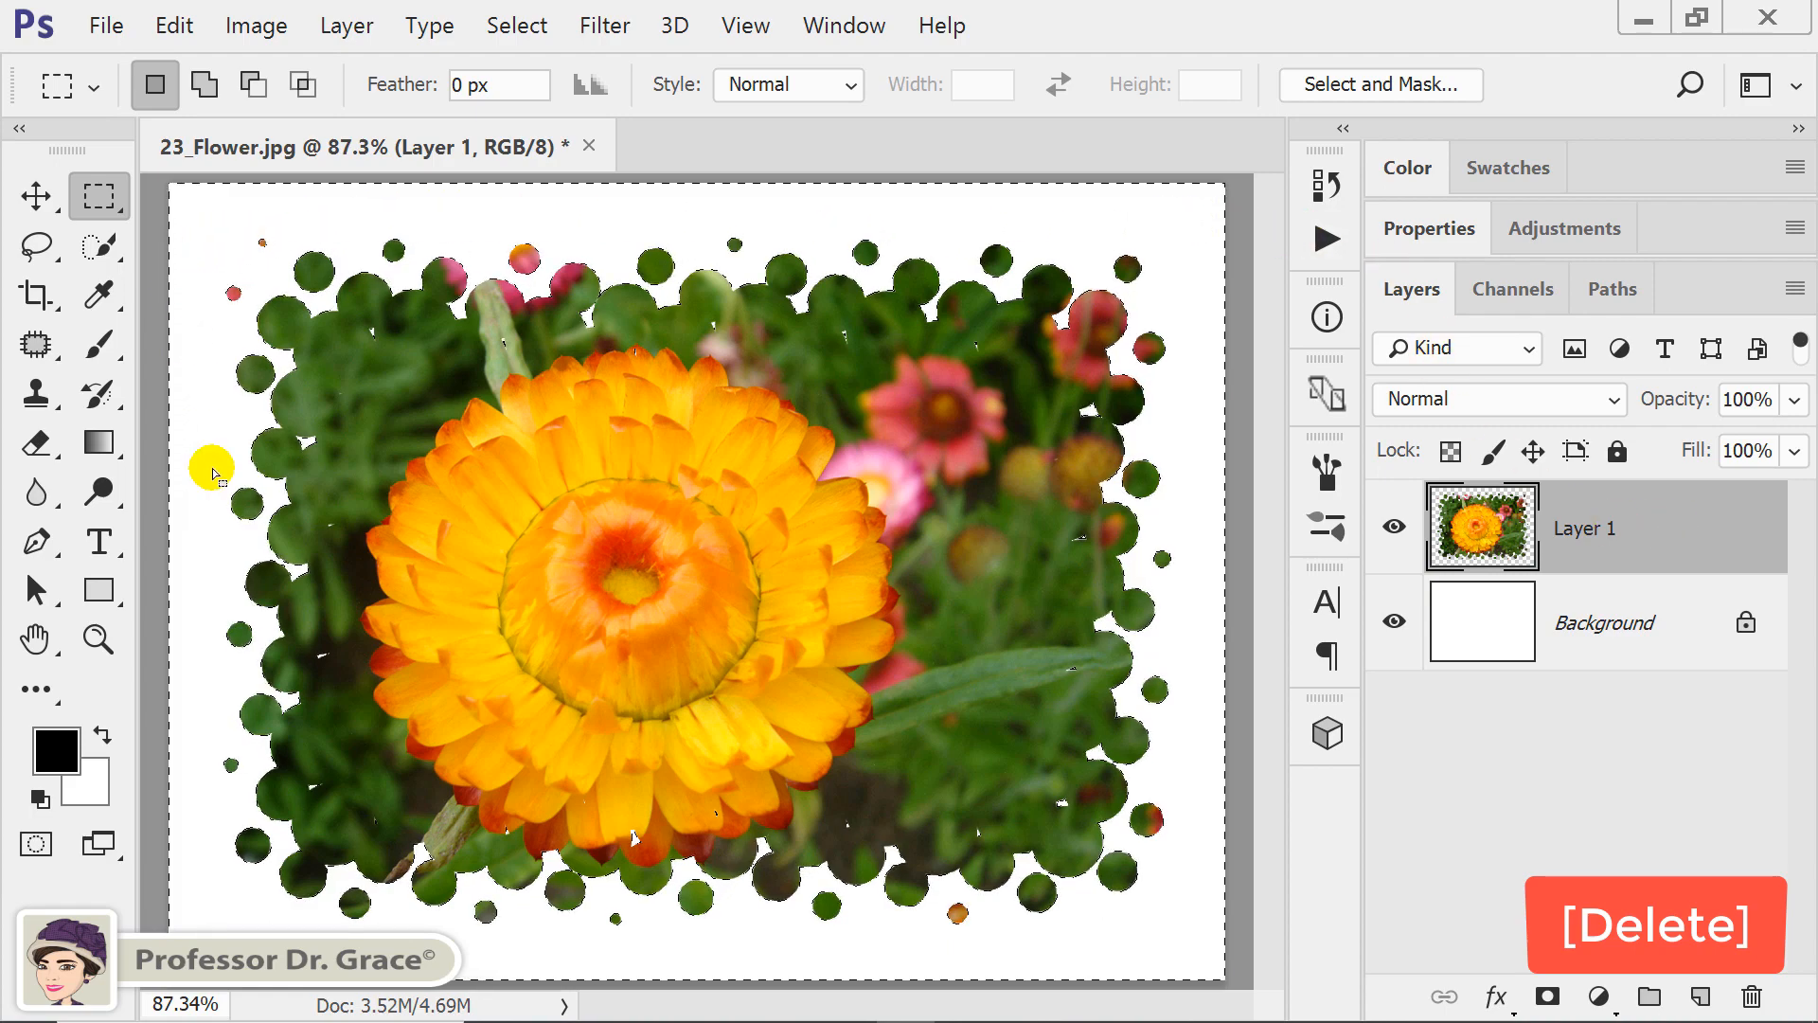
key("ctrl+d")
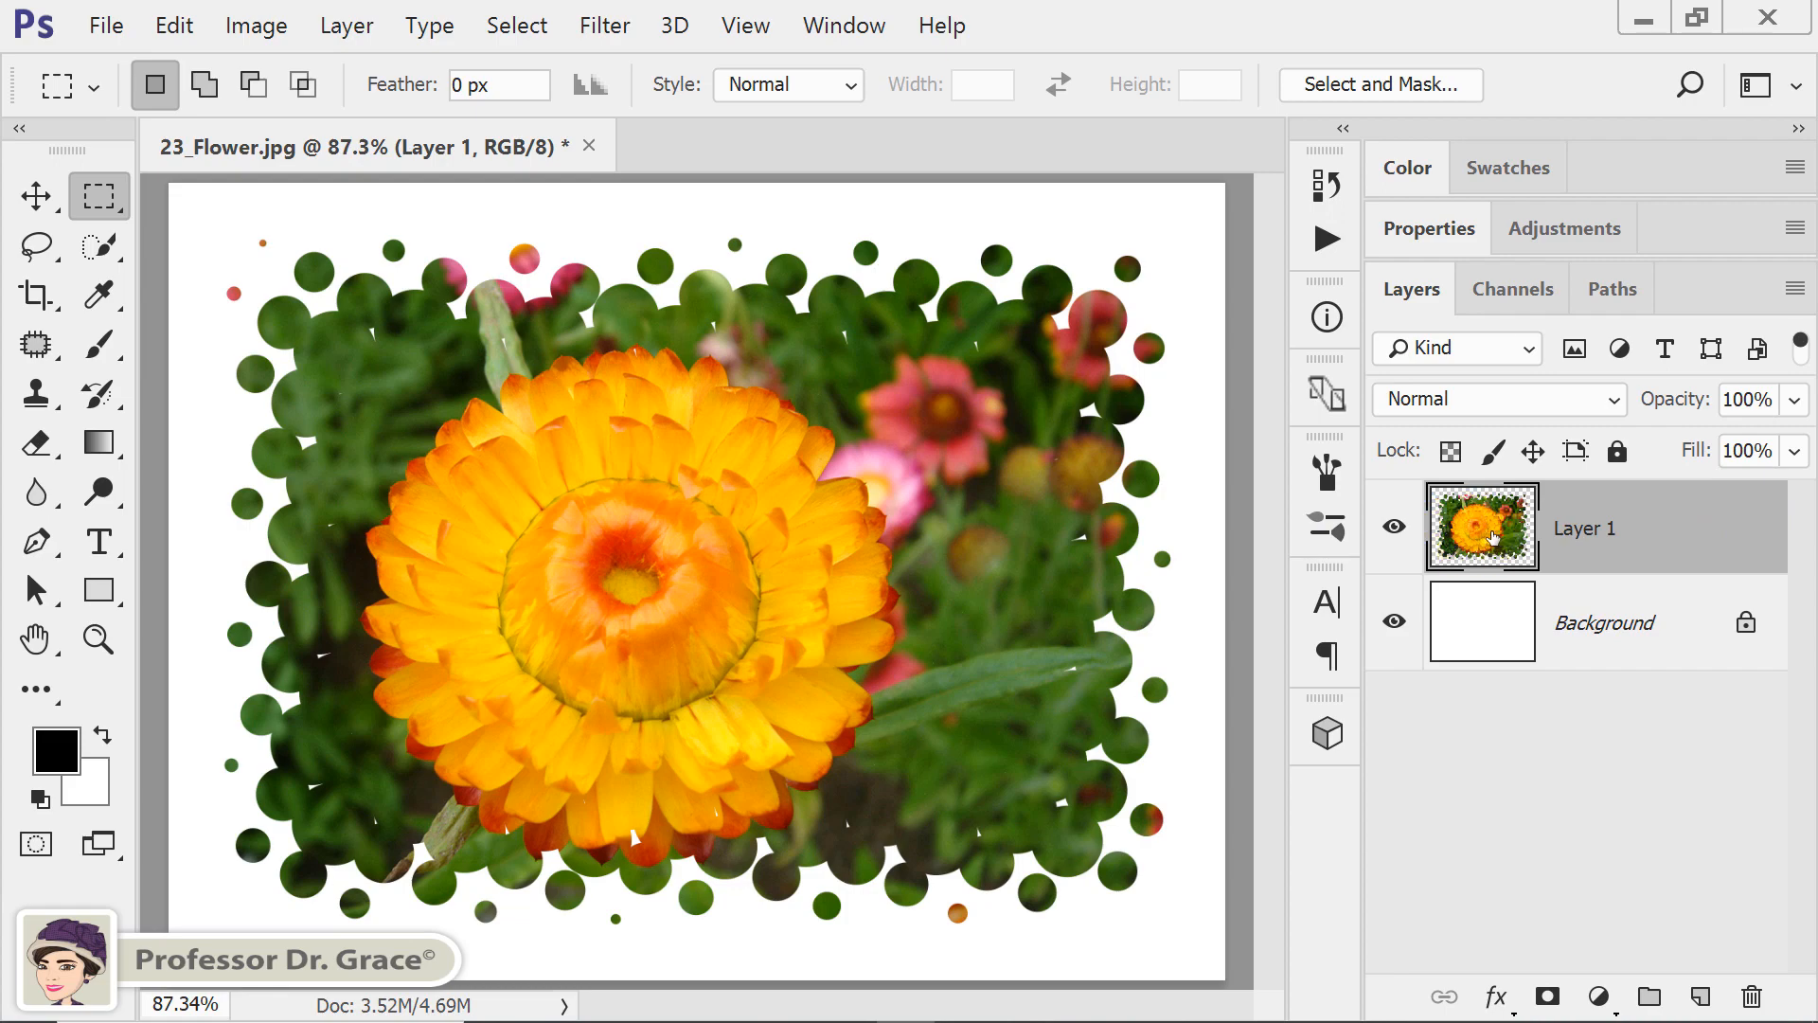
Add a Drop Shadow to Layer 1 with a distance of 10 px and a size of 15 px.
double_click(1479, 542)
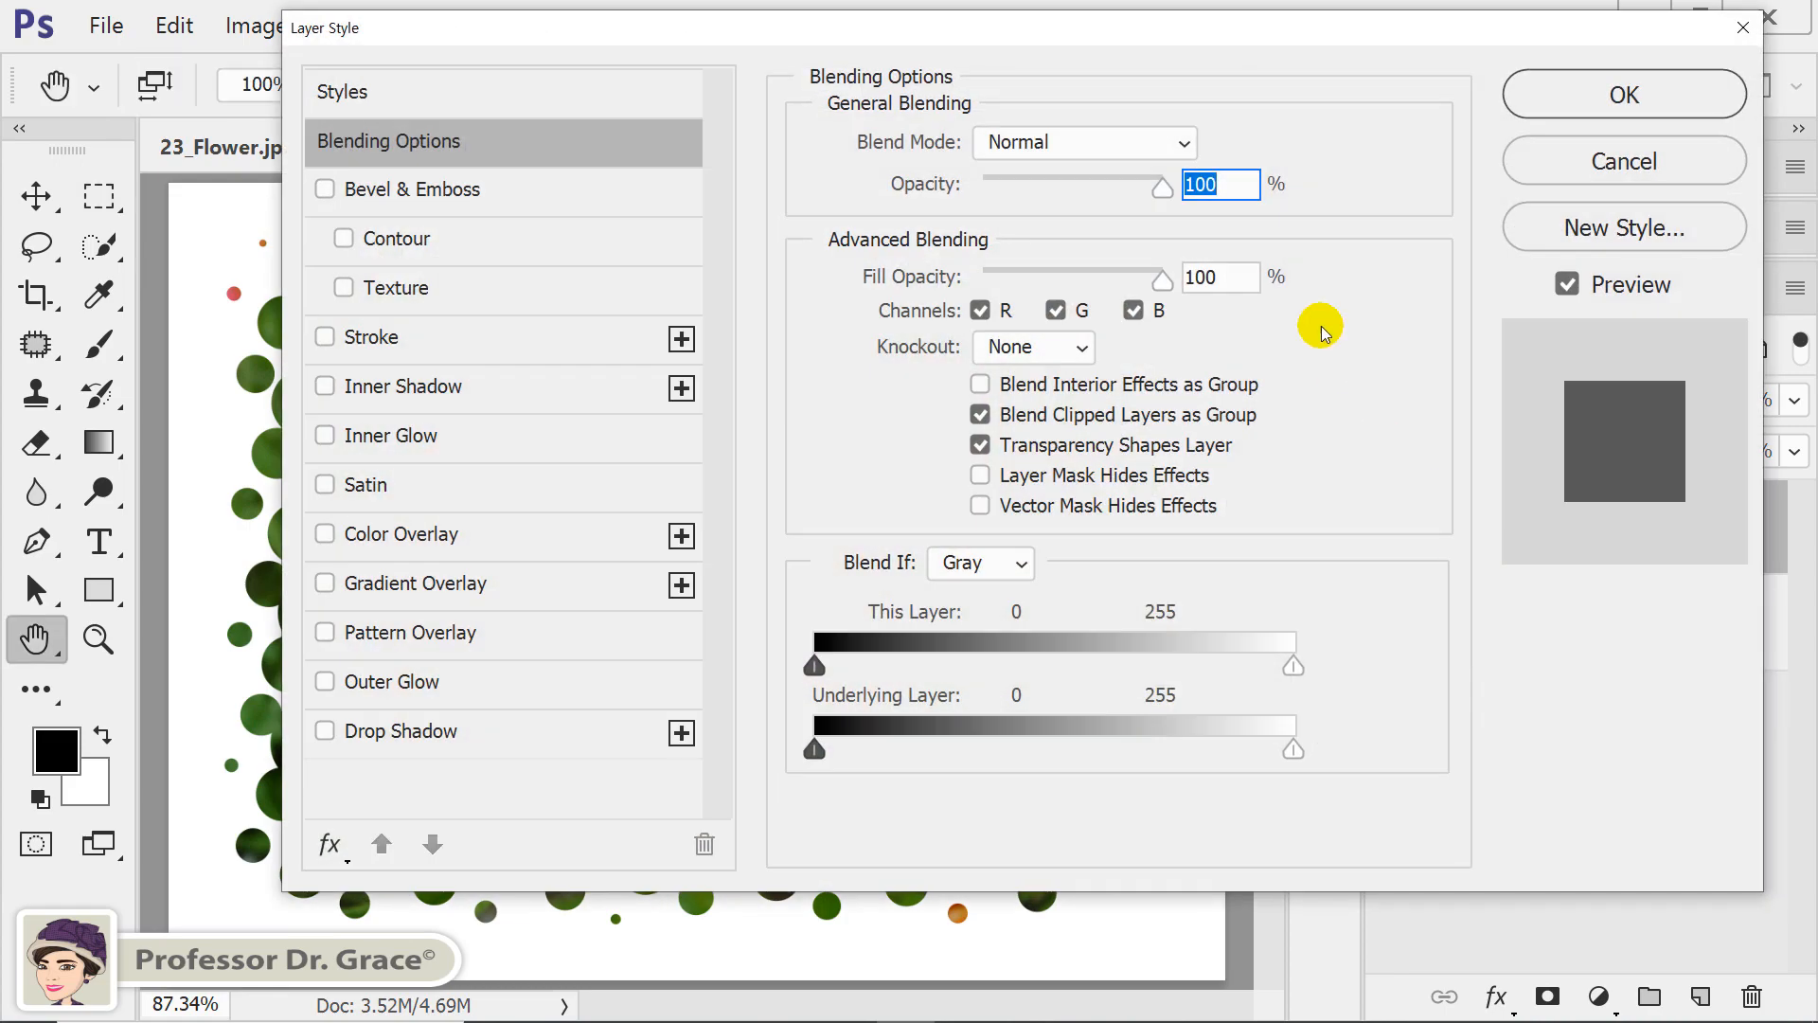
left_click_drag(1164, 32, 1169, 87)
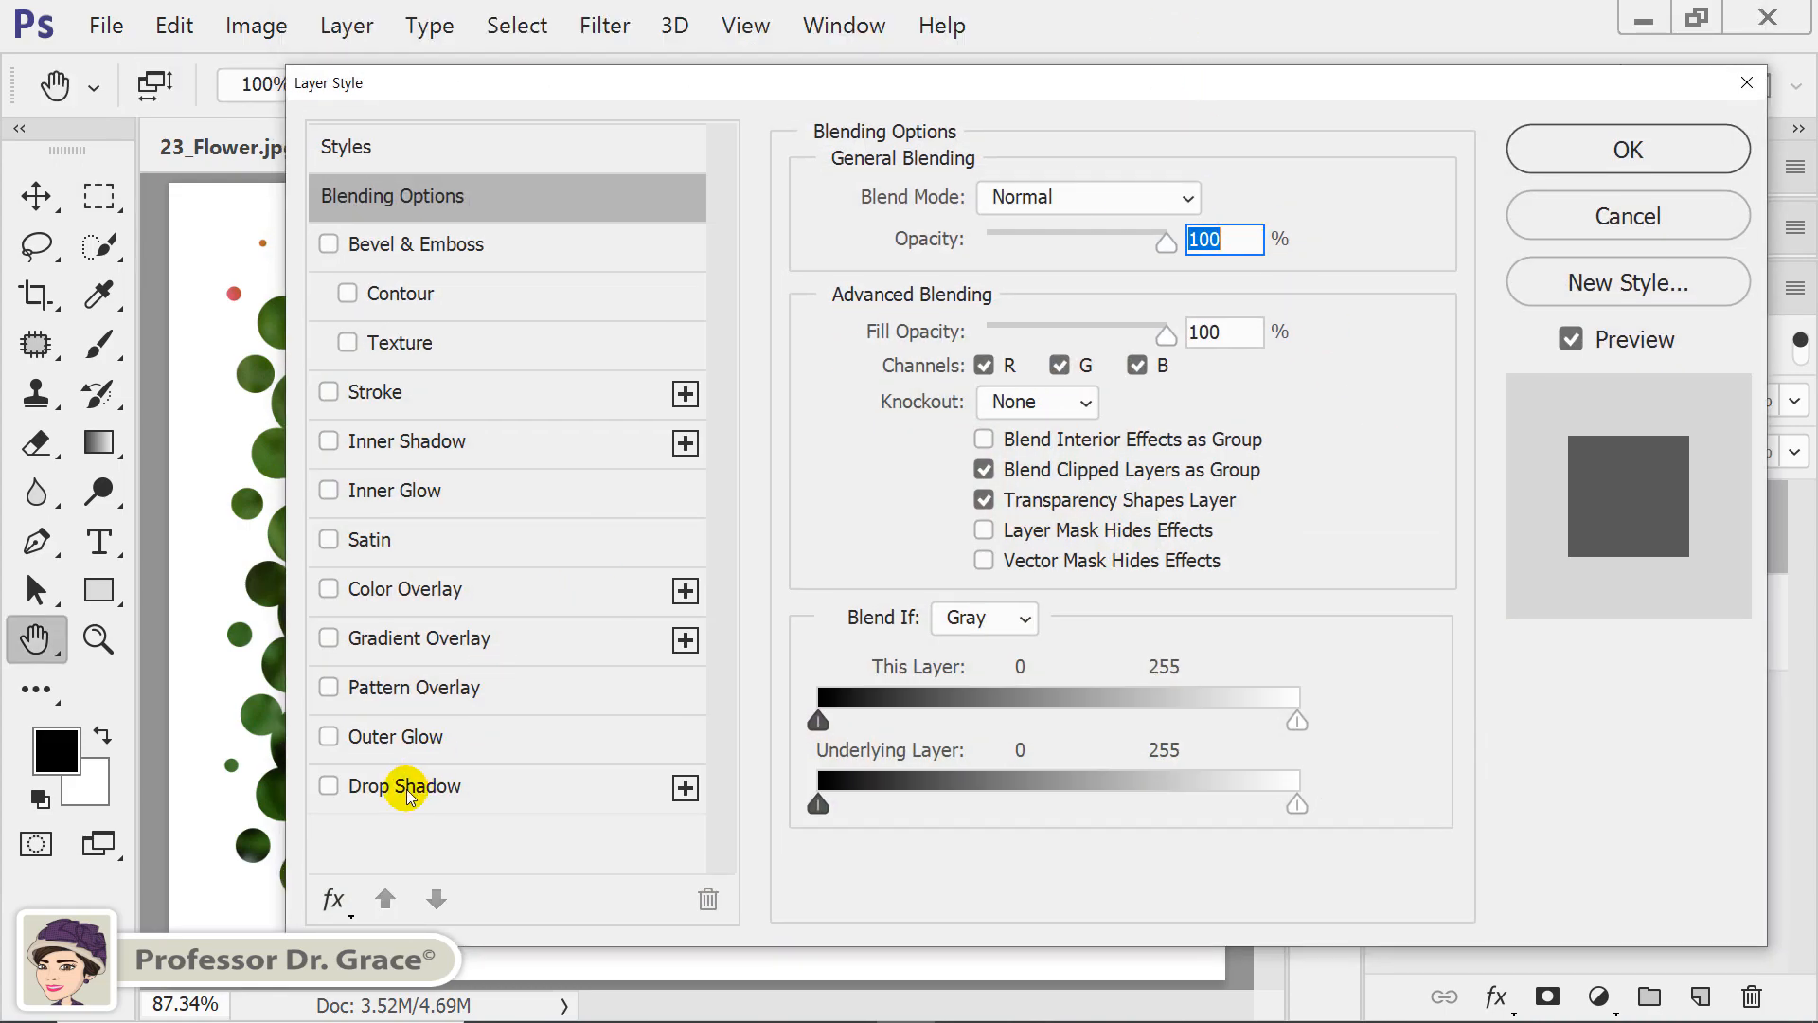
left_click(409, 791)
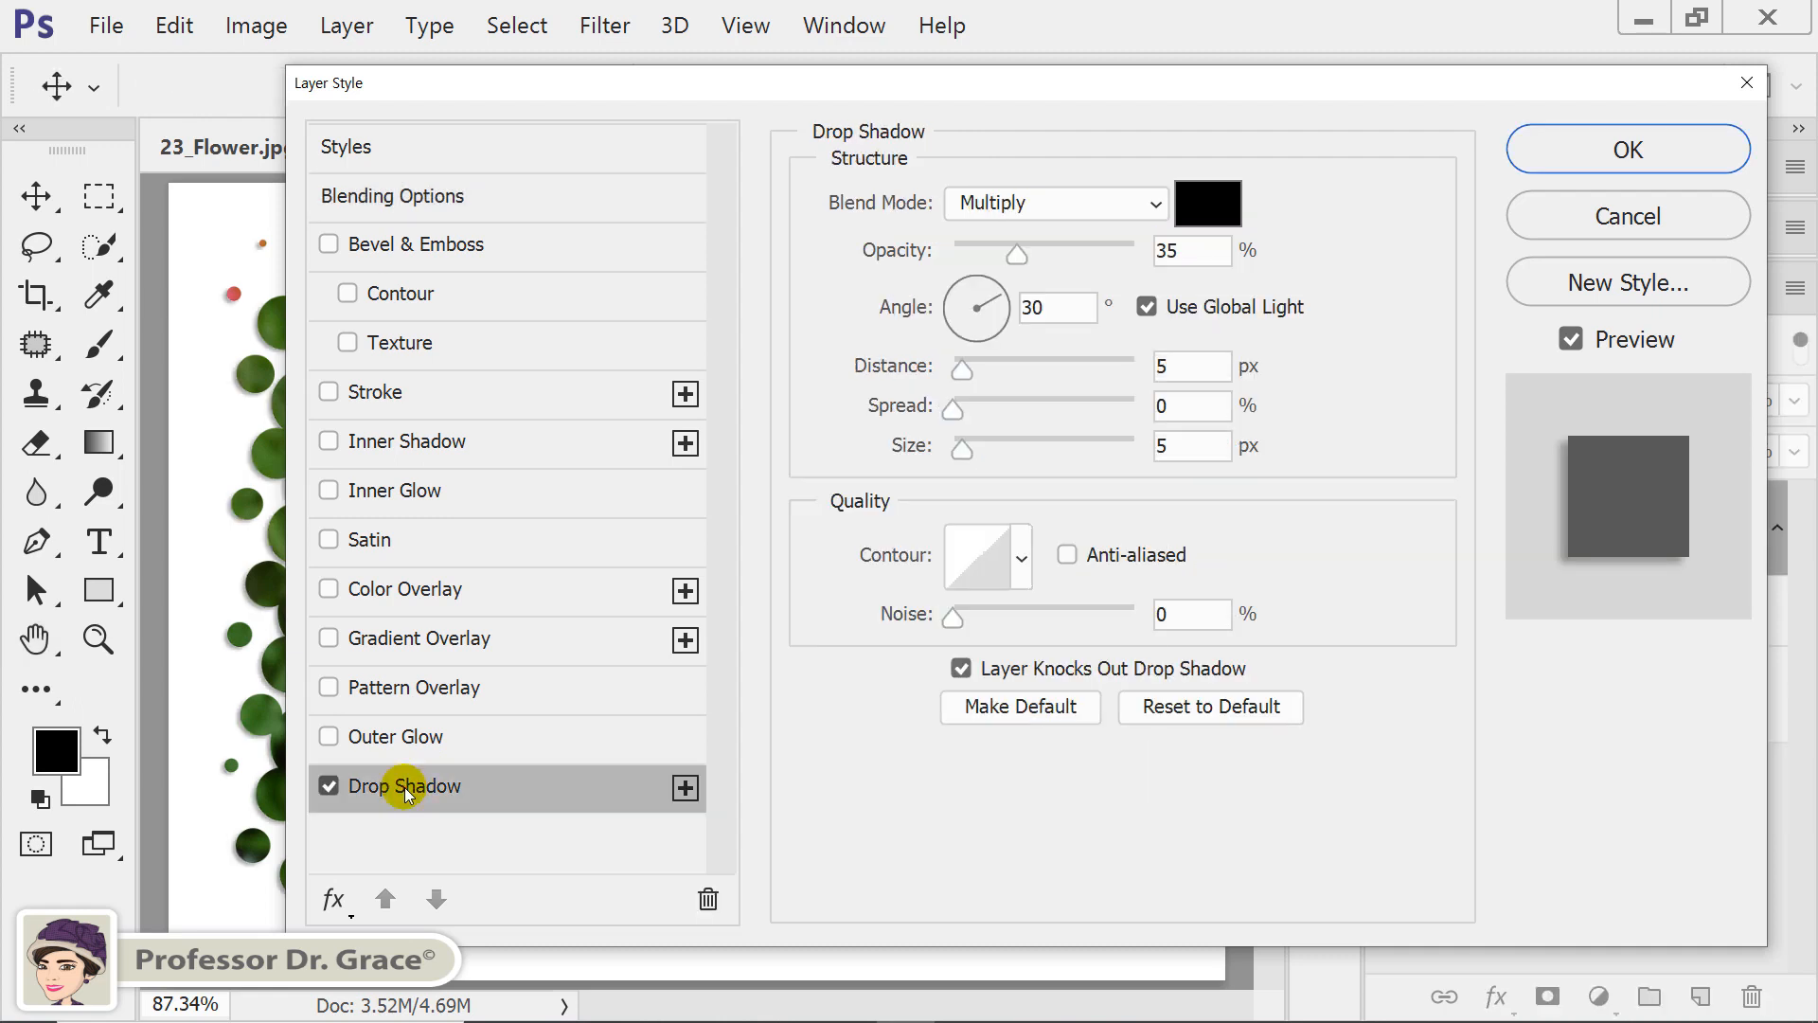
left_click(1190, 365)
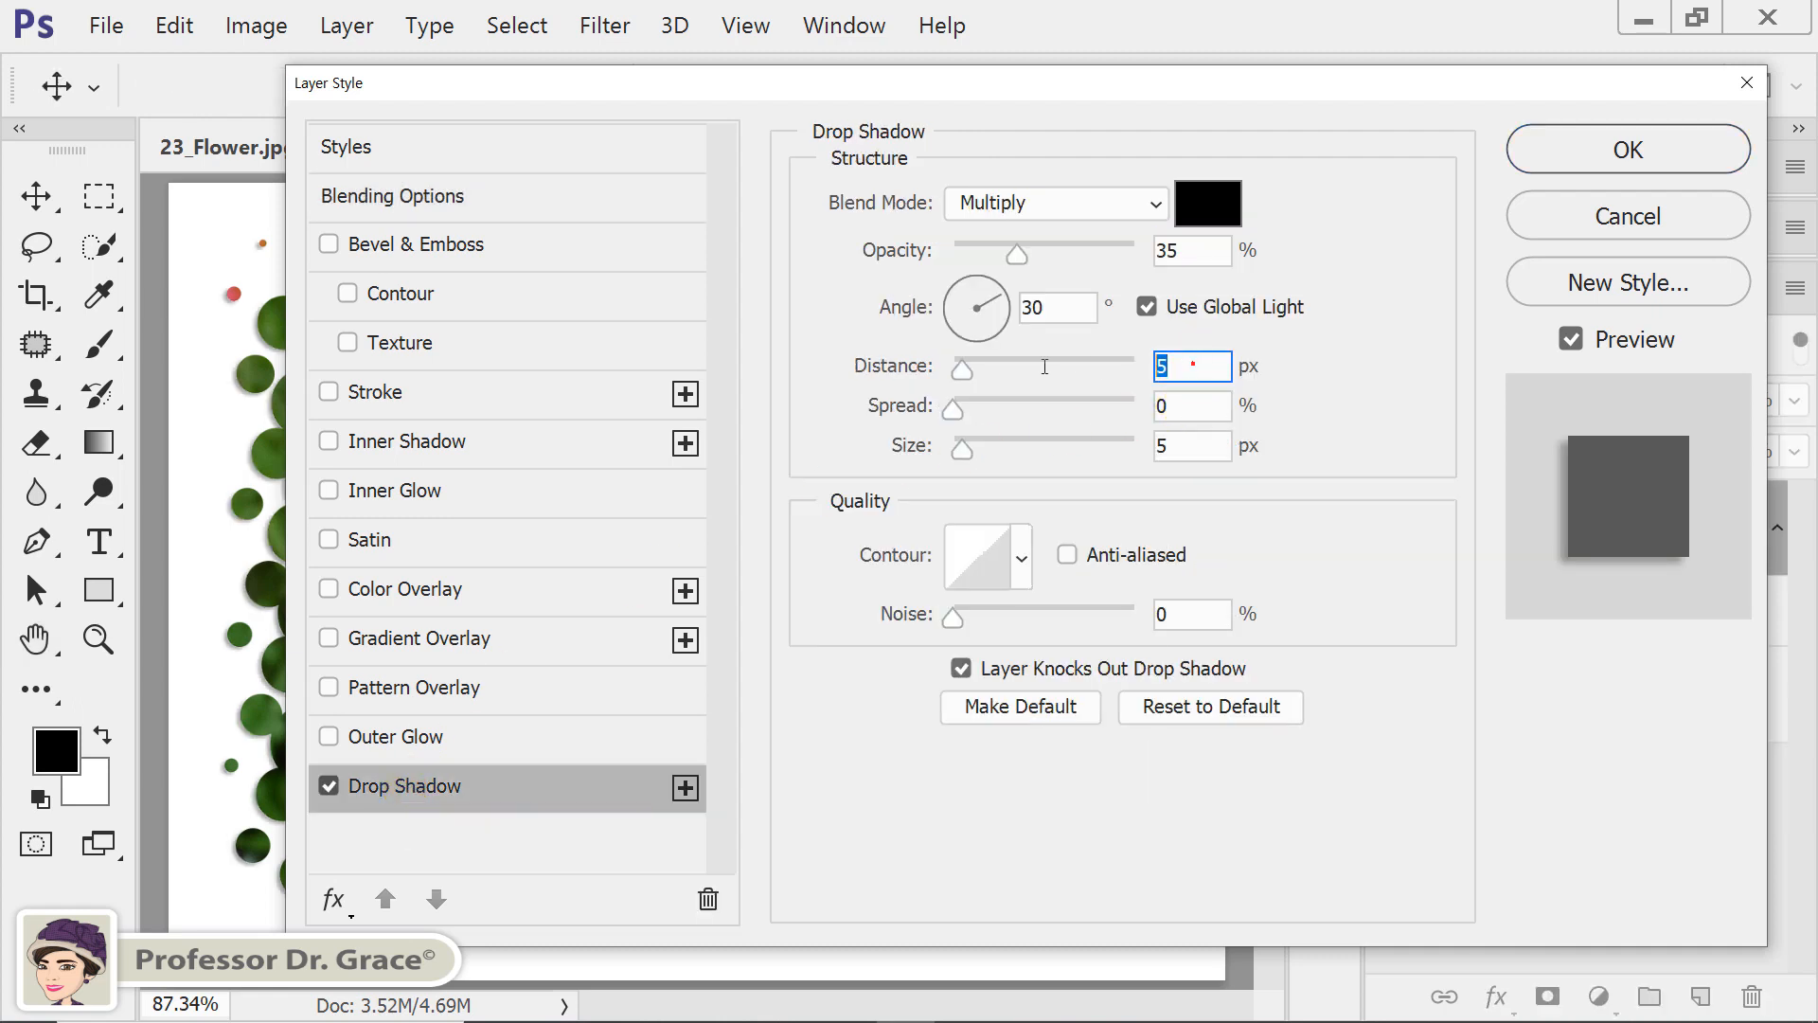
type("41")
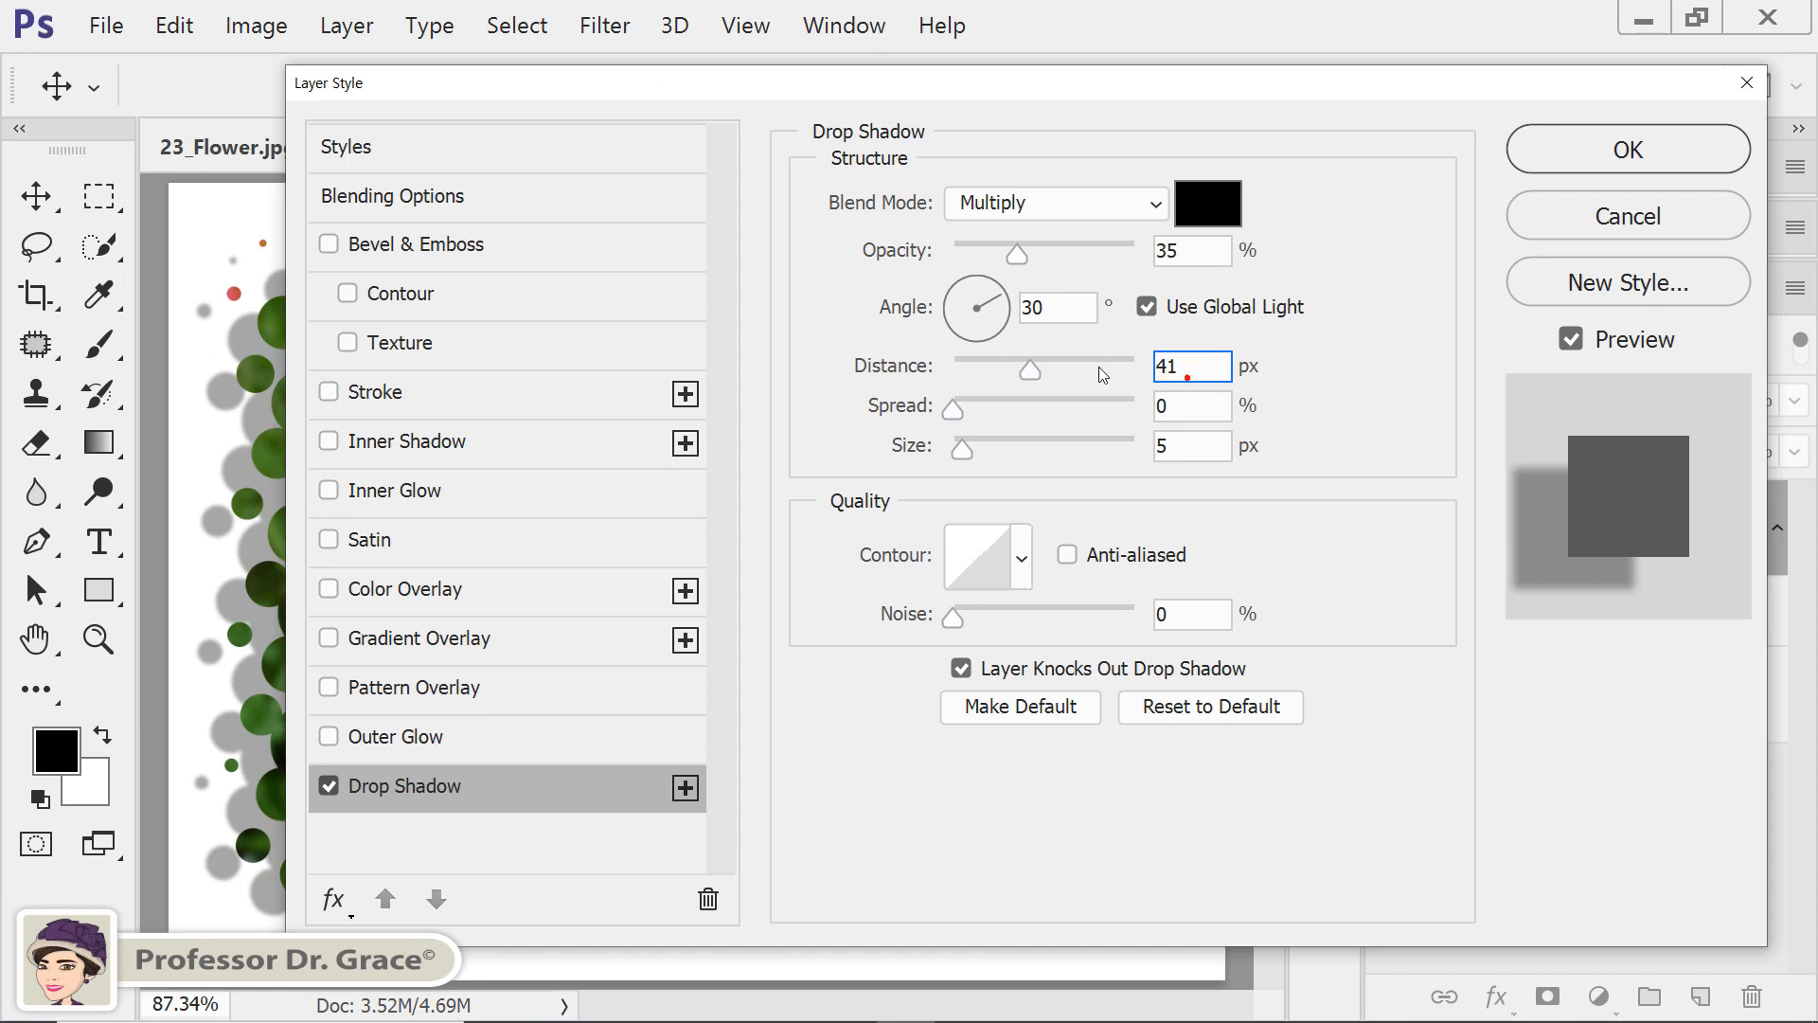
key("BackSpace")
key("BackSpace")
type("10")
key("Tab")
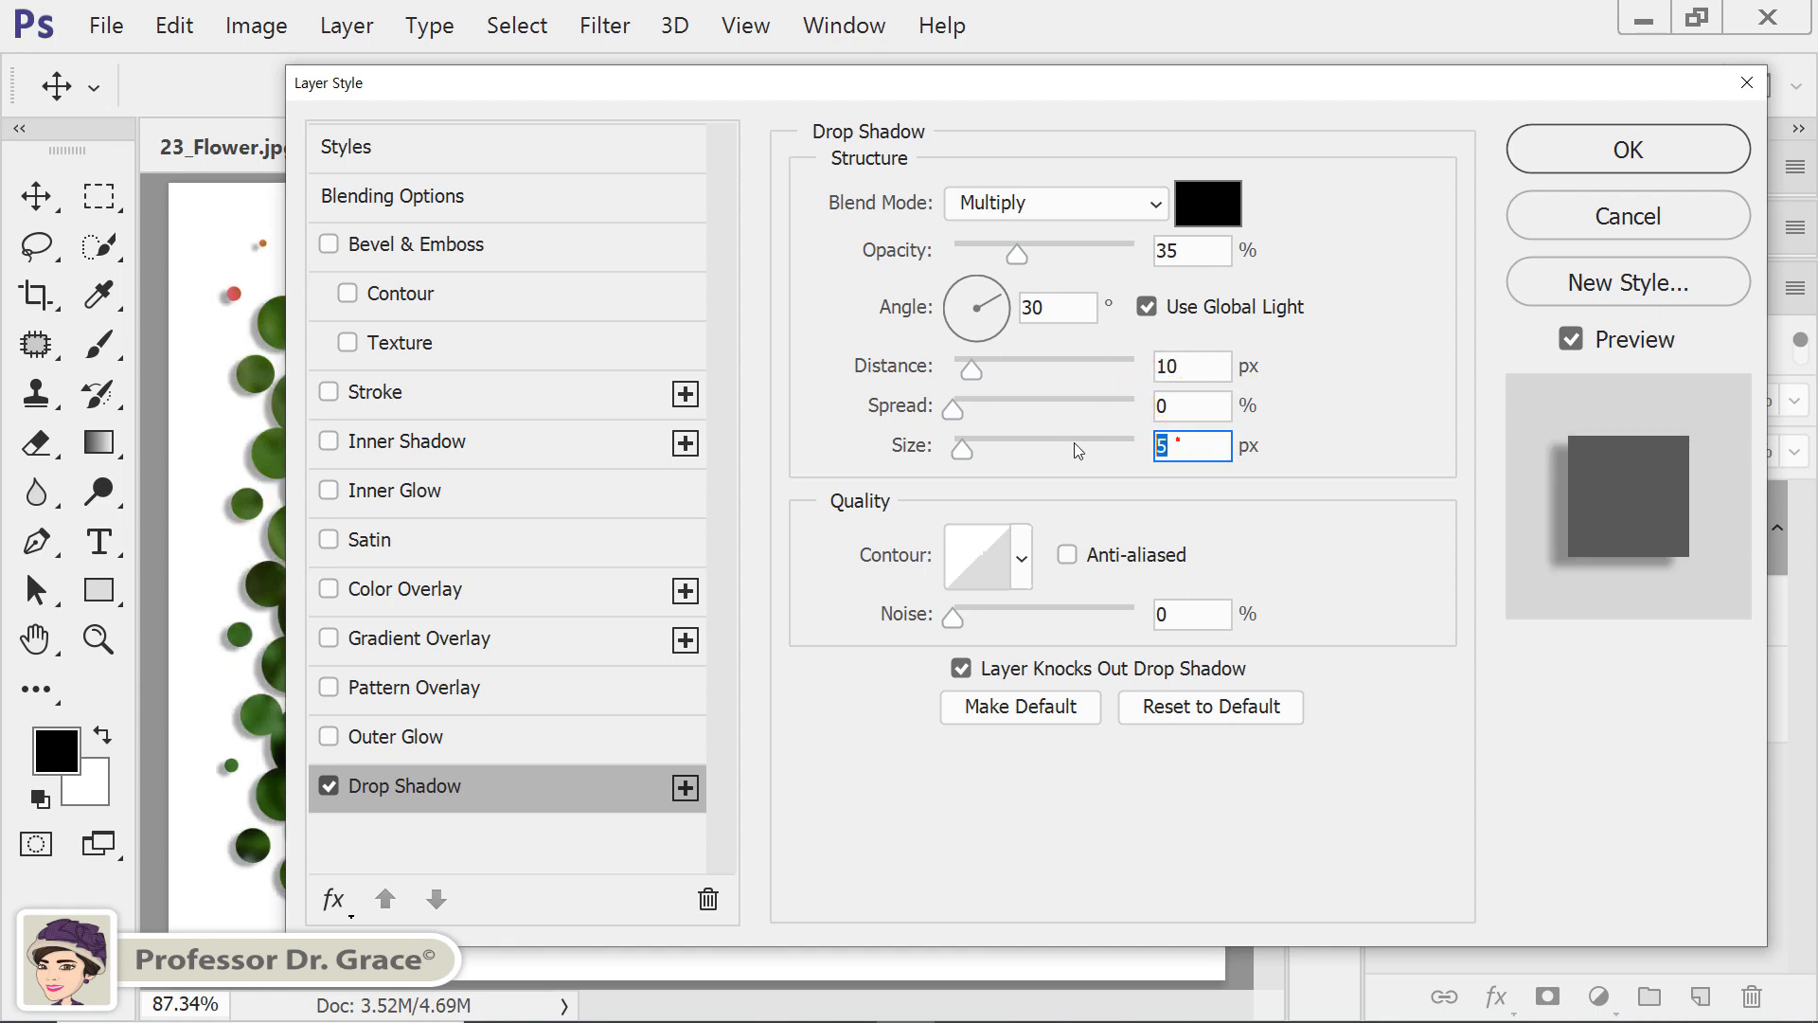
type("15")
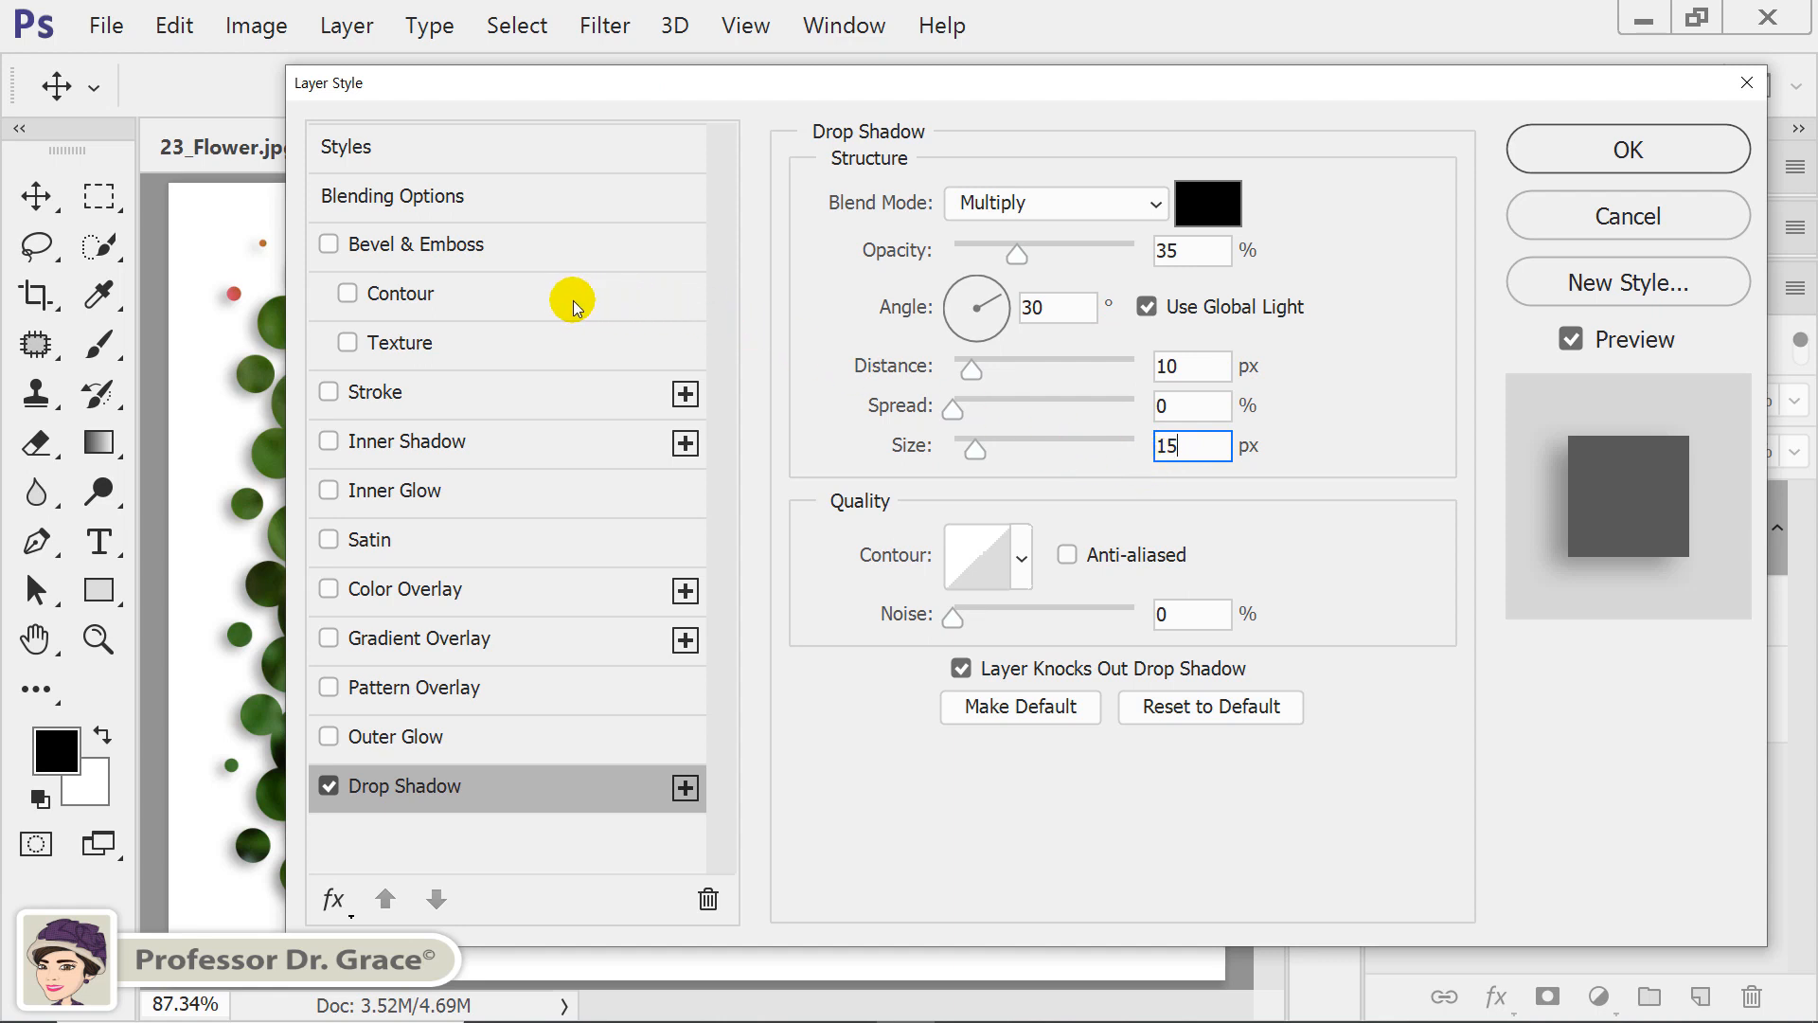
Add a 7 px white (ffffff) inside Stroke to Layer 1 and apply the layer style.
left_click(367, 396)
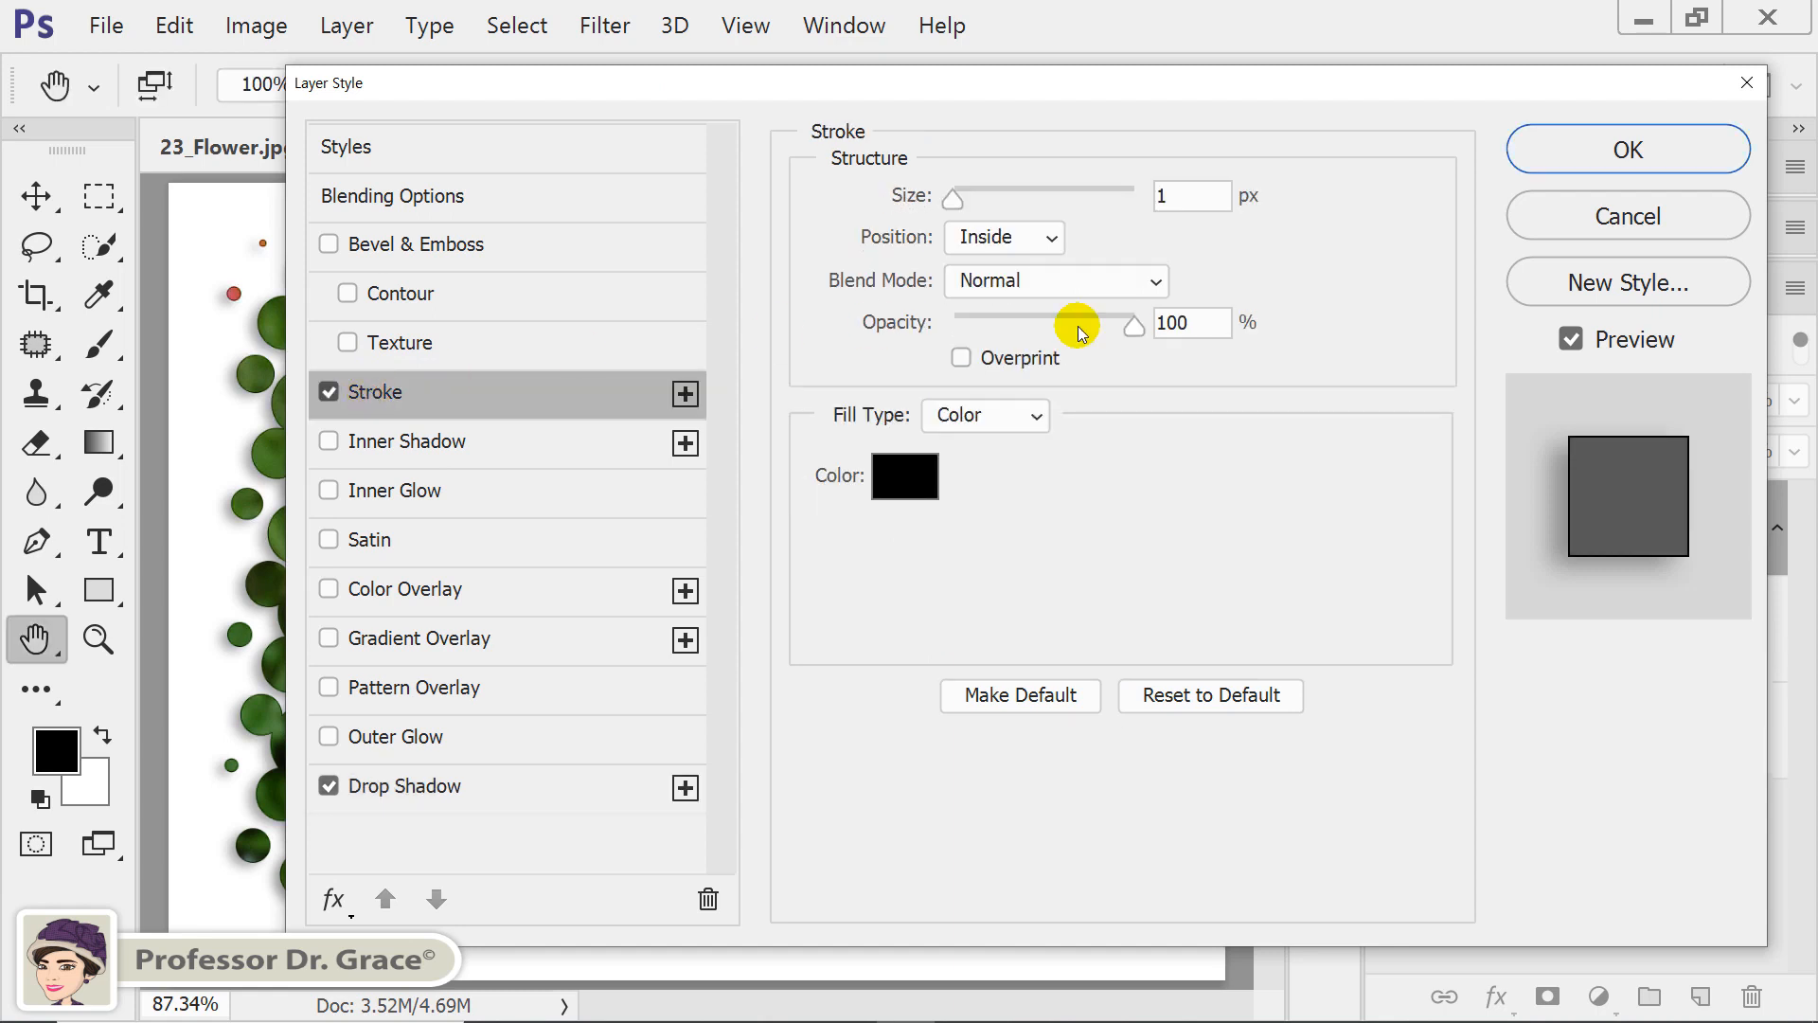
double_click(1189, 196)
type("7")
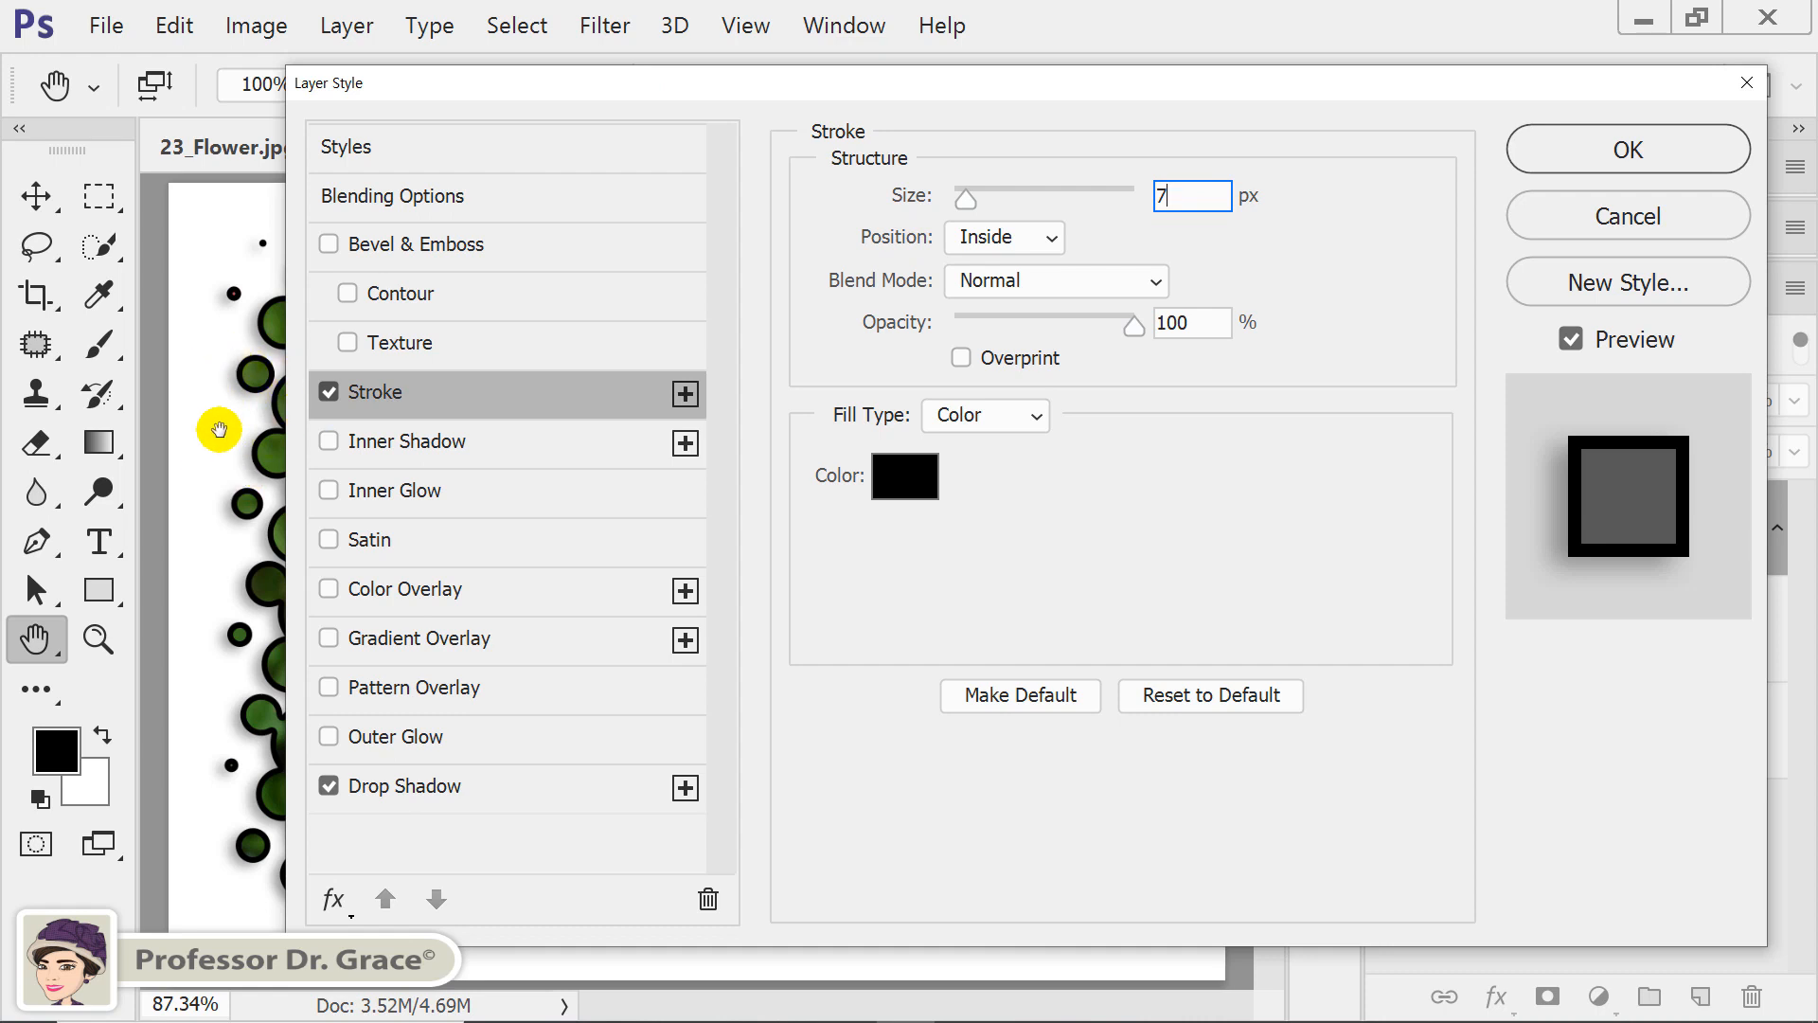
left_click_drag(650, 85, 693, 112)
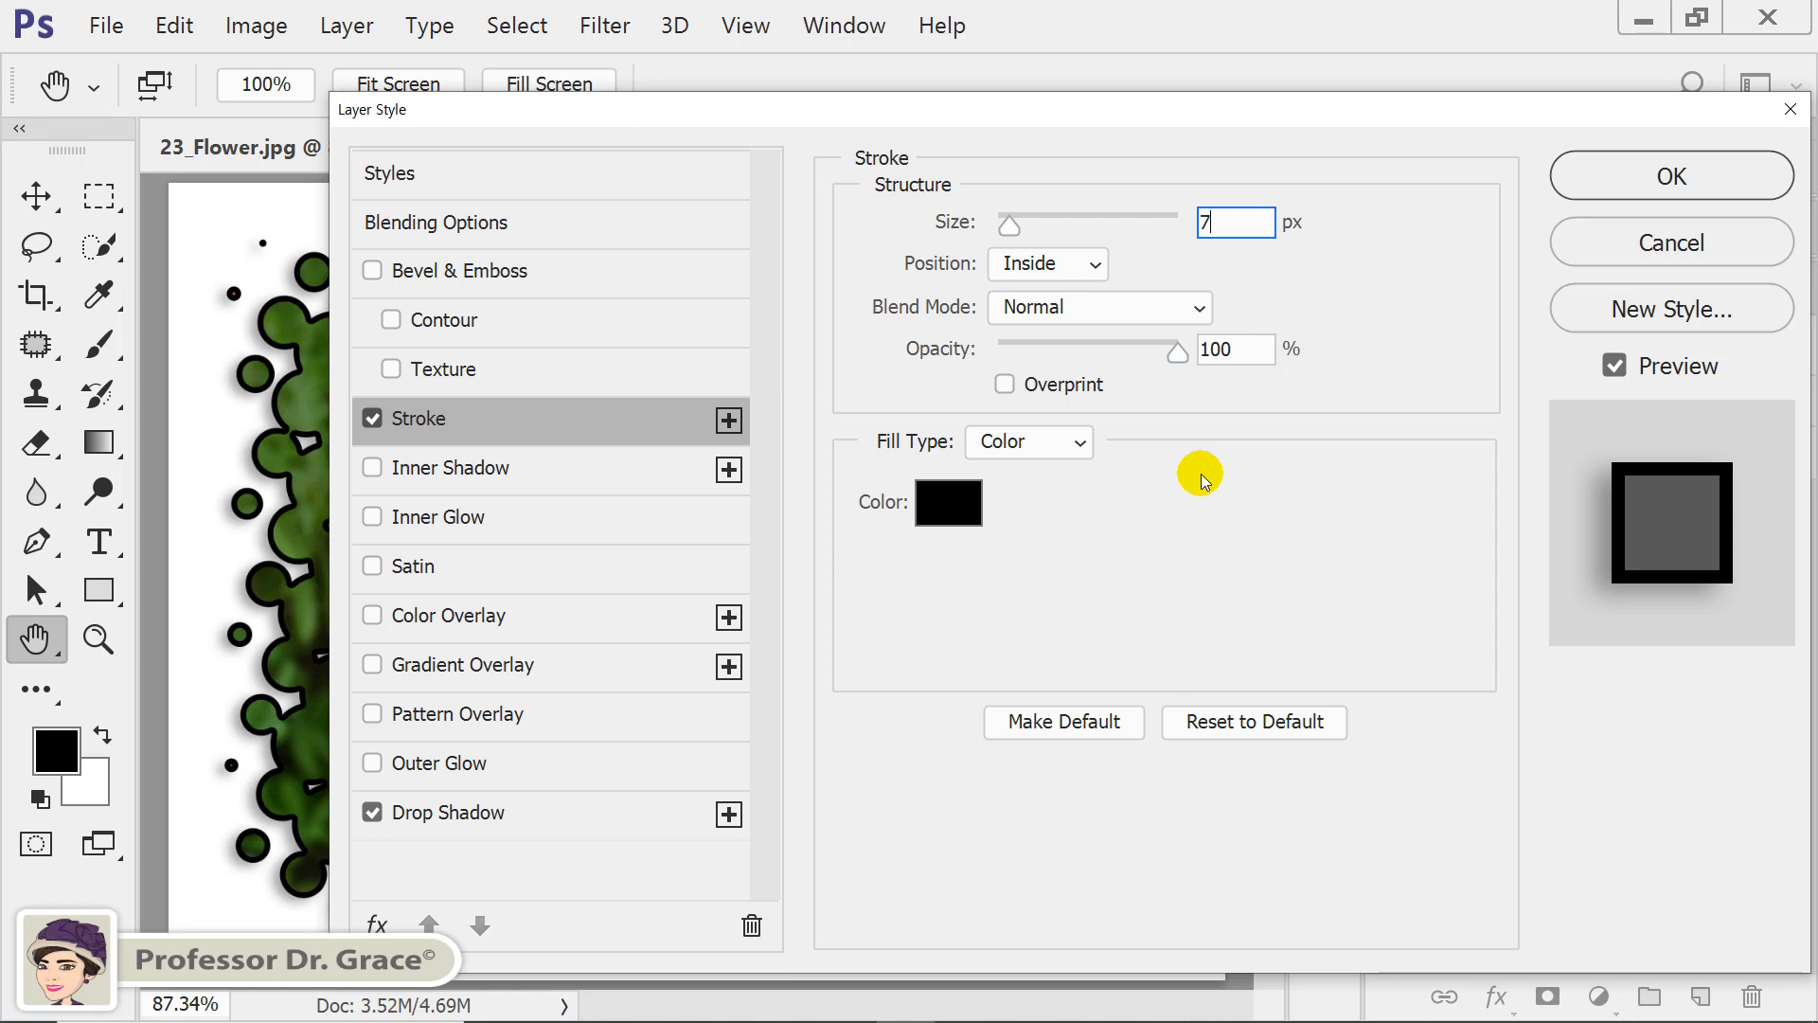
left_click(945, 509)
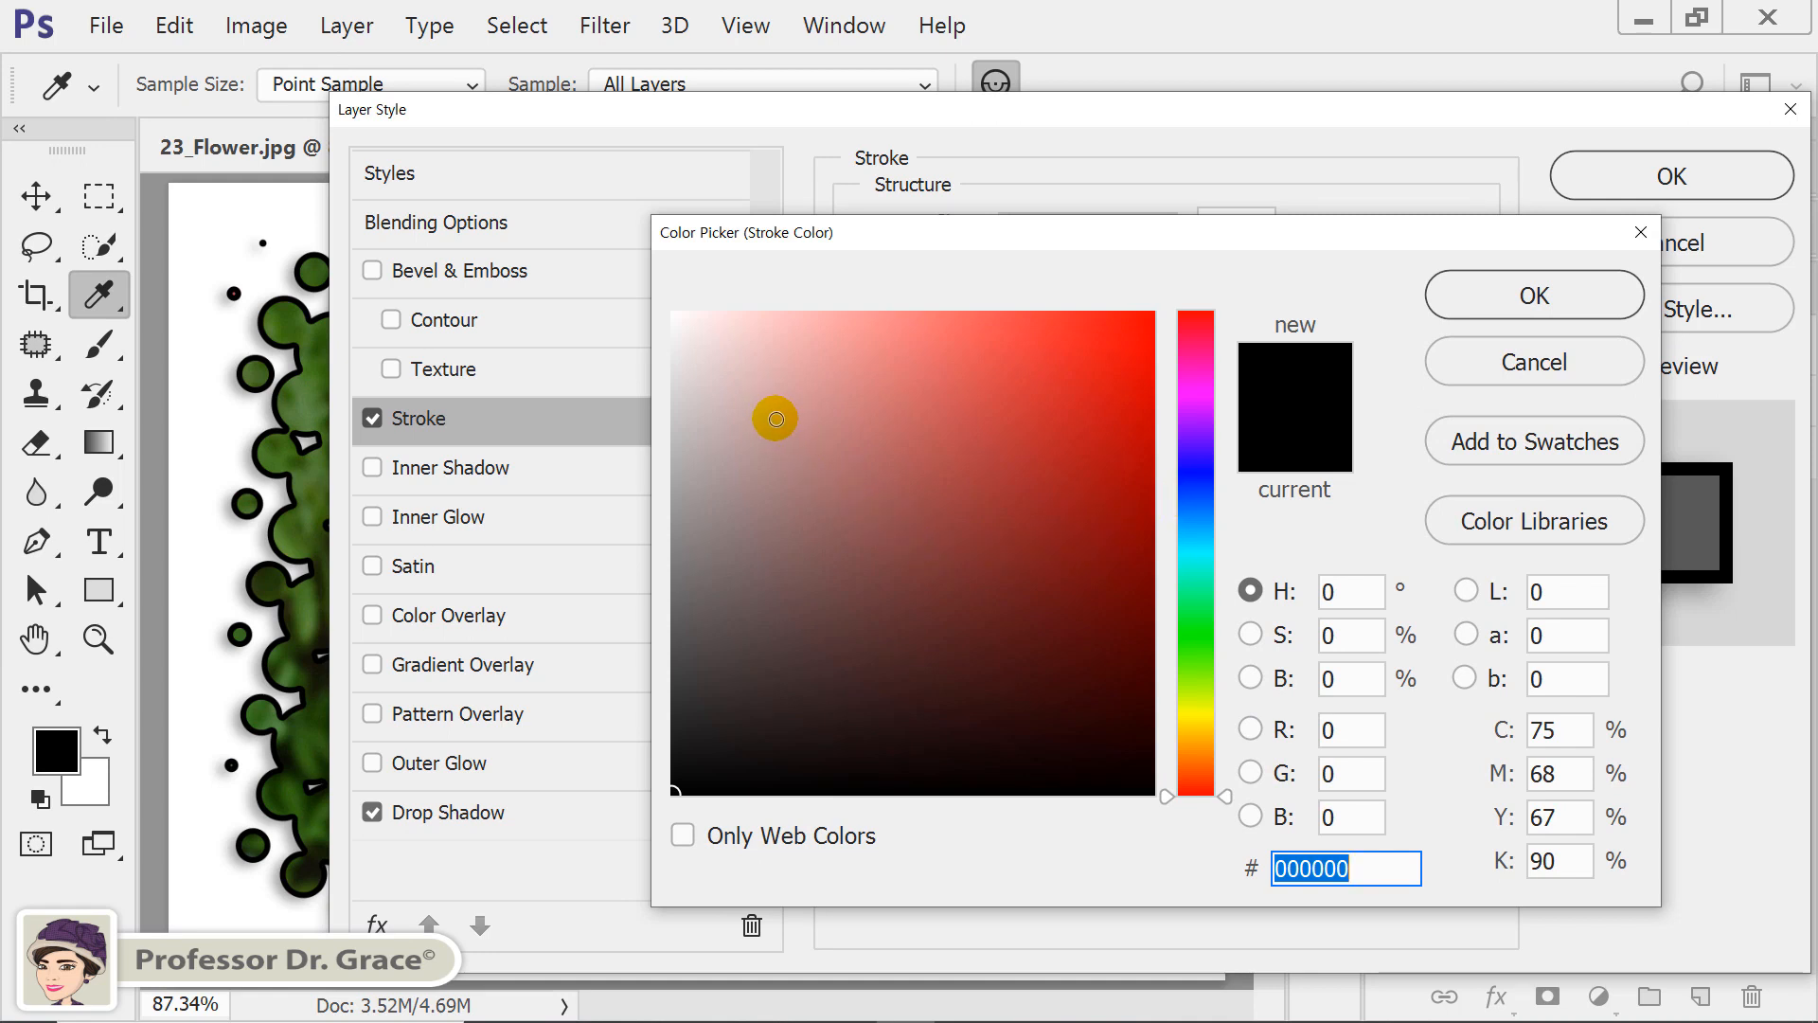
left_click_drag(776, 419, 603, 285)
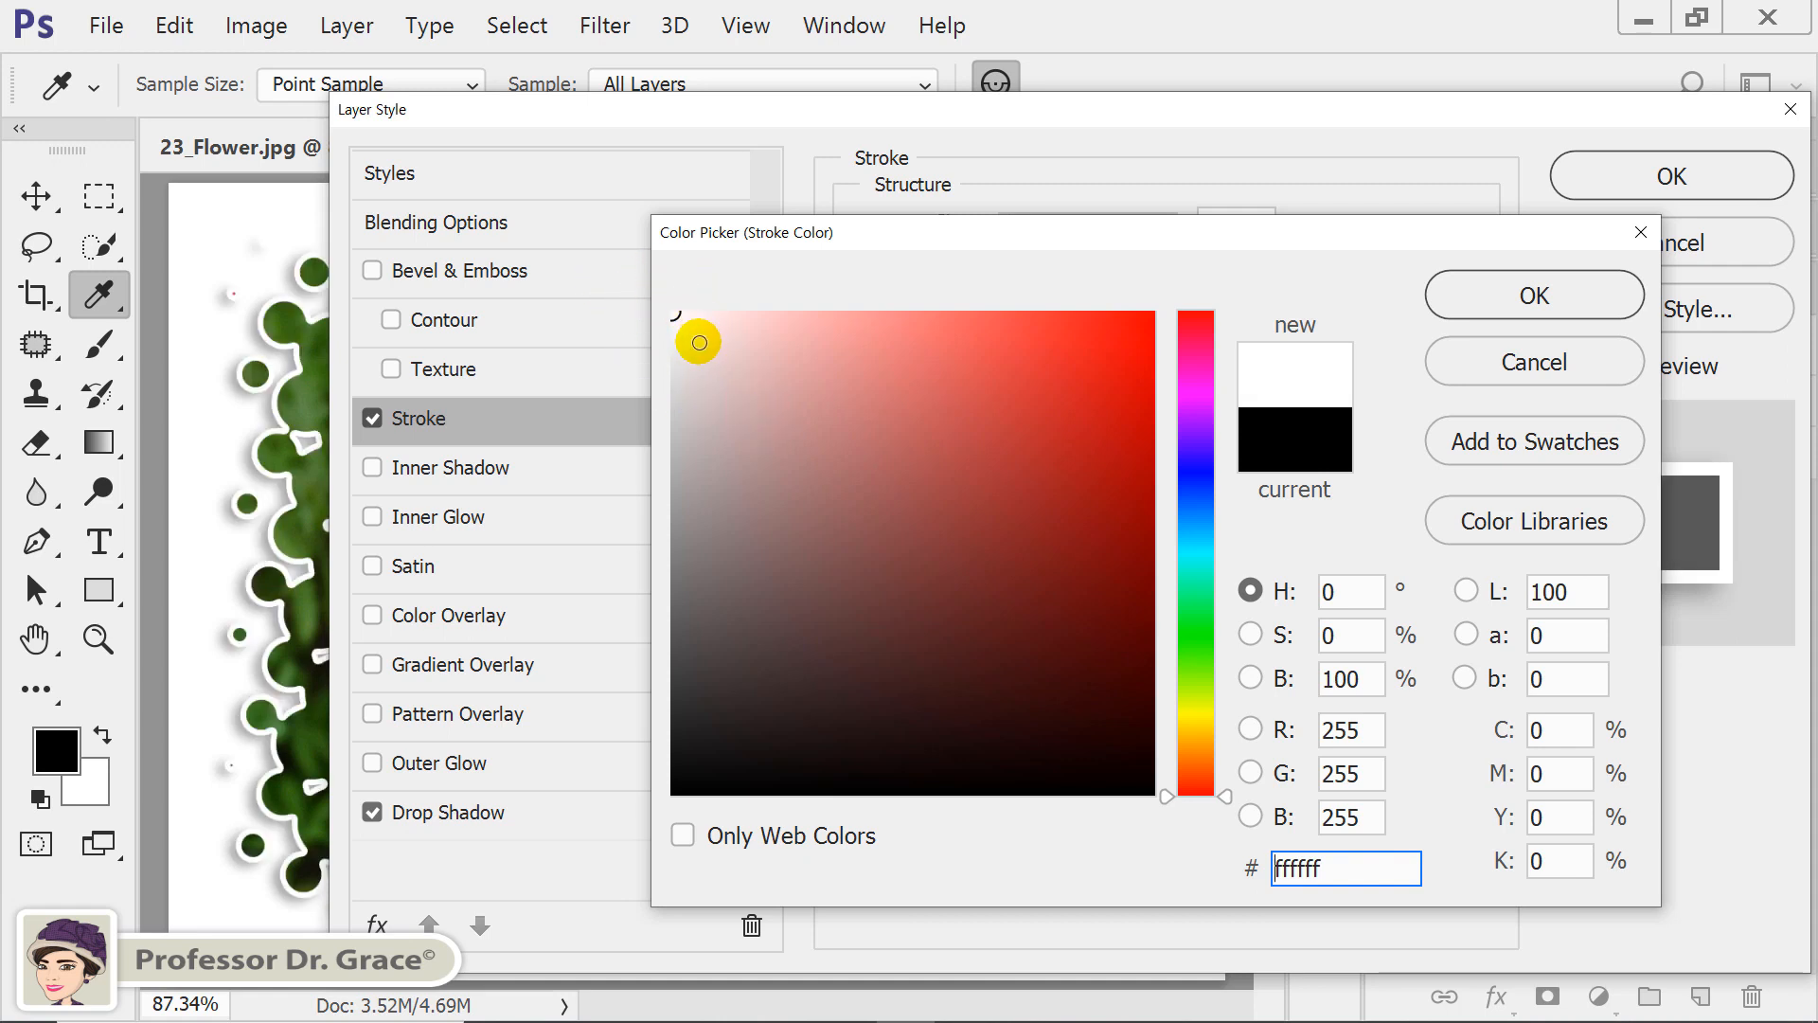
left_click(1487, 303)
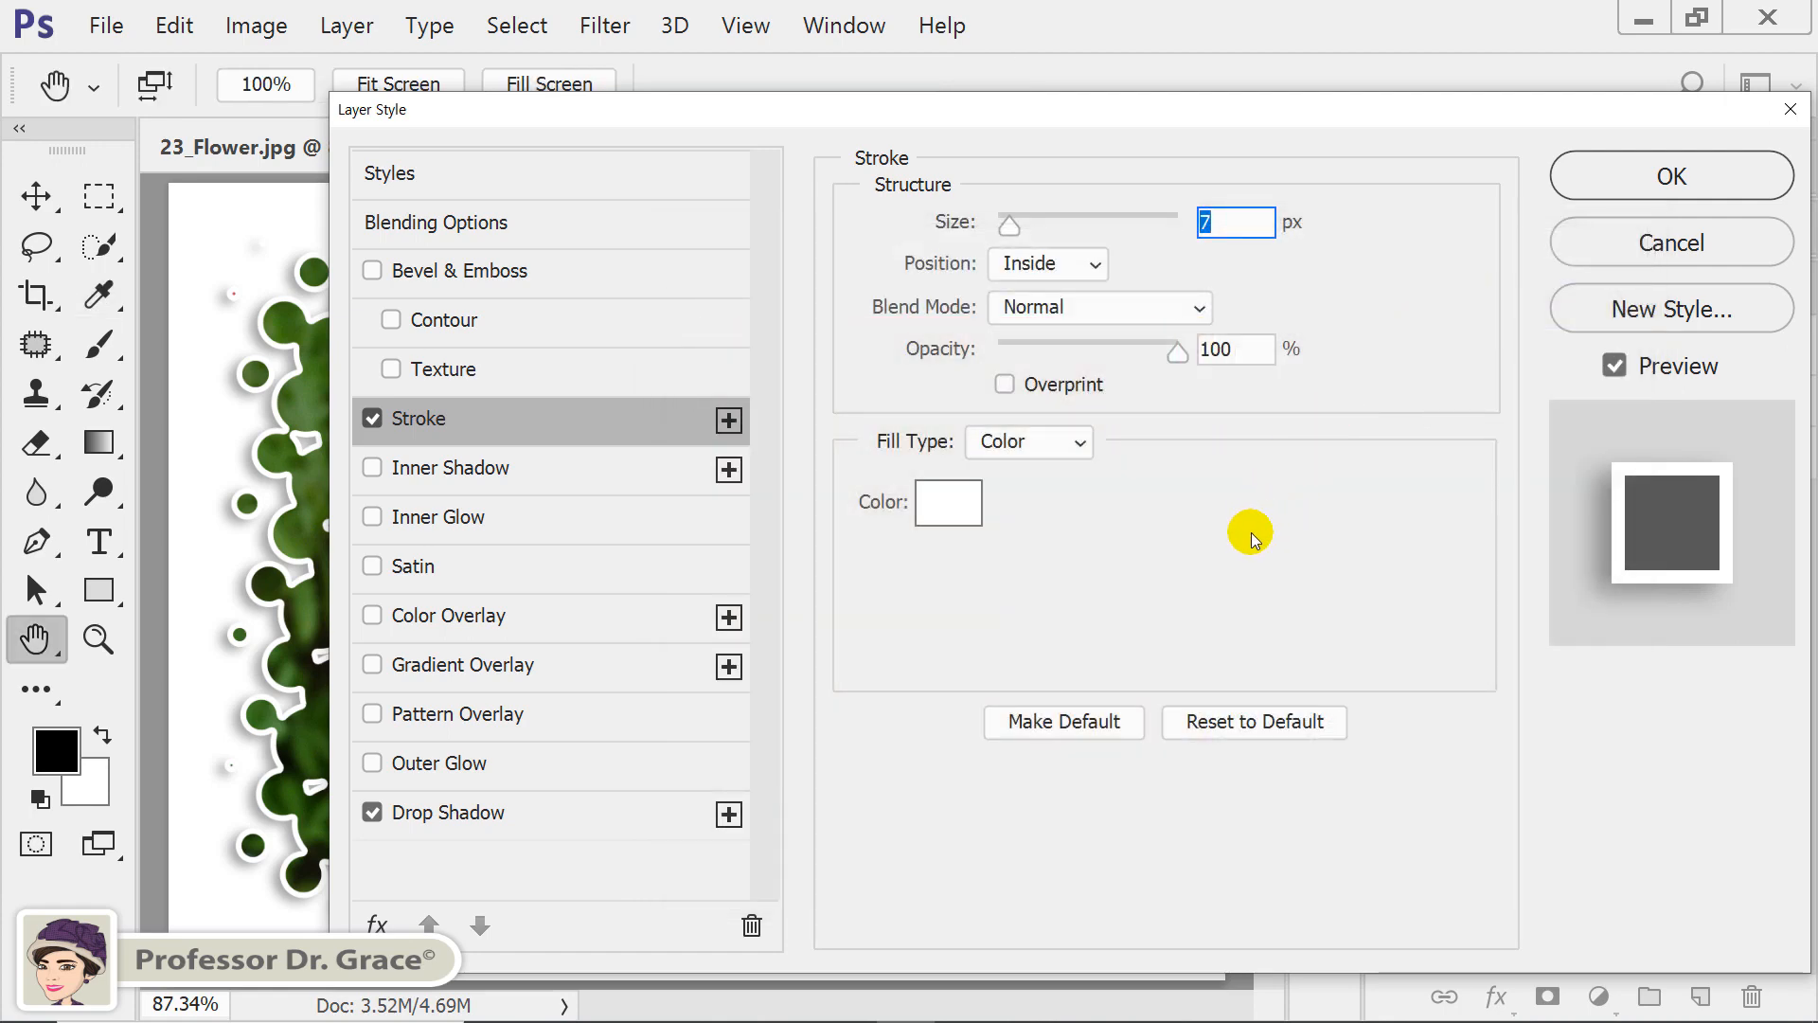
left_click(1630, 178)
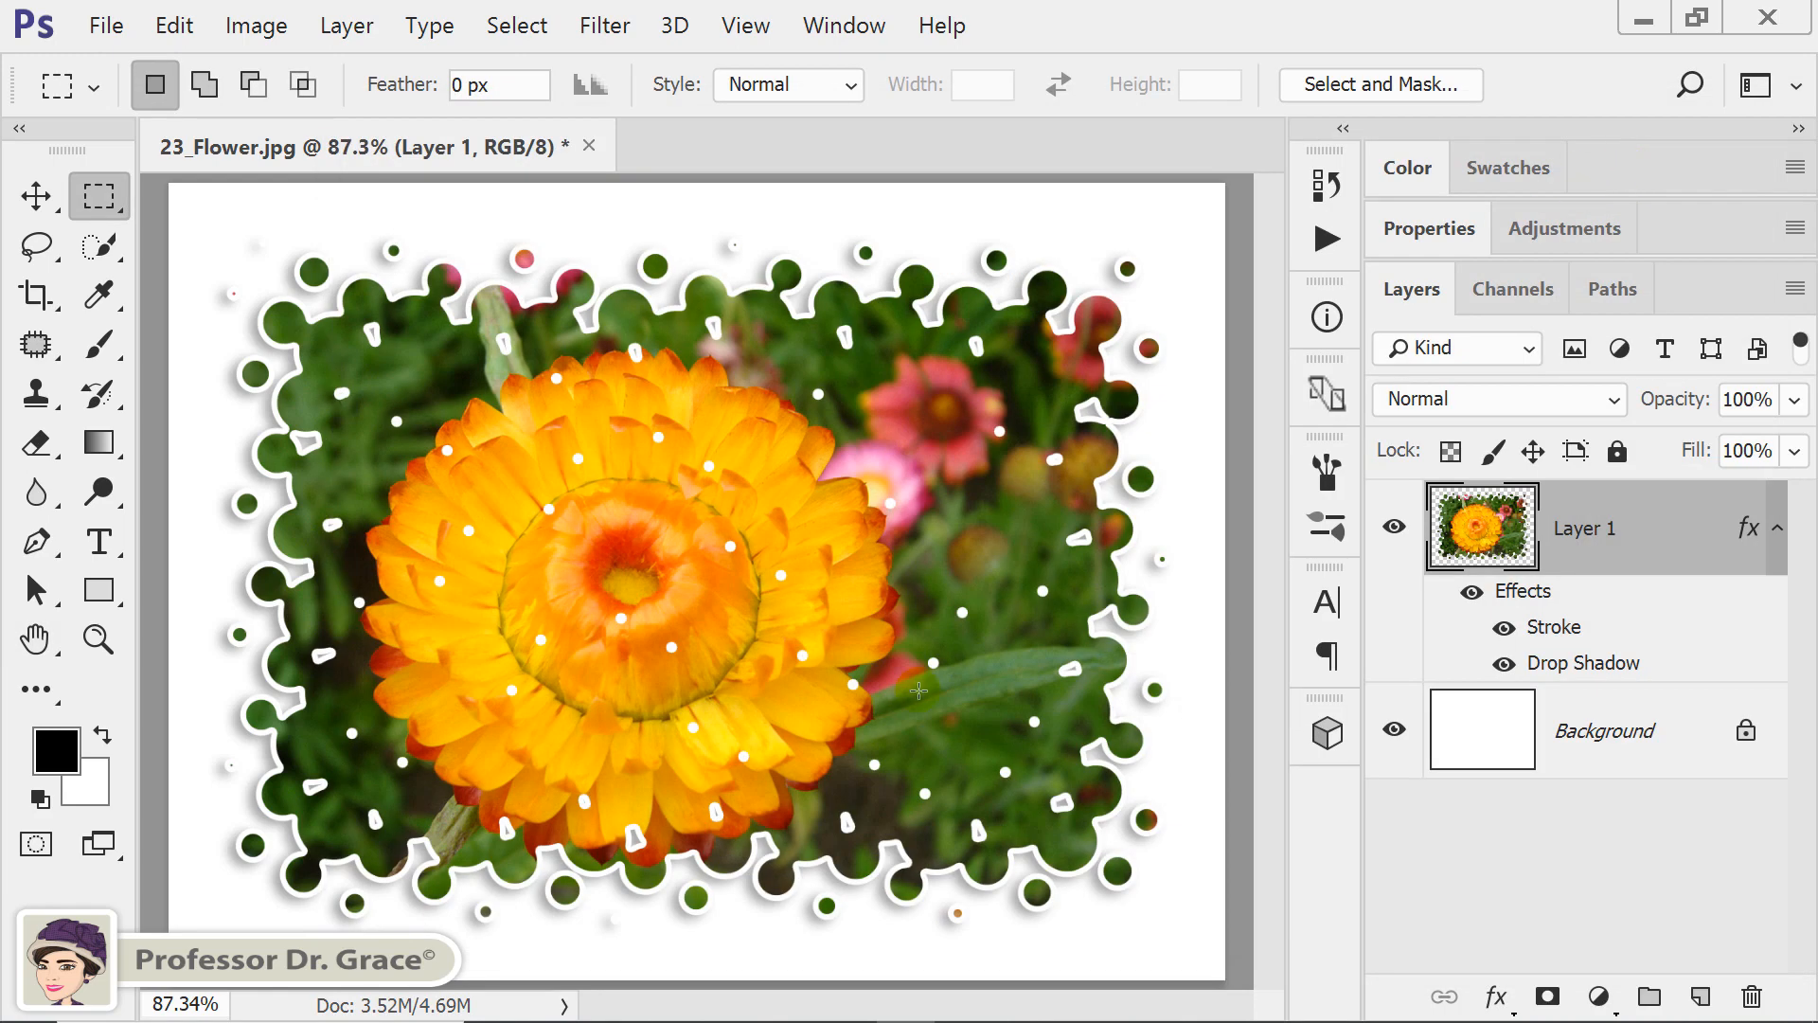